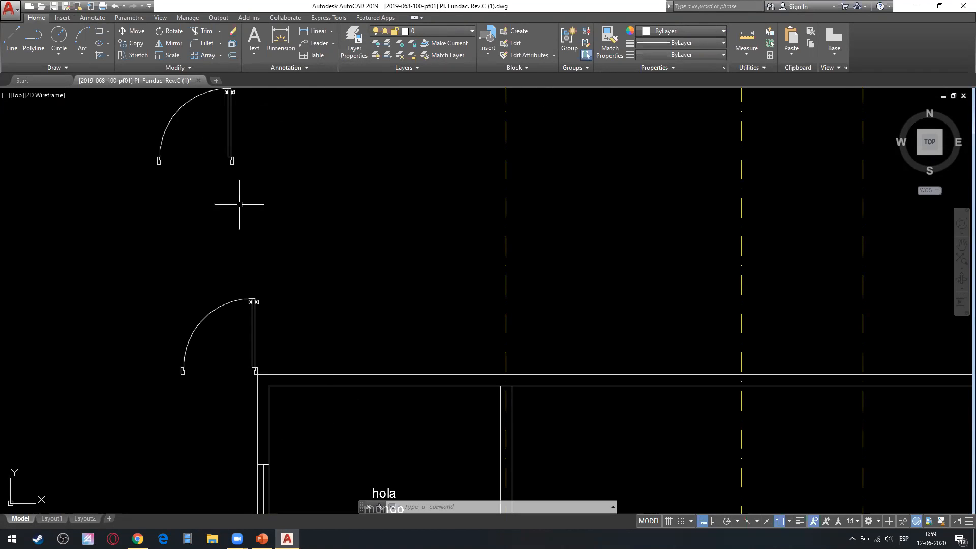
Add a horizontal linear dimension between the inner upper corners of the room, with the dimension line above the wall.
middle_click_drag(360, 220, 299, 231)
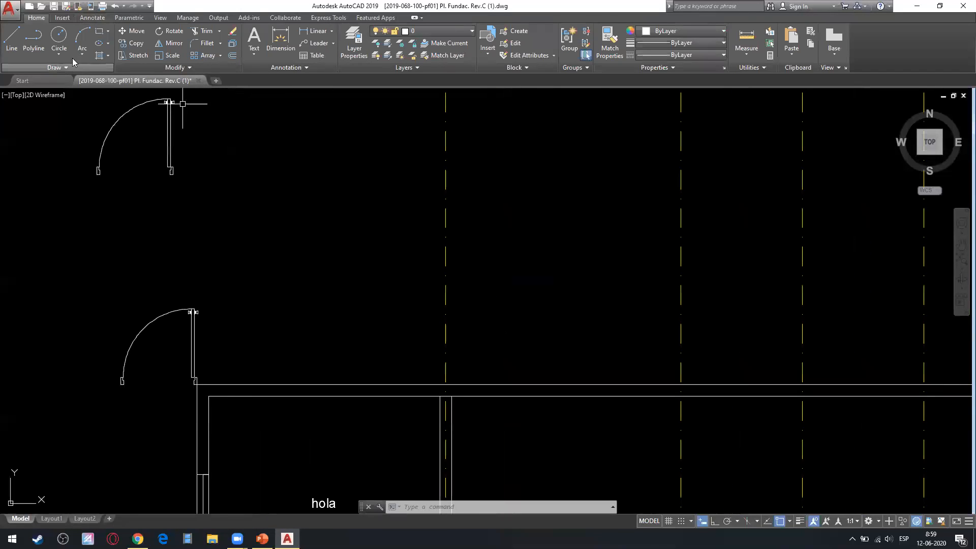
left_click(82, 19)
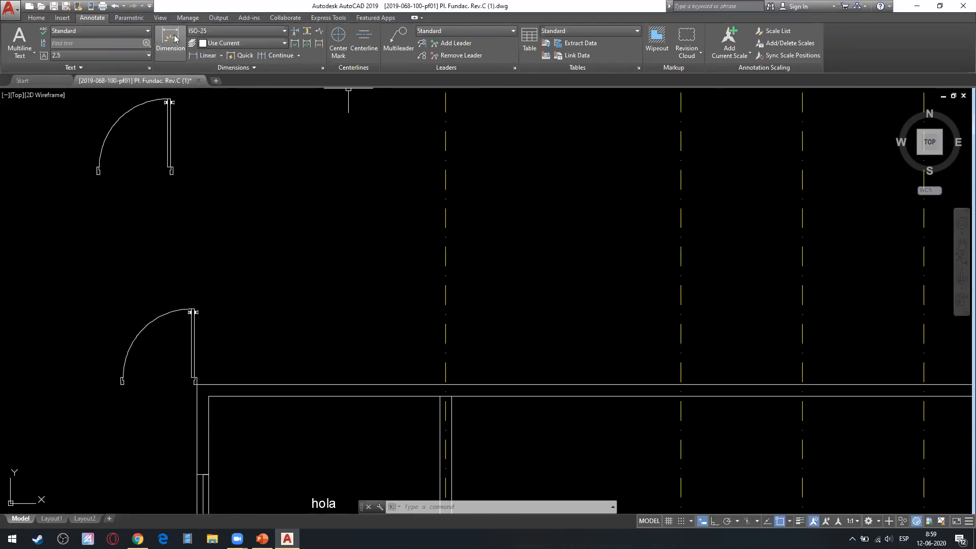
left_click(210, 56)
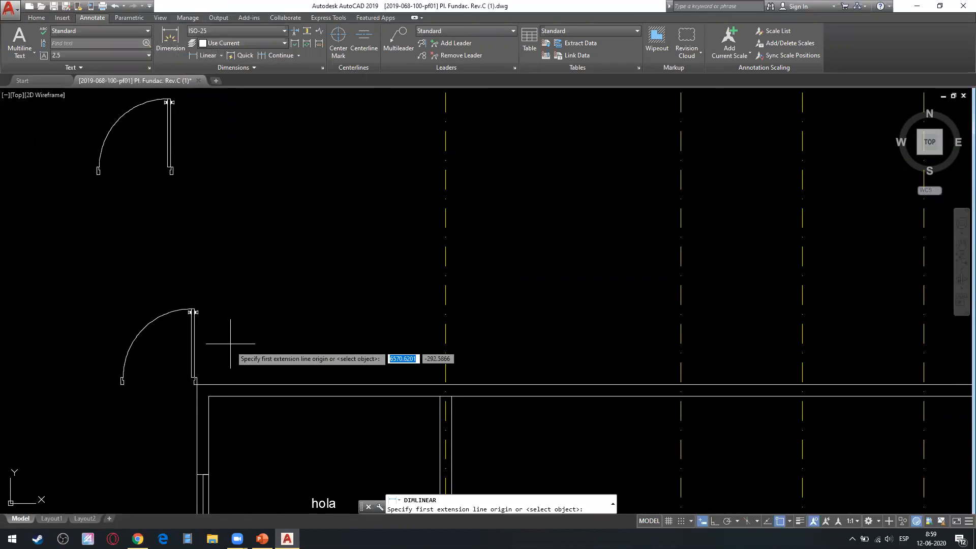
left_click(209, 396)
left_click(440, 396)
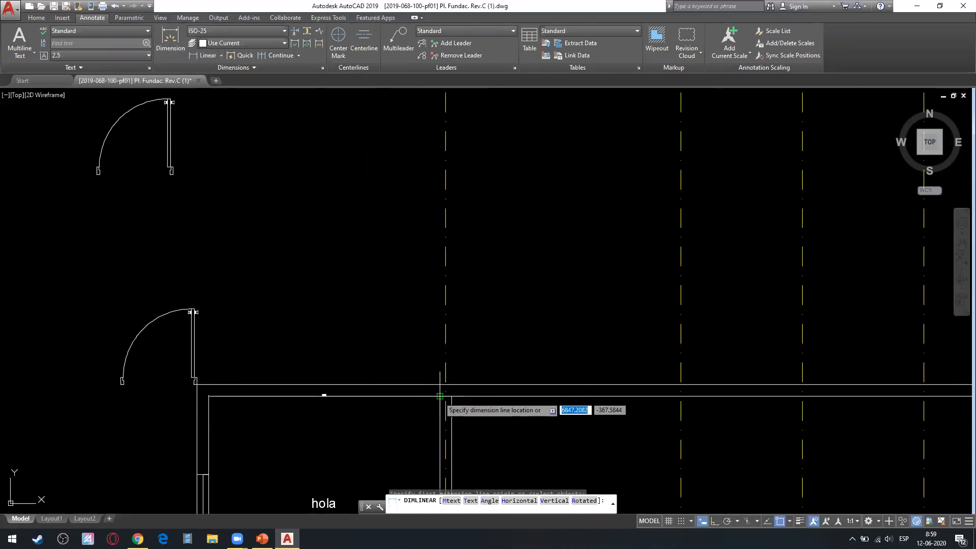
left_click(371, 315)
left_click(354, 306)
key("Escape")
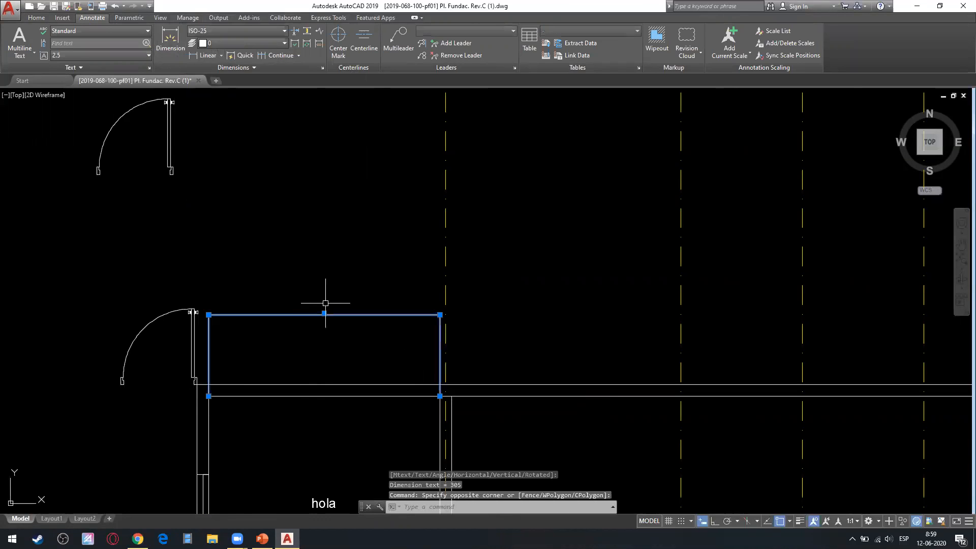
scroll(294, 308, "up", 4)
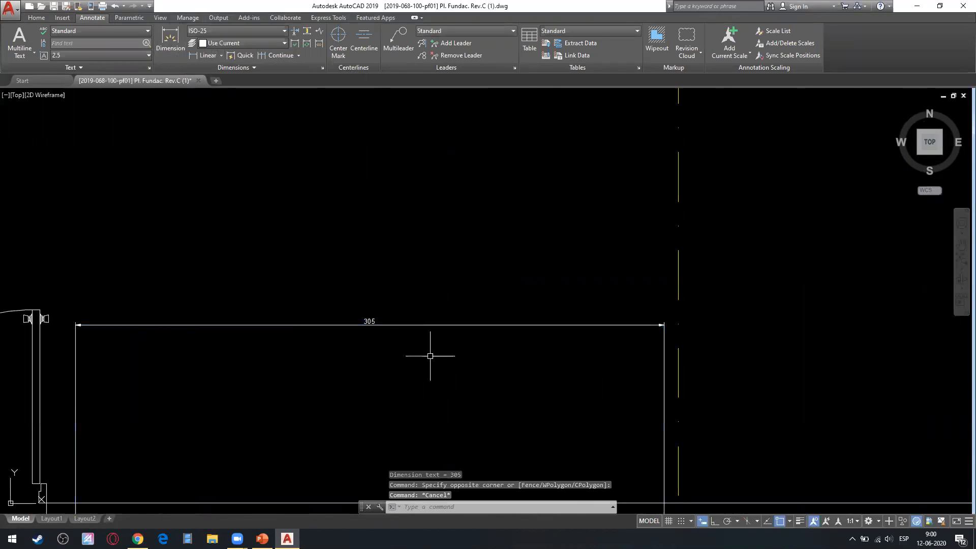
Erase the linear dimension above the room's upper wall.
scroll(430, 355, "down", 2)
left_click(443, 327)
left_click(396, 364)
key("Delete")
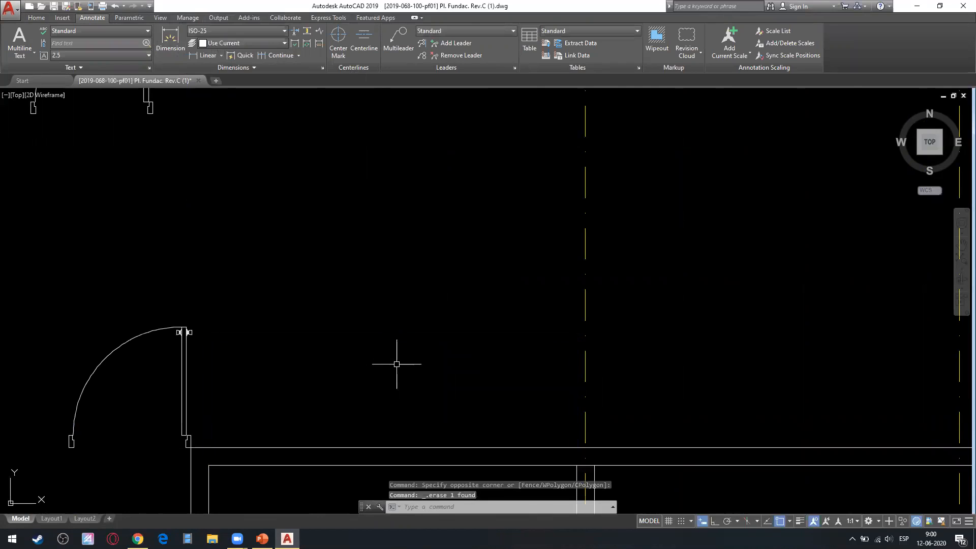
left_click(221, 55)
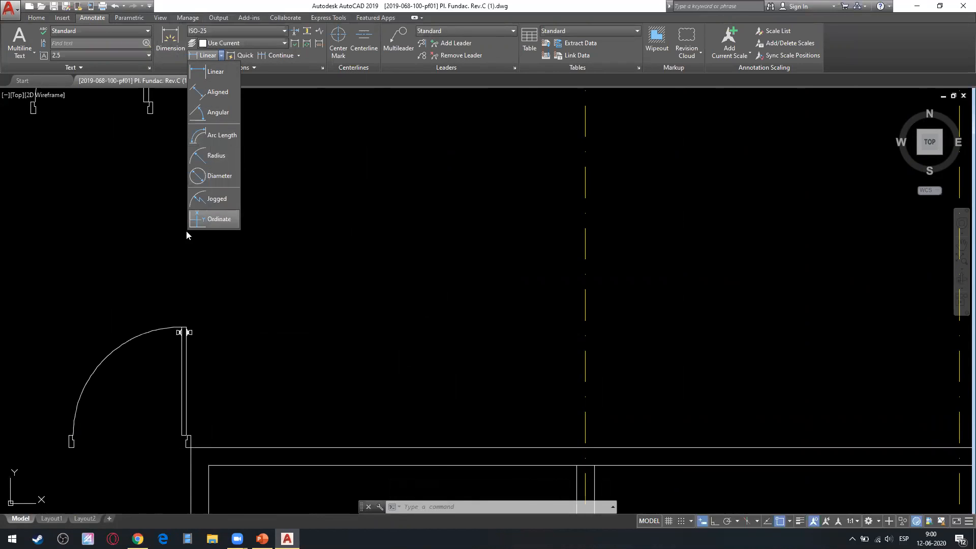
left_click(235, 284)
middle_click_drag(239, 262, 260, 165)
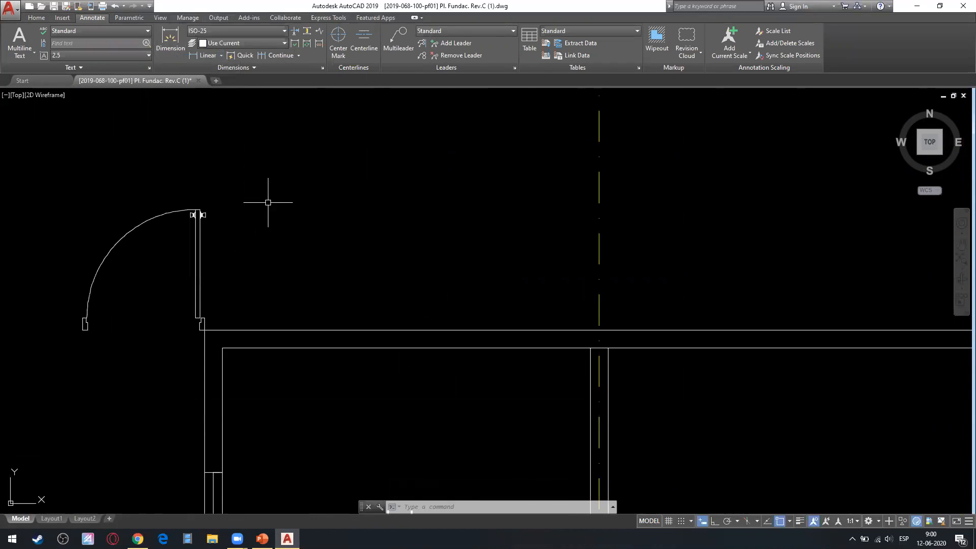
type("di")
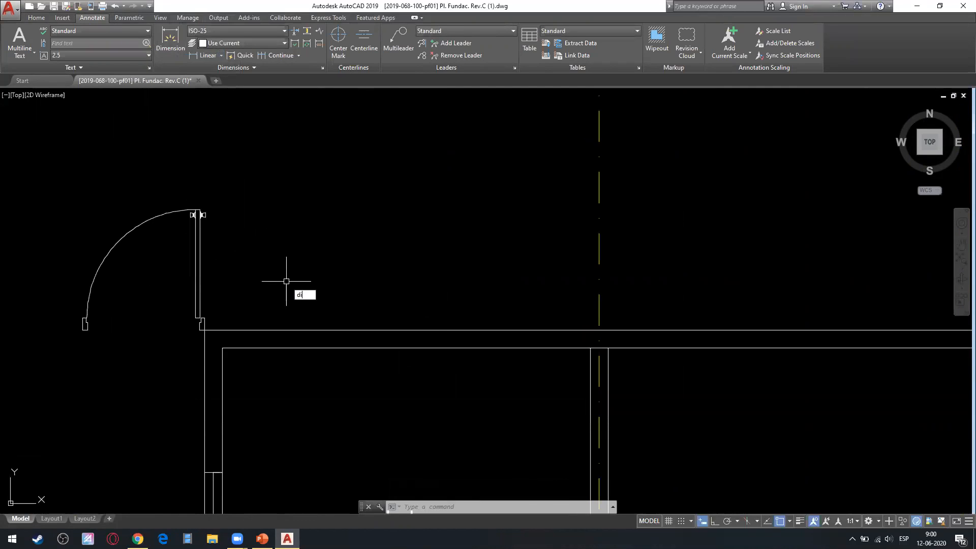
type("m")
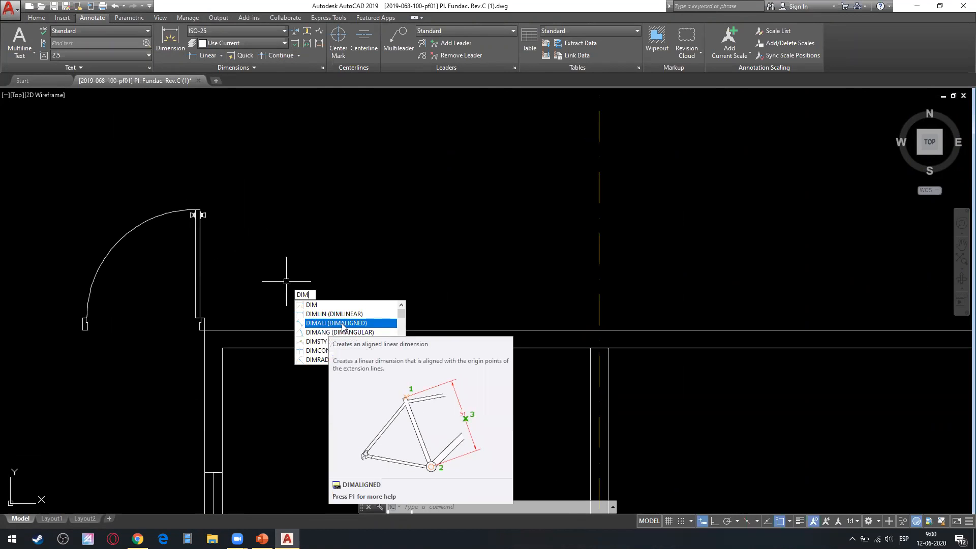
key("Escape")
key("Escape")
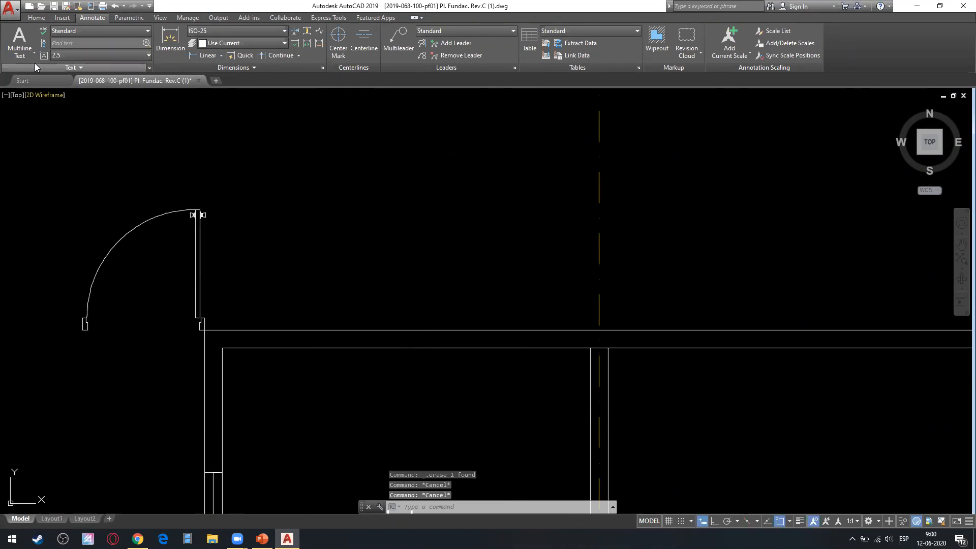
Draw a single-segment diagonal polyline about 231 units long, rising at about 33°, above the room's upper wall.
type("pl")
key("Return")
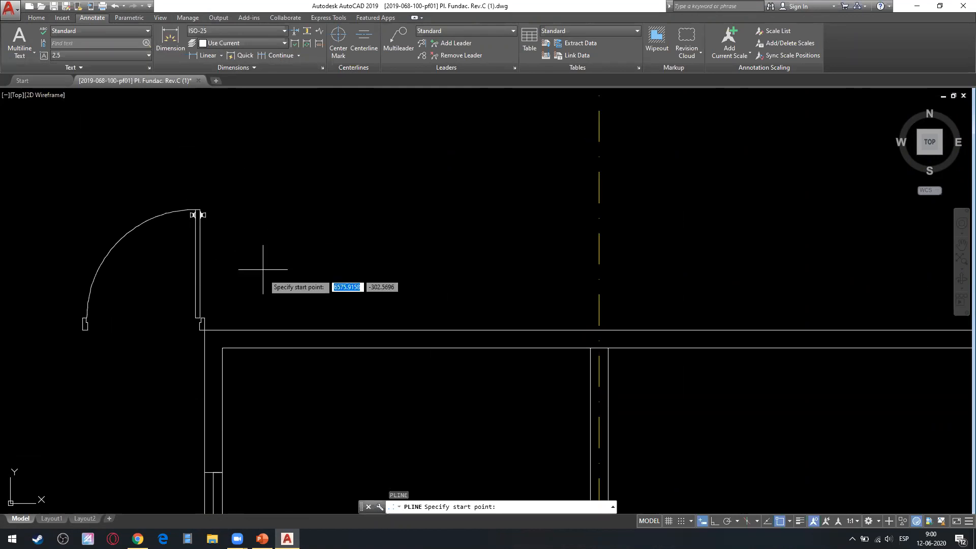
scroll(213, 233, "down", 4)
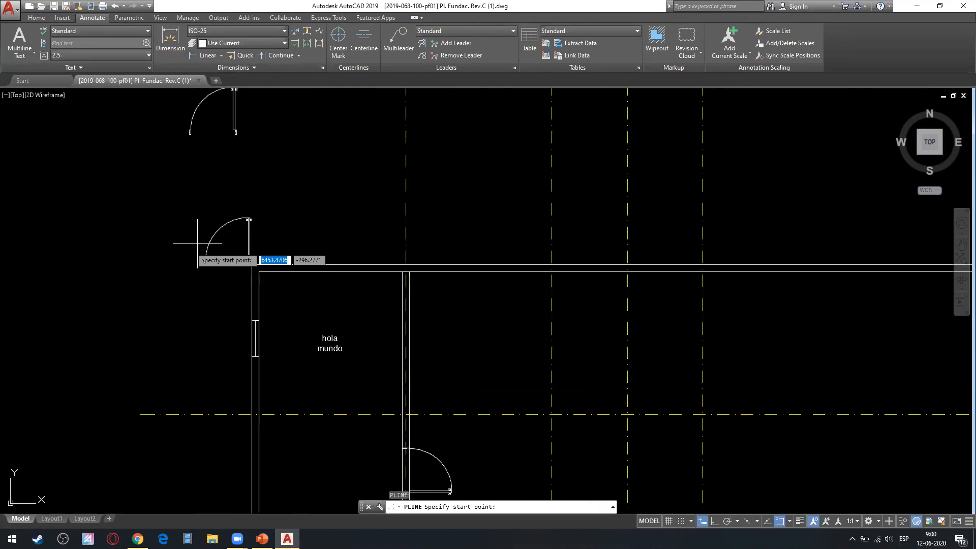
scroll(246, 302, "up", 4)
left_click(242, 307)
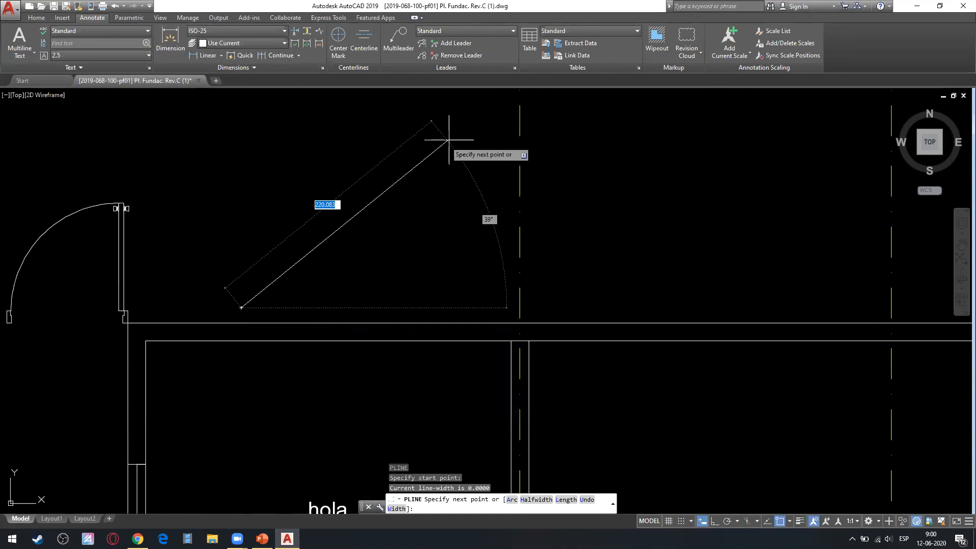
left_click(472, 156)
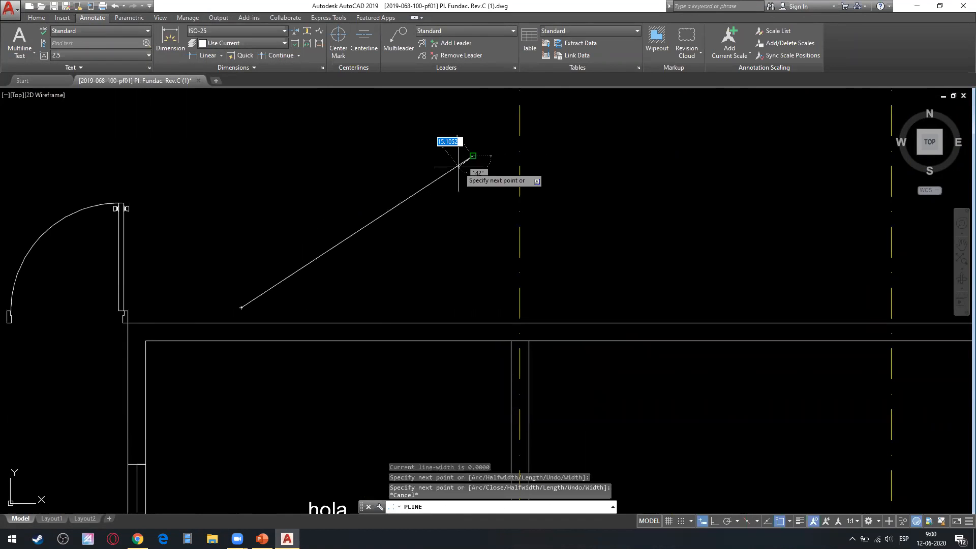
key("Escape")
middle_click_drag(282, 218, 286, 251)
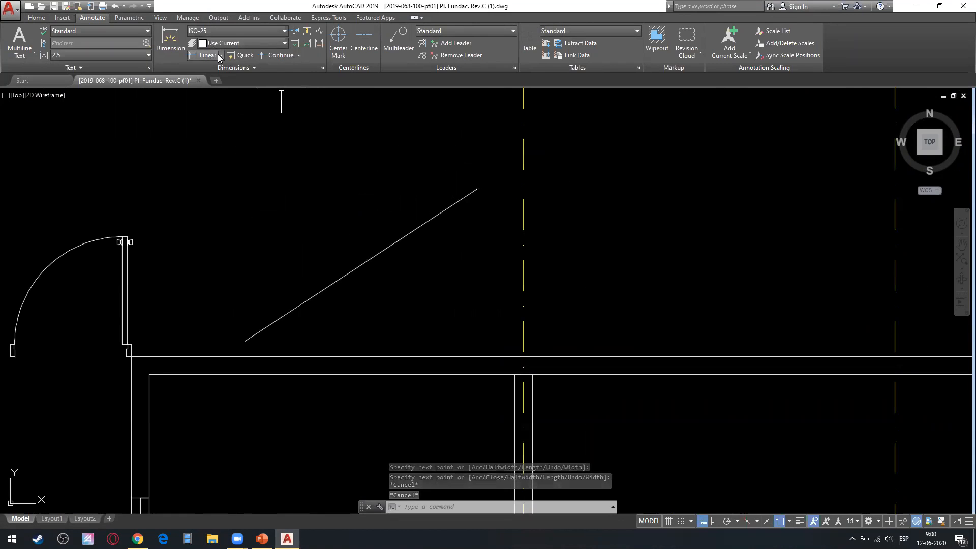
Switch to File Explorer and go to the IDMI 031 folder inside Metodos Graficos para Construccion on the Escritorio.
scroll(228, 232, "down", 8)
mouse_move(19, 187)
middle_mouse_down()
mouse_move(58, 243)
mouse_move(217, 228)
middle_mouse_up()
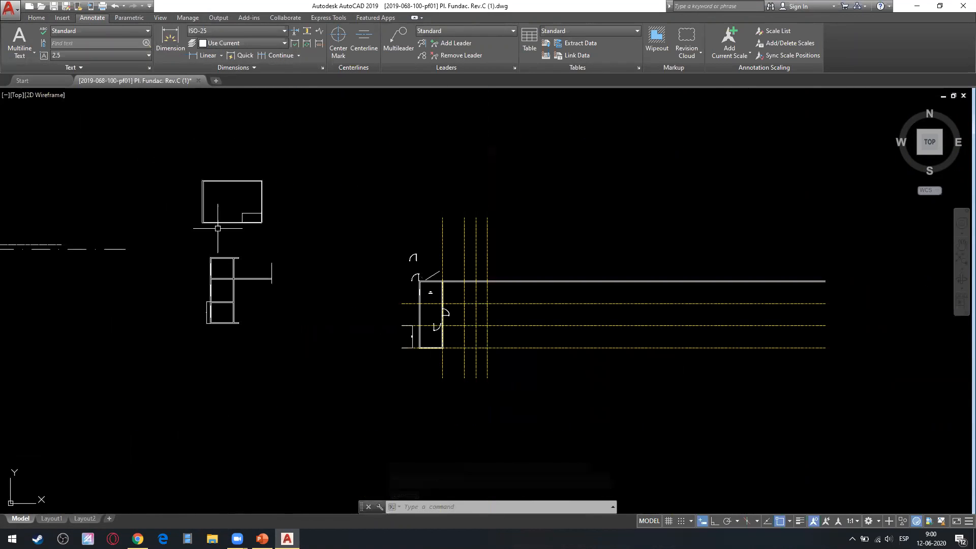
left_click(212, 538)
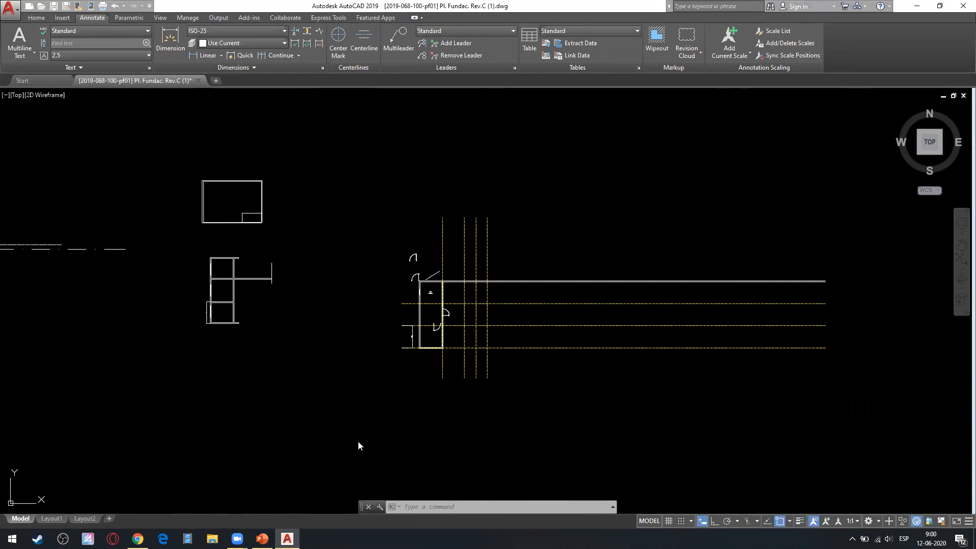
scroll(315, 386, "down", 3)
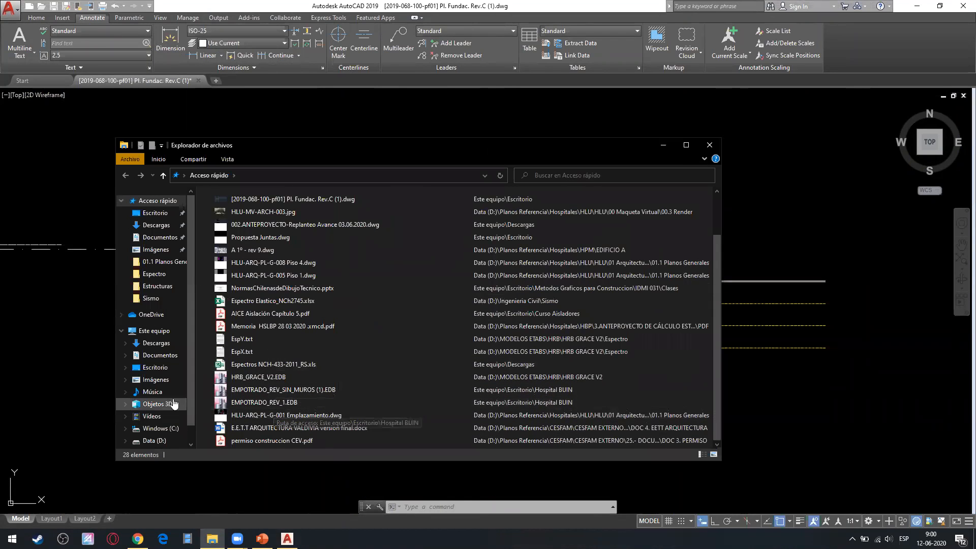
left_click(155, 213)
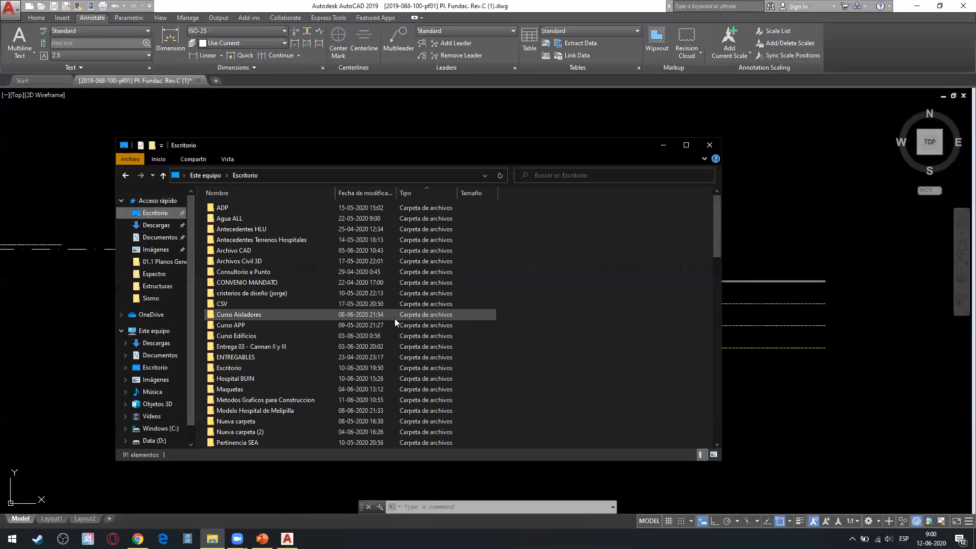
scroll(285, 391, "down", 2)
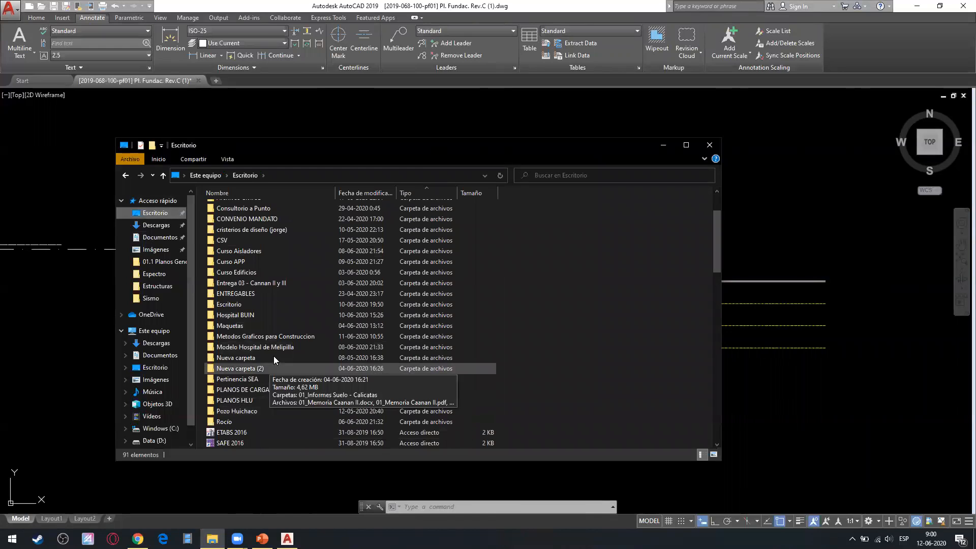
double_click(279, 336)
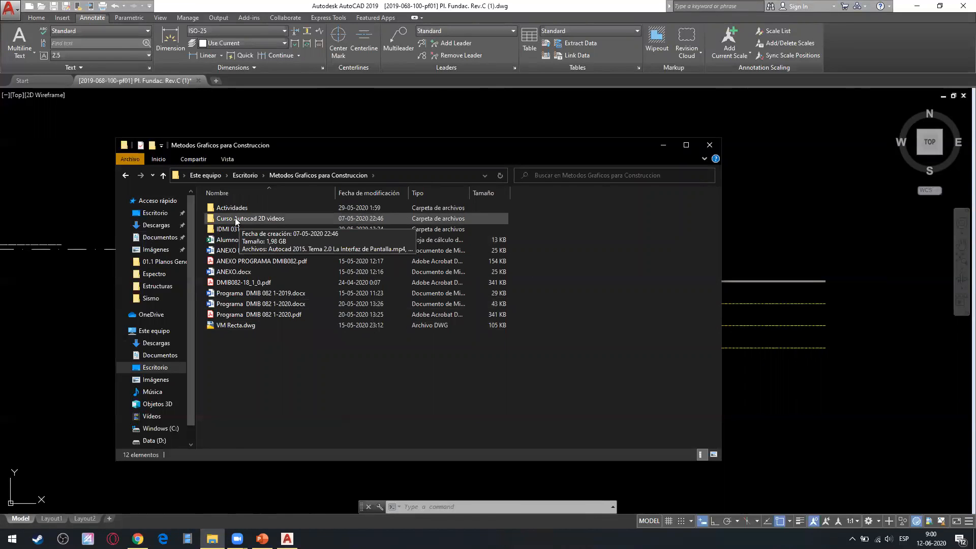
double_click(229, 229)
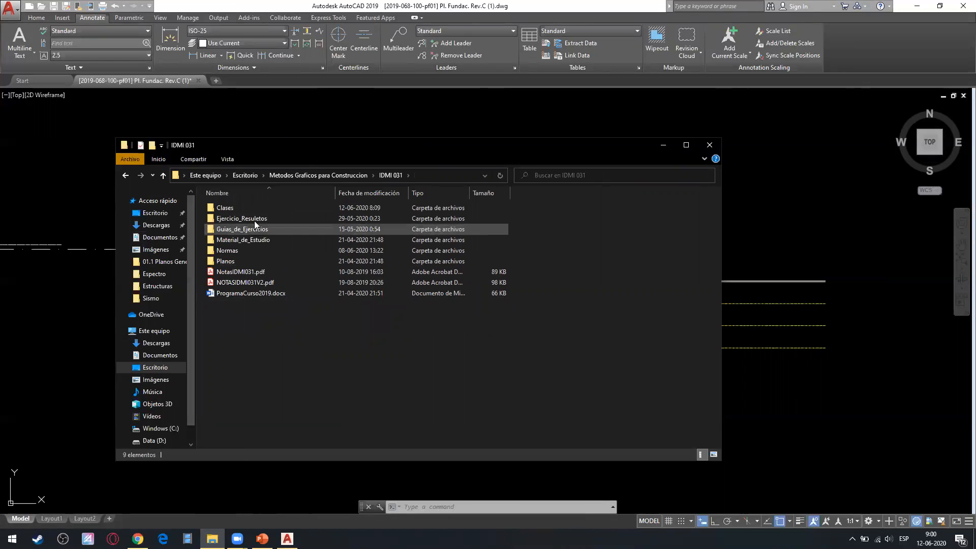
Open PlanoArqPostaTipoAntigua.pdf from the Planos > Arquitectura folder of IDMI 031.
double_click(239, 208)
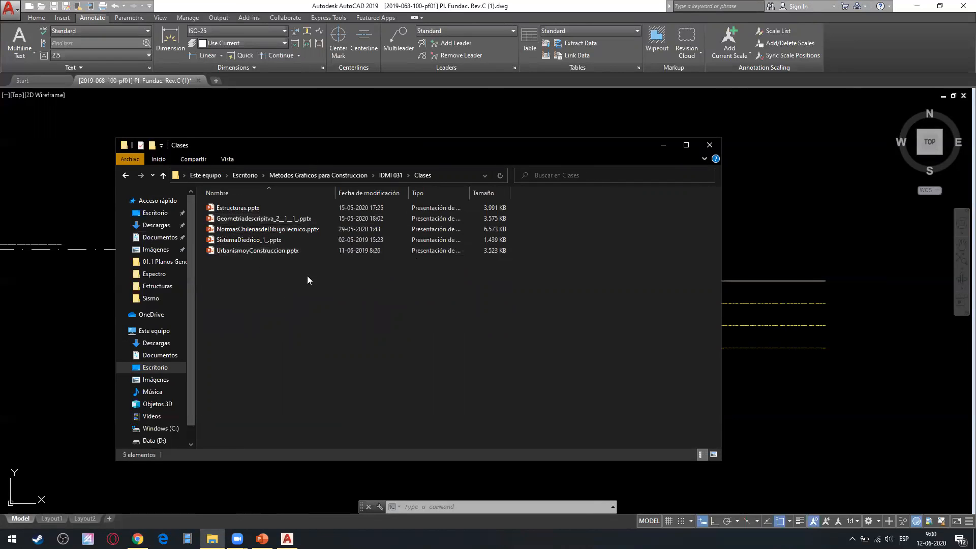
key("alt+Left")
double_click(293, 251)
double_click(248, 210)
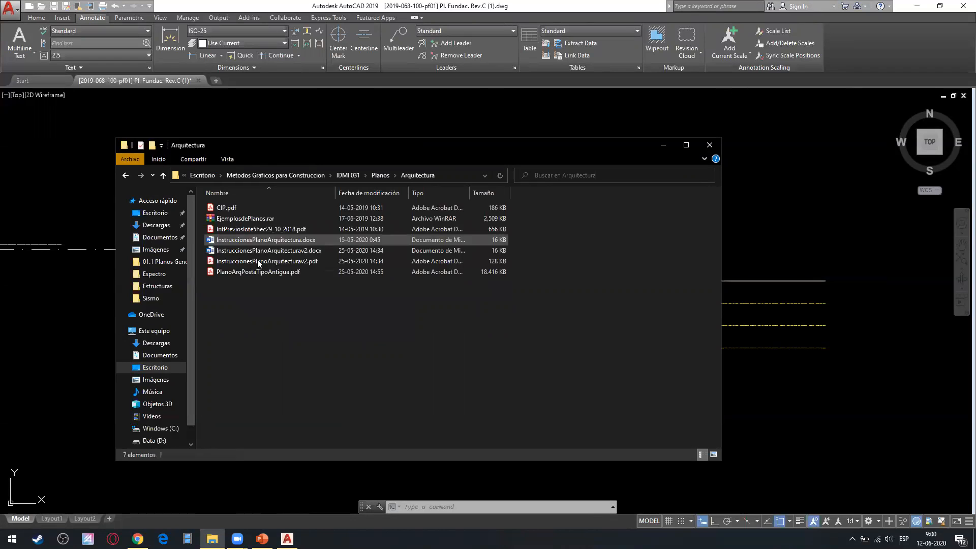
double_click(250, 272)
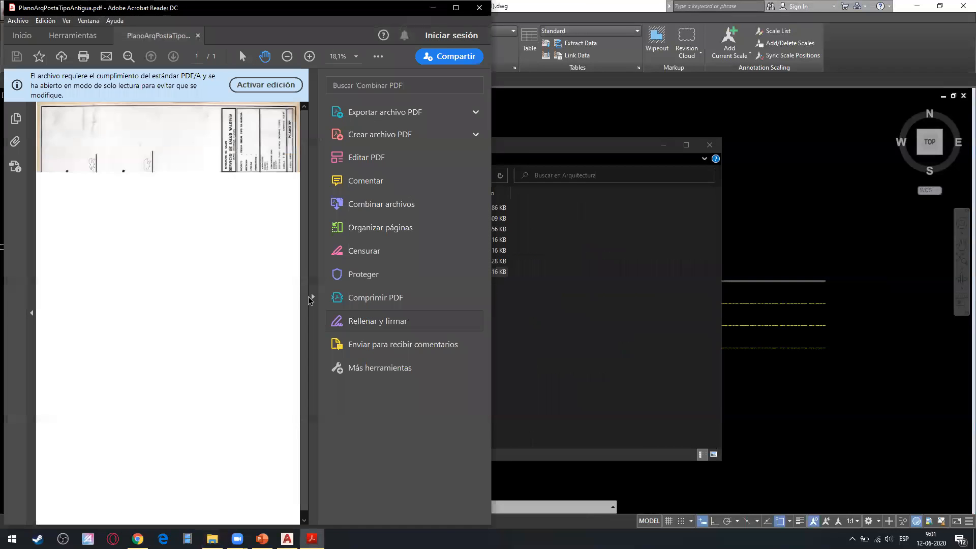
Rotate the PDF plan clockwise, examine its building section up close, and return to the AutoCAD drawing.
left_click(308, 298)
right_click(277, 276)
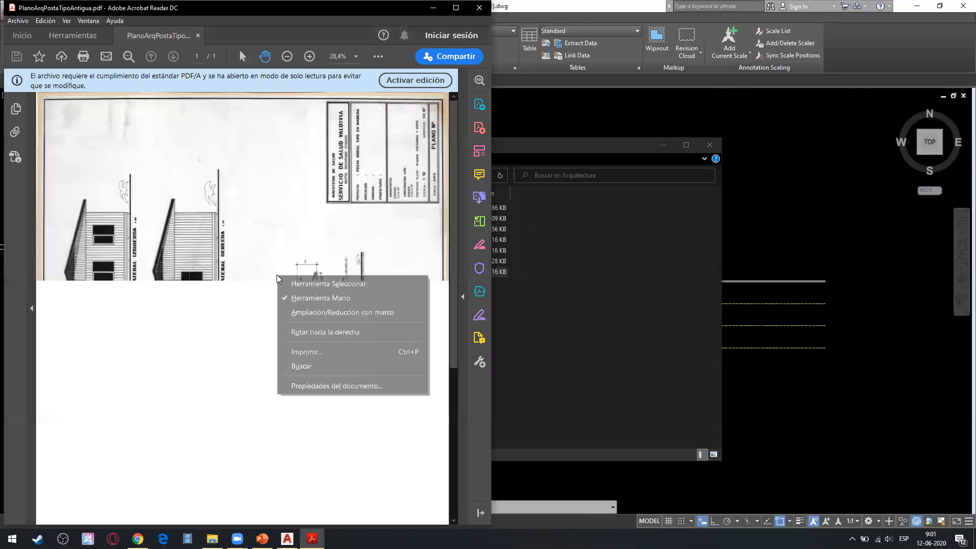
left_click(326, 333)
scroll(287, 357, "up", 5, "ctrl")
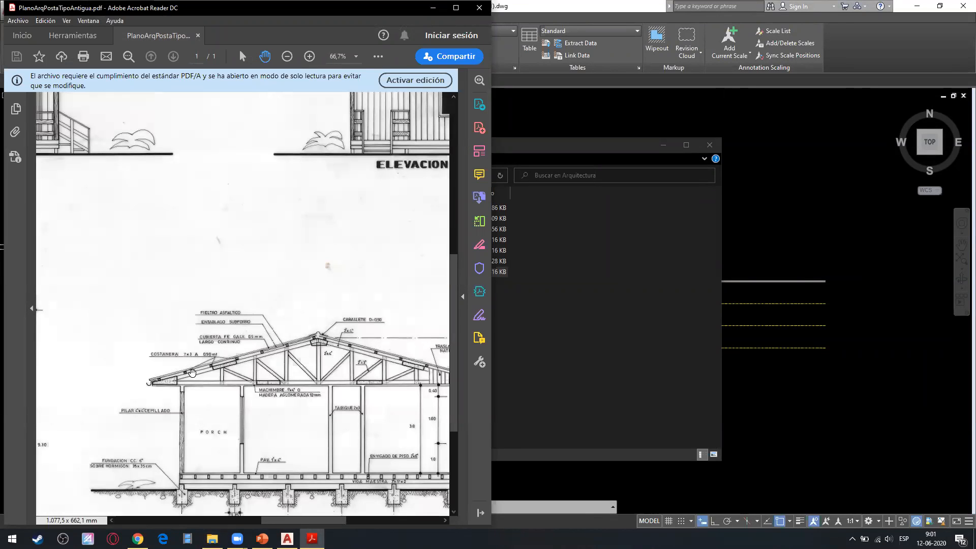
left_click(433, 8)
left_click(663, 145)
Add a horizontal linear dimension between the endpoints of the diagonal polyline, with the dimension line above it.
scroll(289, 226, "up", 5)
mouse_move(478, 230)
middle_mouse_down()
mouse_move(259, 243)
mouse_move(186, 288)
middle_mouse_up()
scroll(272, 322, "up", 8)
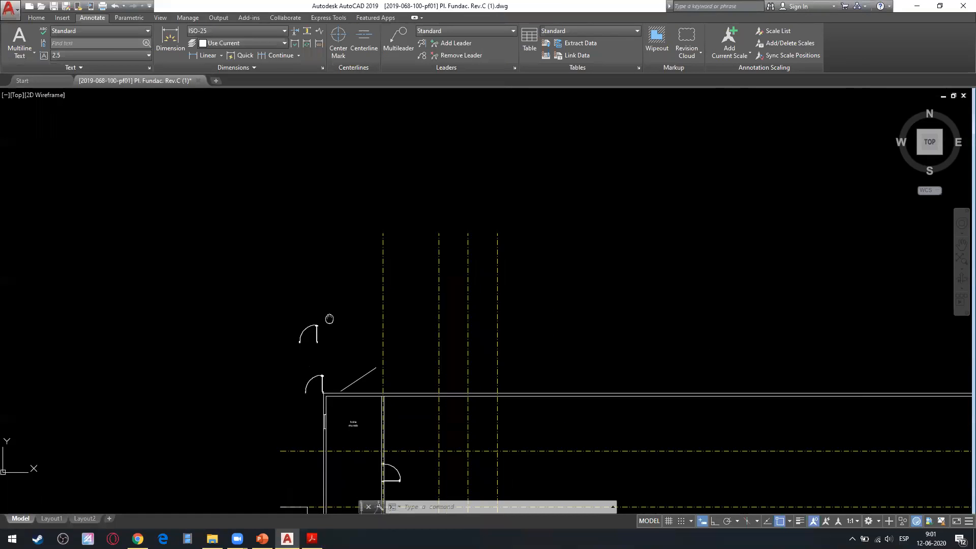
middle_click_drag(475, 222, 449, 264)
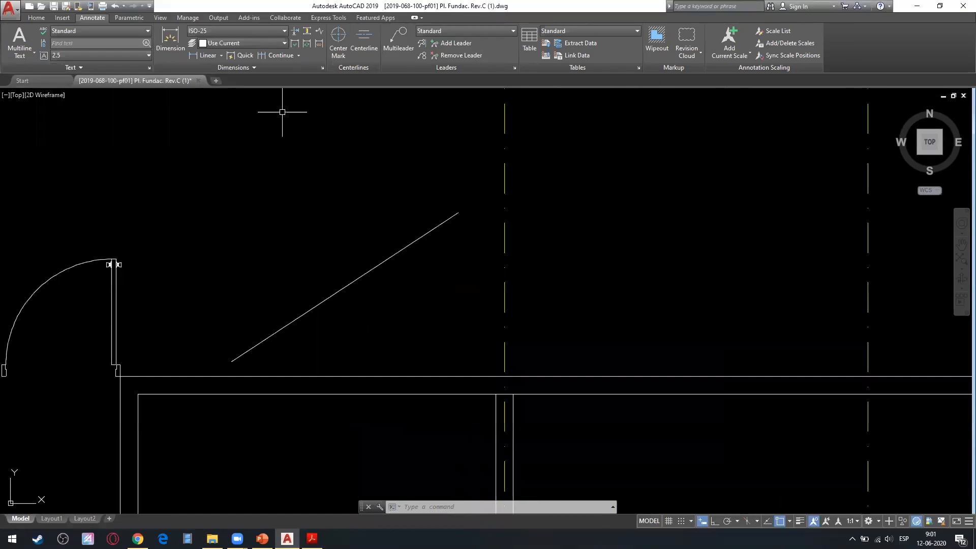
left_click(220, 56)
left_click(212, 73)
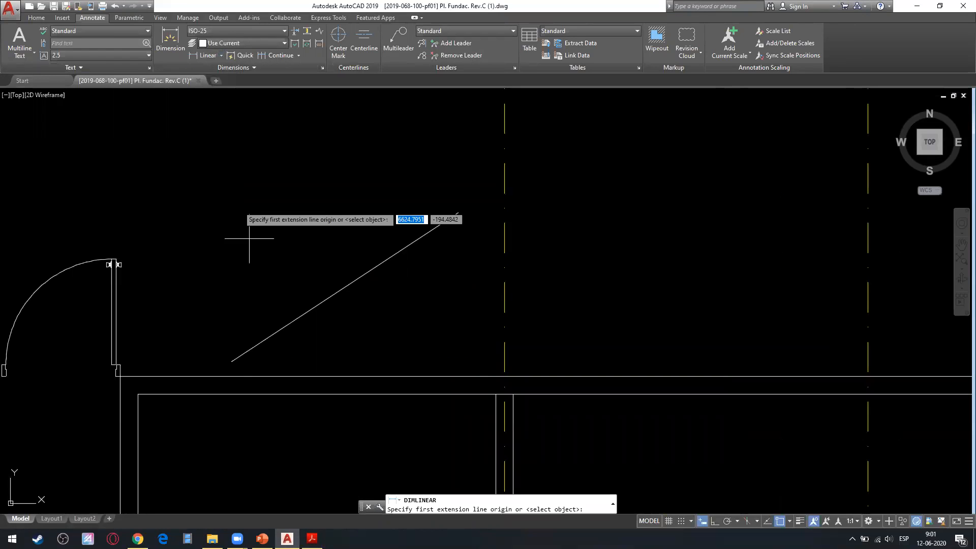
left_click(231, 361)
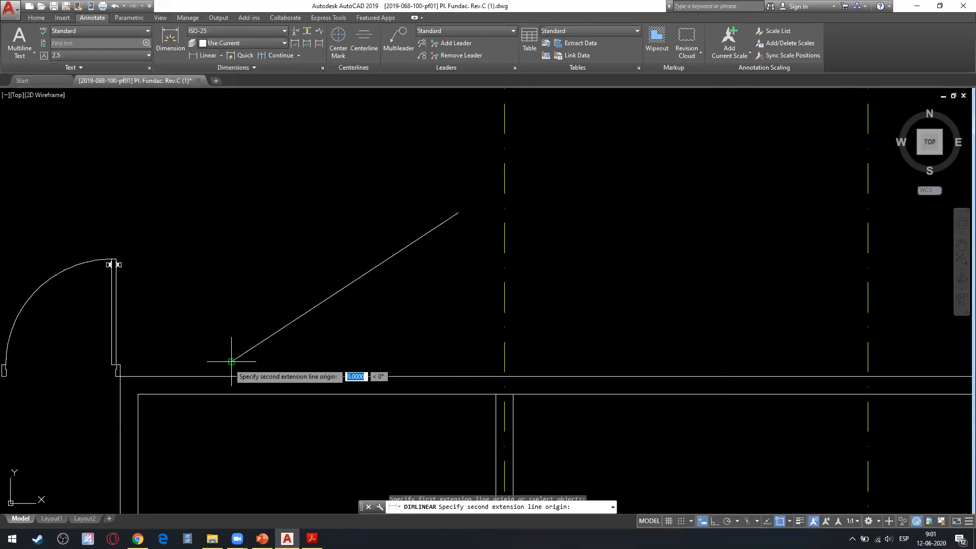
left_click(458, 213)
left_click(348, 145)
scroll(348, 146, "up", 4)
scroll(366, 148, "down", 4)
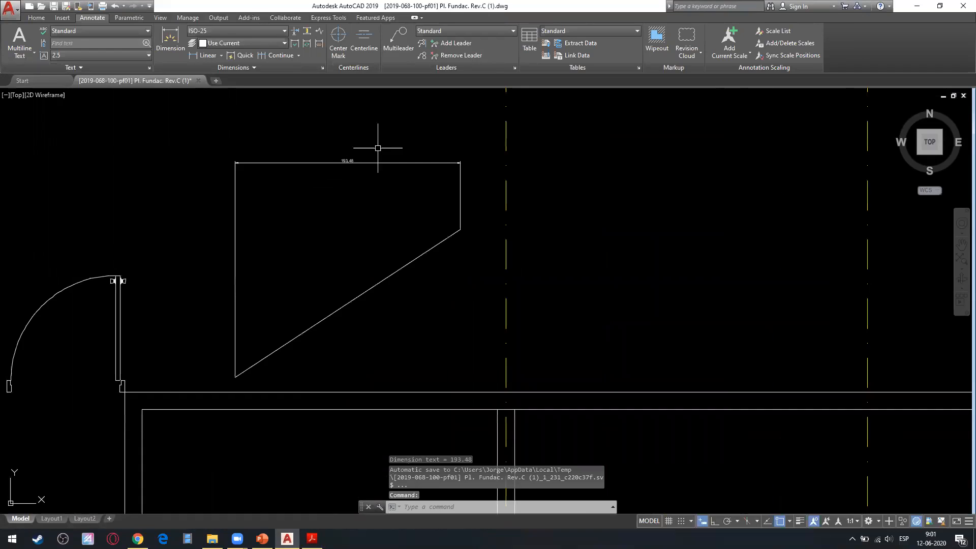
Erase the horizontal linear dimension from the diagonal polyline.
scroll(395, 160, "up", 2)
left_click(391, 126)
left_click(320, 196)
key("Delete")
Add an aligned dimension between the endpoints of the diagonal polyline, with the dimension line above it, and erase it again.
left_click(221, 55)
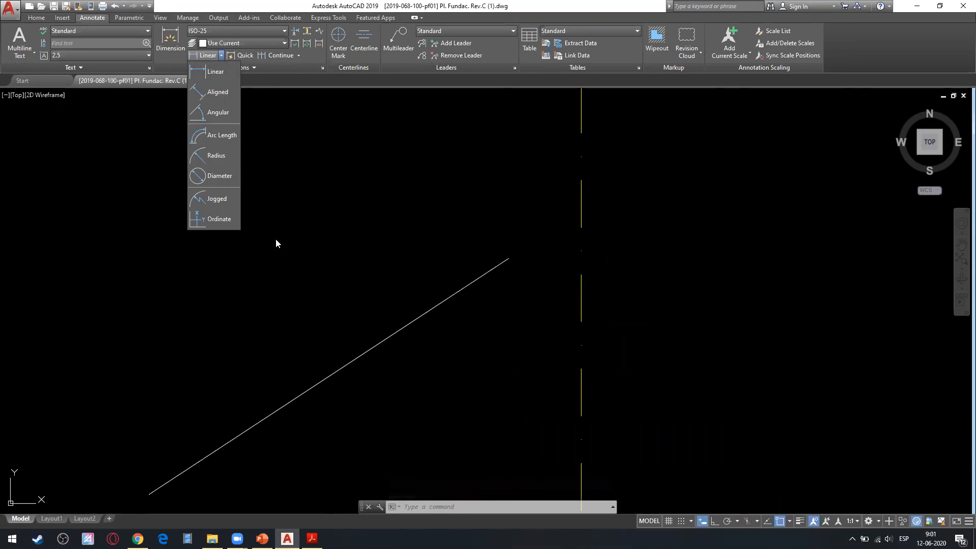
left_click(209, 95)
middle_click_drag(167, 409, 195, 351)
left_click(180, 436)
left_click(536, 201)
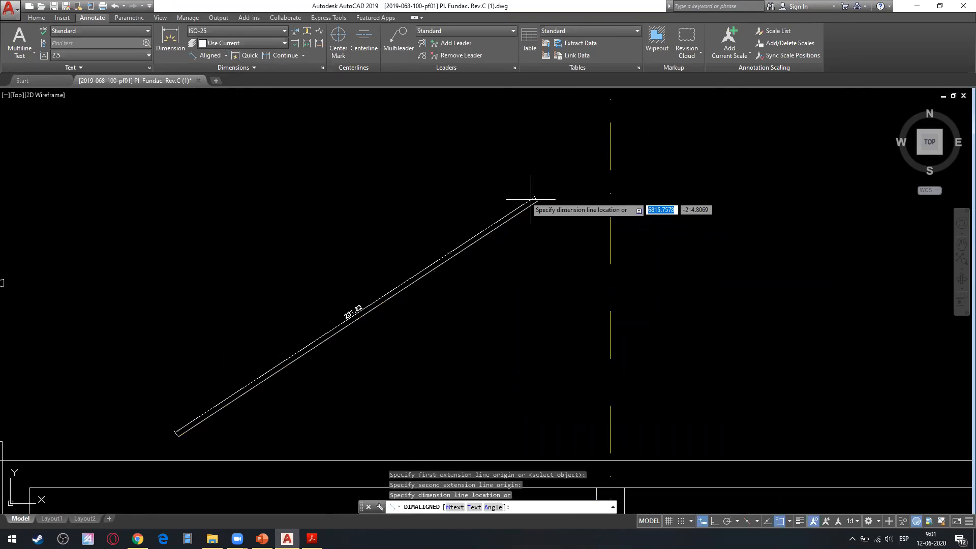
left_click(366, 222)
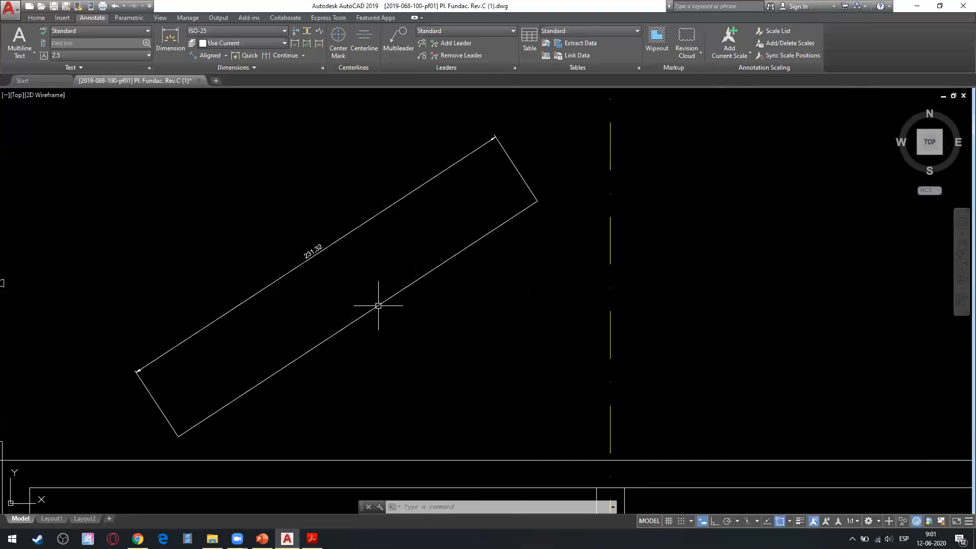
left_click_drag(509, 150, 374, 192)
key("Delete")
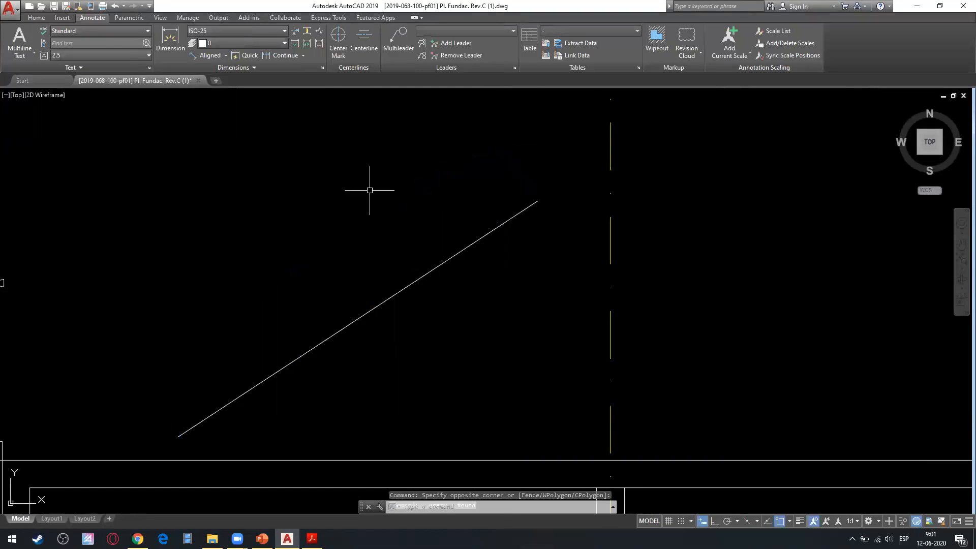
left_click(226, 56)
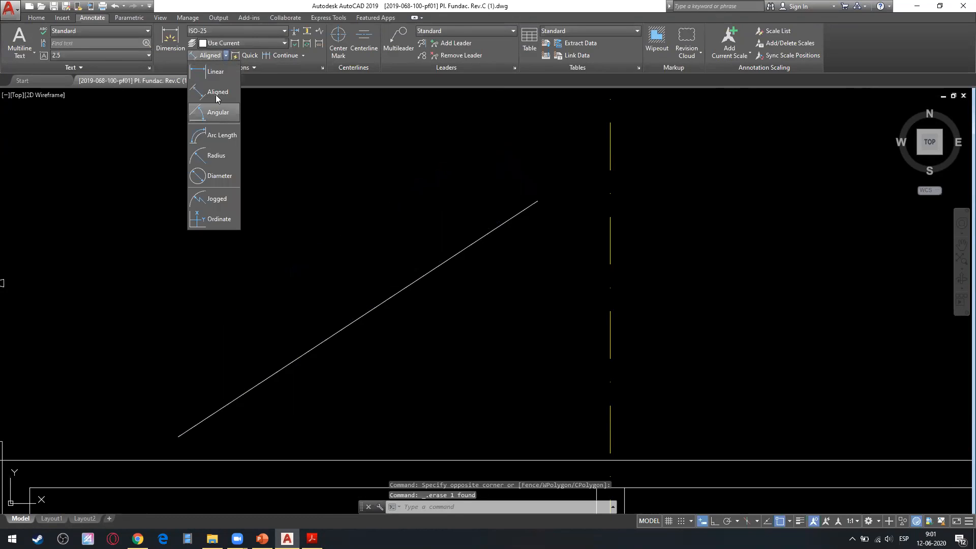
left_click(208, 72)
left_click(187, 432)
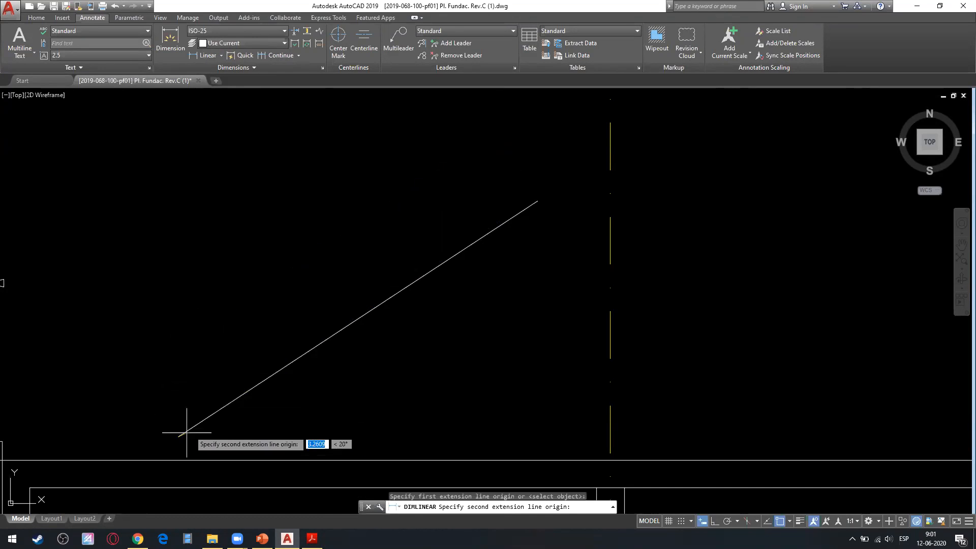
left_click(537, 201)
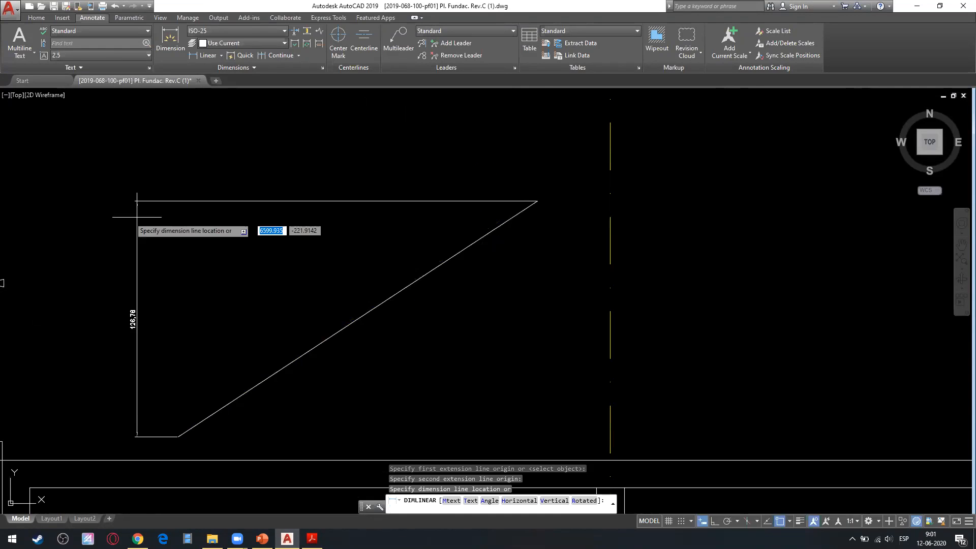
key("Escape")
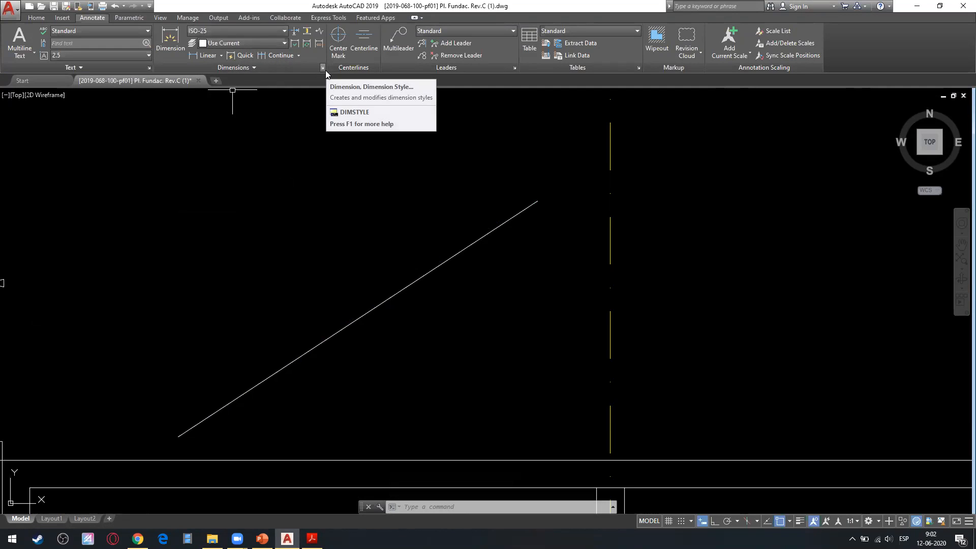
Choose ISO-25 as the current dimension style and open the Dimension Style Manager.
left_click(271, 31)
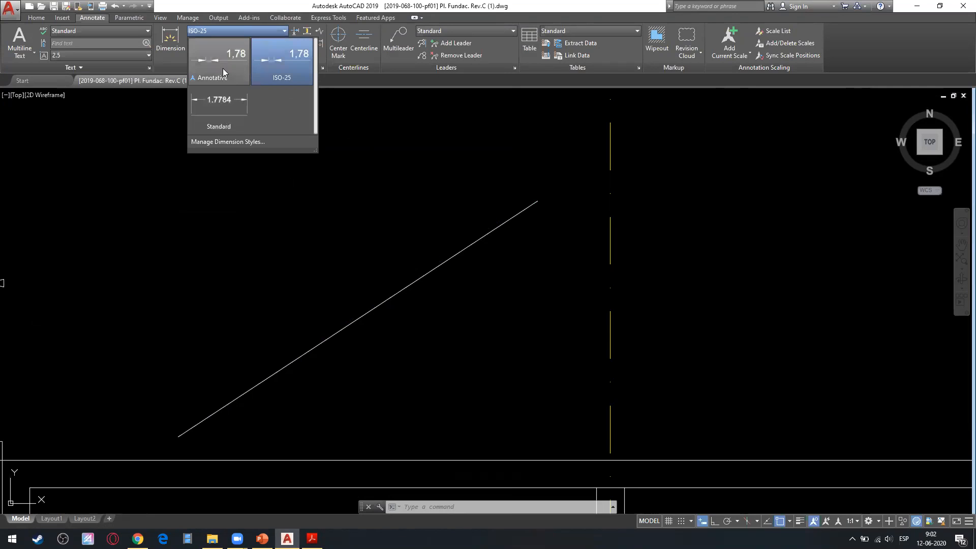
left_click(277, 68)
left_click(322, 67)
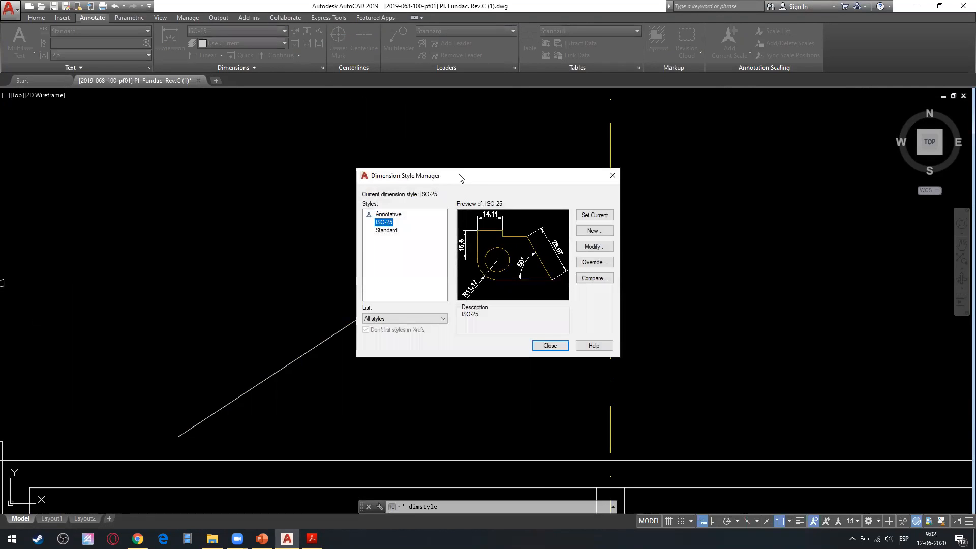
left_click_drag(459, 177, 296, 179)
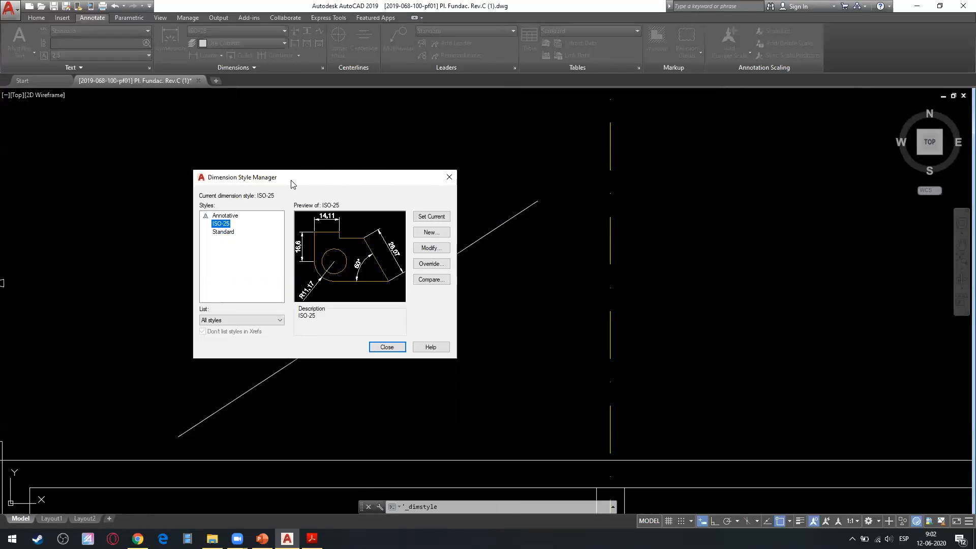
left_click_drag(292, 184, 316, 195)
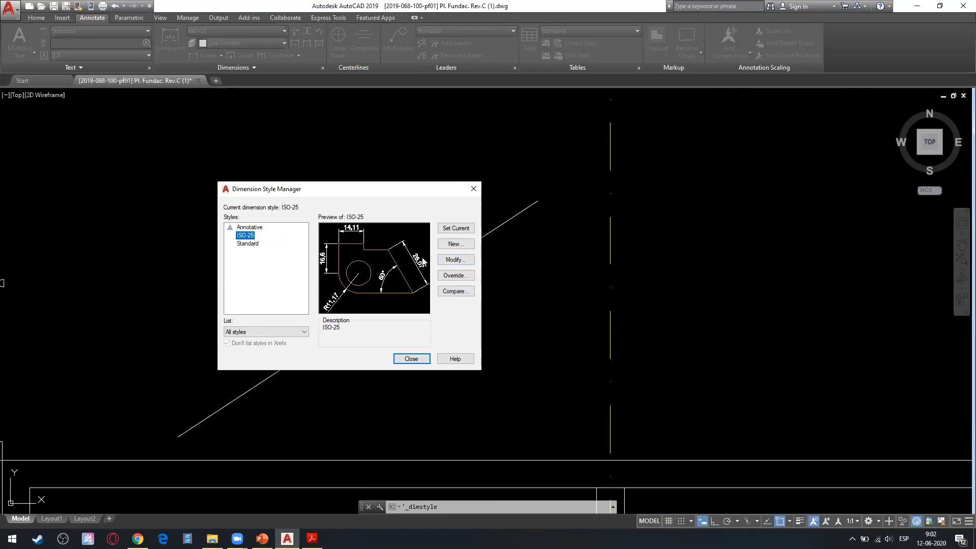
Create a new dimension style named CURSO METODOS, based on ISO-25 and used for all dimensions, and continue to its settings.
left_click(447, 245)
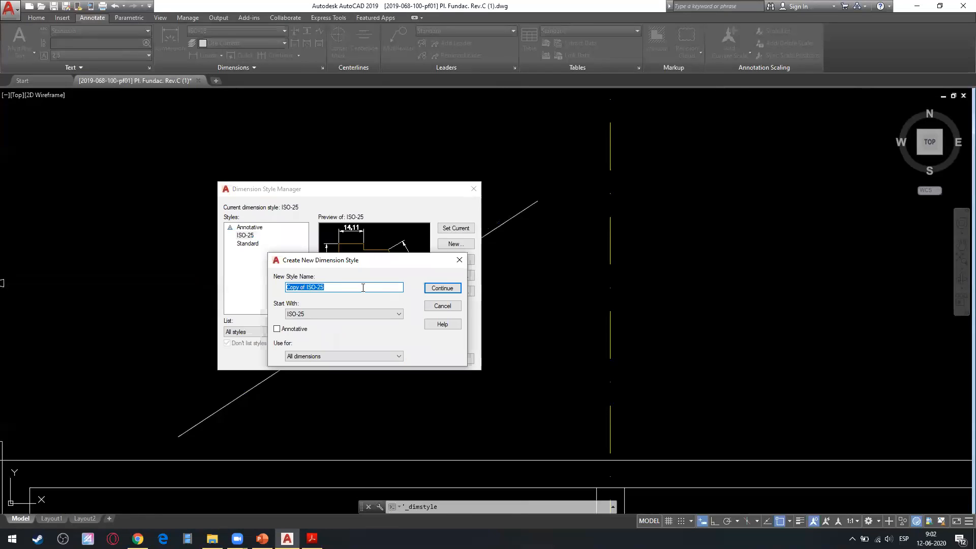
type("CURSO METODOS")
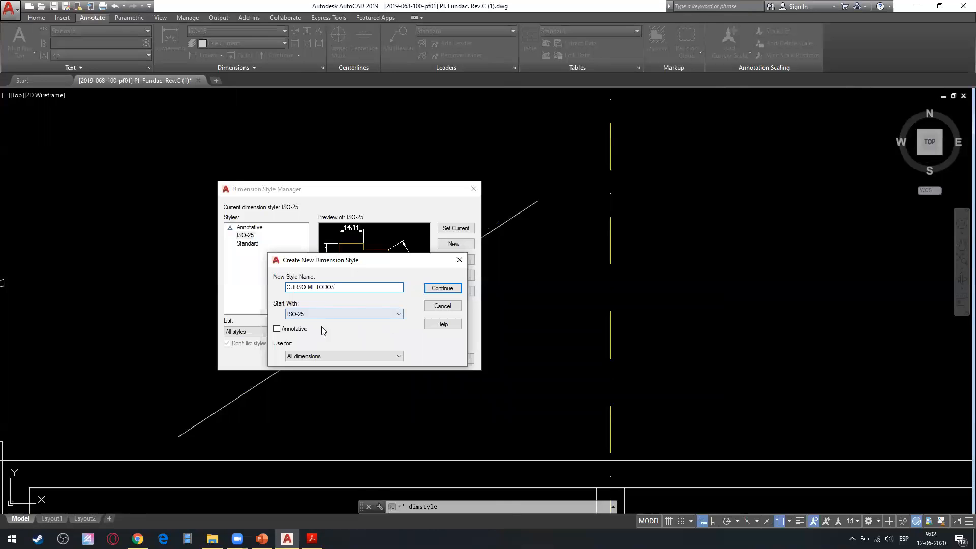
left_click(363, 313)
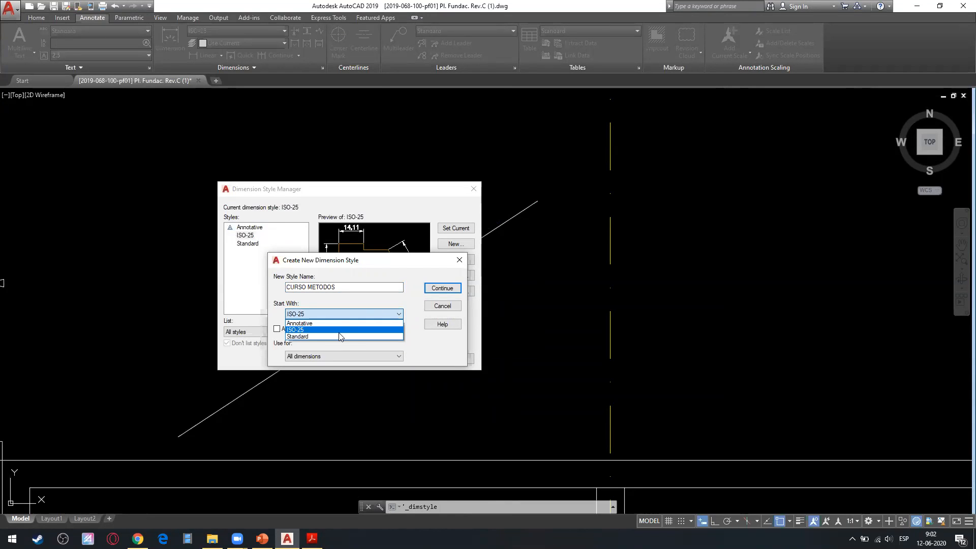
left_click(349, 295)
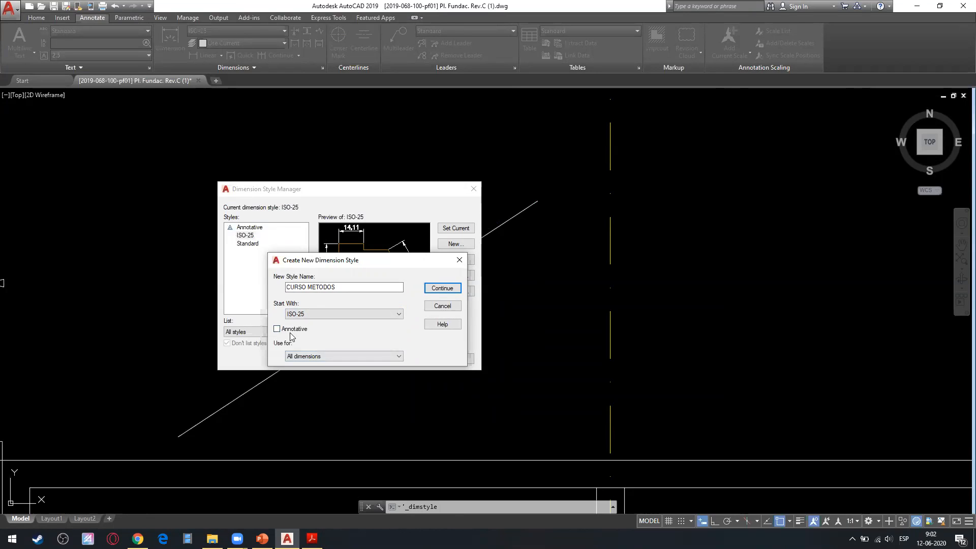
left_click(374, 356)
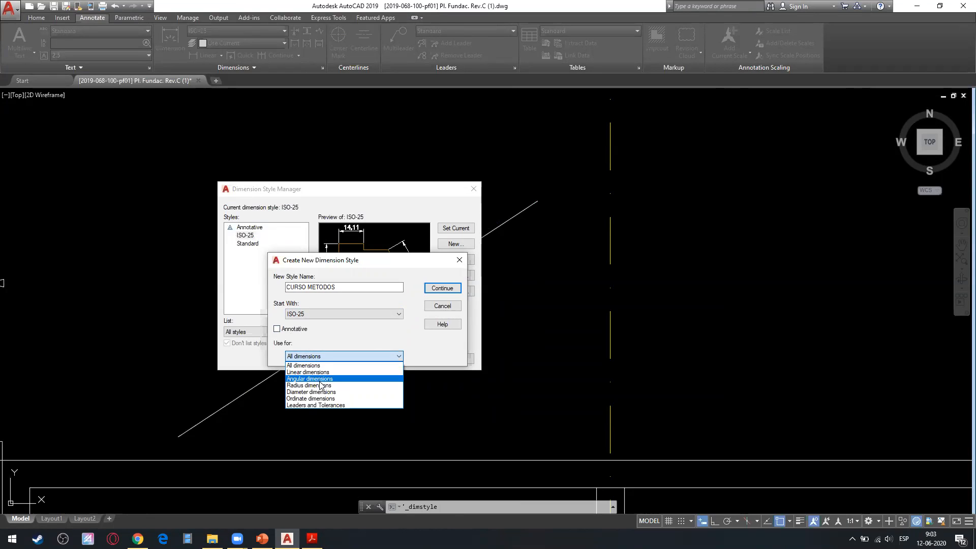
left_click(373, 338)
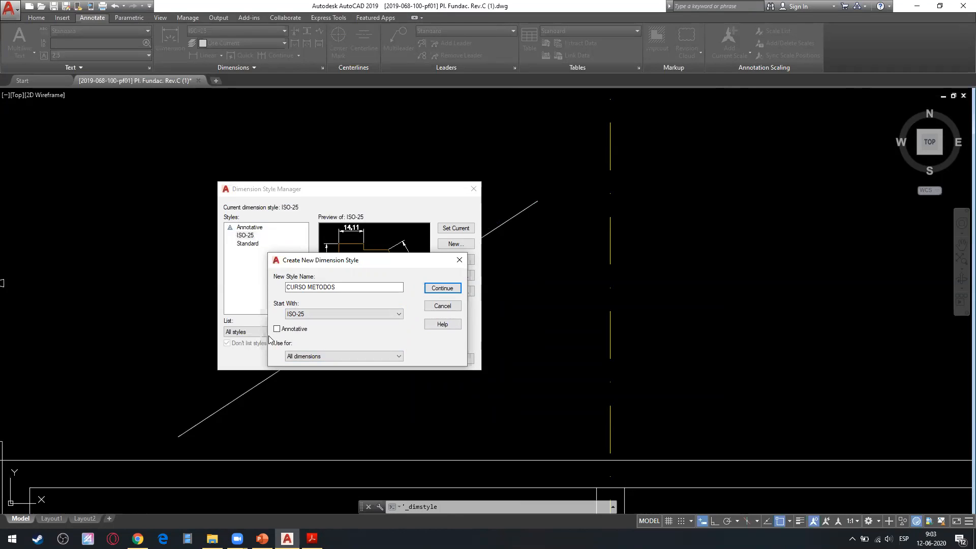
left_click(438, 288)
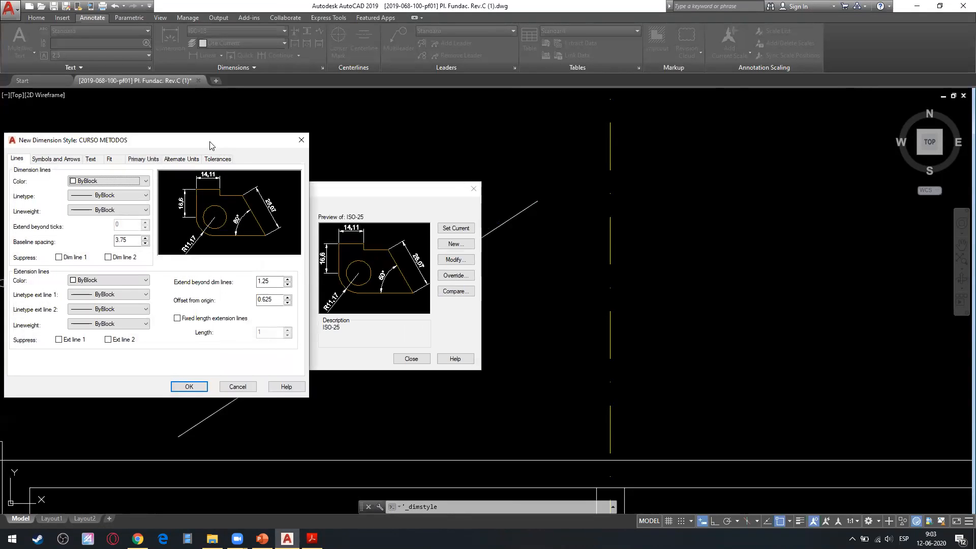
Switch to PowerPoint, review the "Elementos de Dimensionamiento - Líneas" slide, and return to the new dimension style's settings in AutoCAD.
left_click_drag(210, 146, 526, 162)
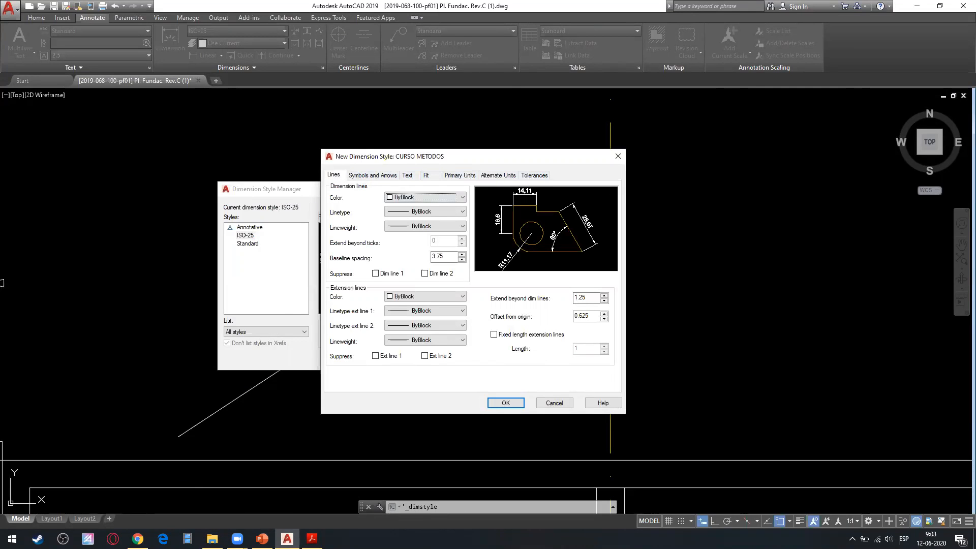
key("alt+Tab")
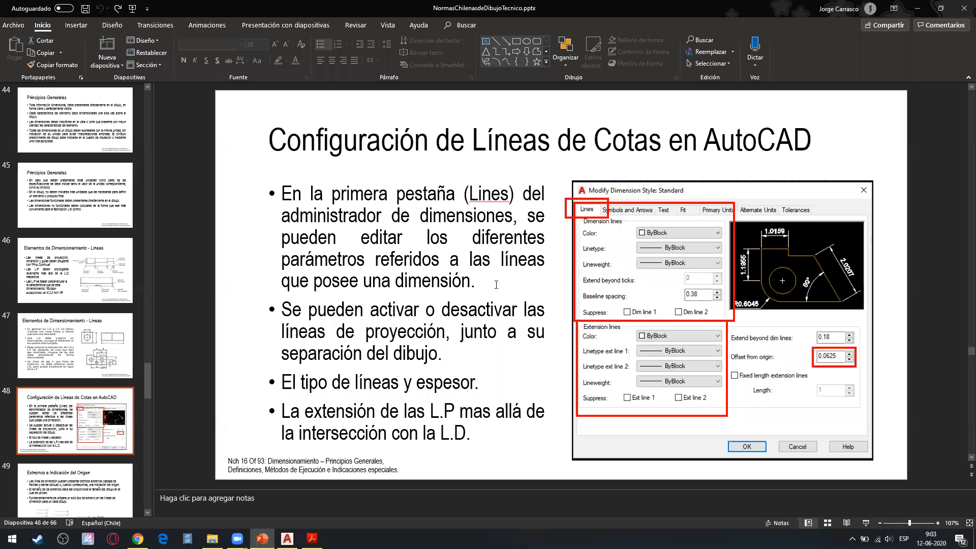
left_click(75, 270)
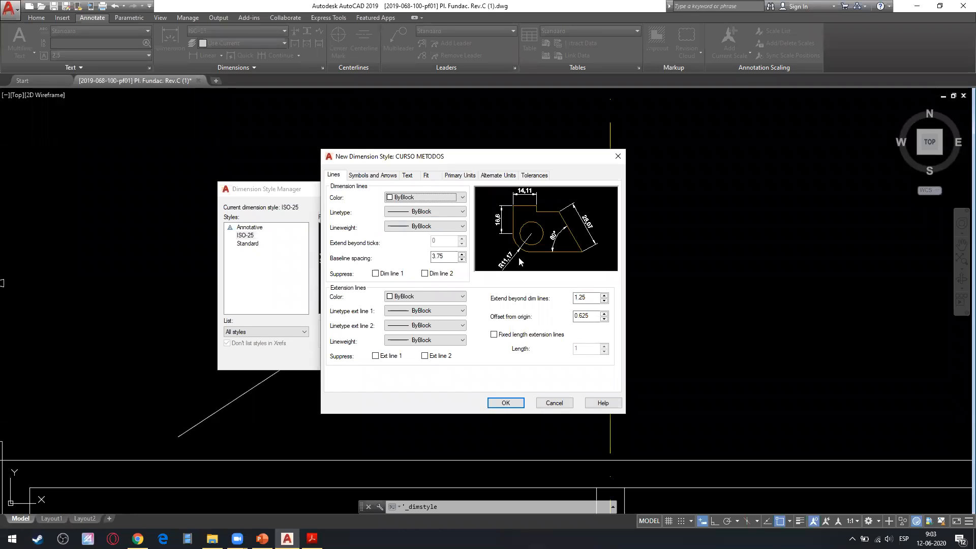
Save the CURSO METODOS dimension style with its inherited settings and close the Dimension Style Manager.
left_click(505, 403)
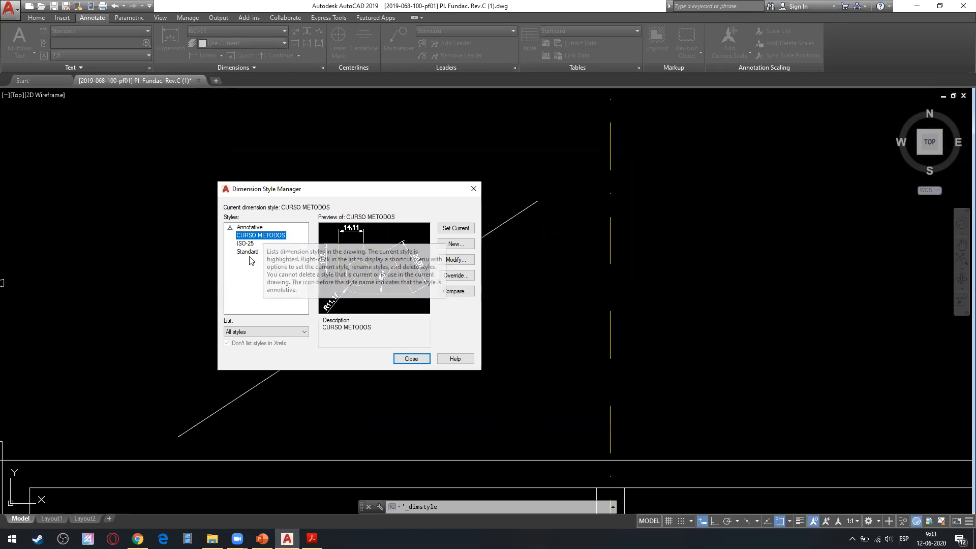
left_click(411, 359)
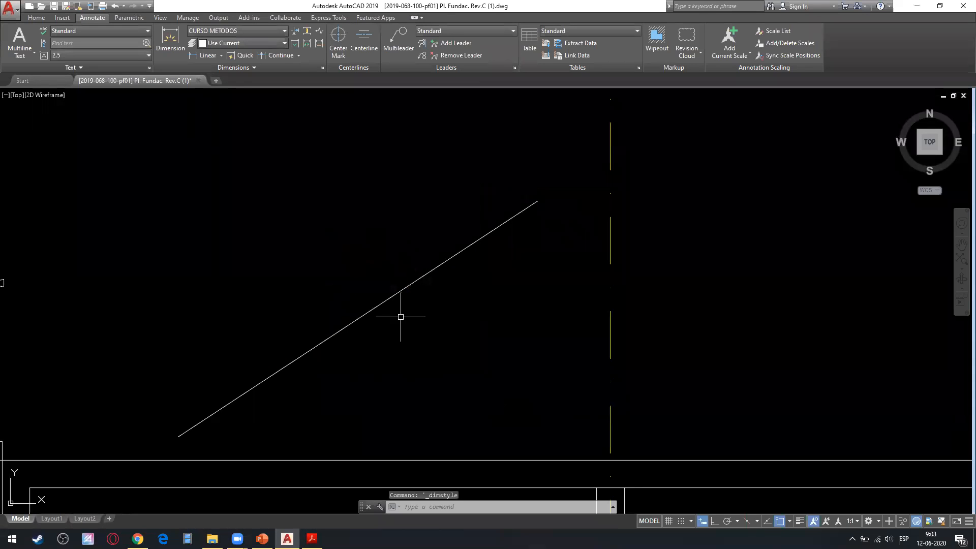
Create a new layer named 00_jc_cotas in the Layer Properties Manager.
left_click(36, 17)
left_click(364, 53)
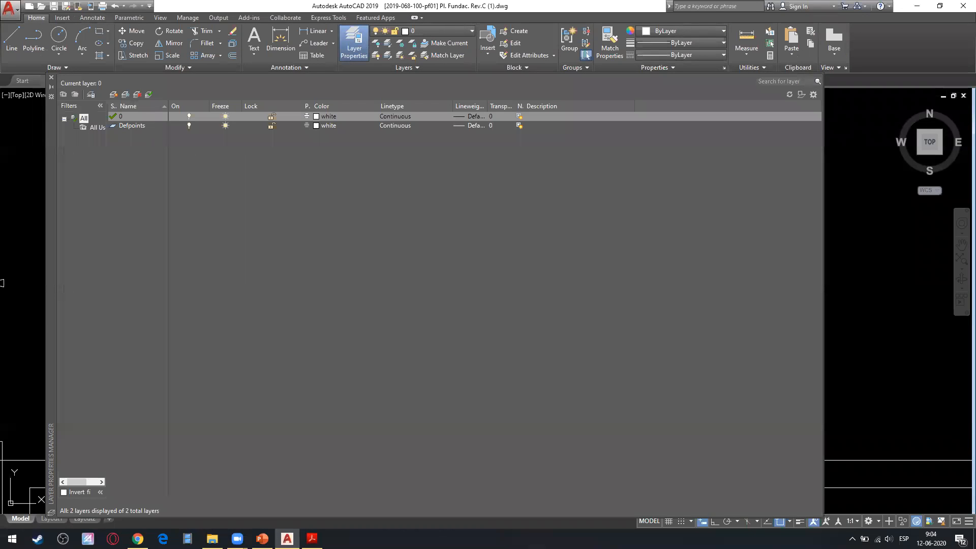
left_click(114, 95)
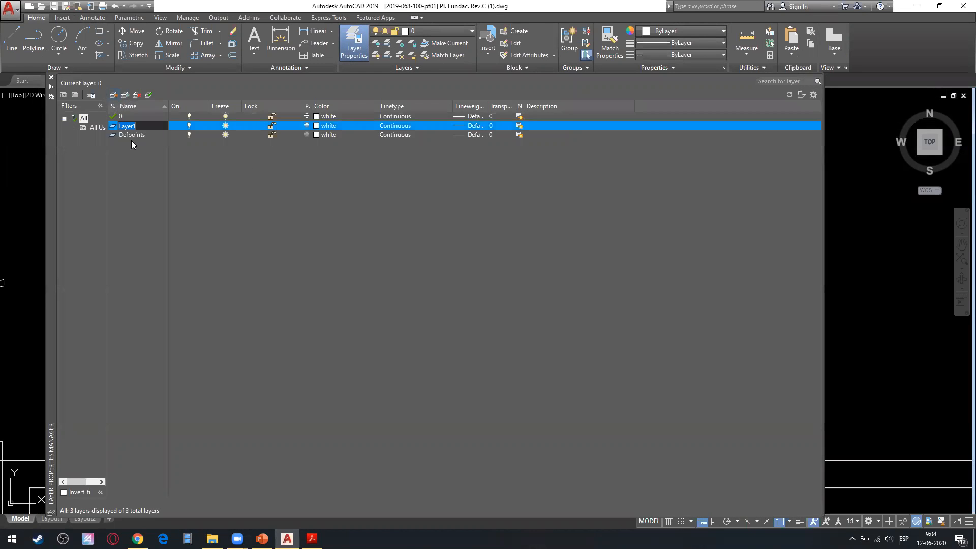
type("00")
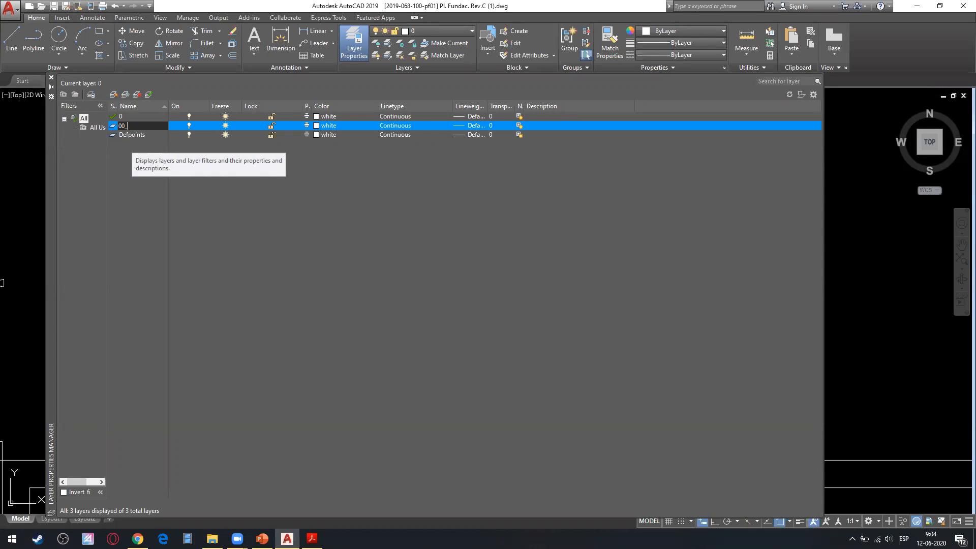
type("_JC")
key("BackSpace")
key("BackSpace")
type("jc_cotas")
key("Return")
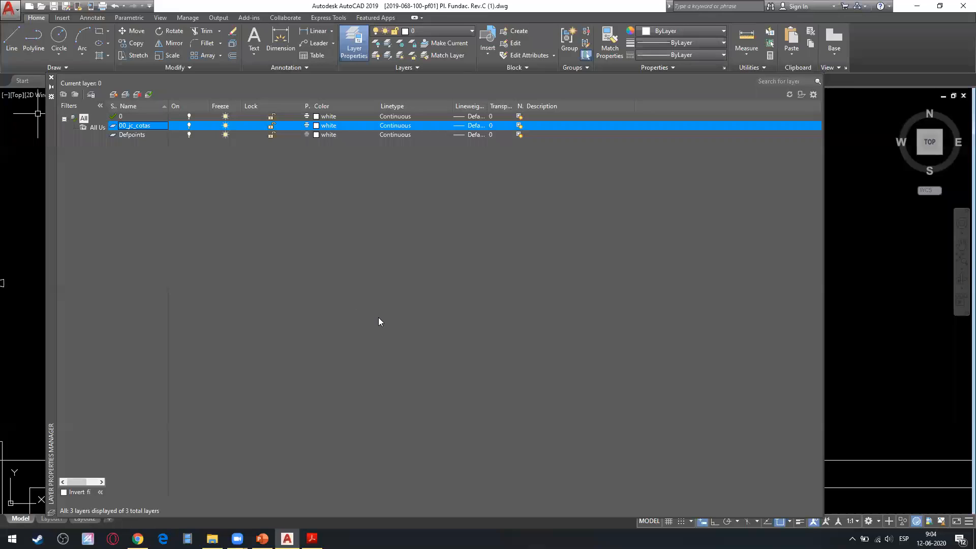
Set the 00_jc_cotas layer's color to cyan and its lineweight to 0.18 mm, close the layer manager, and return to the annotation tools.
left_click(314, 126)
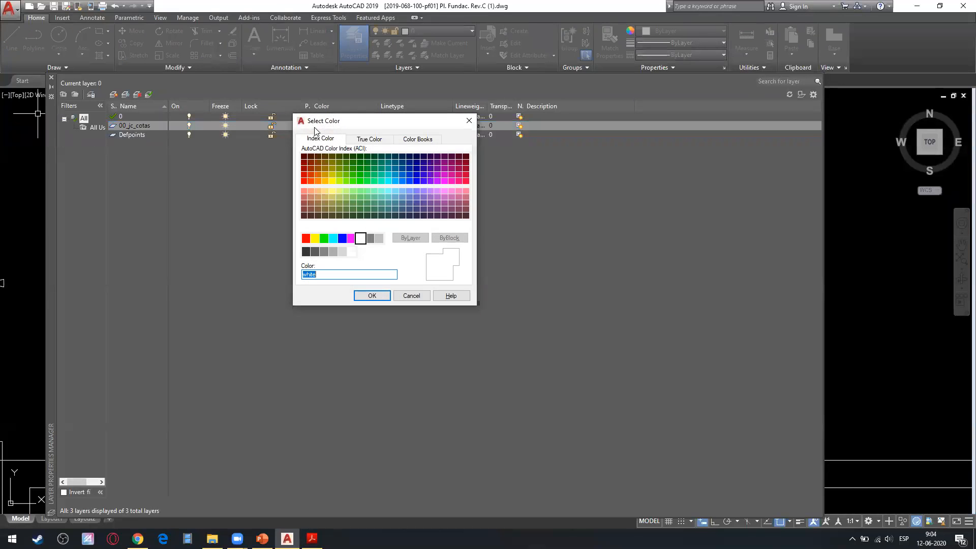
left_click(333, 238)
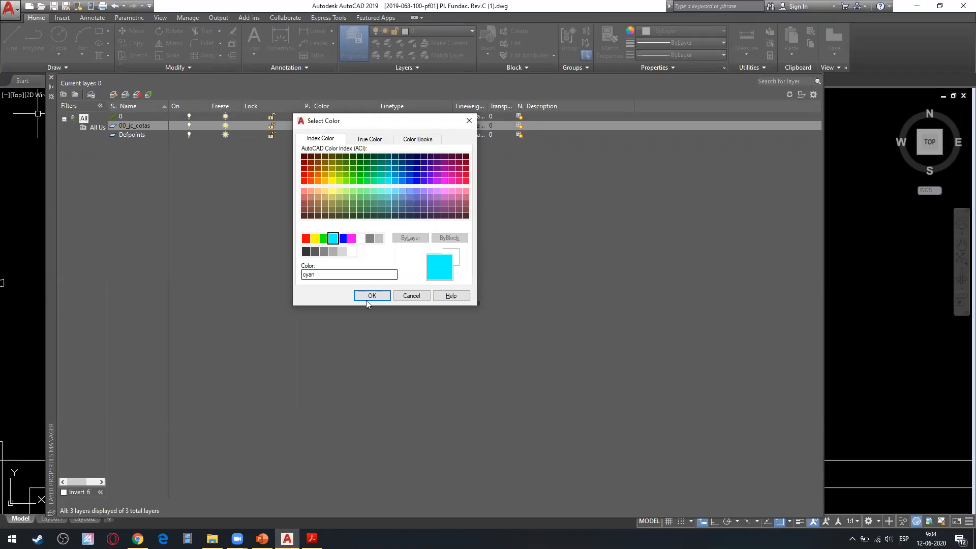
left_click(371, 295)
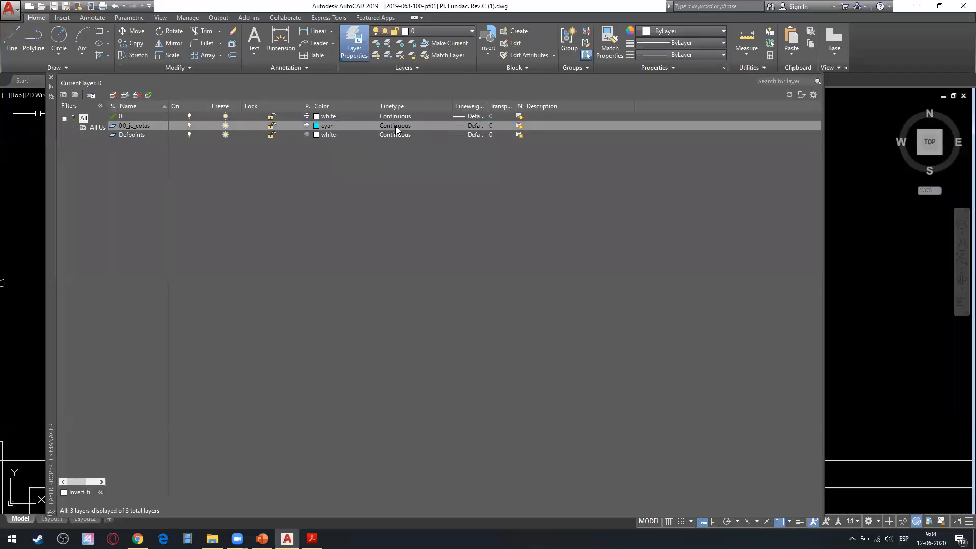
left_click(473, 125)
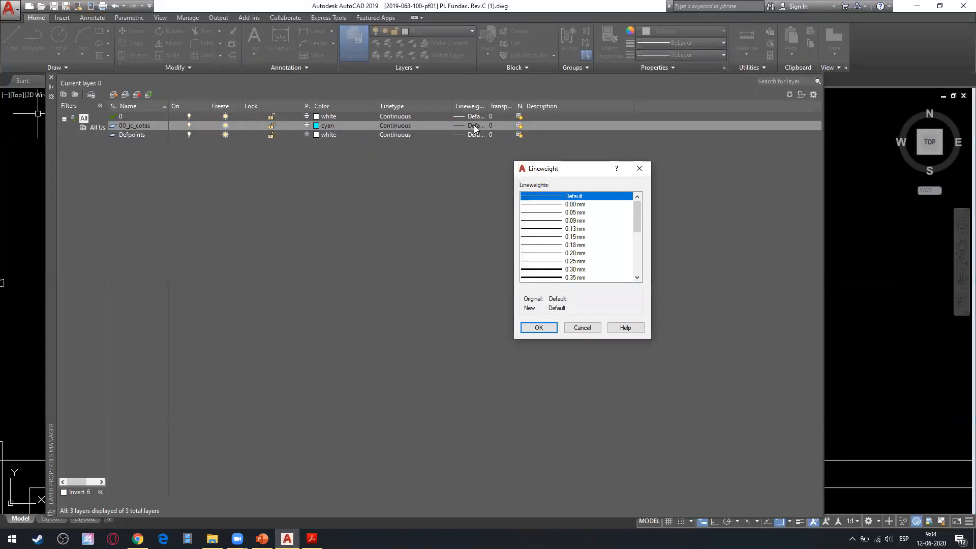
left_click(582, 247)
left_click(539, 327)
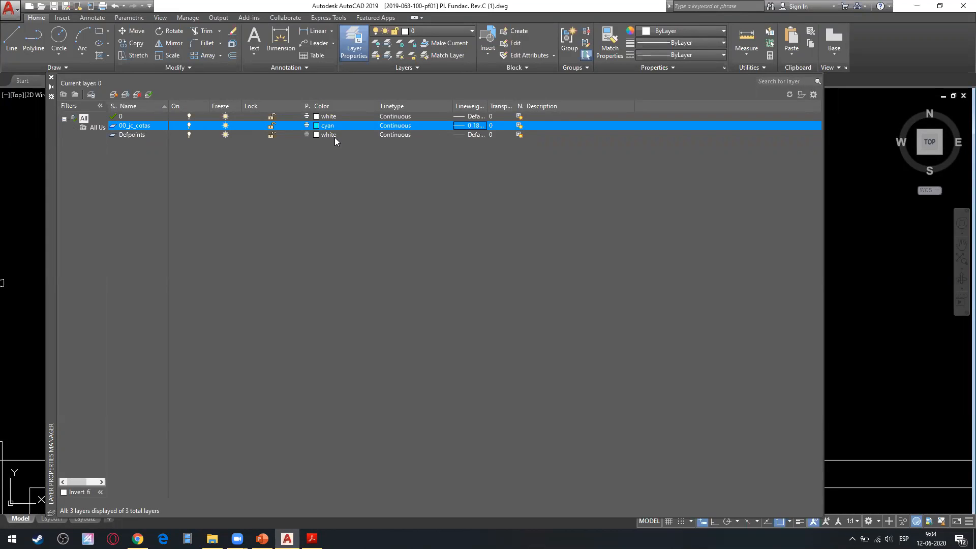
left_click(50, 77)
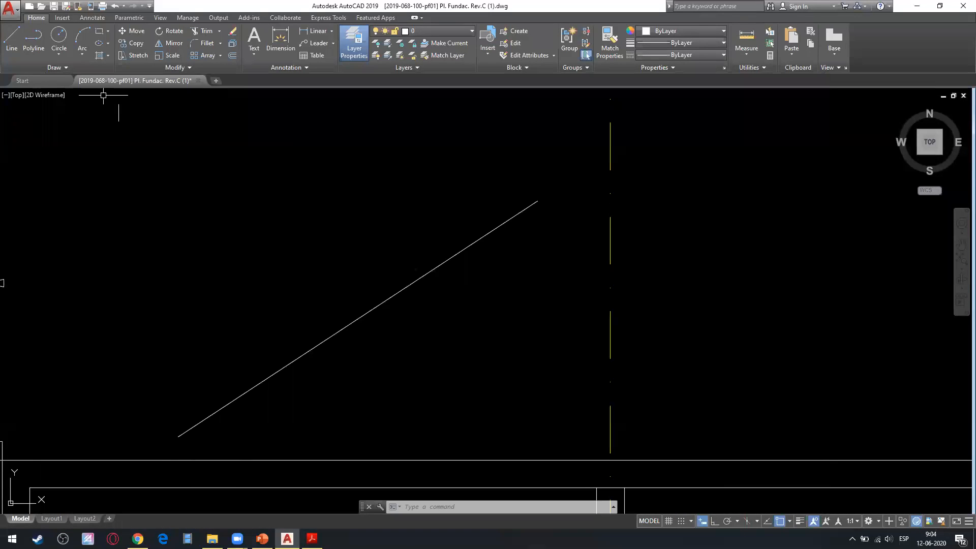
left_click(92, 18)
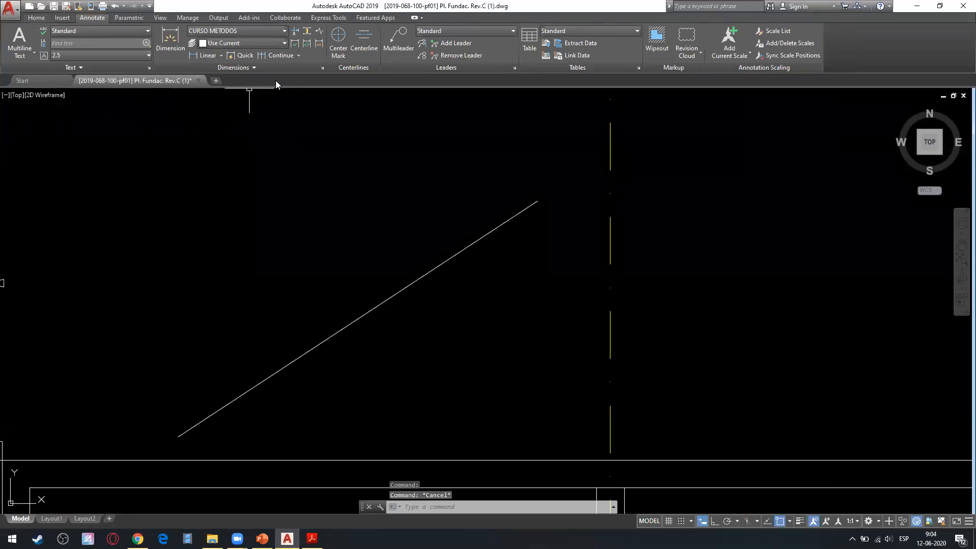
Open the CURSO METODOS dimension style for modification in the Dimension Style Manager.
left_click(321, 68)
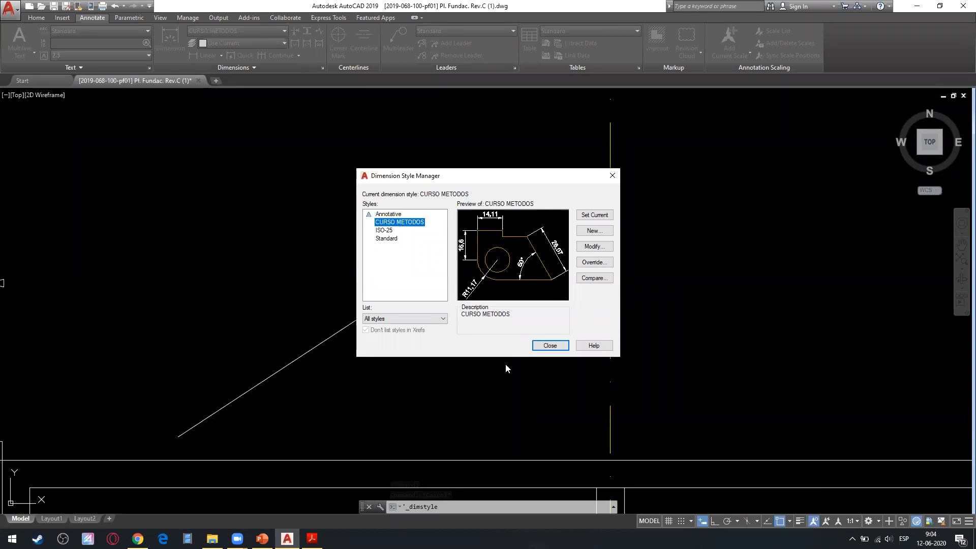
left_click(384, 230)
key("Up")
left_click(384, 218)
left_click(389, 225)
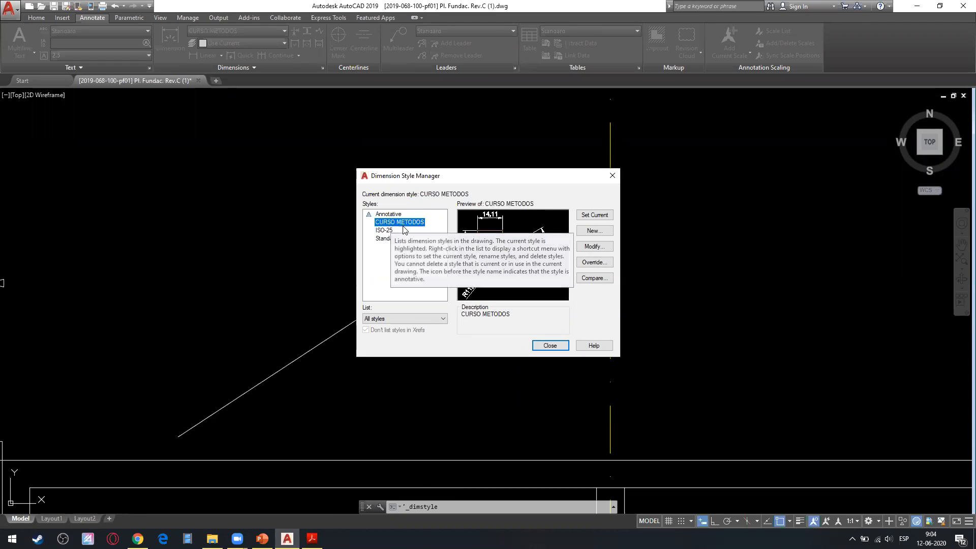
left_click(603, 251)
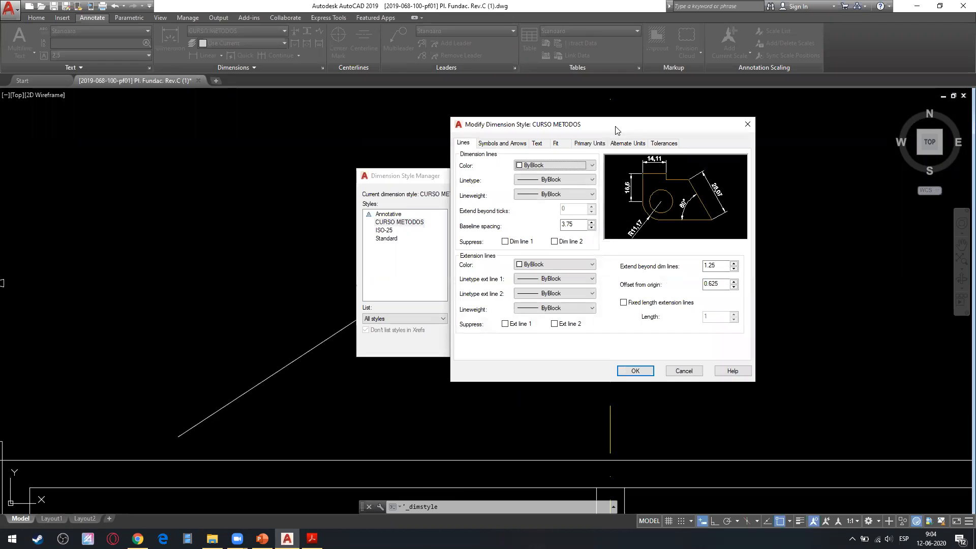
Set the dimension lines' color, linetype and lineweight to ByLayer in the CURSO METODOS style.
left_click(433, 218)
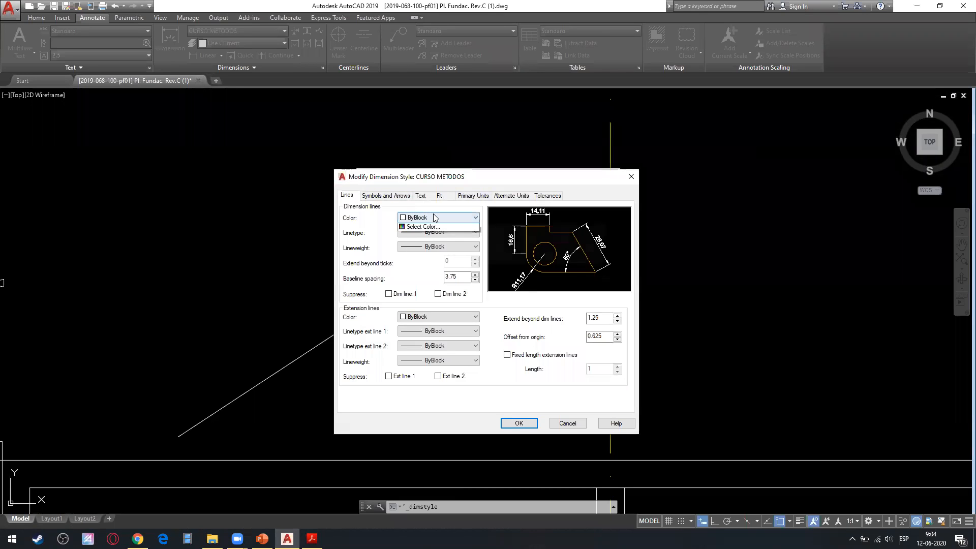
left_click(434, 227)
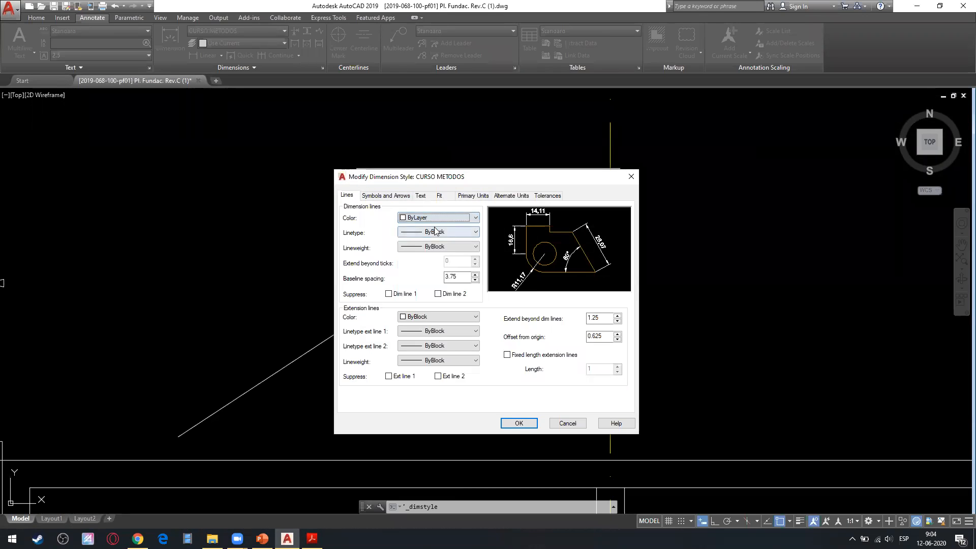
left_click(421, 232)
left_click(422, 242)
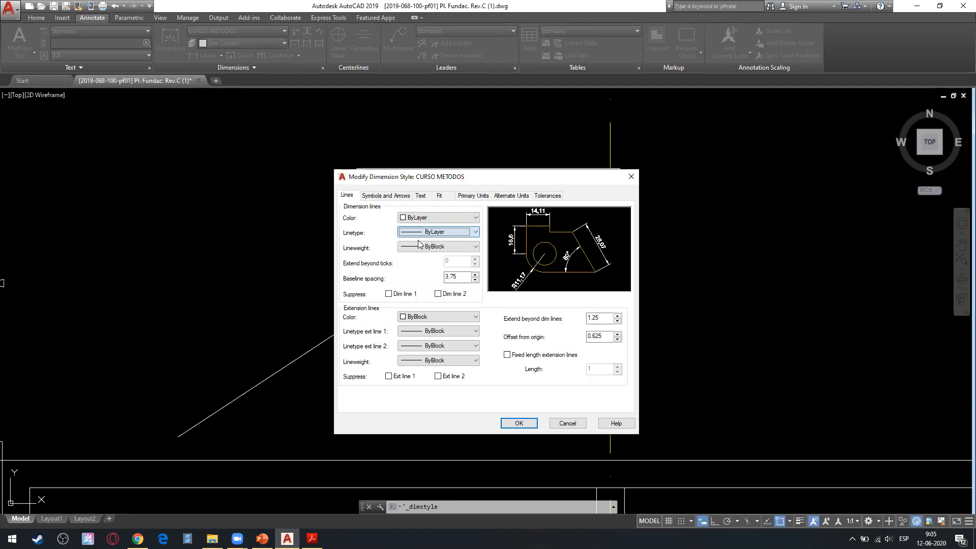
left_click(424, 233)
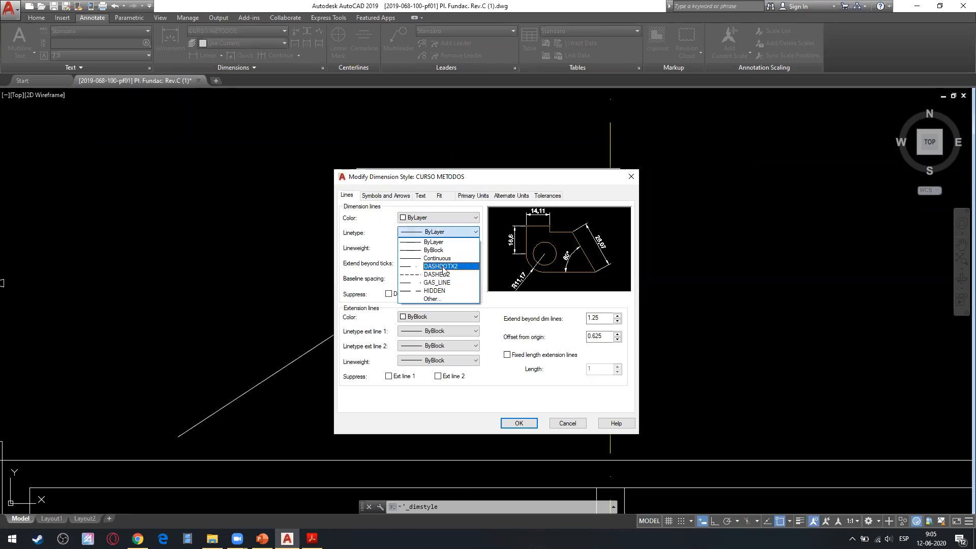
left_click(387, 255)
left_click(402, 246)
left_click(422, 257)
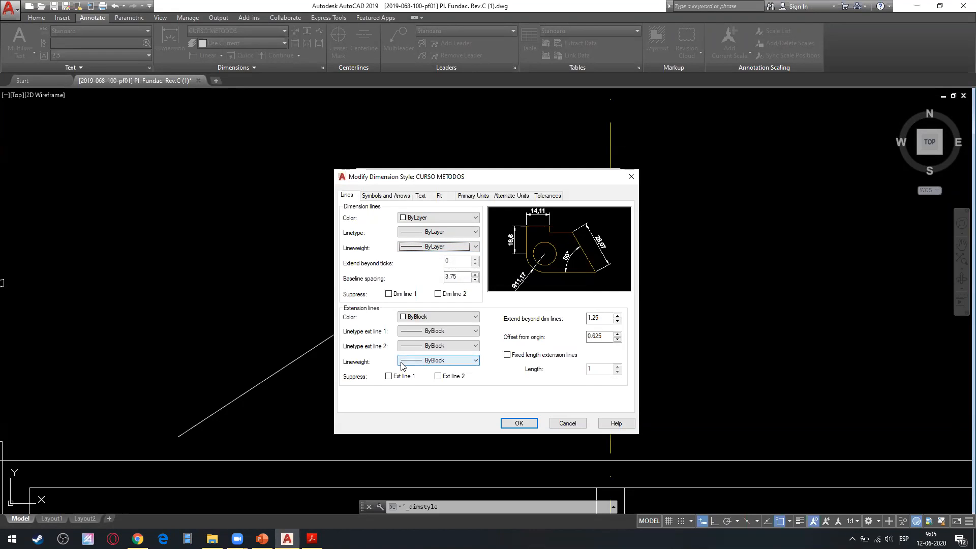
left_click_drag(519, 178, 481, 158)
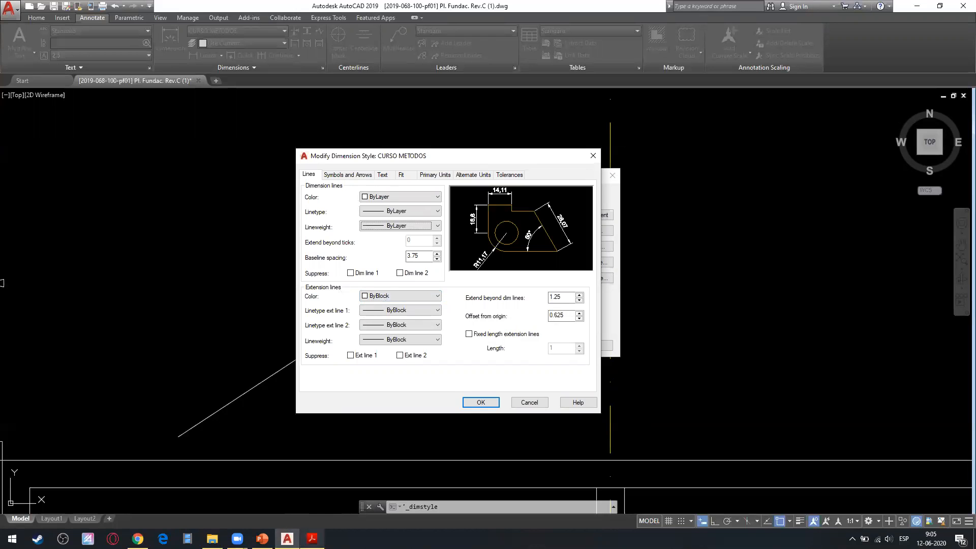
Review the dimension line elements slide in PowerPoint, minimize the presentation and the Acrobat Reader plan, and return to the style settings in AutoCAD.
left_click(262, 538)
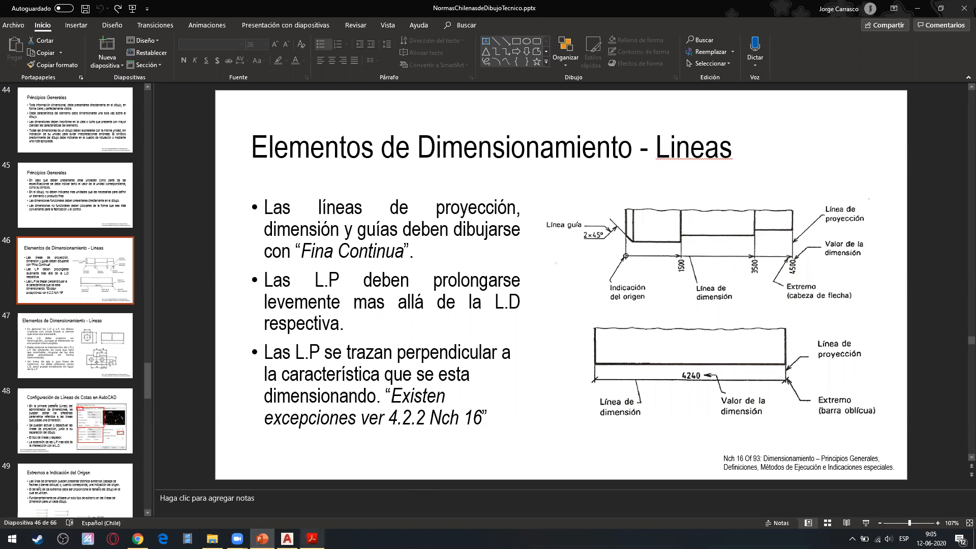
left_click(287, 538)
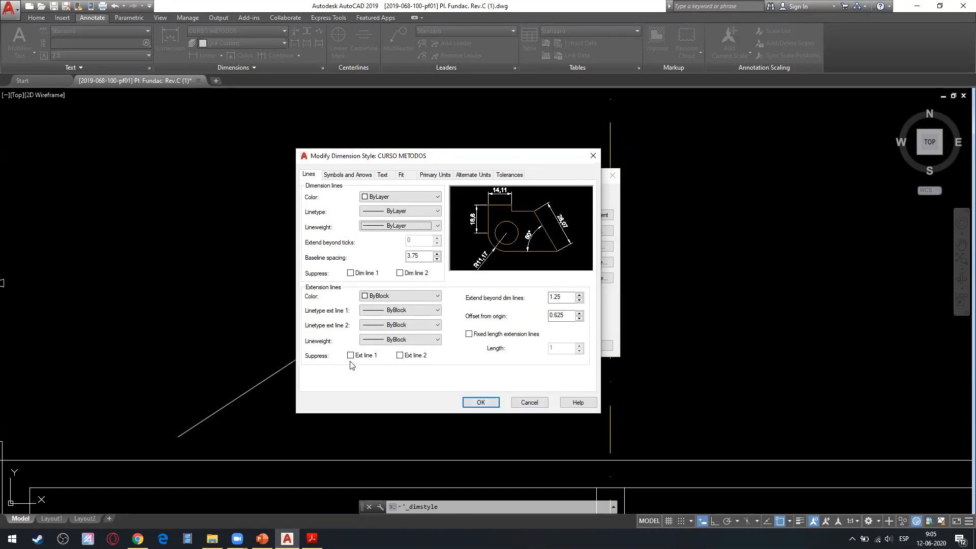
mouse_move(289, 536)
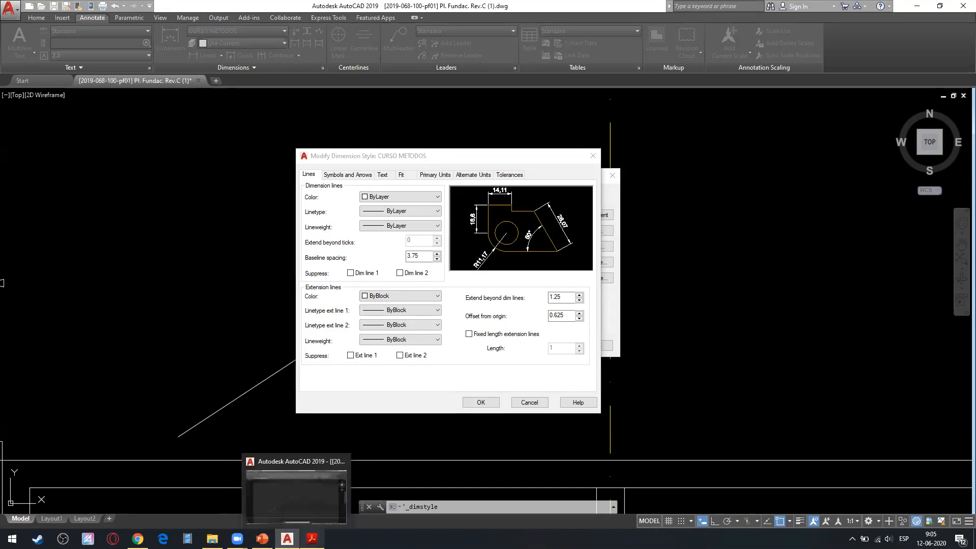
left_click(312, 538)
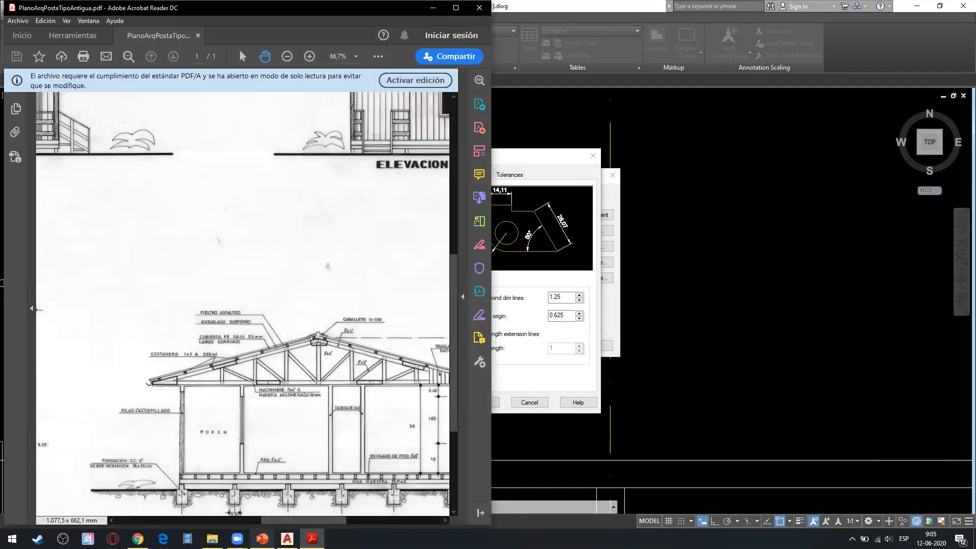
left_click(261, 538)
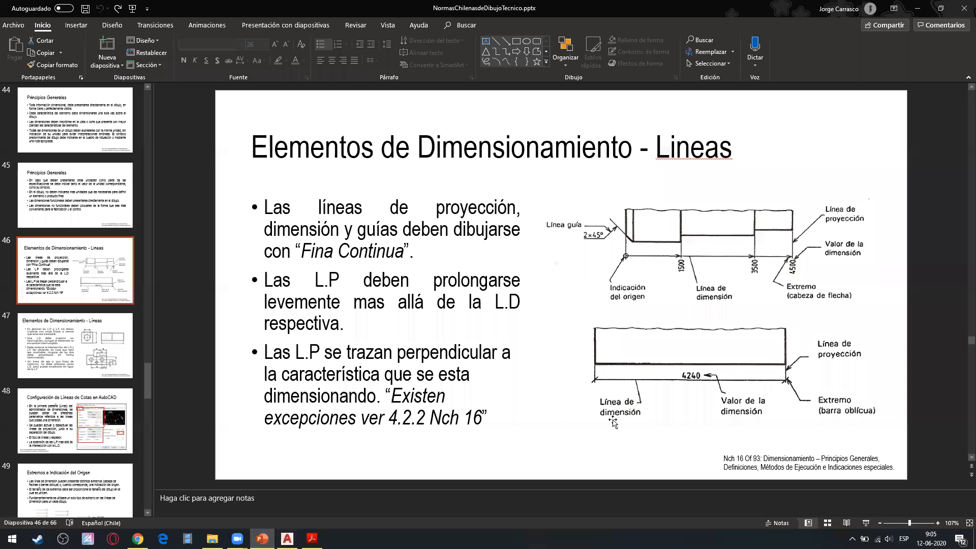
left_click(924, 6)
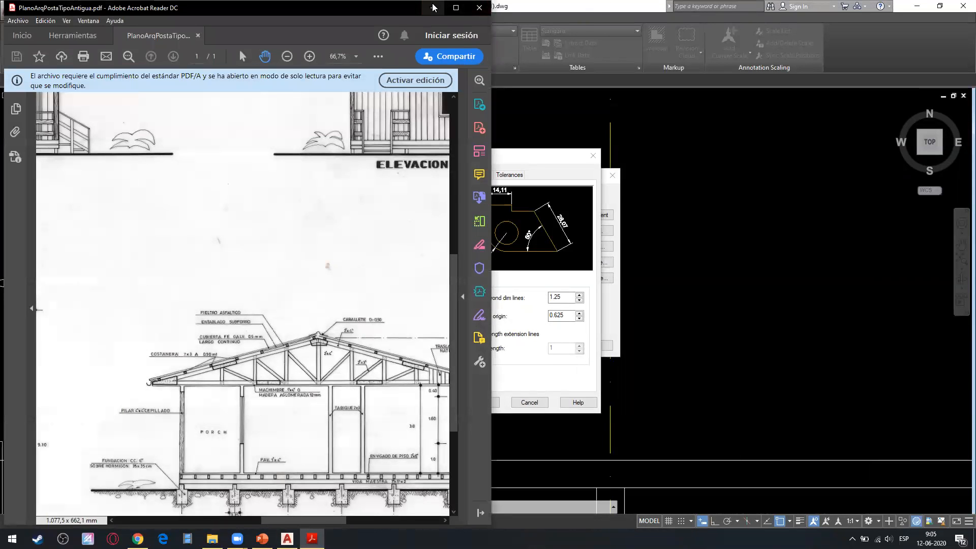
left_click(497, 13)
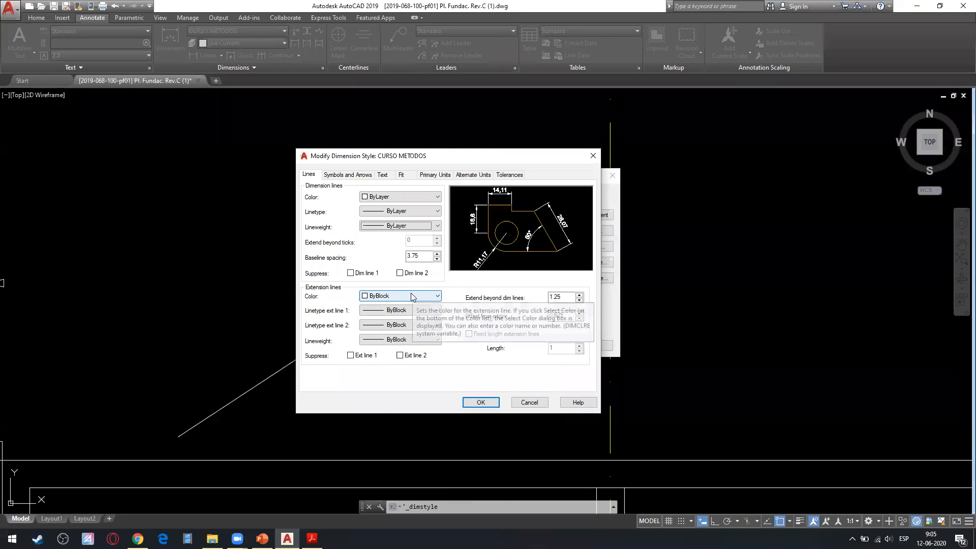
Try cyan as the extension lines' color, and switch it to ByLayer.
left_click(410, 296)
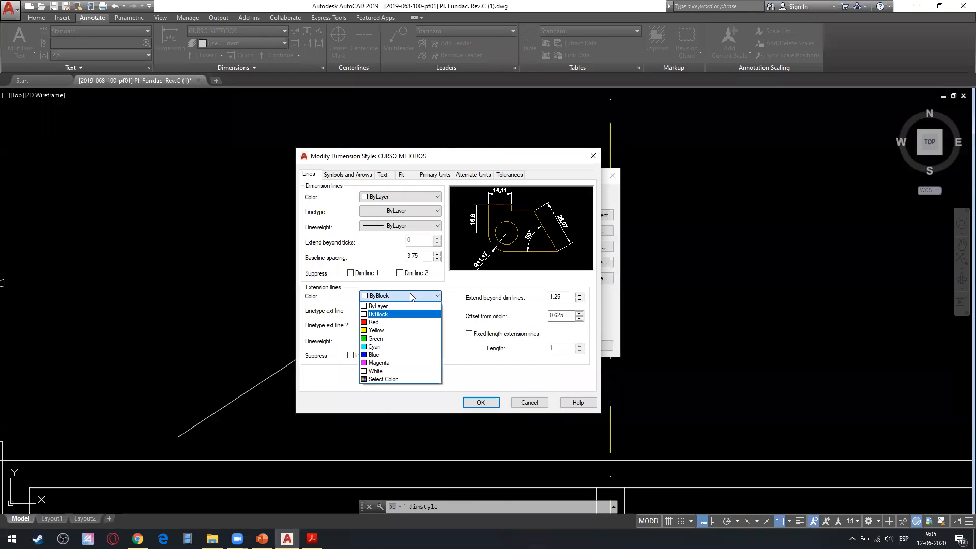
left_click(380, 347)
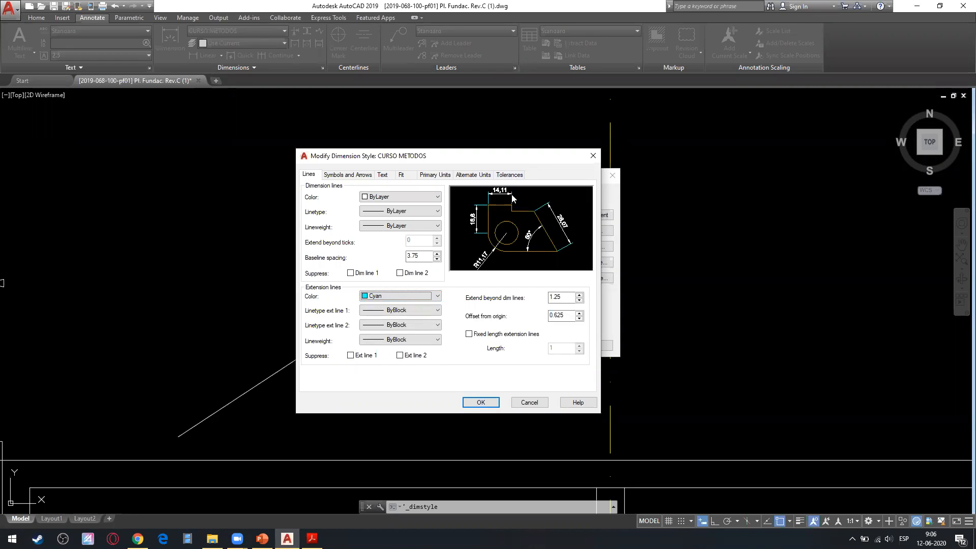
left_click(412, 297)
left_click(380, 303)
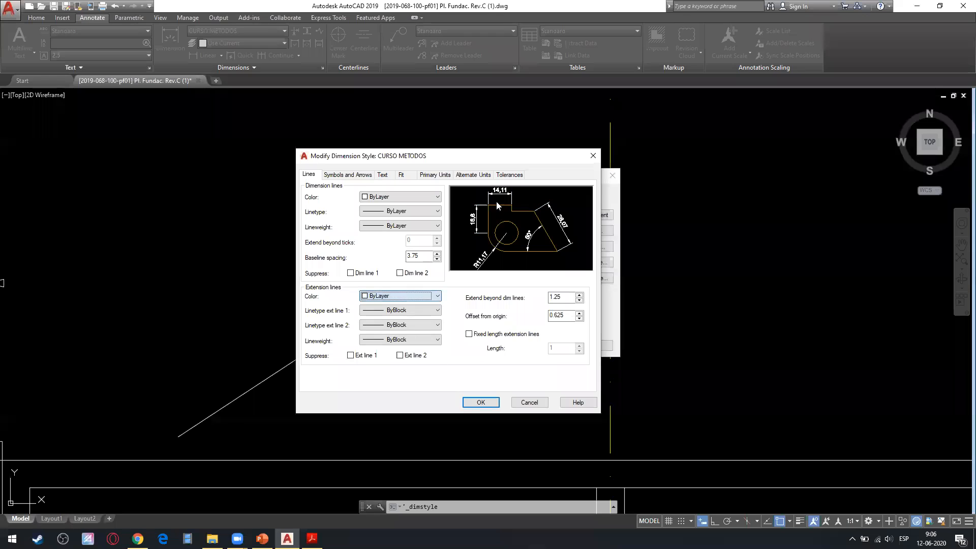
Try red extension lines together with cyan dimension lines, and return the dimension lines' color to ByLayer.
left_click(437, 296)
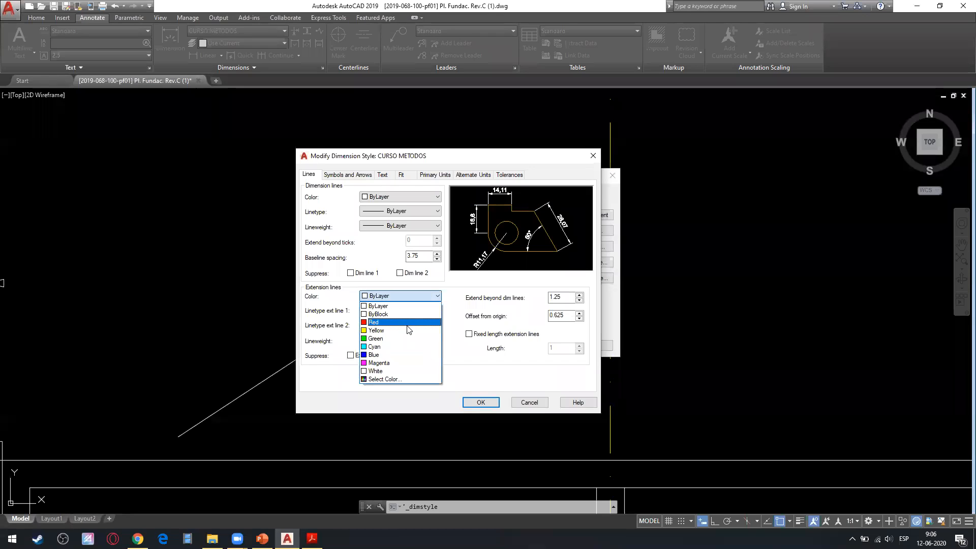
left_click(380, 320)
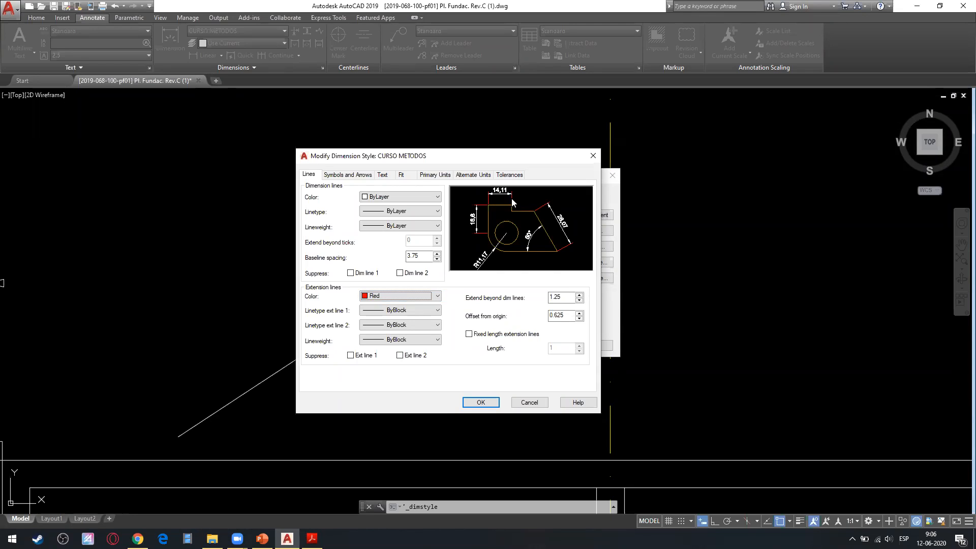
left_click(430, 197)
left_click(397, 247)
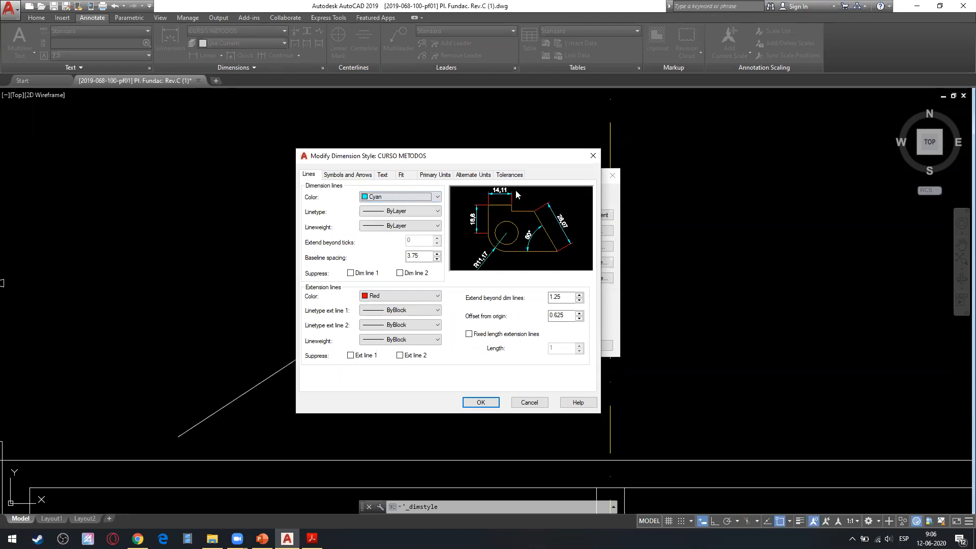
left_click(418, 197)
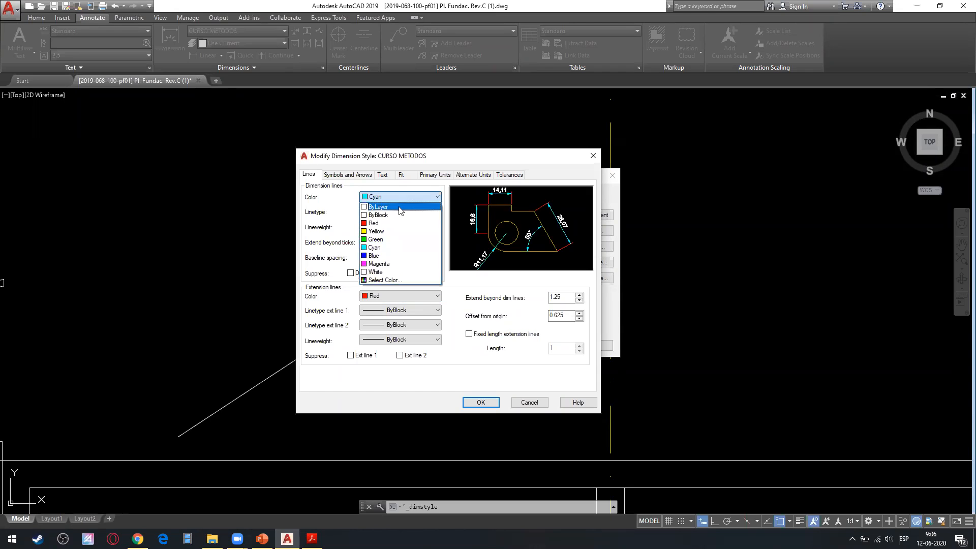
left_click(406, 205)
Set the extension lines' color and the linetypes of extension lines 1 and 2 to ByLayer.
left_click(398, 298)
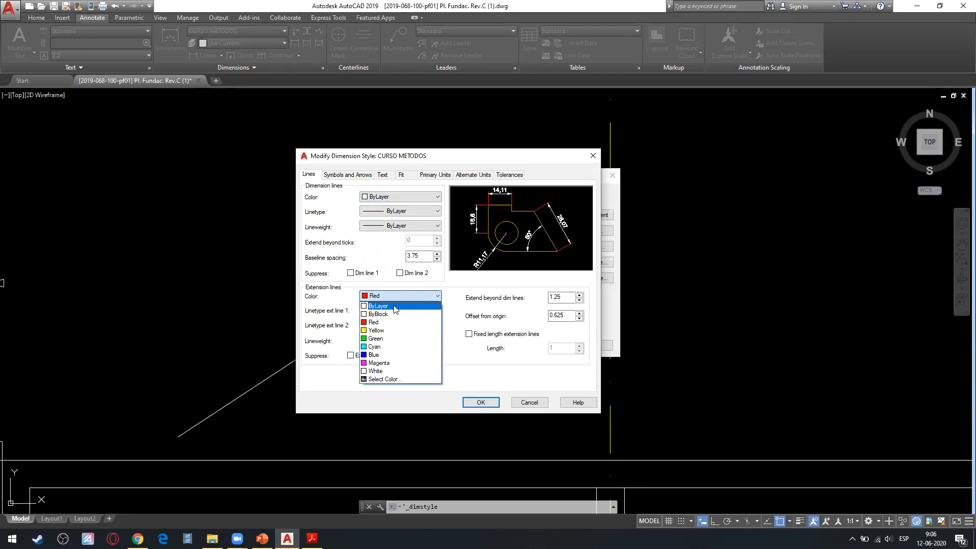
left_click(401, 322)
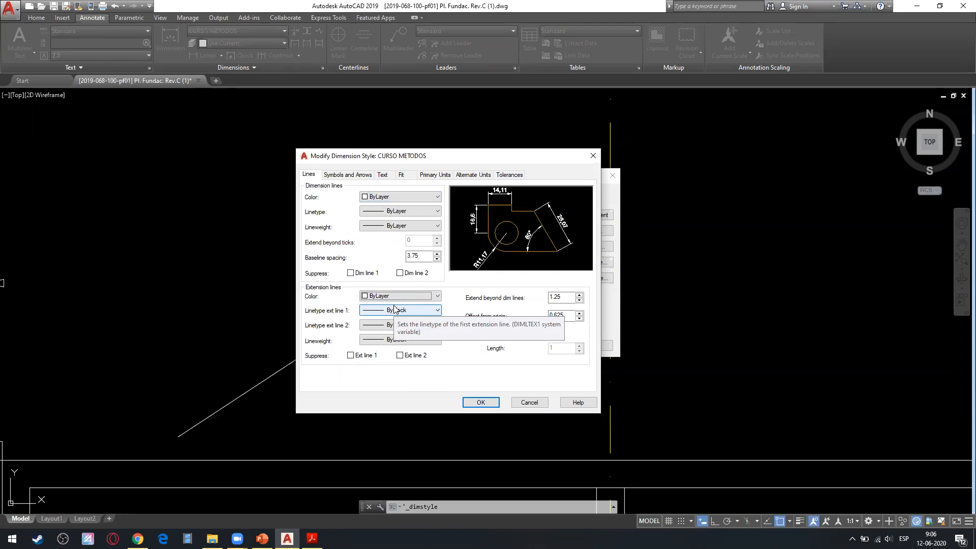
left_click(395, 310)
left_click(412, 326)
left_click(412, 325)
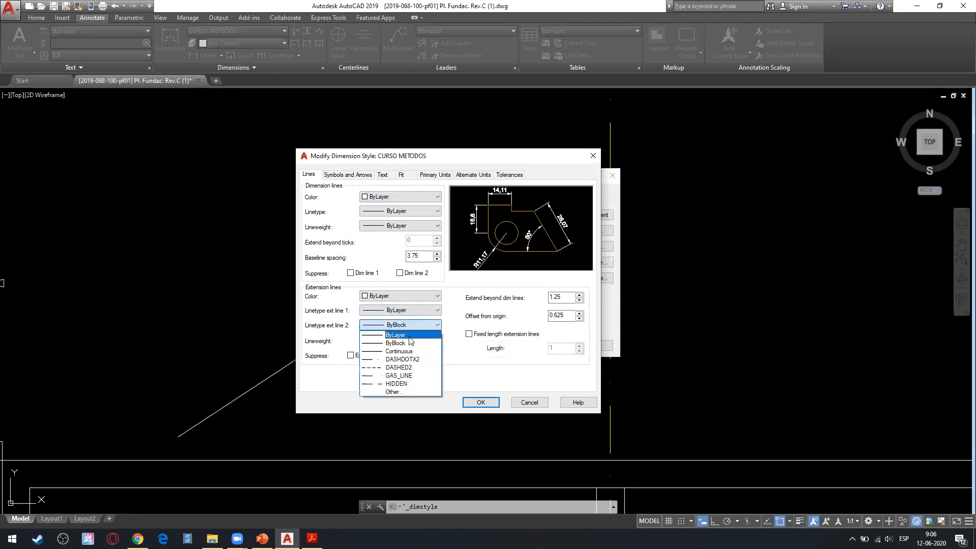
left_click(410, 336)
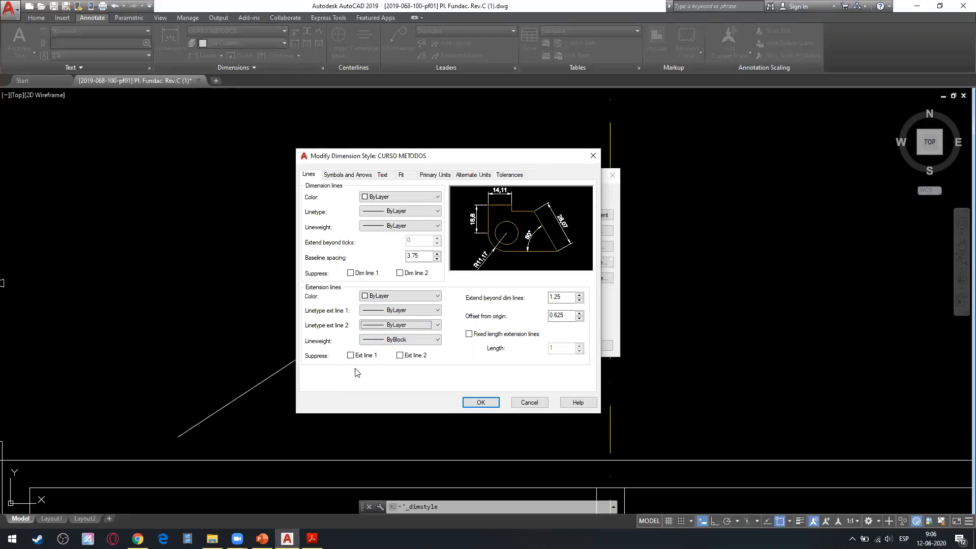
Try suppressing extension lines 1 and 2, both together and one at a time, and clear both suppressions.
left_click(364, 357)
left_click(411, 356)
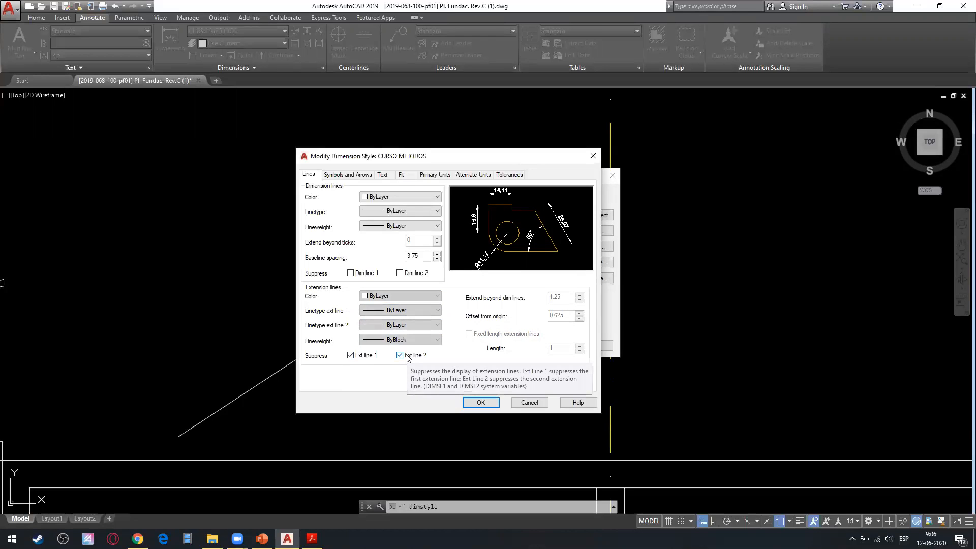
left_click(406, 357)
left_click(358, 357)
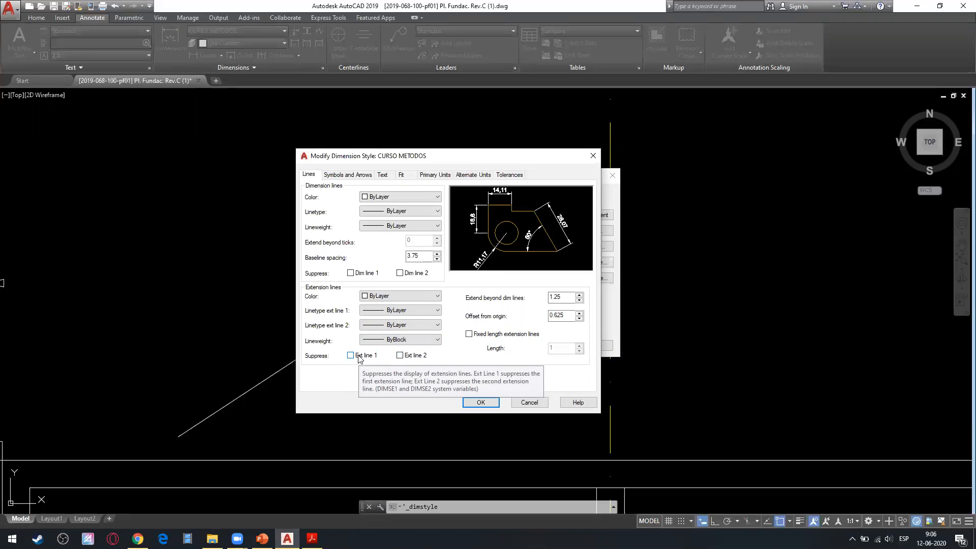
left_click(358, 359)
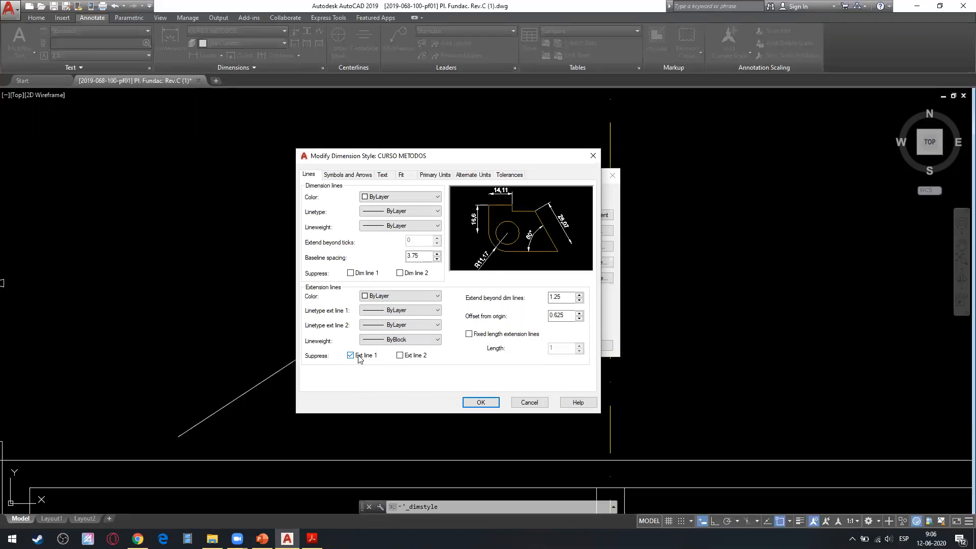
left_click(418, 353)
left_click(418, 353)
left_click(369, 356)
left_click(373, 357)
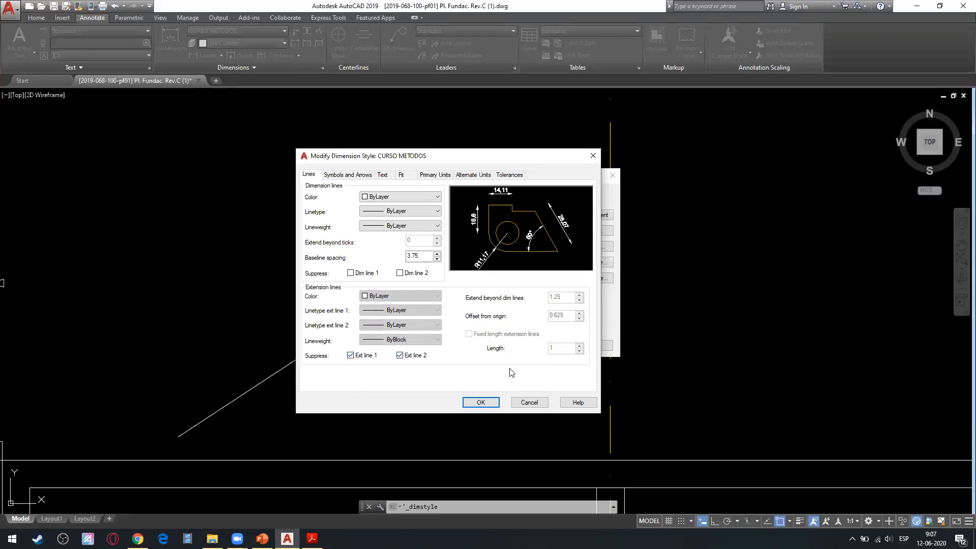
left_click(420, 357)
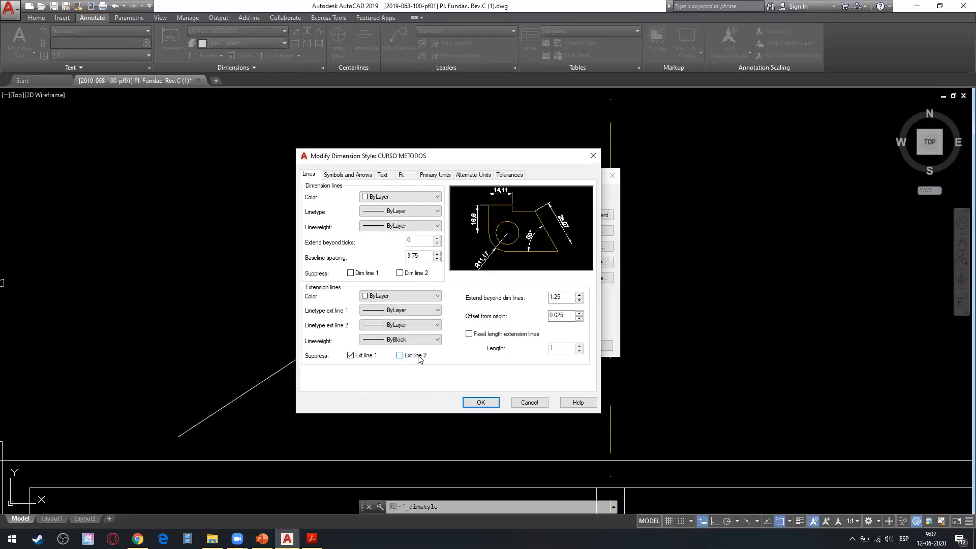
left_click(380, 356)
left_click(380, 356)
left_click(400, 355)
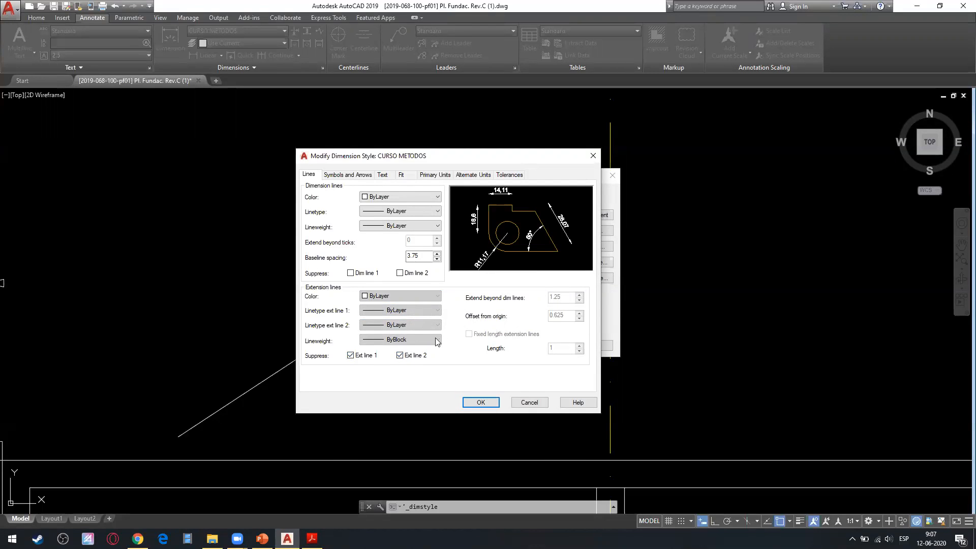
left_click(412, 356)
left_click(378, 357)
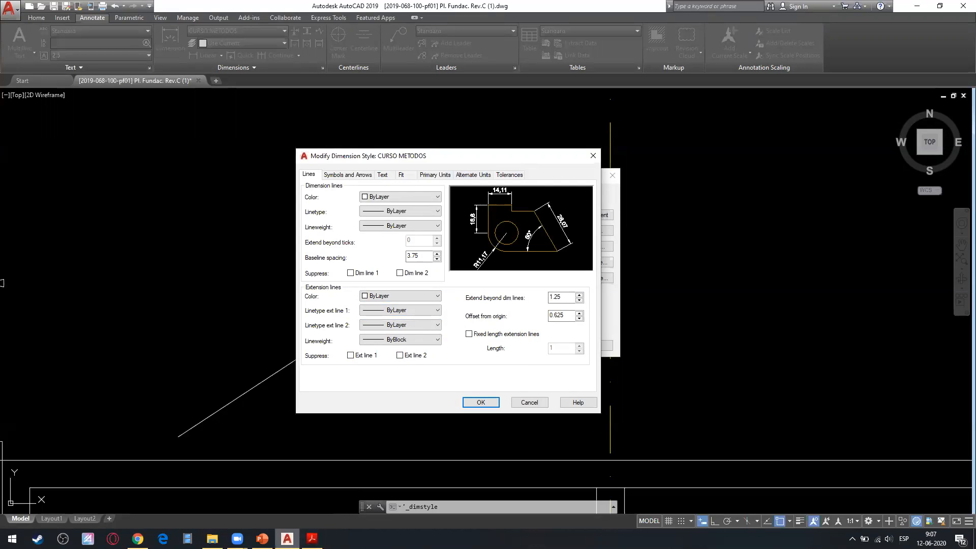
Switch to the PowerPoint slides, highlight the rule on prolonging projection lines beyond the dimension line, and return to AutoCAD.
left_click(262, 538)
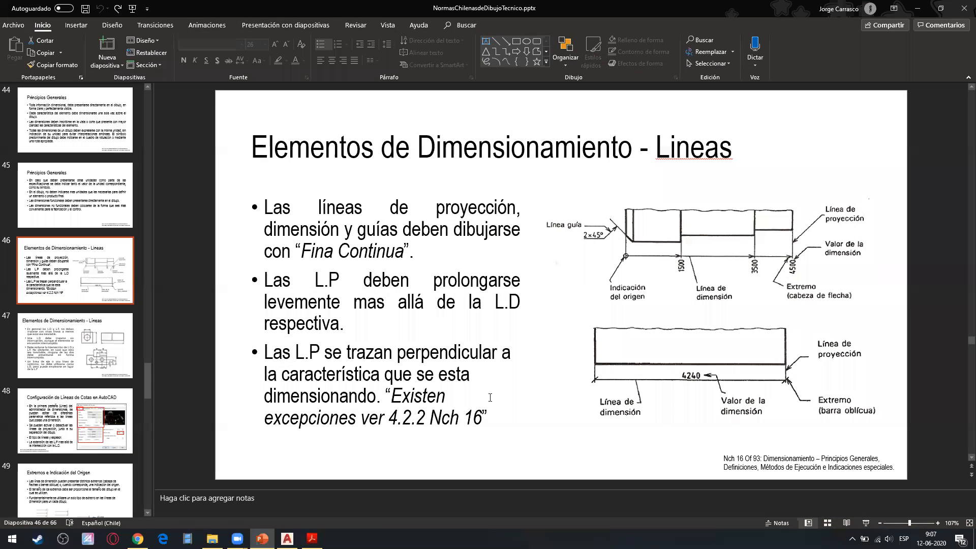
mouse_move(315, 285)
left_mouse_down()
mouse_move(450, 287)
mouse_move(422, 308)
mouse_move(469, 310)
mouse_move(499, 327)
mouse_move(349, 325)
left_mouse_up()
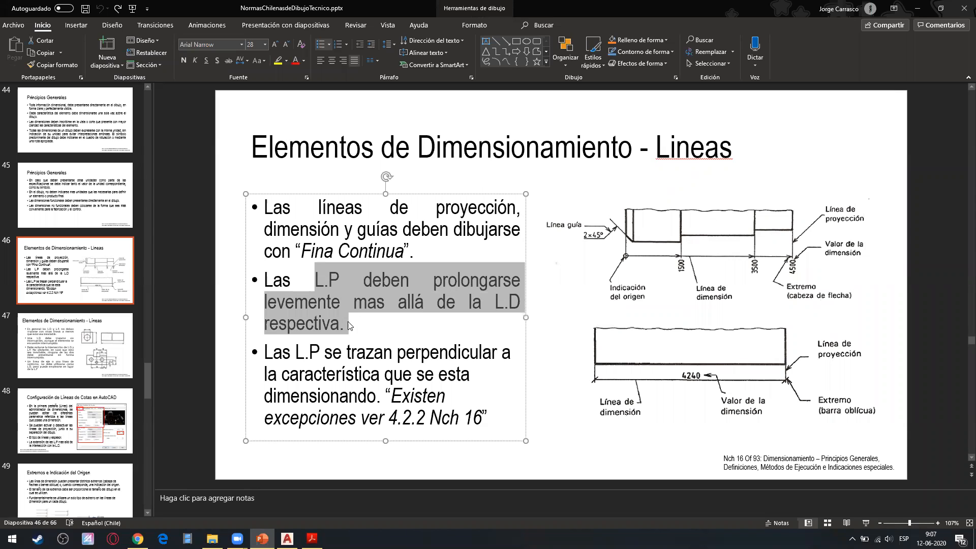
left_click(315, 536)
left_click(287, 539)
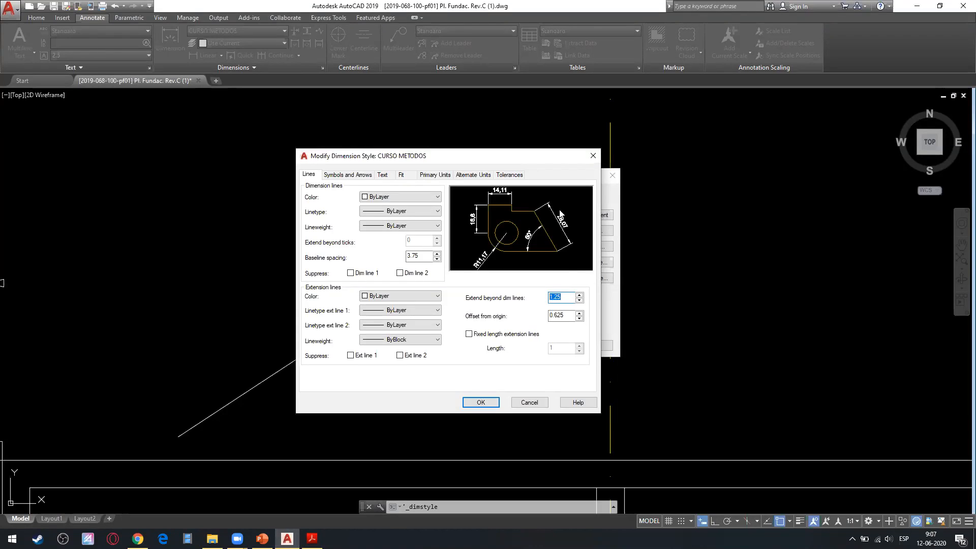
Try extending the extension lines 4 beyond the dimension lines, and restore the distance to 1.25.
type("4")
left_click(566, 315)
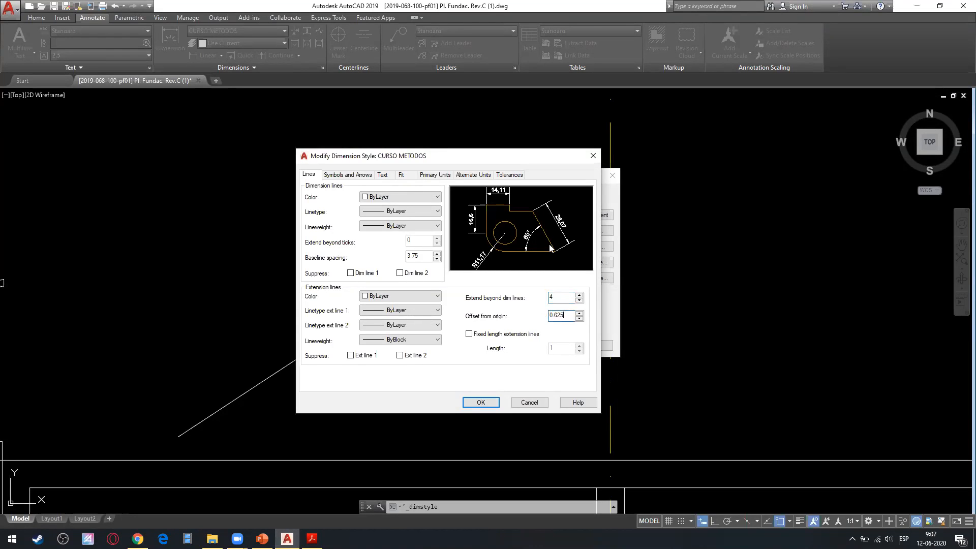
key("shift+Tab")
Set the offset from origin to 1 and the extension beyond the dimension lines to 3, and save the CURSO METODOS style.
left_click(557, 314)
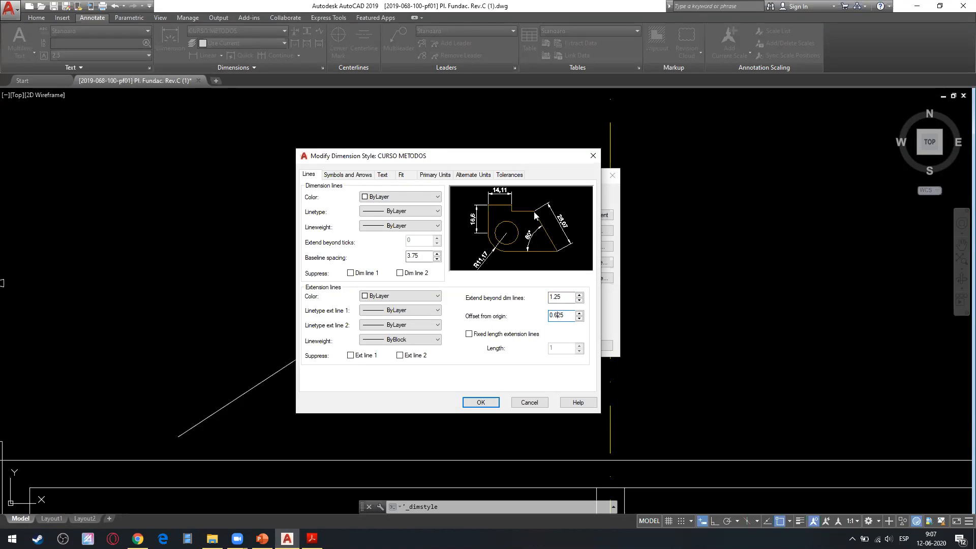
type("1")
double_click(563, 295)
type("3")
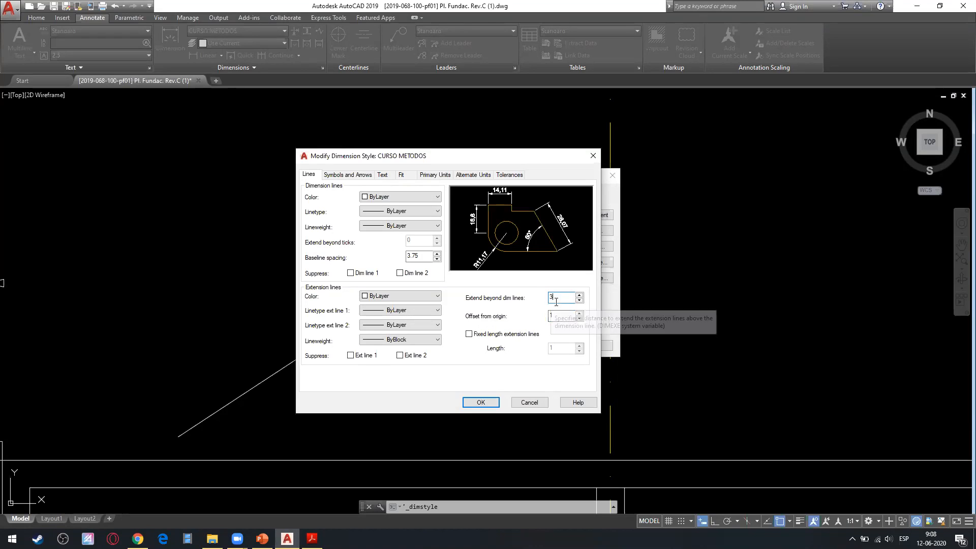
left_click(551, 317)
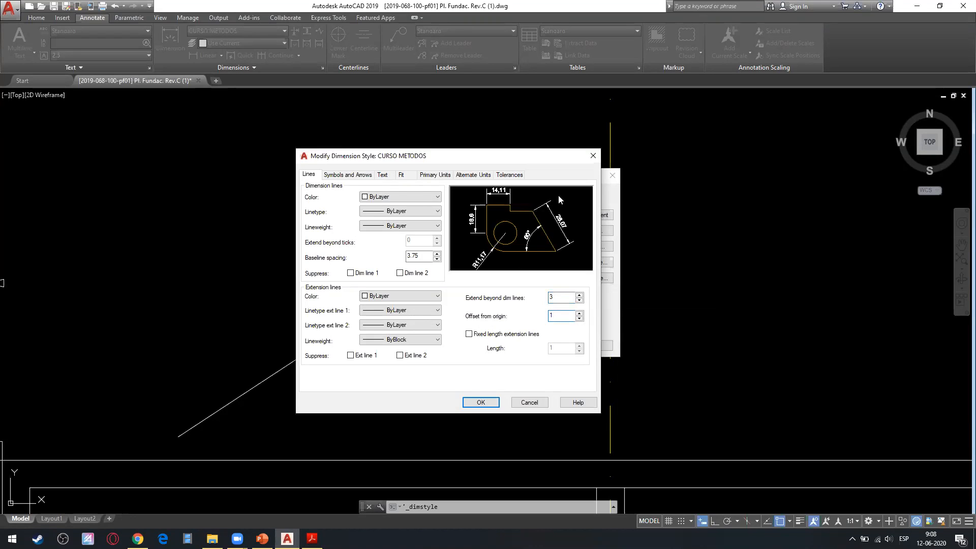
left_click(481, 402)
left_click(551, 348)
Assign new dimensions to the layer 00_jc_cotas.
scroll(211, 160, "down", 2)
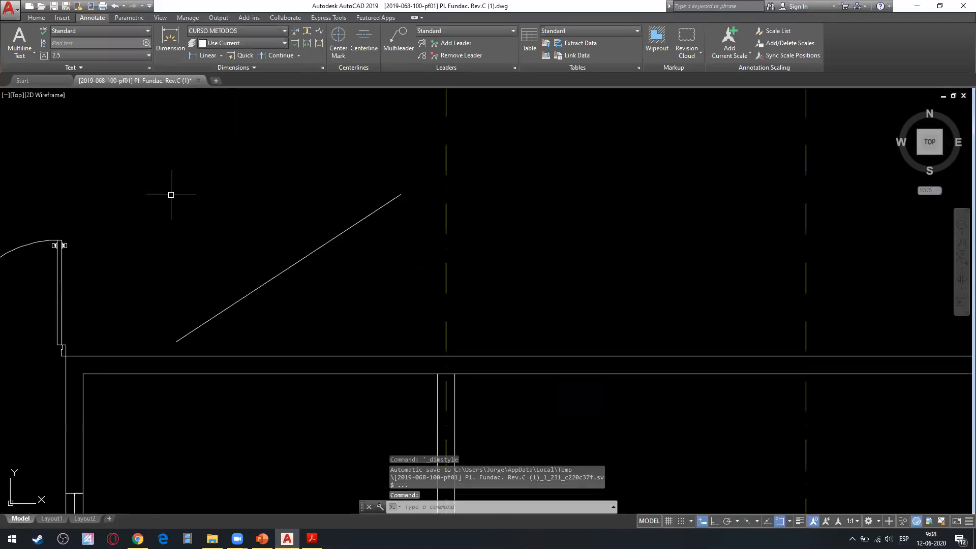
left_click(208, 55)
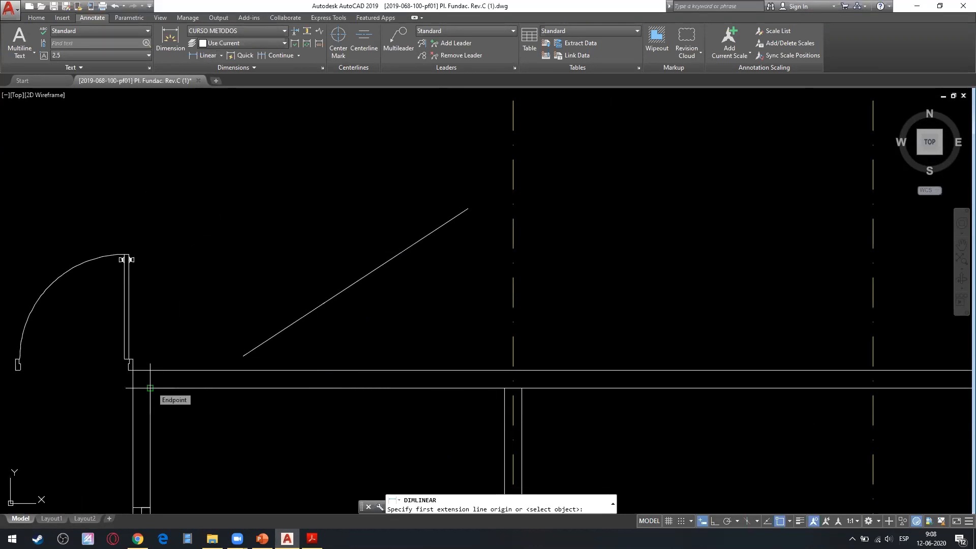
key("Escape")
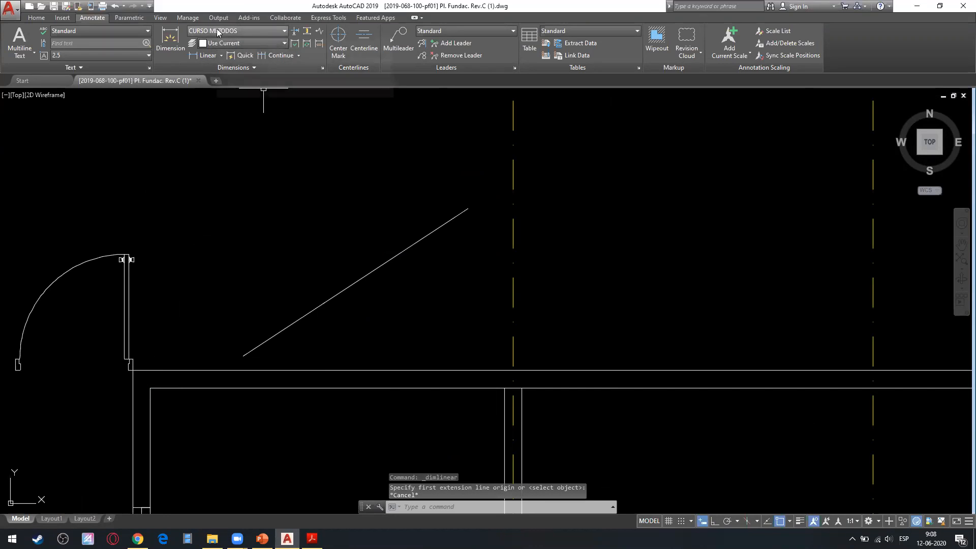
left_click(258, 45)
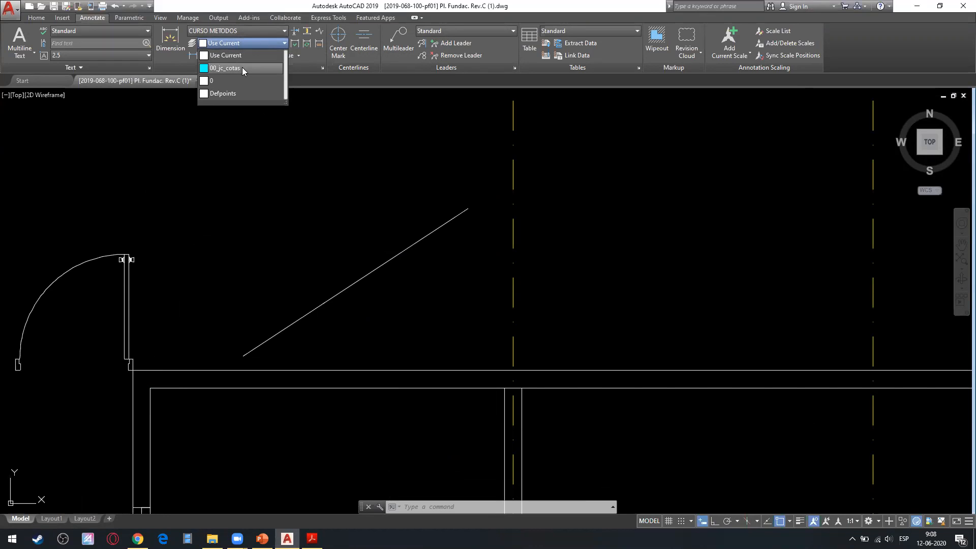
left_click(242, 67)
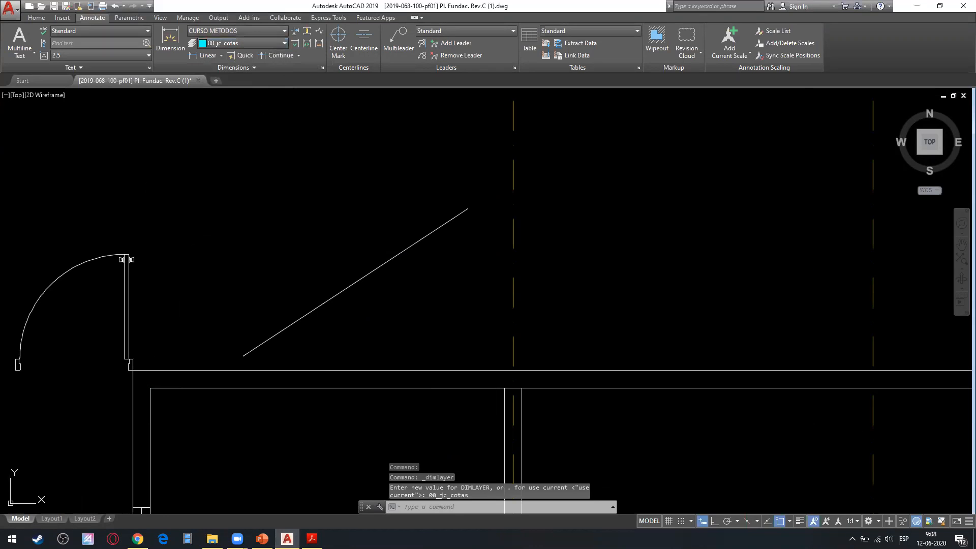
Add a horizontal linear dimension between the inner wall corners along the room's upper wall, placing it above the wall.
left_click(206, 55)
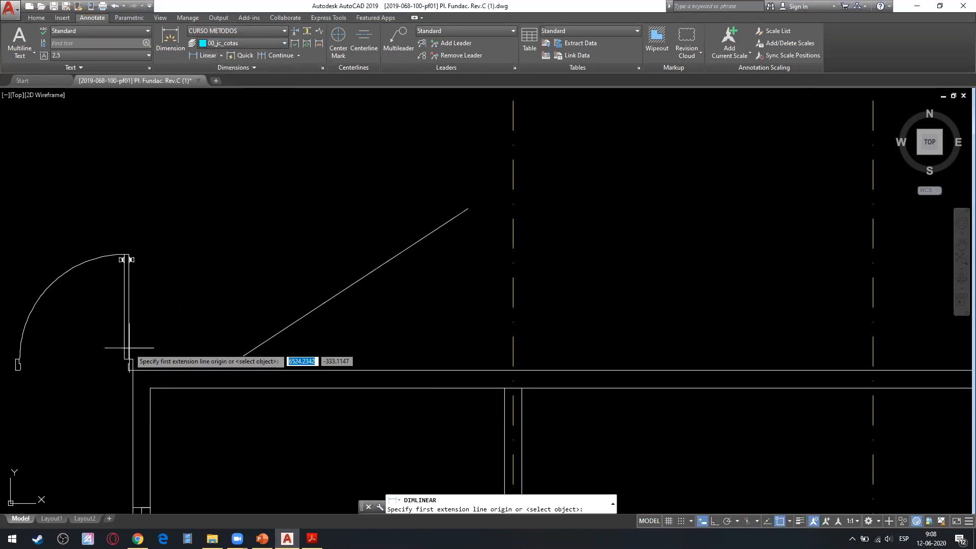
left_click(150, 388)
left_click(504, 388)
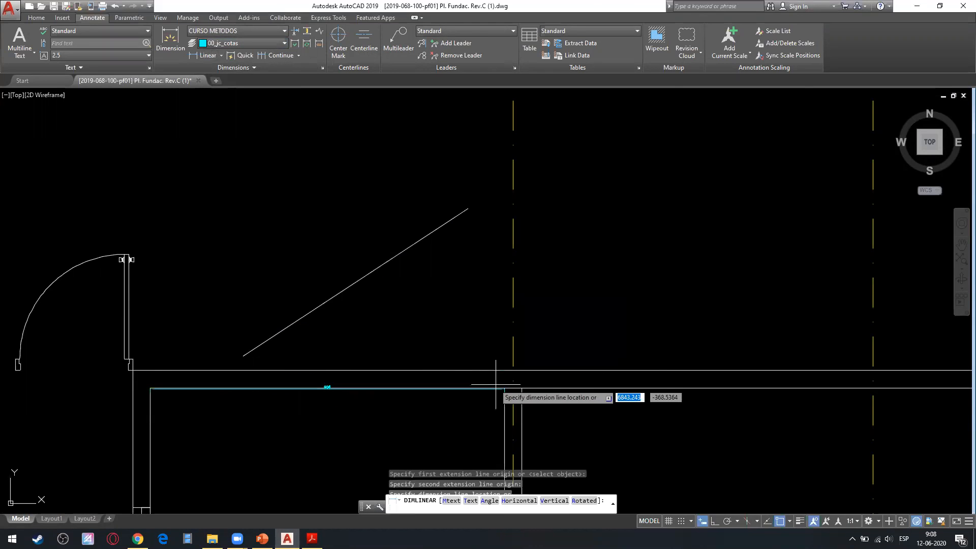
left_click(457, 328)
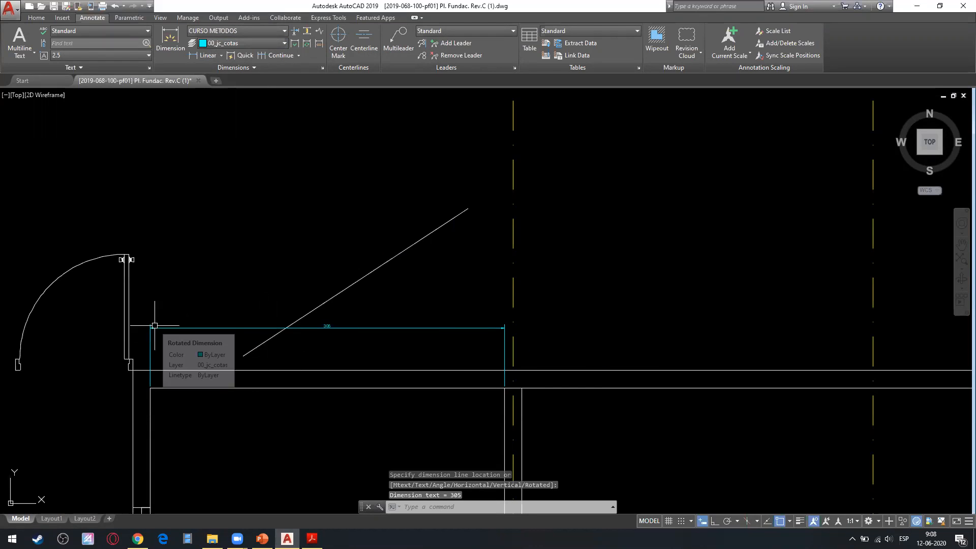
Examine the linear dimension's extension line ends and their offset from the wall corner.
scroll(262, 361, "up", 1)
scroll(348, 311, "up", 2)
scroll(451, 329, "down", 2)
scroll(268, 286, "up", 1)
scroll(392, 258, "up", 2)
scroll(401, 204, "down", 3)
scroll(384, 298, "up", 2)
scroll(390, 358, "up", 4)
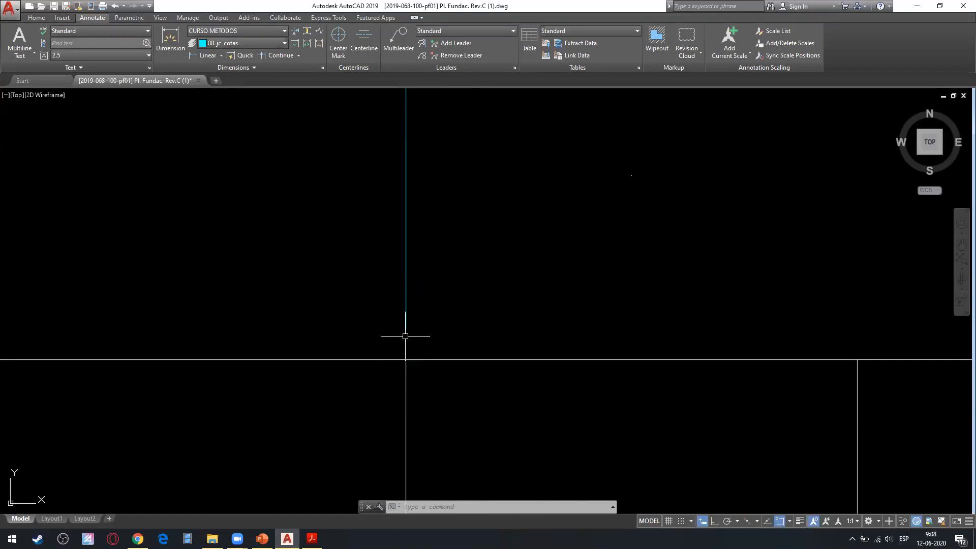
scroll(387, 330, "down", 6)
middle_click_drag(411, 340, 557, 325)
scroll(557, 325, "down", 2)
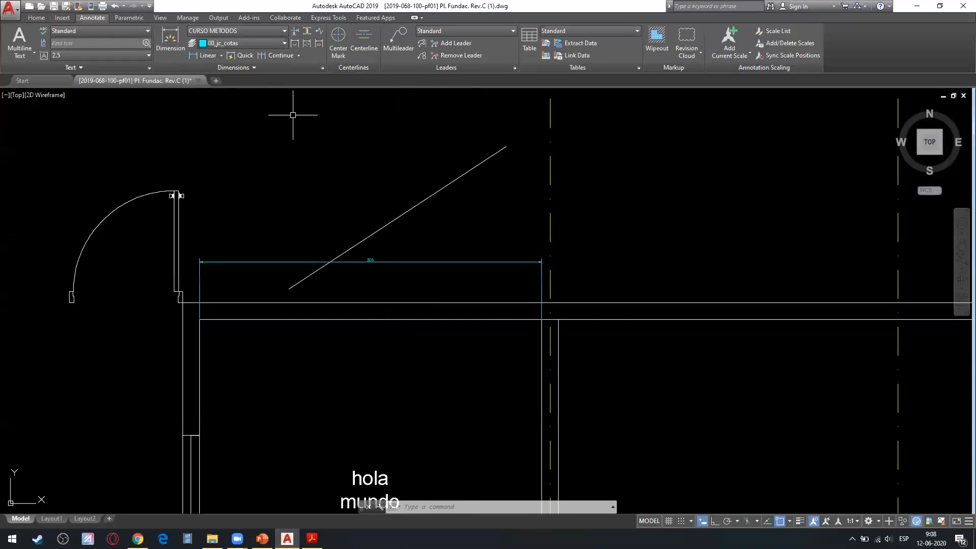
Try suppressing extension lines 1 and 2 in the CURSO METODOS style, and inspect the linear dimension.
left_click(322, 67)
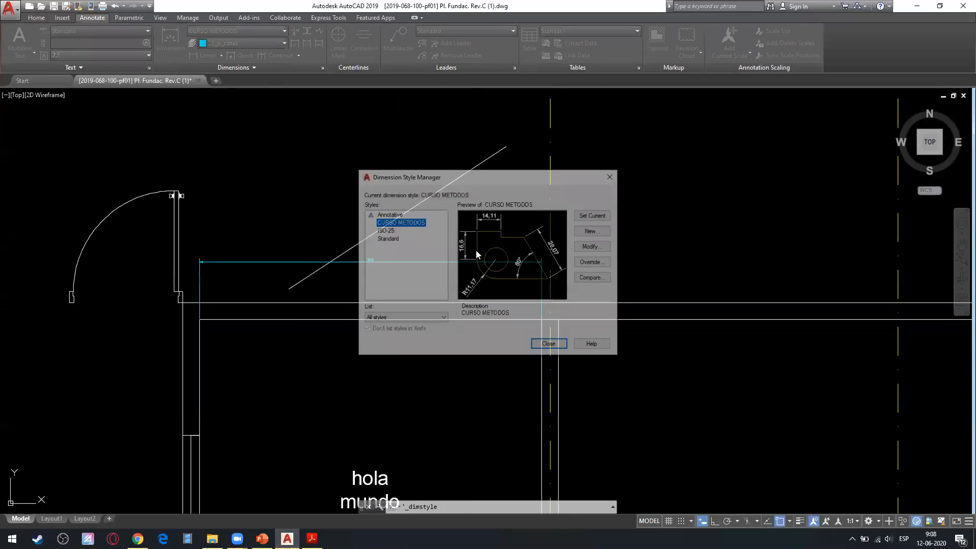
left_click(601, 248)
left_click(401, 355)
left_click(356, 356)
left_click(483, 402)
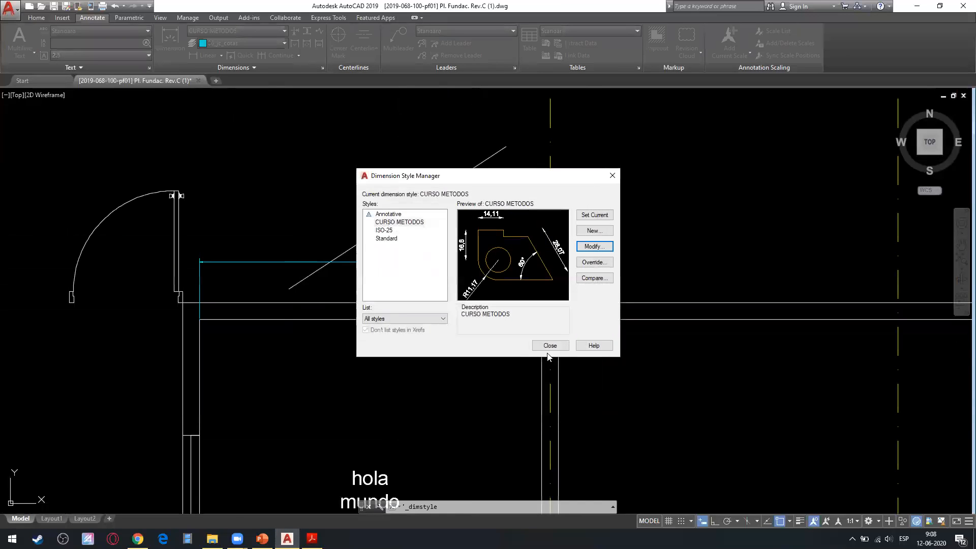
left_click(550, 345)
scroll(545, 254, "up", 2)
scroll(545, 248, "up", 1)
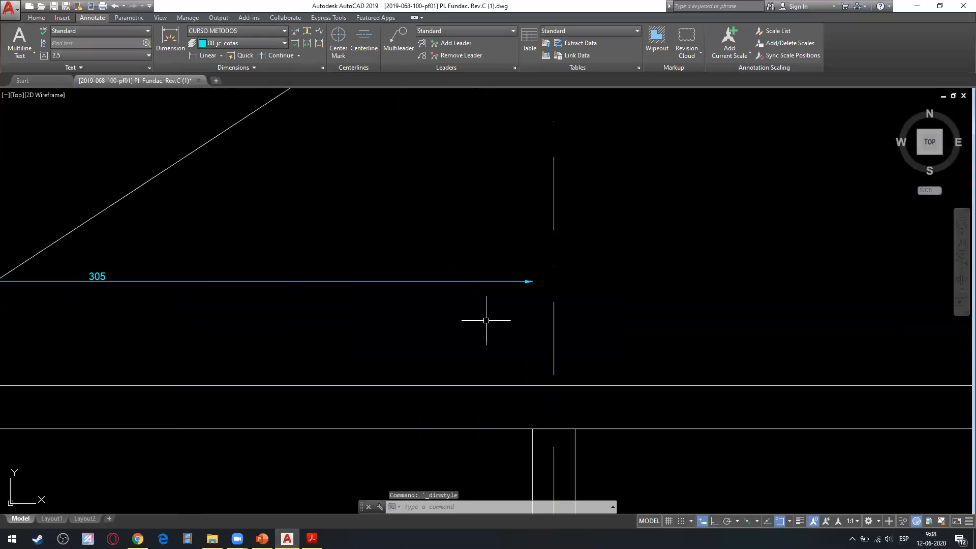
Clear the suppression of extension lines 1 and 2 in the CURSO METODOS style and save it.
left_click(322, 67)
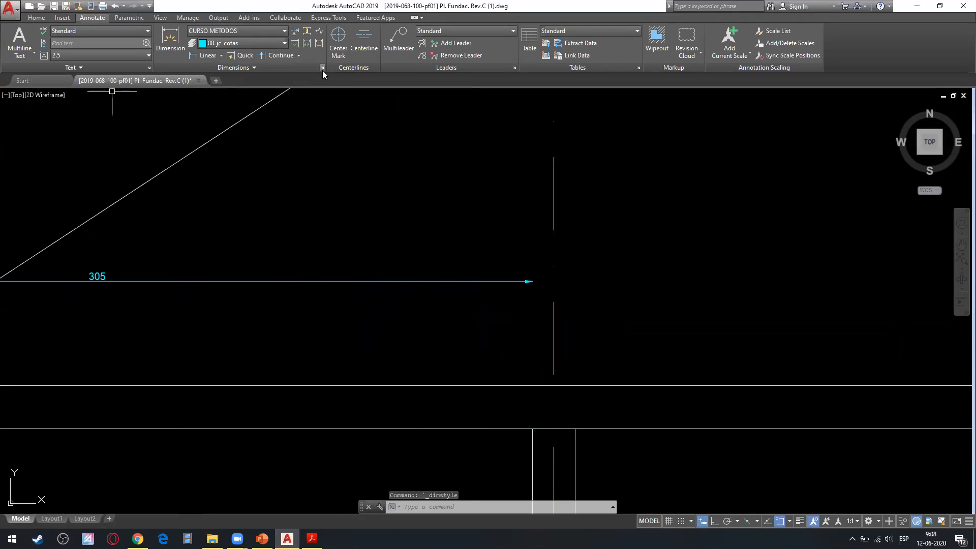
left_click(595, 248)
left_click(350, 355)
left_click(399, 355)
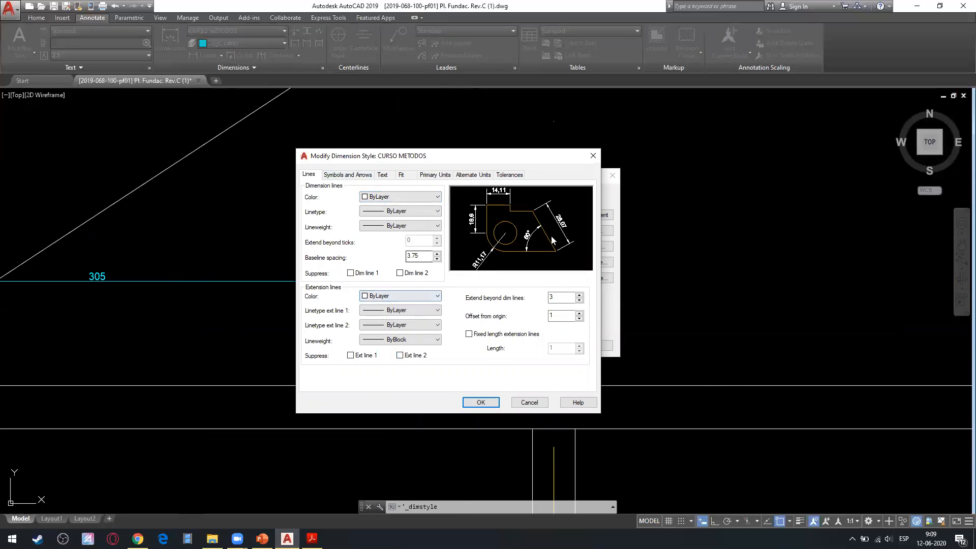
left_click(481, 403)
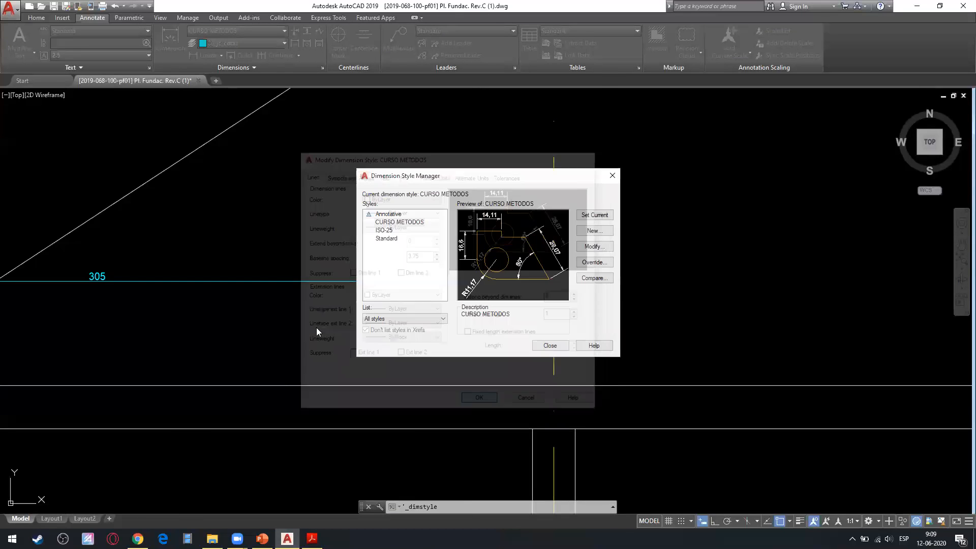
left_click(550, 345)
Move the linear dimension straight up so its extension line origins start from the outer wall line.
scroll(507, 368, "up", 4)
scroll(515, 376, "down", 8)
middle_click_drag(397, 366, 447, 359)
left_click(447, 312)
left_click(413, 326)
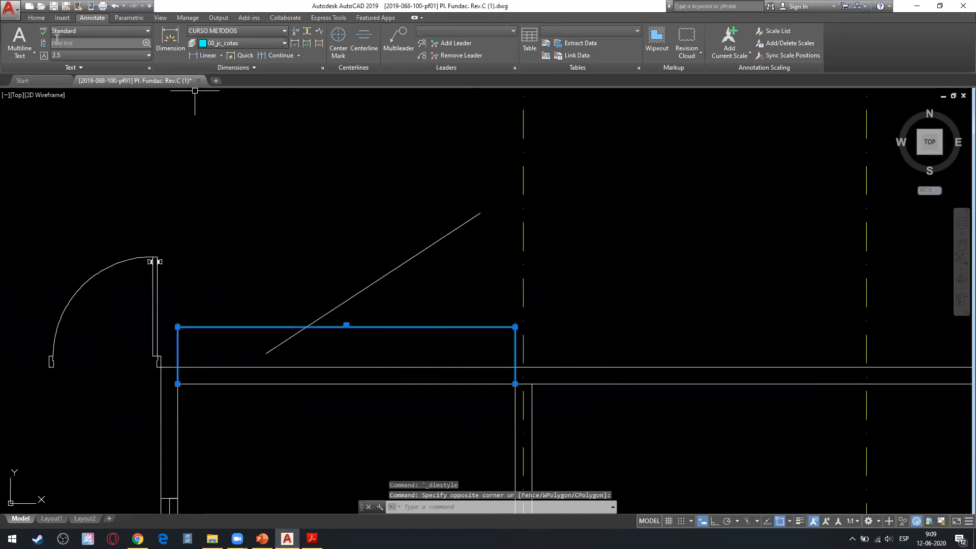
left_click(36, 18)
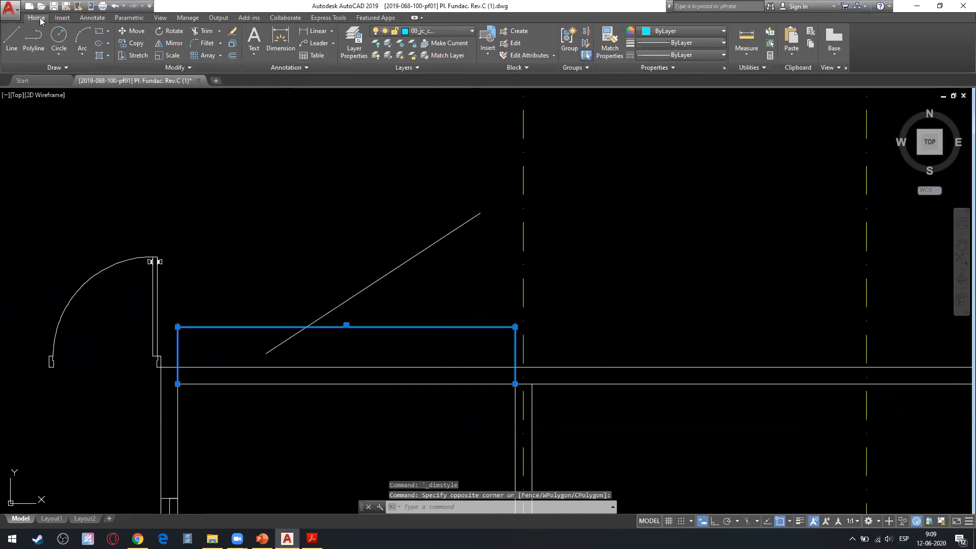
left_click(133, 31)
scroll(600, 381, "up", 5)
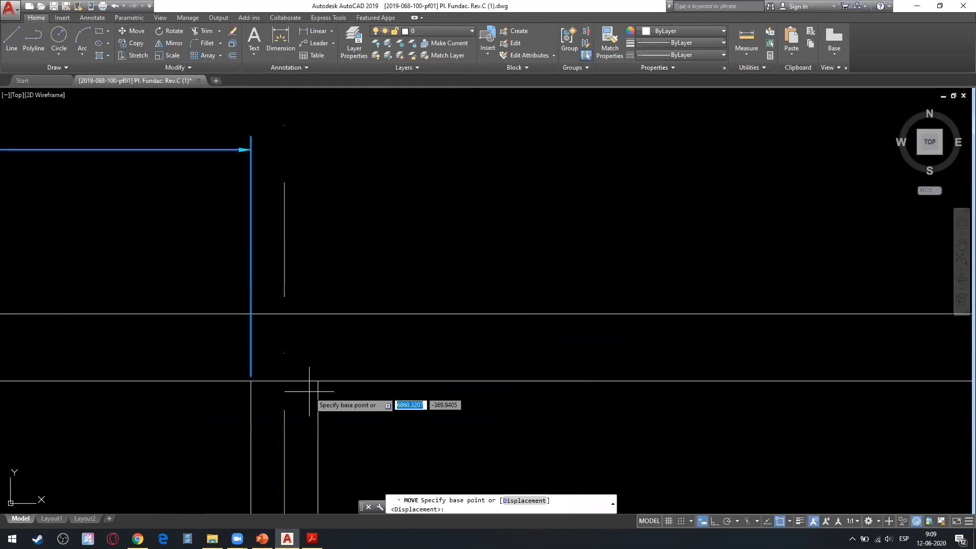
left_click(250, 380)
left_click(250, 314)
scroll(453, 344, "down", 8)
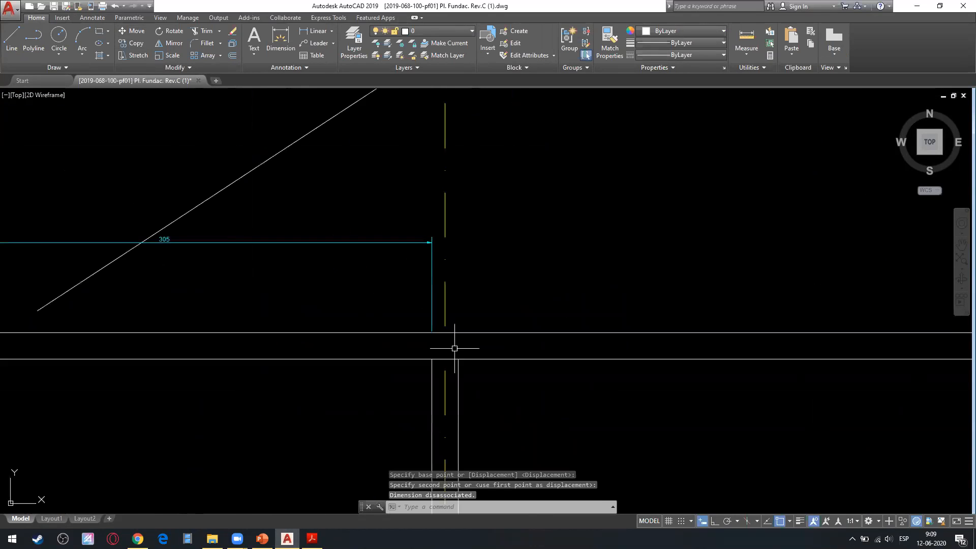
Add an aligned dimension between the endpoints of the diagonal line, placing it above and parallel to the line.
scroll(389, 231, "up", 4)
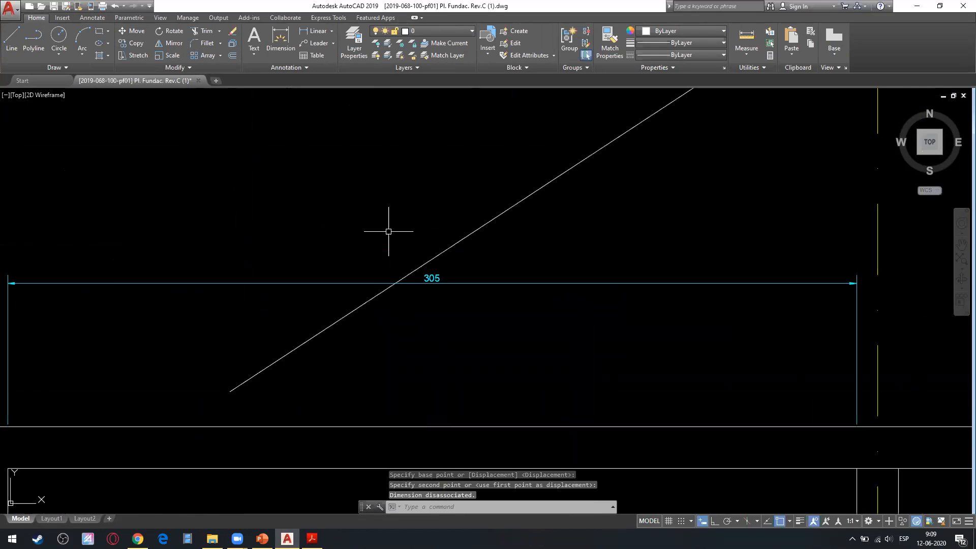
scroll(389, 230, "down", 2)
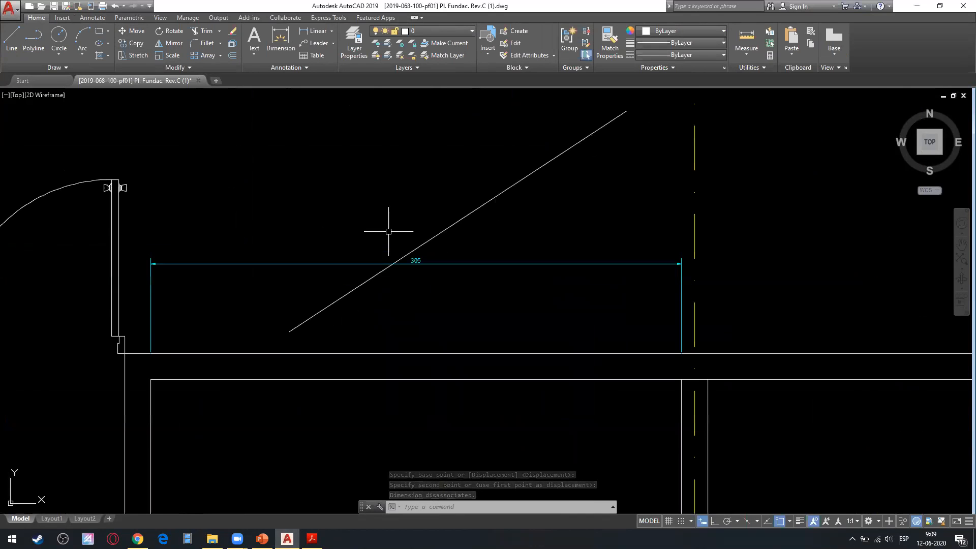
scroll(462, 251, "down", 4)
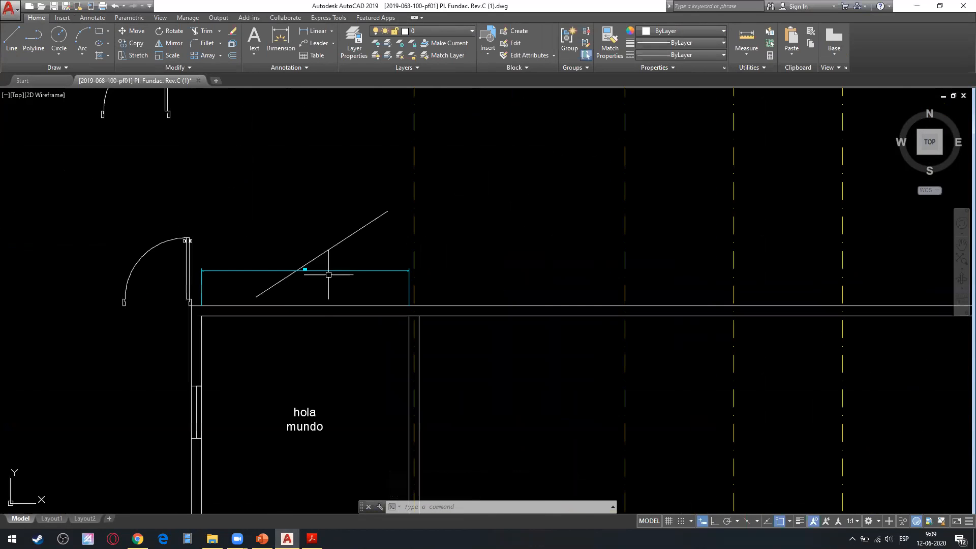
scroll(301, 343, "down", 2)
scroll(290, 259, "up", 2)
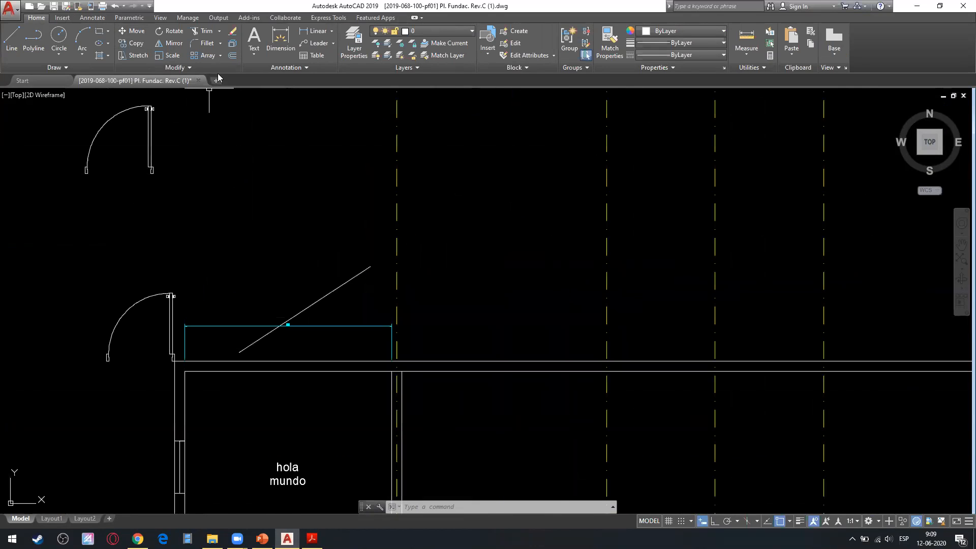
left_click(331, 31)
left_click(328, 74)
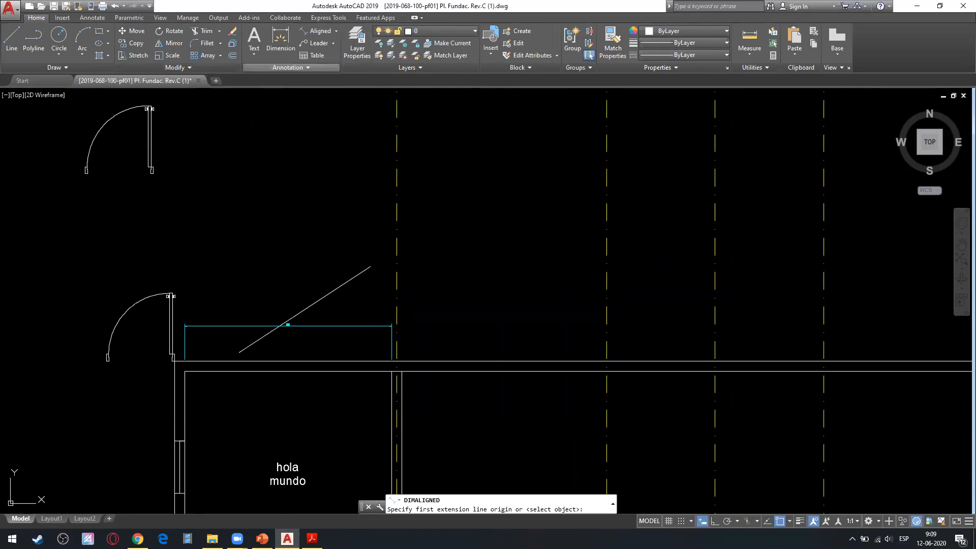
left_click(239, 351)
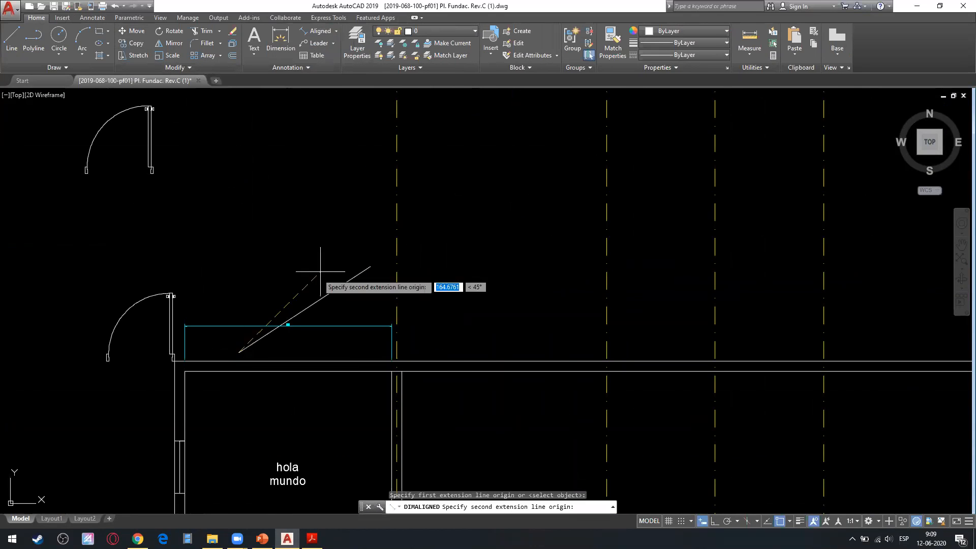
left_click(367, 267)
left_click(308, 264)
scroll(304, 264, "up", 5)
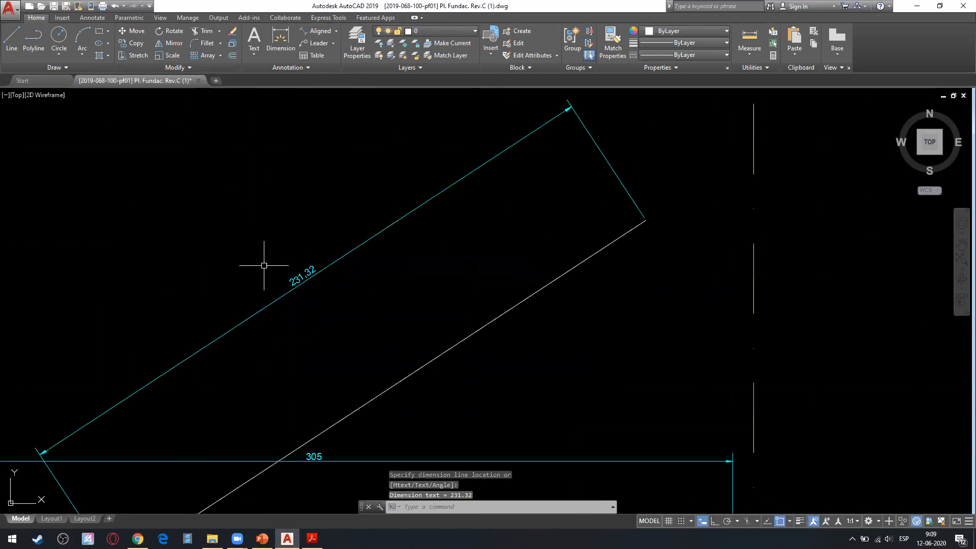
scroll(266, 274, "down", 1)
key("Escape")
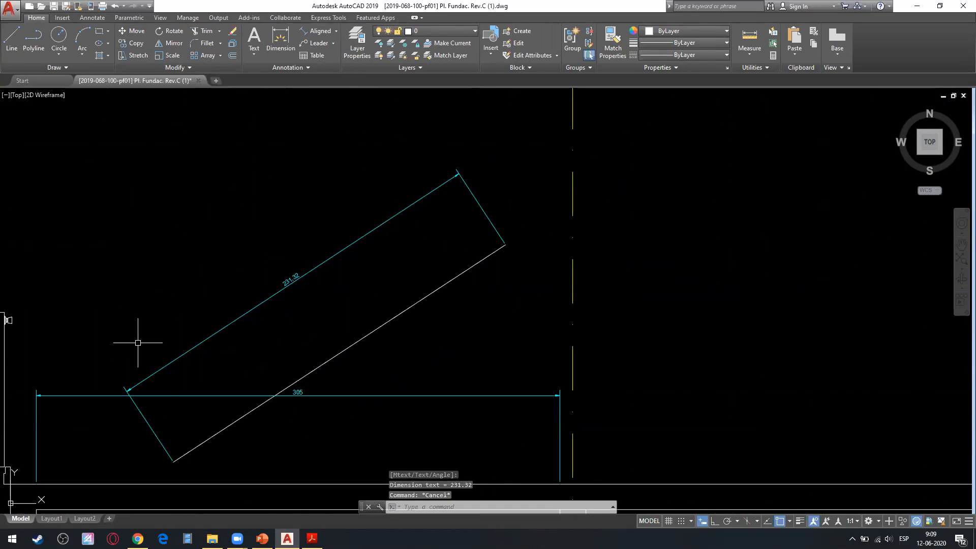
Switch to the PowerPoint slides and open the slide "Configuración de Líneas de Cotas en AutoCAD".
left_click(262, 539)
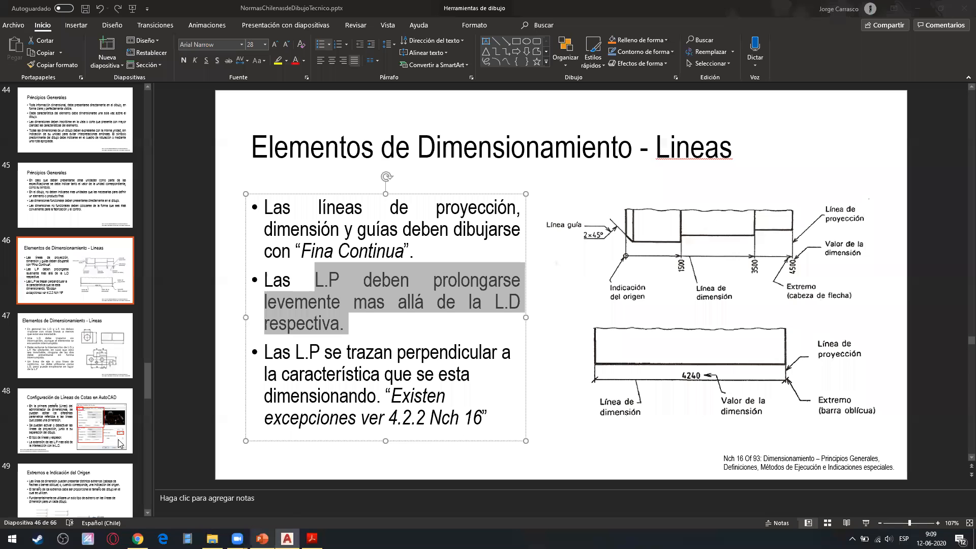
left_click(100, 422)
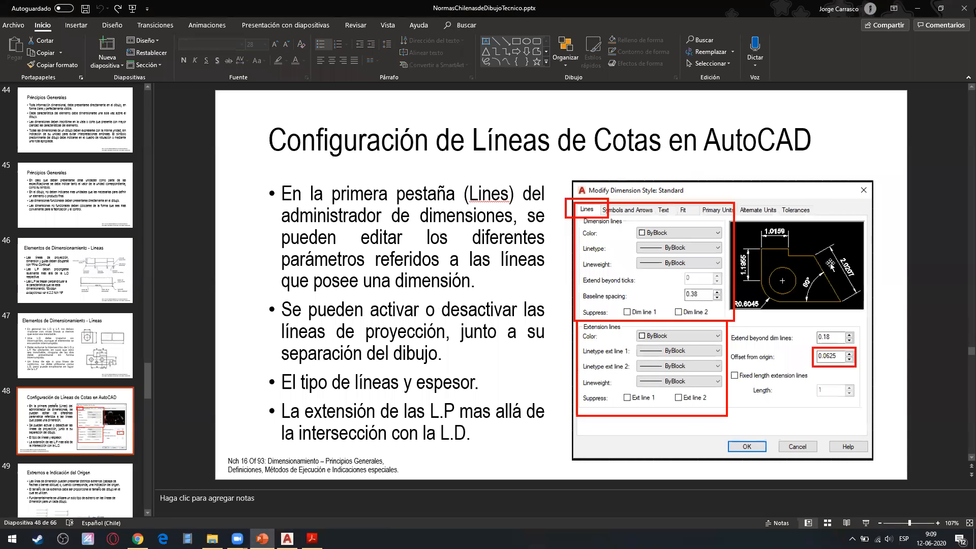
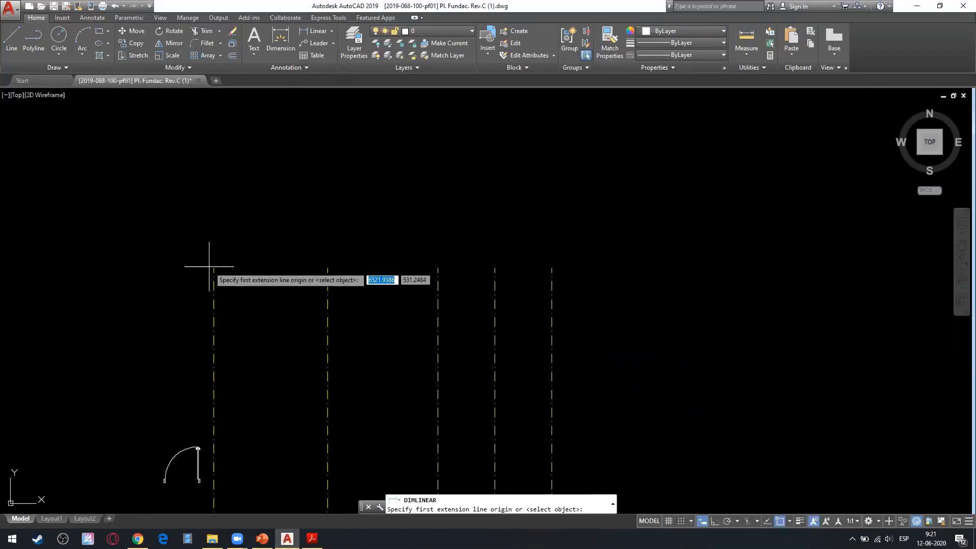
Add a linear dimension between the upper ends of the first two vertical axis lines, placing its line below them.
left_click(214, 268)
left_click(327, 268)
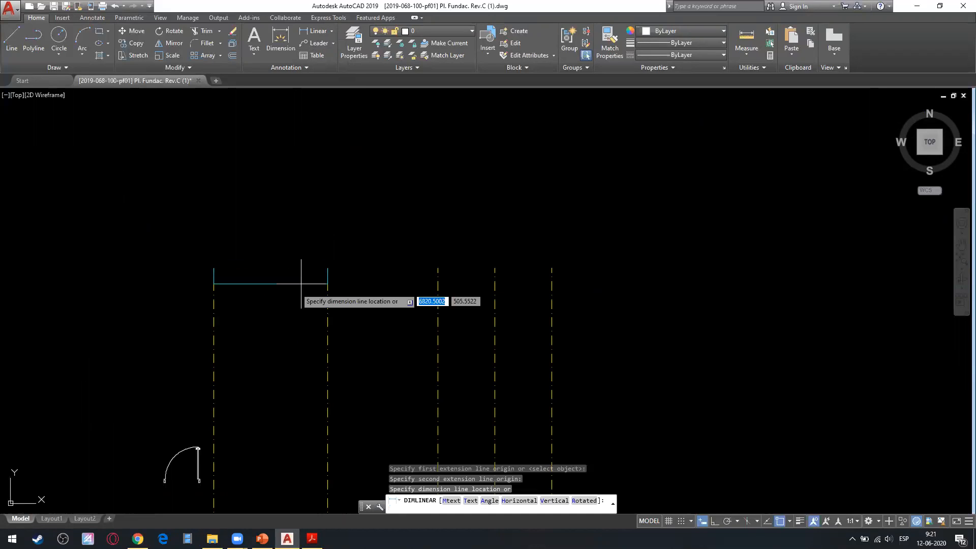
left_click(254, 323)
scroll(252, 338, "up", 10)
scroll(257, 168, "down", 5)
mouse_move(251, 187)
middle_mouse_down()
mouse_move(261, 262)
mouse_move(241, 329)
middle_mouse_up()
scroll(231, 314, "up", 6)
middle_click_drag(144, 297, 432, 241)
scroll(390, 243, "up", 5)
scroll(285, 276, "up", 1)
scroll(283, 282, "down", 8)
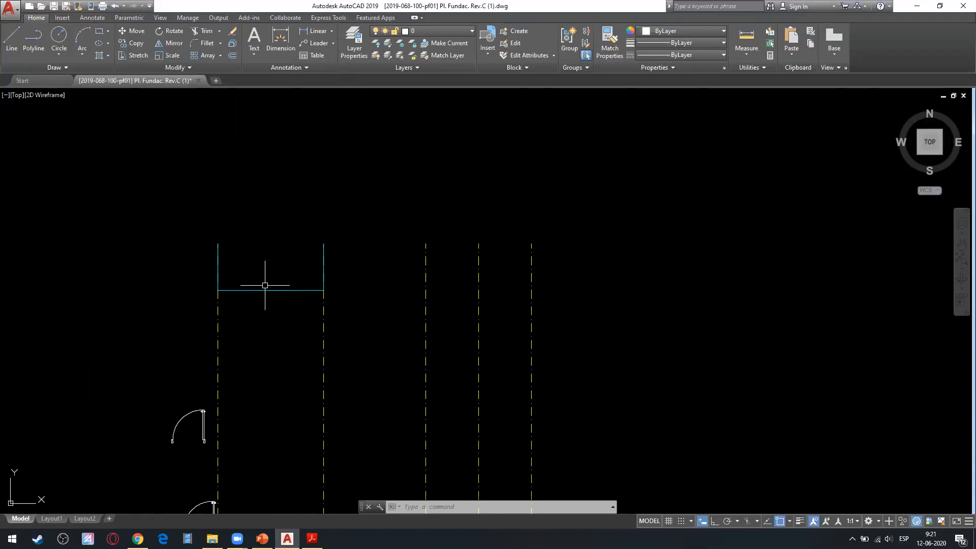
Look through the dimension types and the Continue and Baseline options, and consult the PowerPoint slide "Disposición e Indicación de las dimensiones".
left_click(331, 33)
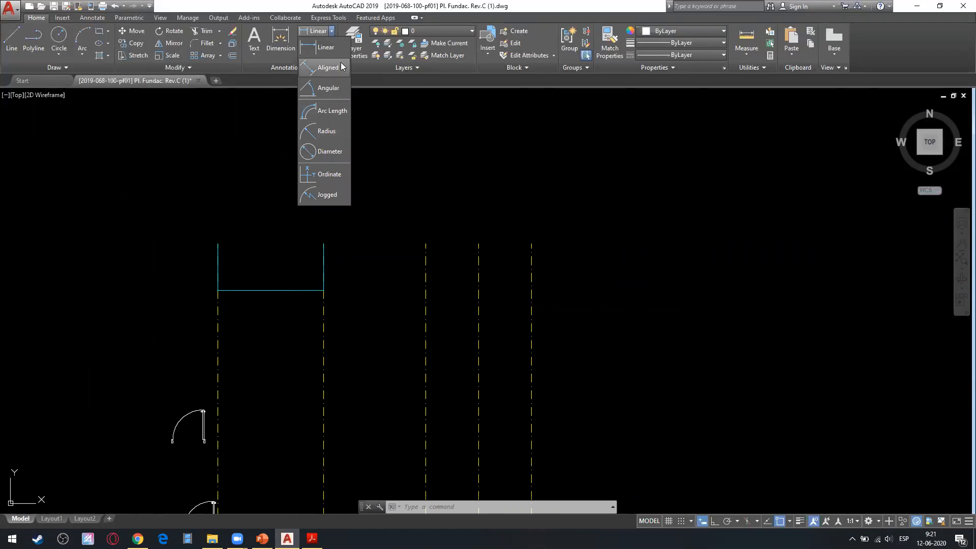
left_click(92, 18)
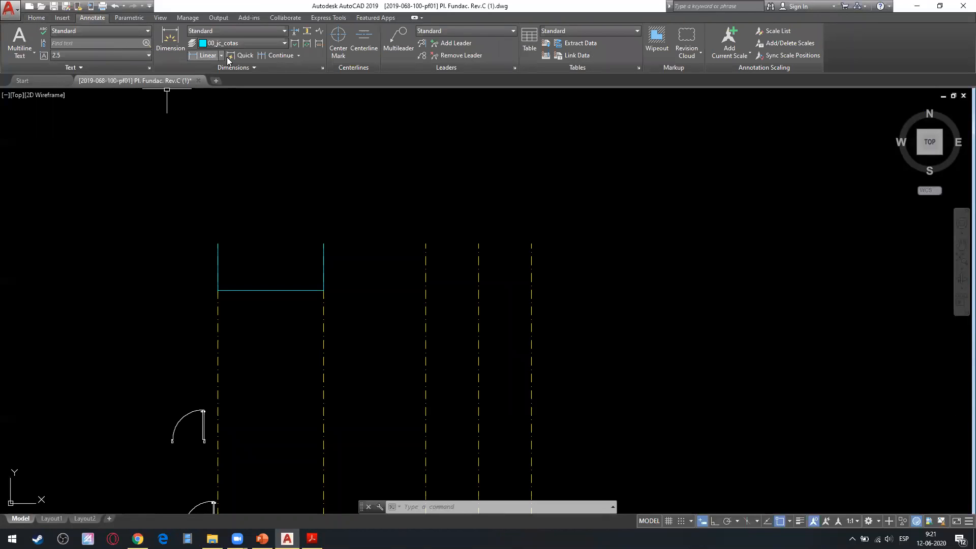
left_click(298, 55)
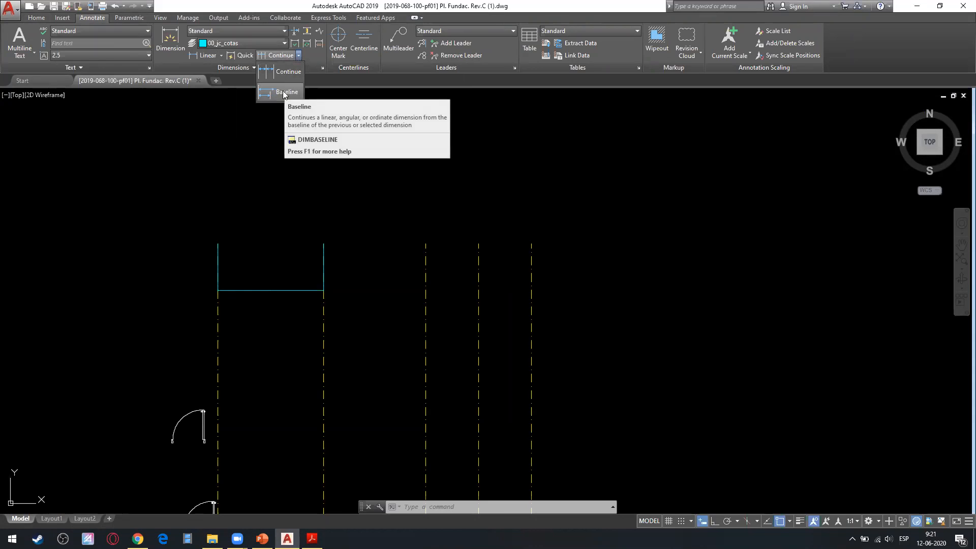
left_click(311, 539)
left_click(311, 539)
left_click(261, 538)
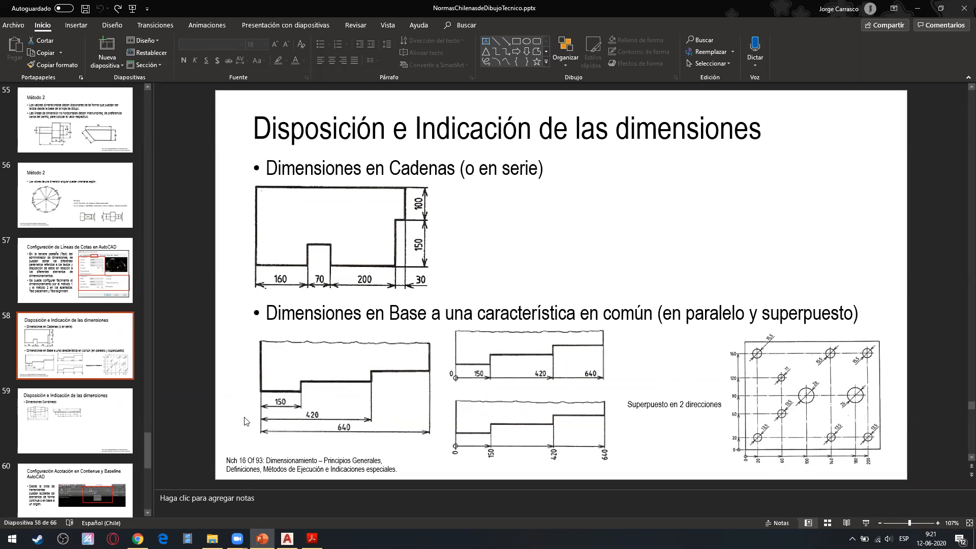
left_click(917, 8)
left_click(263, 54)
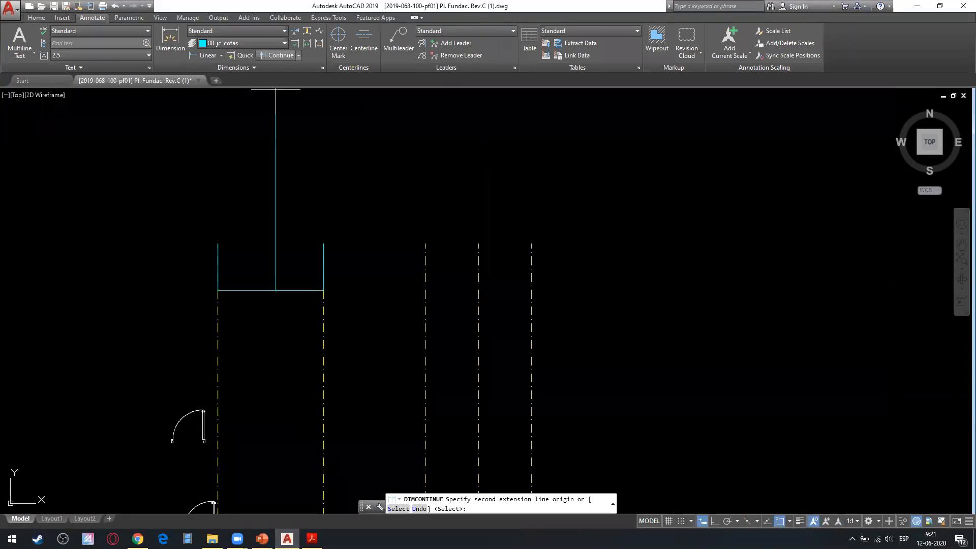
scroll(312, 276, "up", 8)
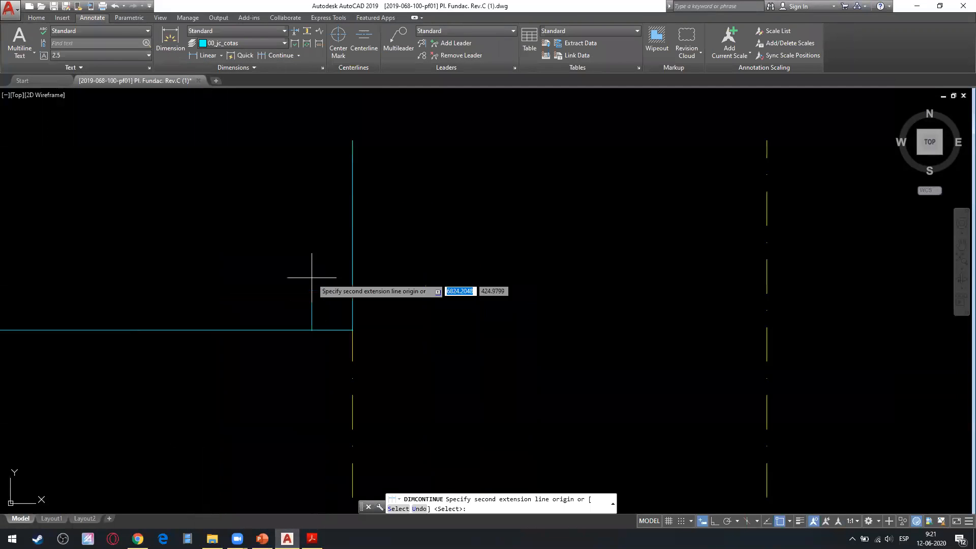
scroll(193, 336, "down", 6)
middle_click_drag(200, 340, 294, 335)
key("Escape")
Erase the linear dimension between the first two vertical axis lines.
left_click(294, 290)
left_click(228, 370)
key("Delete")
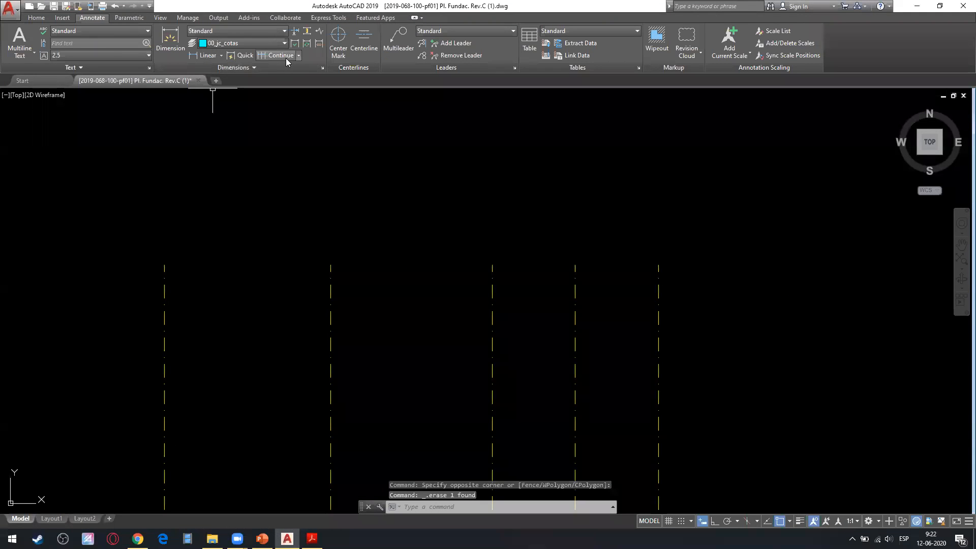
left_click(272, 55)
key("Escape")
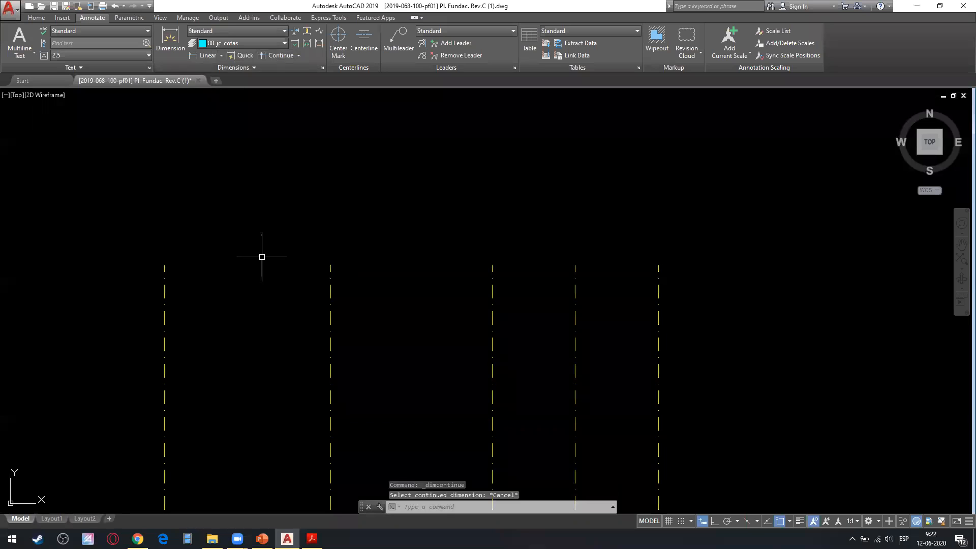
Add a linear dimension between the upper endpoints of the first and second vertical axis lines, placing its line slightly below them.
left_click(201, 56)
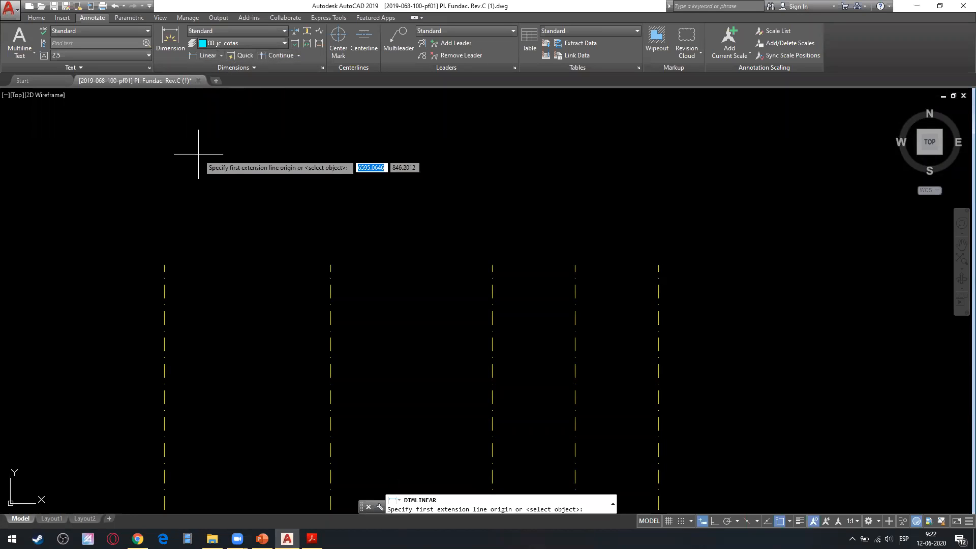
left_click(165, 265)
left_click(331, 265)
left_click(279, 307)
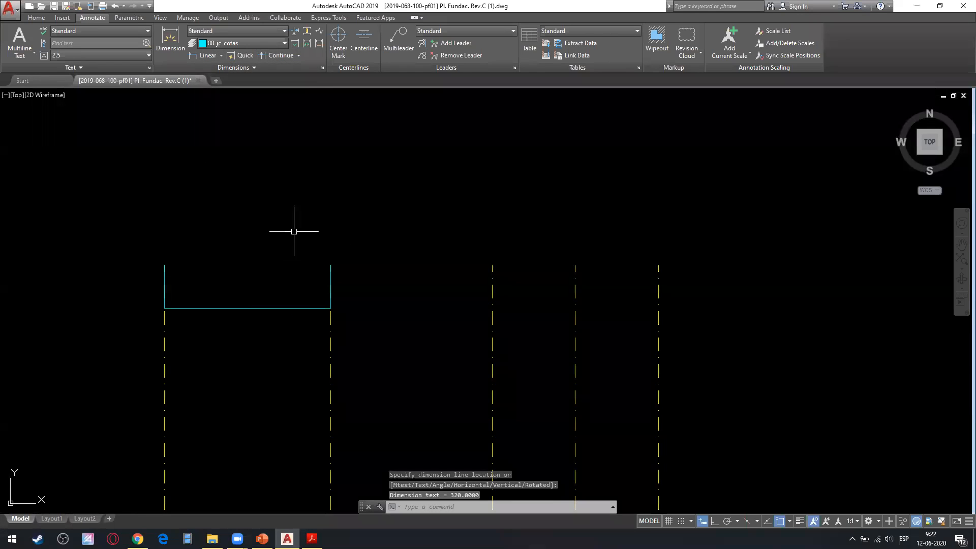
Continue the dimension as a chain to the upper endpoints of the third, fourth and fifth axis lines.
left_click(273, 56)
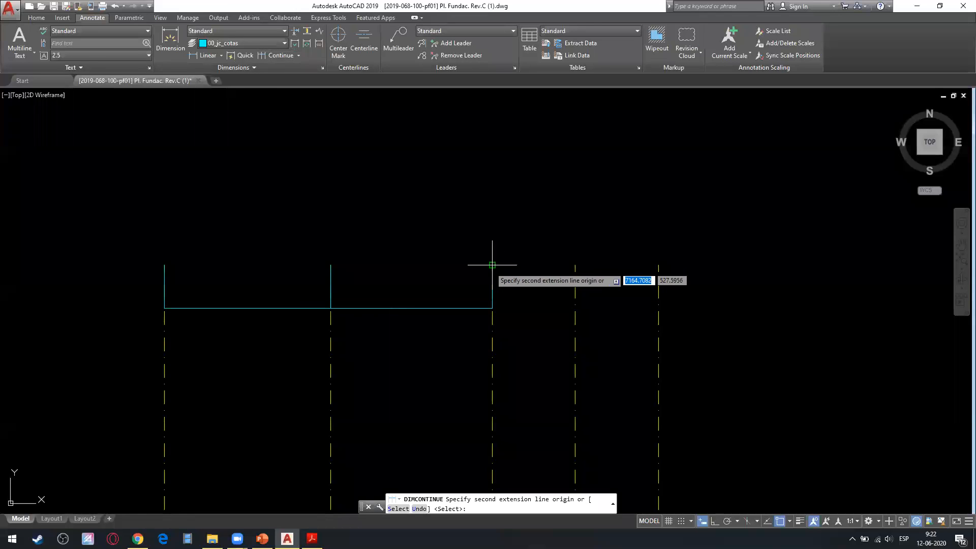
left_click(492, 264)
left_click(575, 265)
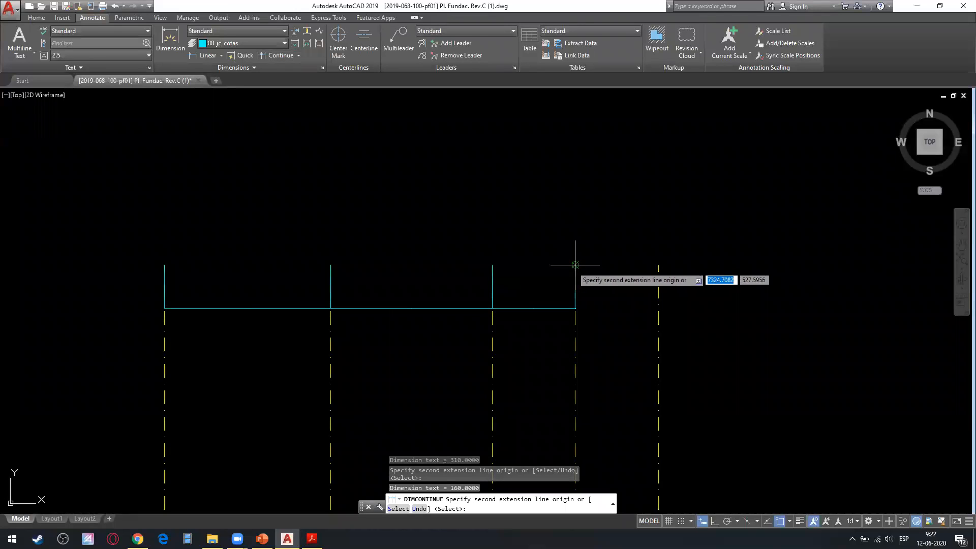
left_click(658, 265)
key("Escape")
Examine the chain of continued dimensions across the five axis lines and their position relative to the floor plan.
scroll(557, 343, "up", 4)
scroll(558, 343, "up", 4)
scroll(636, 224, "down", 5)
scroll(356, 254, "up", 2)
scroll(332, 281, "up", 8)
scroll(356, 206, "up", 6)
middle_click_drag(353, 151, 464, 199)
scroll(348, 262, "down", 6)
scroll(354, 237, "down", 8)
scroll(462, 197, "up", 8)
scroll(400, 234, "up", 2)
scroll(374, 280, "up", 2)
scroll(260, 269, "down", 9)
mouse_move(263, 283)
middle_mouse_down()
mouse_move(433, 267)
mouse_move(359, 270)
middle_mouse_up()
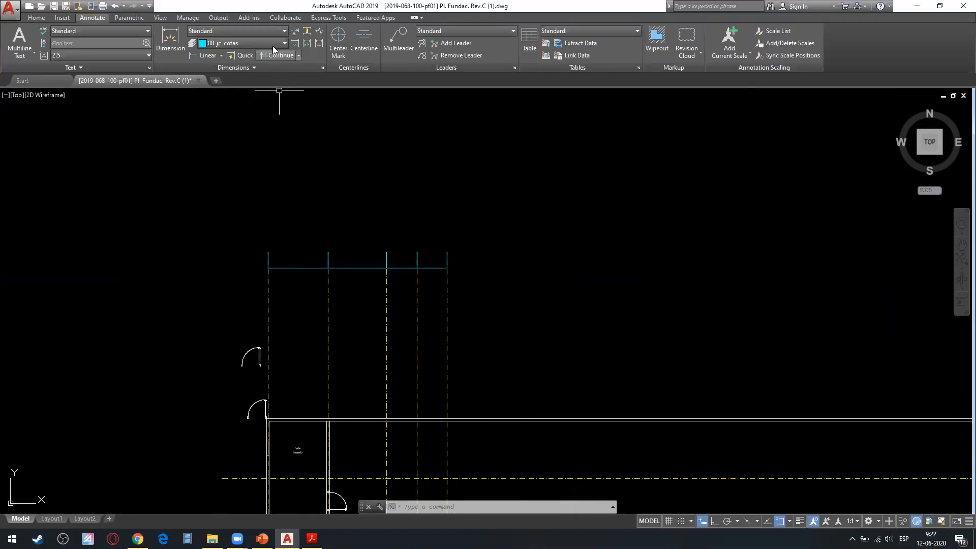
Make CURSO METODOS the current dimension style.
left_click(252, 32)
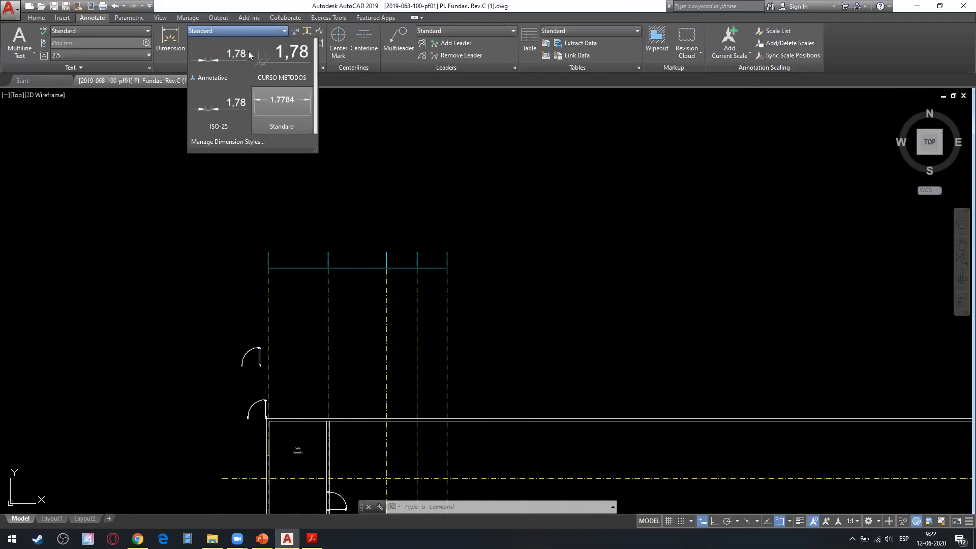
left_click(286, 69)
scroll(341, 276, "up", 4)
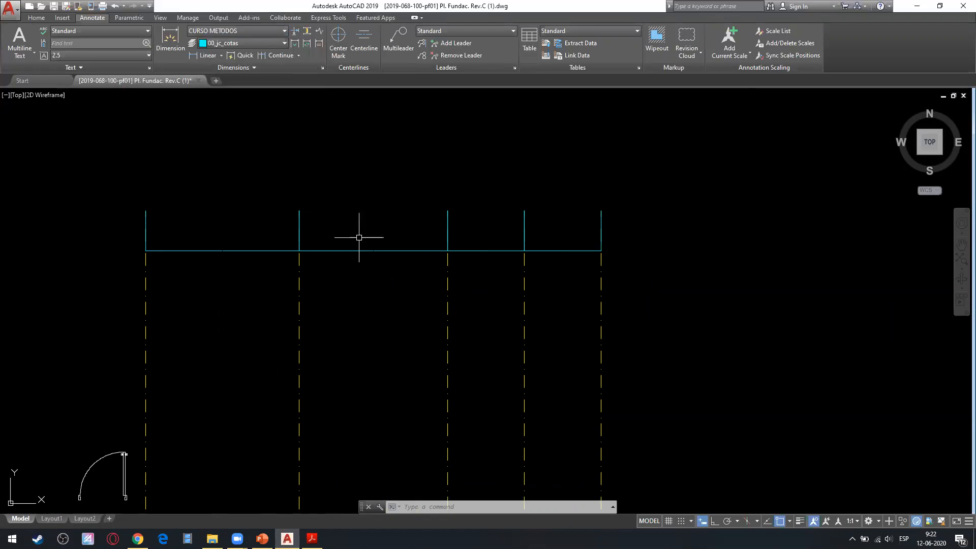
Apply the CURSO METODOS dimension style to the four chained dimensions between the axis lines.
left_click(359, 235)
left_click(336, 264)
left_click(228, 199)
left_click(203, 298)
left_click(484, 212)
left_click(477, 297)
left_click(550, 233)
left_click(542, 278)
left_click(240, 31)
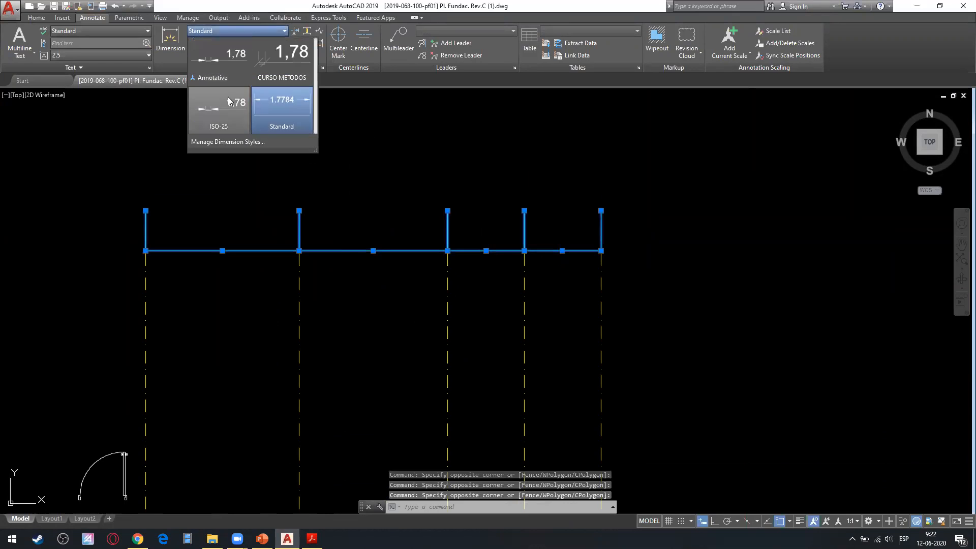
left_click(284, 65)
key("Escape")
Examine the text and tick marks of the chained dimensions in the CURSO METODOS style.
scroll(203, 298, "up", 8)
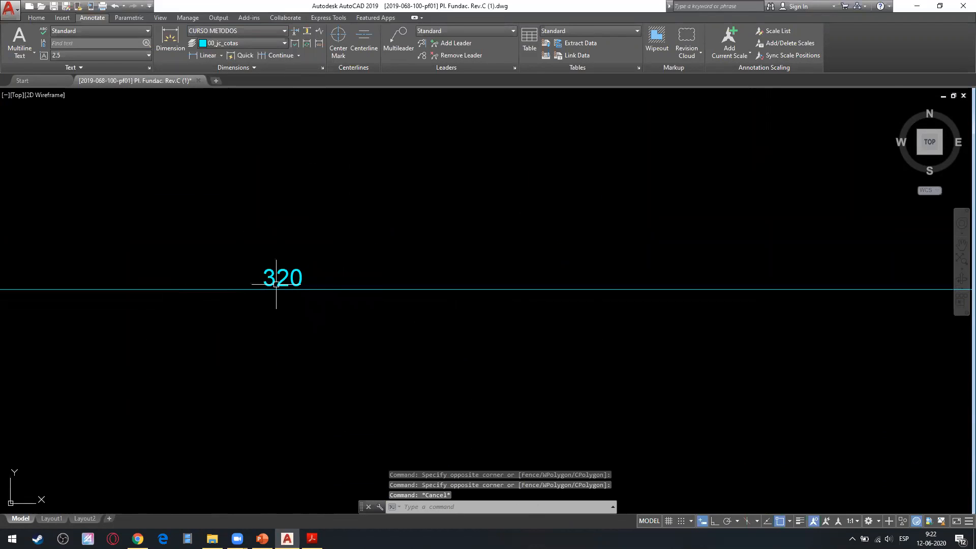
scroll(384, 302, "down", 5)
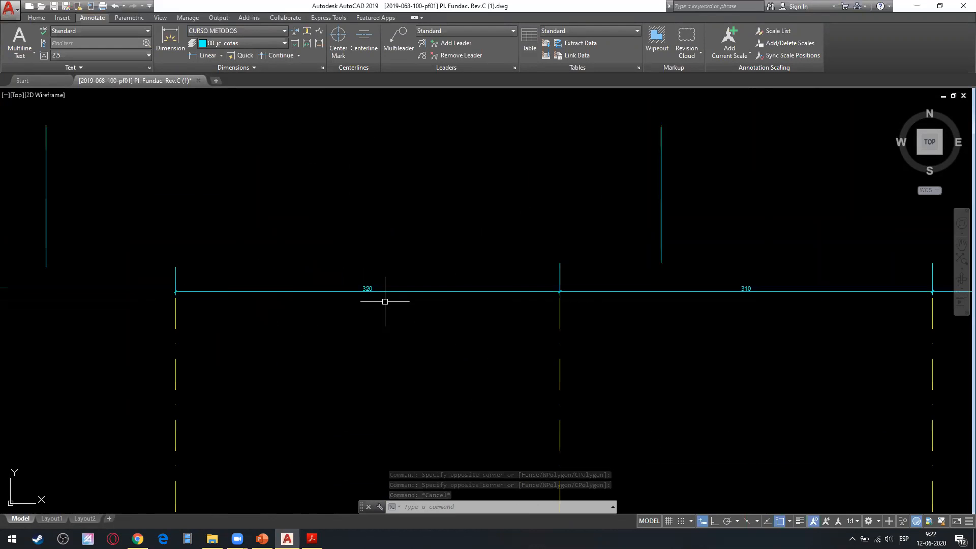
scroll(231, 303, "up", 6)
scroll(477, 289, "down", 6)
middle_click_drag(328, 320, 294, 262)
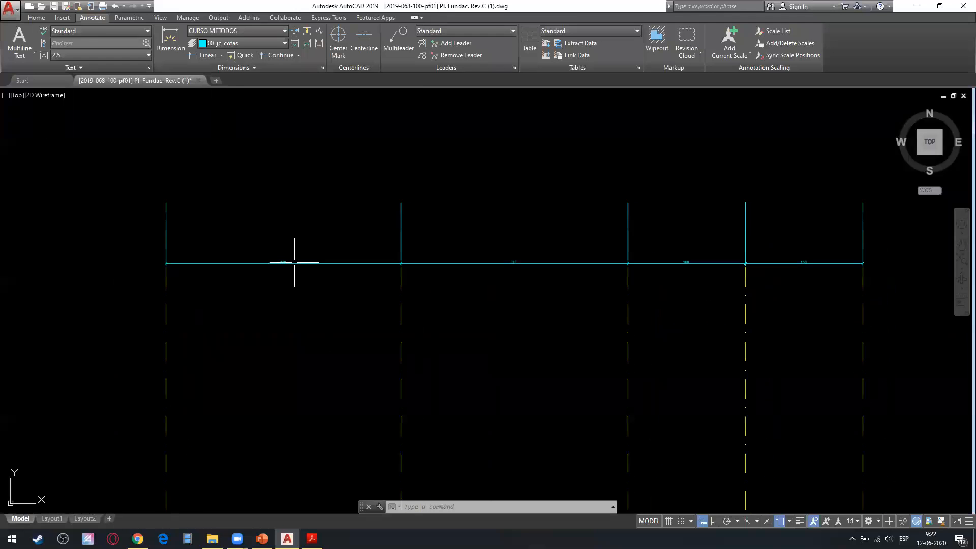
middle_click_drag(243, 229, 145, 320)
middle_click_drag(200, 208, 267, 183)
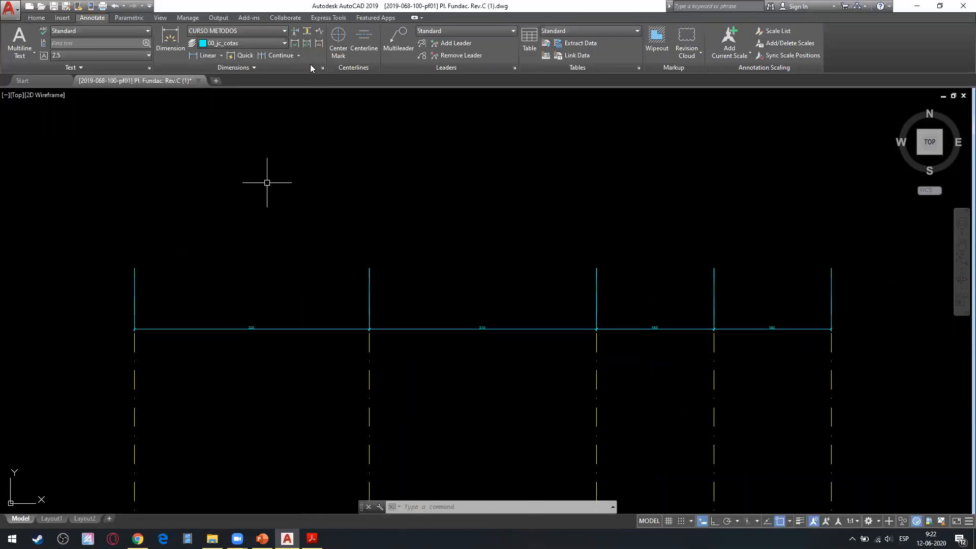
left_click(298, 55)
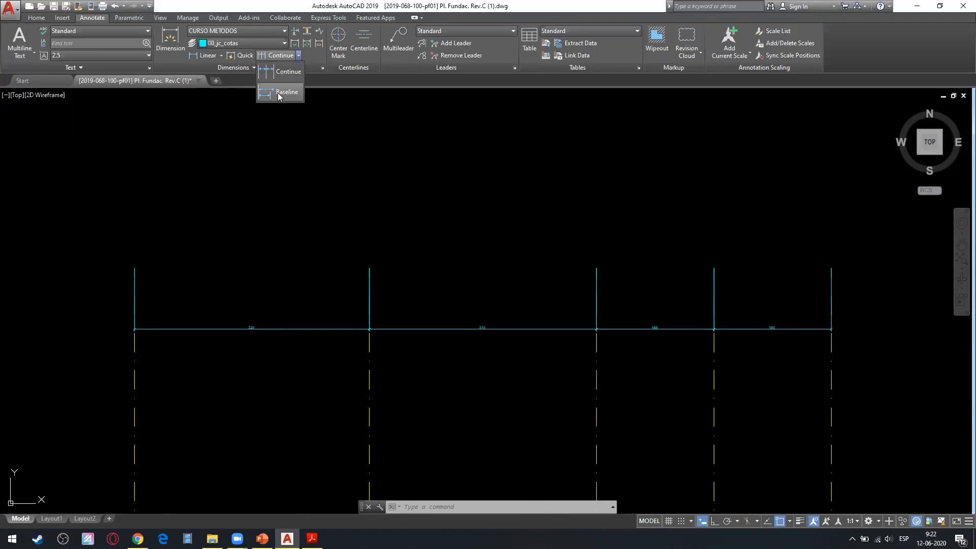
left_click(277, 92)
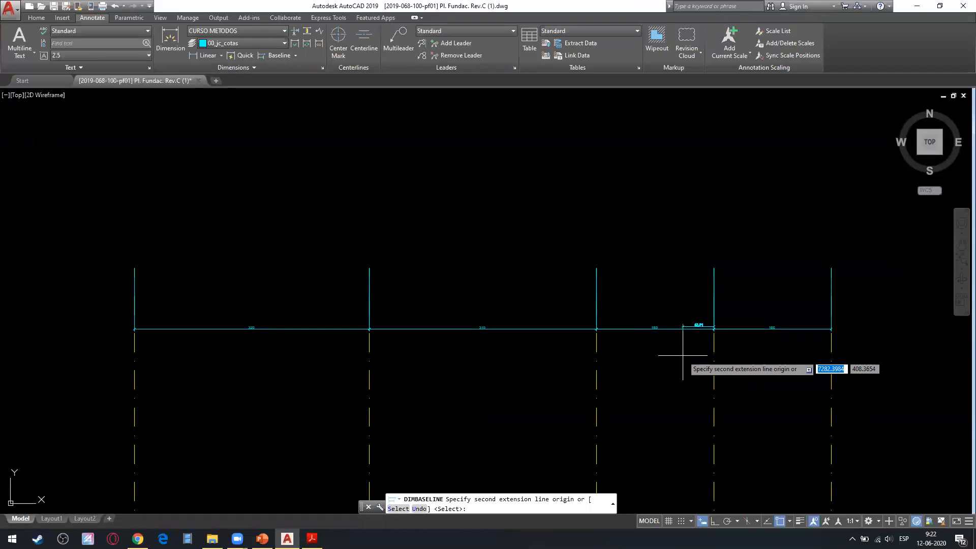
key("Escape")
key("Escape")
Add a linear dimension between the upper ends of the first and second axis lines, placing its line below the dimension chain.
left_click(204, 56)
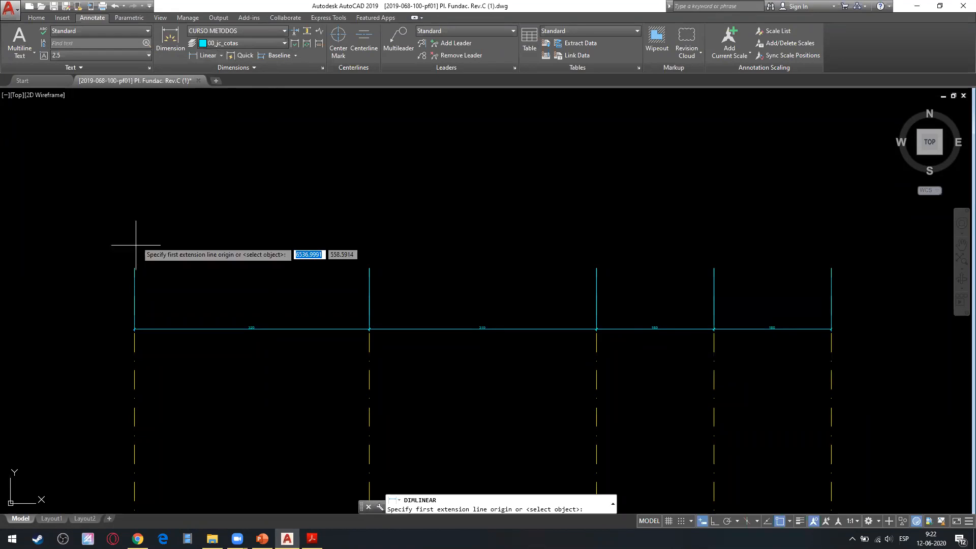
left_click(134, 267)
left_click(369, 267)
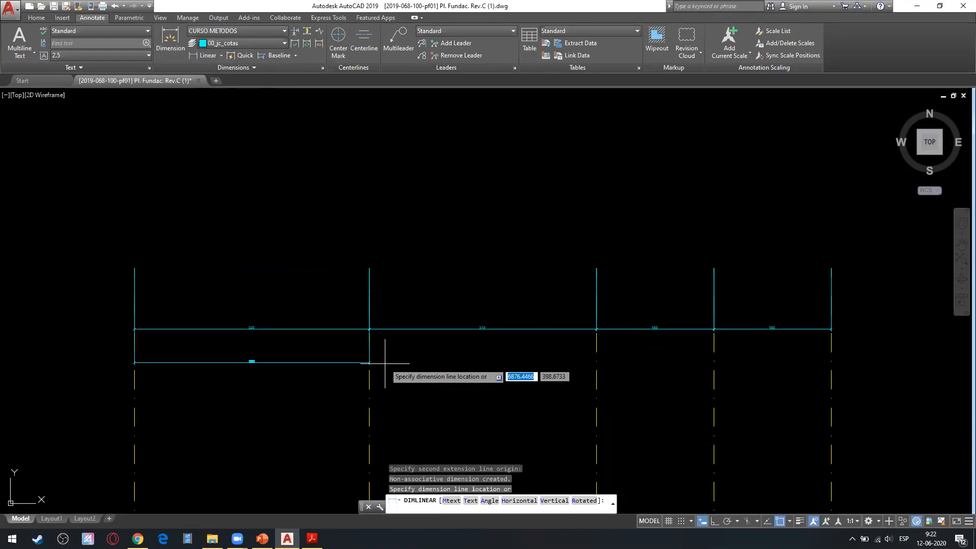
left_click(368, 365)
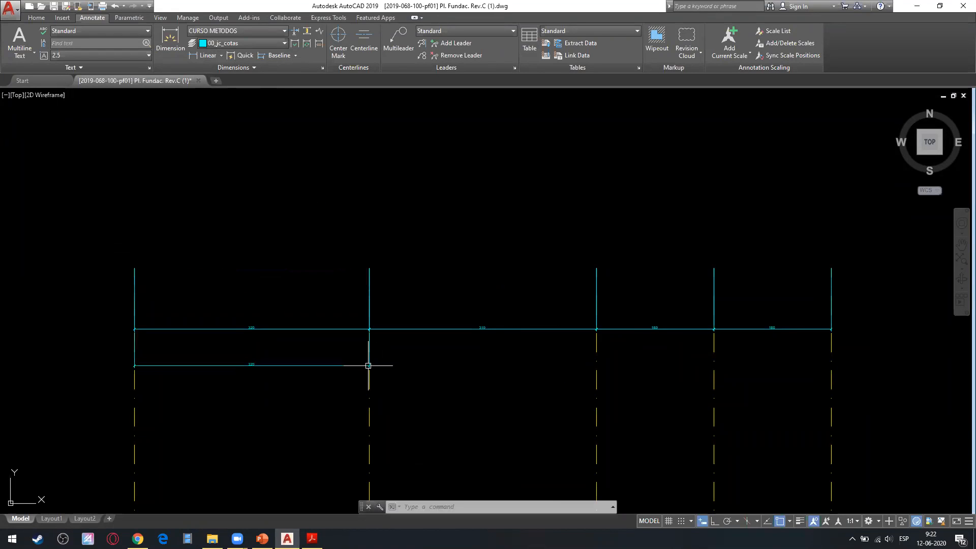
Add baseline dimensions from the first axis line to the third, fourth and fifth axis lines.
left_click(265, 56)
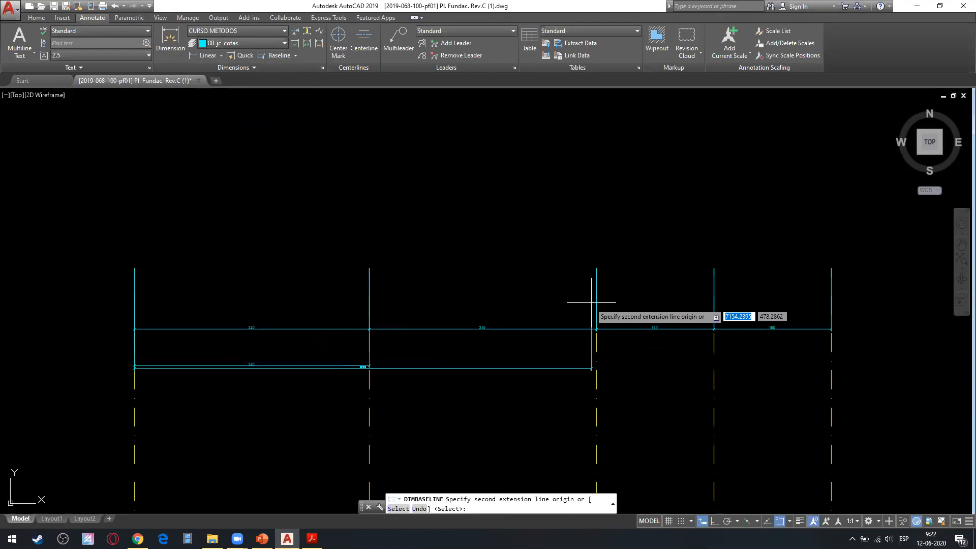
left_click(596, 267)
left_click(713, 268)
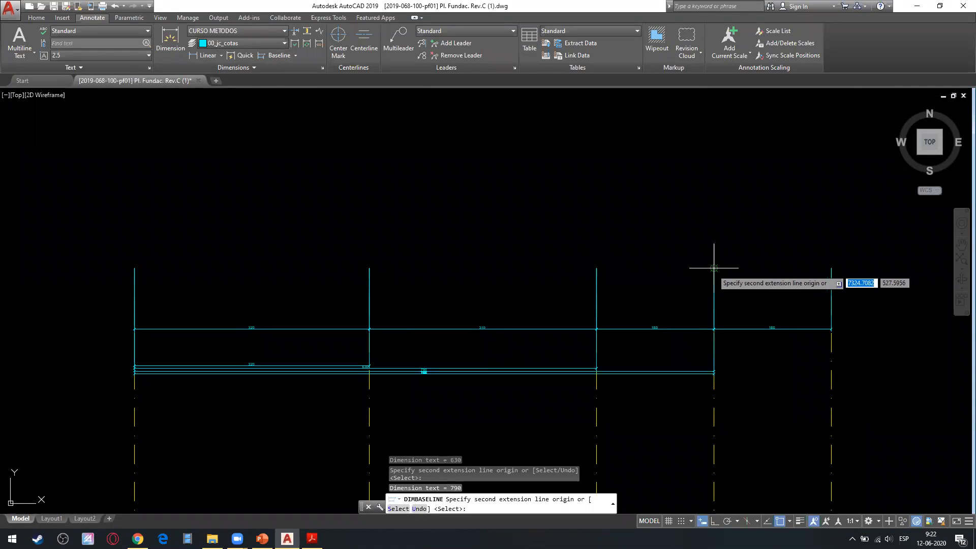
left_click(834, 274)
key("Escape")
Stretch the lowest baseline dimension, spanning the first to fifth axis lines, downward to separate it from the others.
scroll(507, 377, "up", 6)
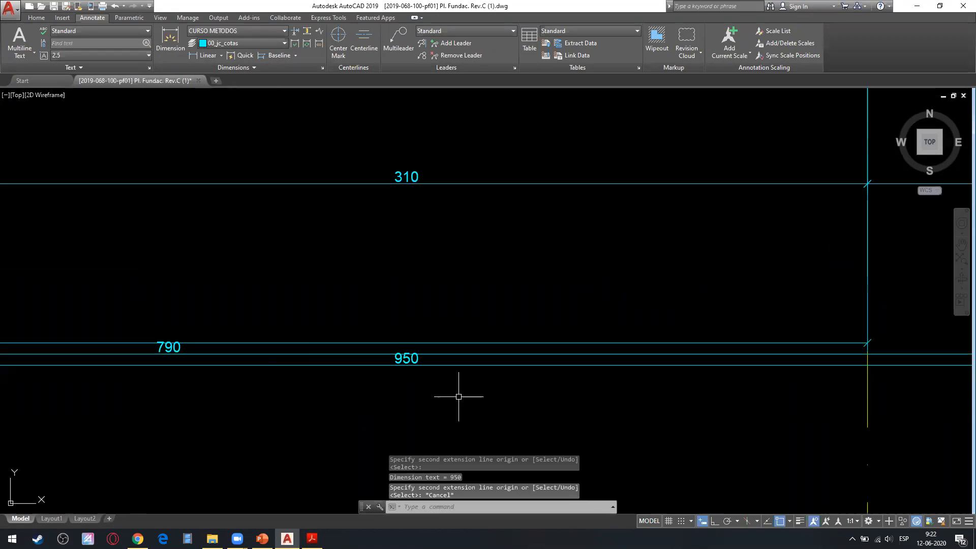
key("Escape")
scroll(505, 322, "down", 6)
scroll(307, 322, "up", 5)
middle_click_drag(288, 315, 659, 263)
left_click(194, 282)
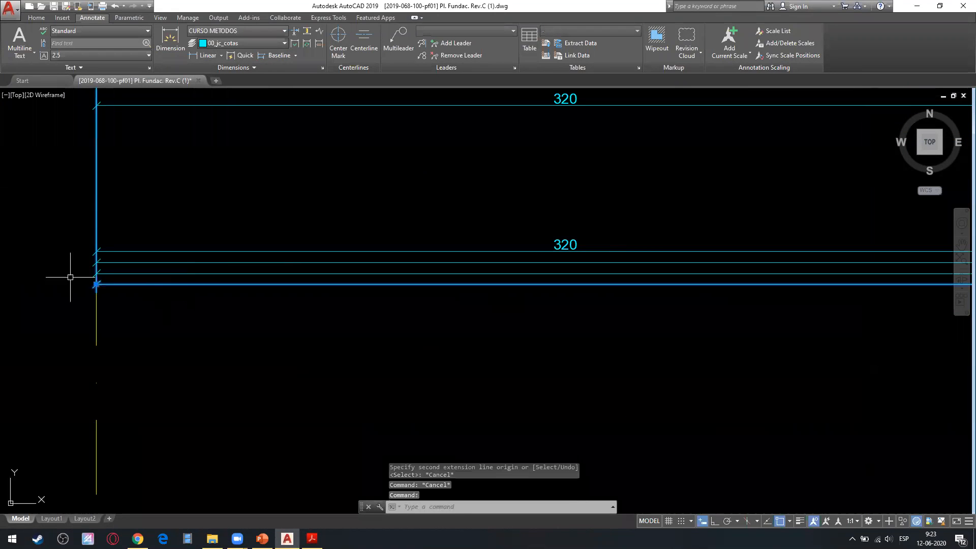
left_click(96, 284)
scroll(97, 363, "down", 6)
middle_click_drag(97, 367, 259, 300)
left_click(254, 311)
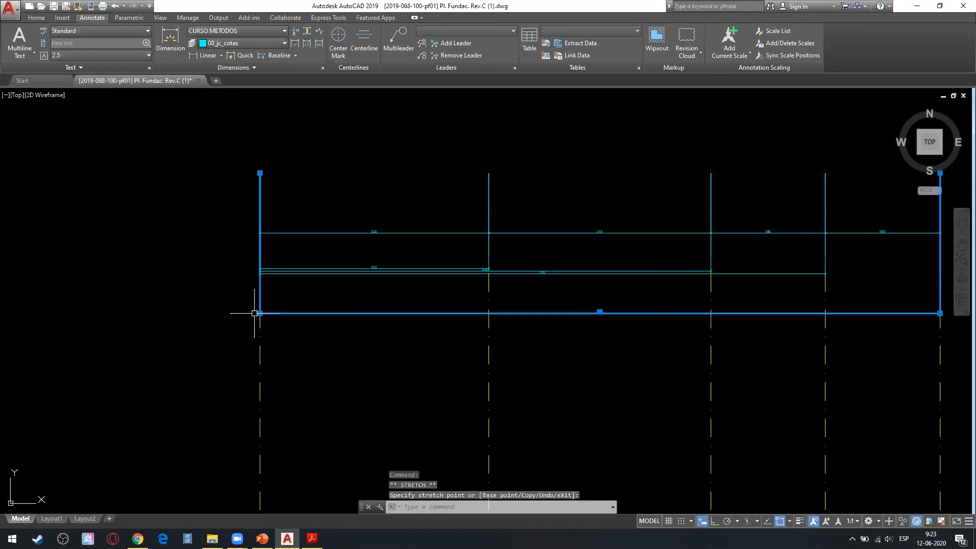
Stretch the baseline dimension reaching the fourth axis line downward, placing it slightly above the overall dimension.
key("Escape")
scroll(541, 273, "up", 4)
left_click(533, 272)
left_click(330, 290)
middle_click_drag(331, 290, 670, 273)
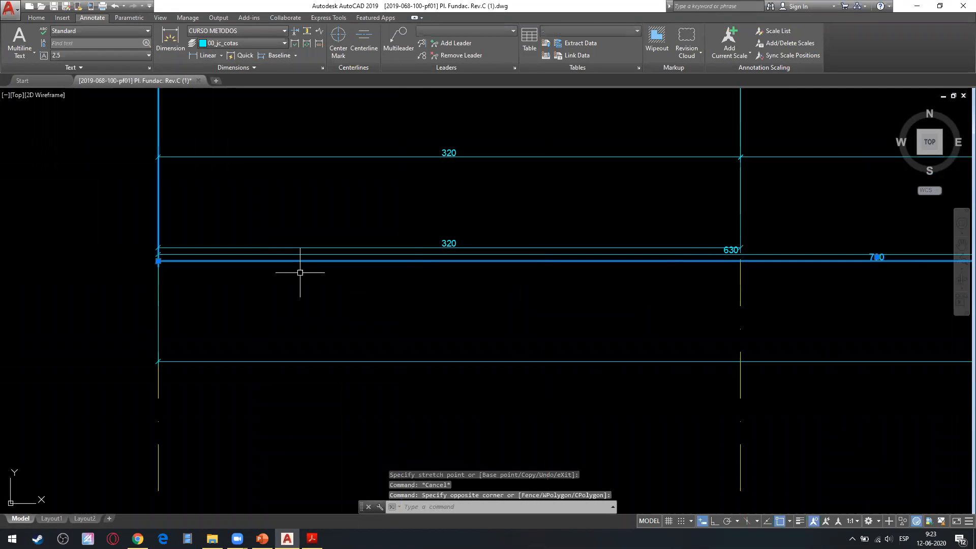
left_click(158, 261)
left_click(158, 323)
Stretch the baseline dimension reaching the third axis line down to between its two neighbouring dimension lines.
key("Escape")
left_click(275, 255)
left_click(158, 254)
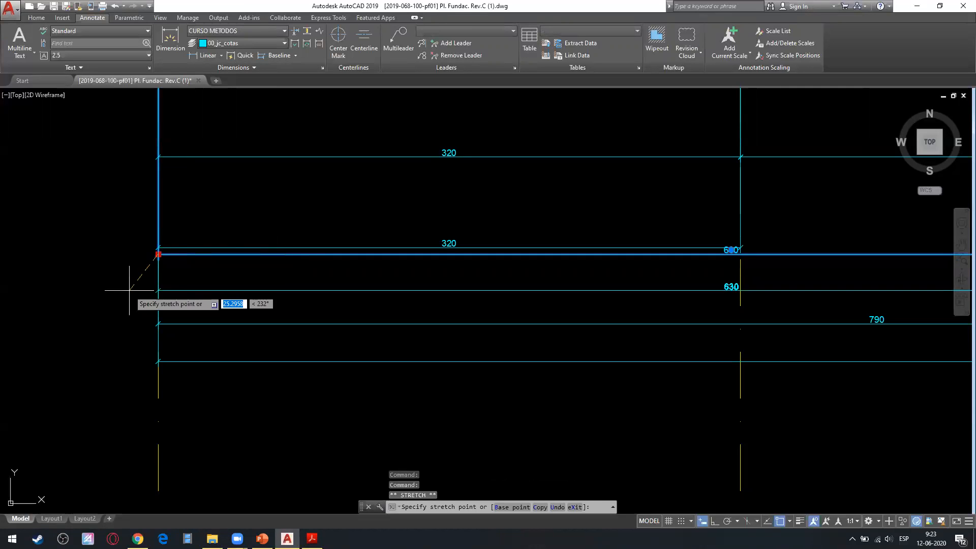
left_click(130, 290)
key("Escape")
Examine the spacing of the stacked baseline dimensions across the five axis lines.
scroll(269, 278, "down", 6)
mouse_move(341, 295)
middle_mouse_down()
mouse_move(176, 299)
mouse_move(288, 279)
mouse_move(402, 289)
middle_mouse_up()
scroll(203, 300, "up", 6)
scroll(133, 279, "down", 2)
scroll(567, 265, "down", 2)
middle_click_drag(568, 265, 337, 265)
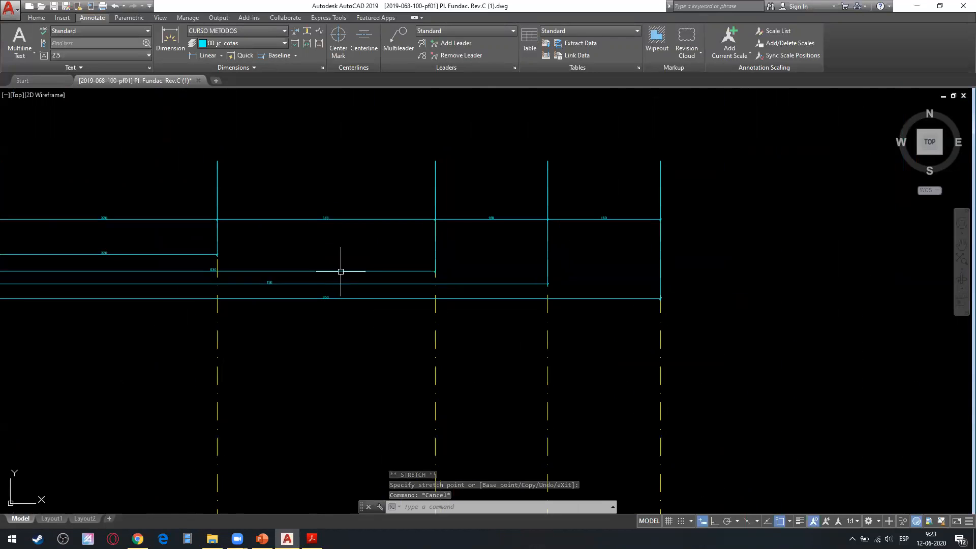
Switch to PowerPoint and review slides 57 and 58 on dimension line configuration and chain and baseline dimension arrangement.
left_click(262, 538)
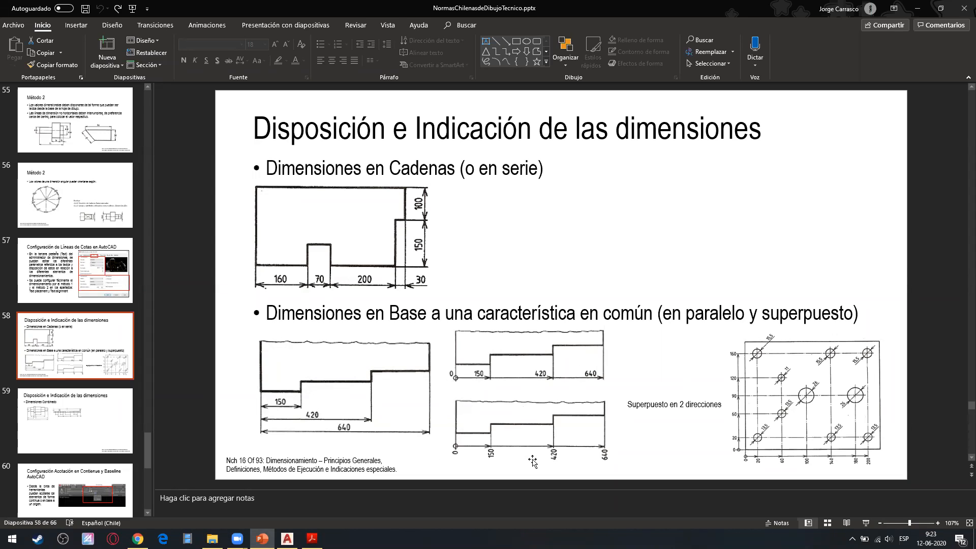
scroll(472, 456, "up", 2)
scroll(437, 429, "down", 1)
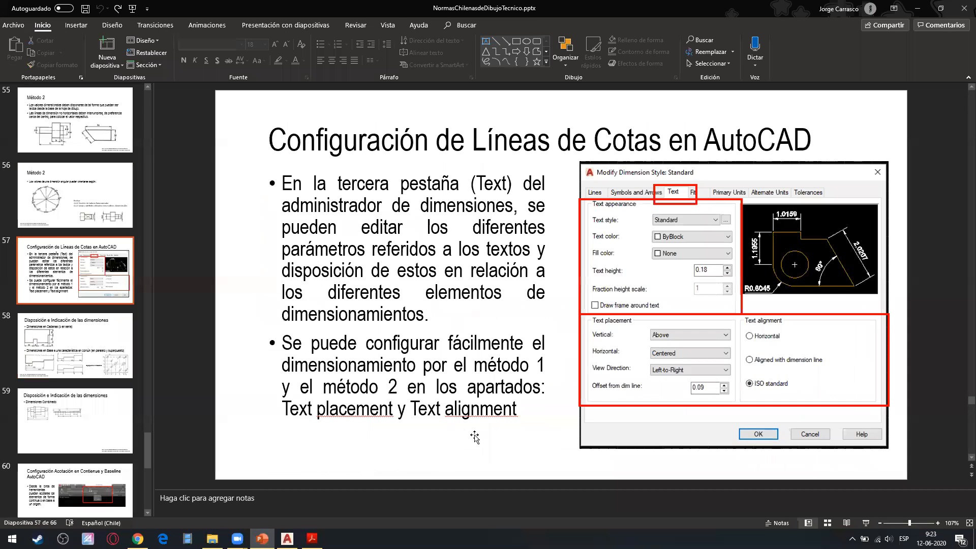
scroll(456, 446, "down", 1)
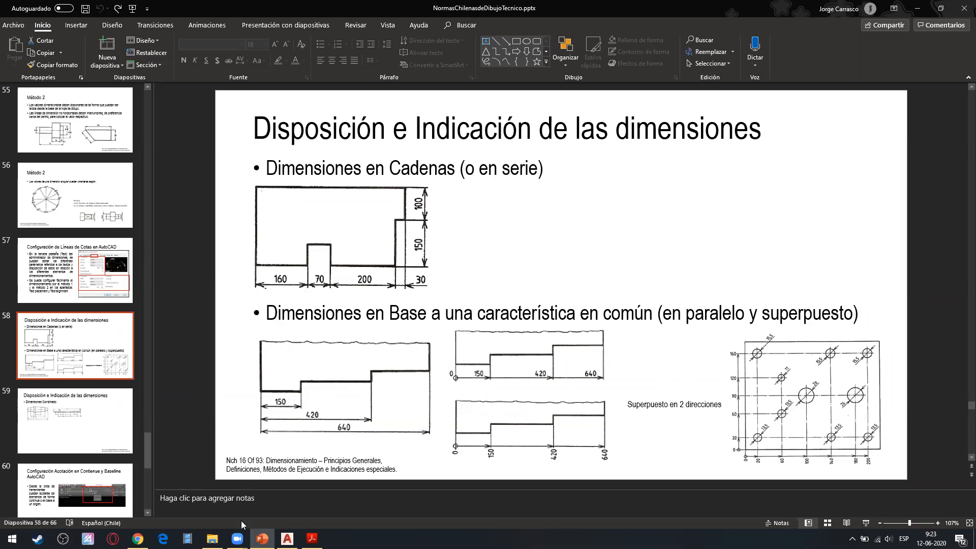
mouse_move(287, 538)
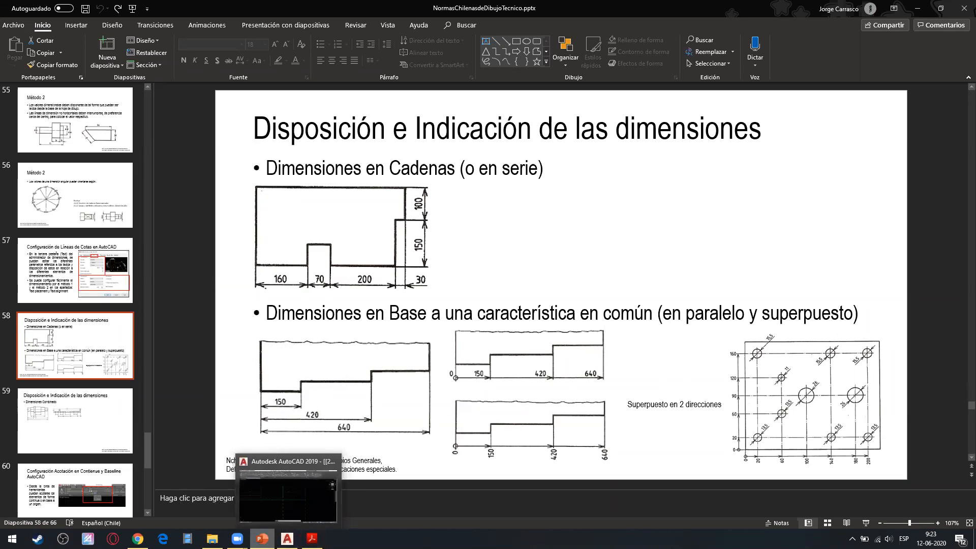
left_click(138, 539)
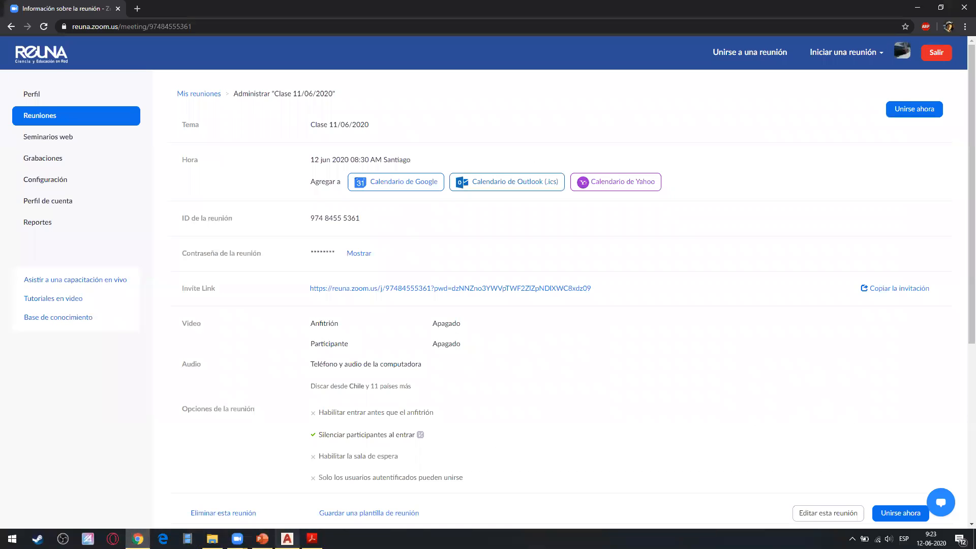
Return to AutoCAD and set the CURSO METODOS style's first arrowhead to Dot and second arrowhead to Closed filled.
left_click(287, 538)
left_click(323, 67)
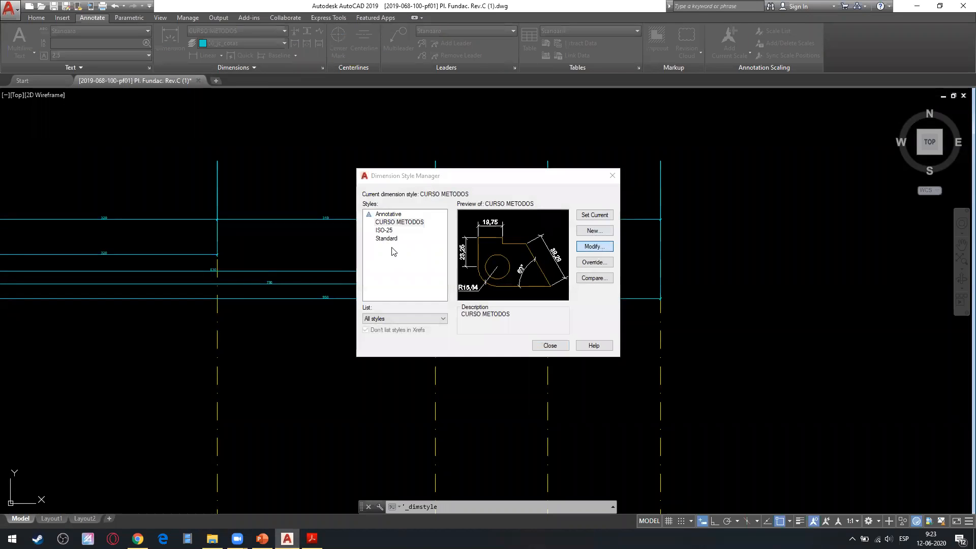
left_click(593, 246)
left_click(353, 176)
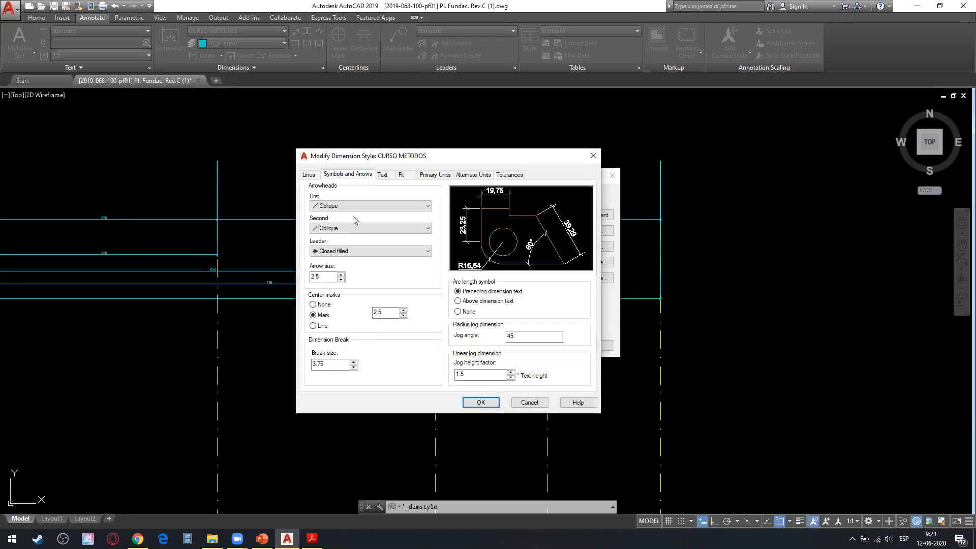
left_click(369, 206)
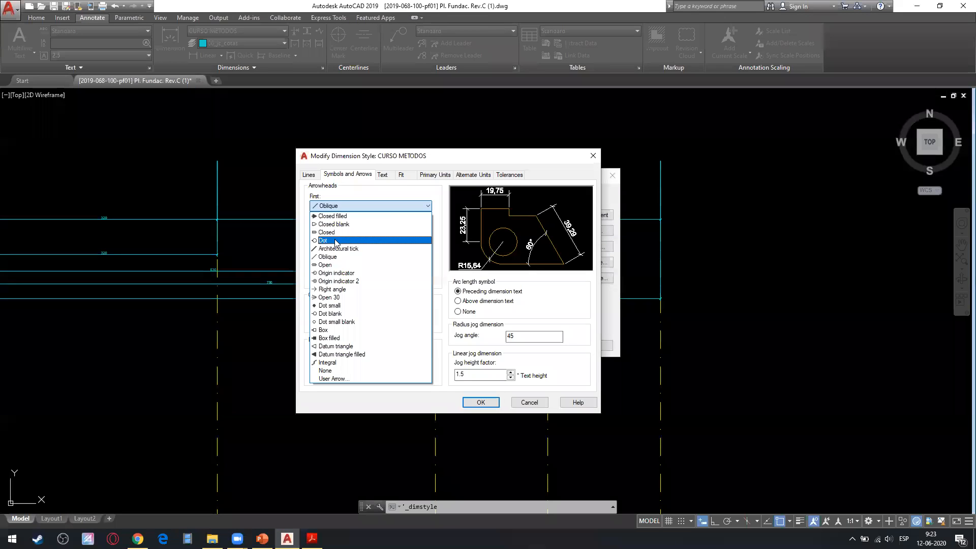
left_click(333, 252)
left_click(347, 229)
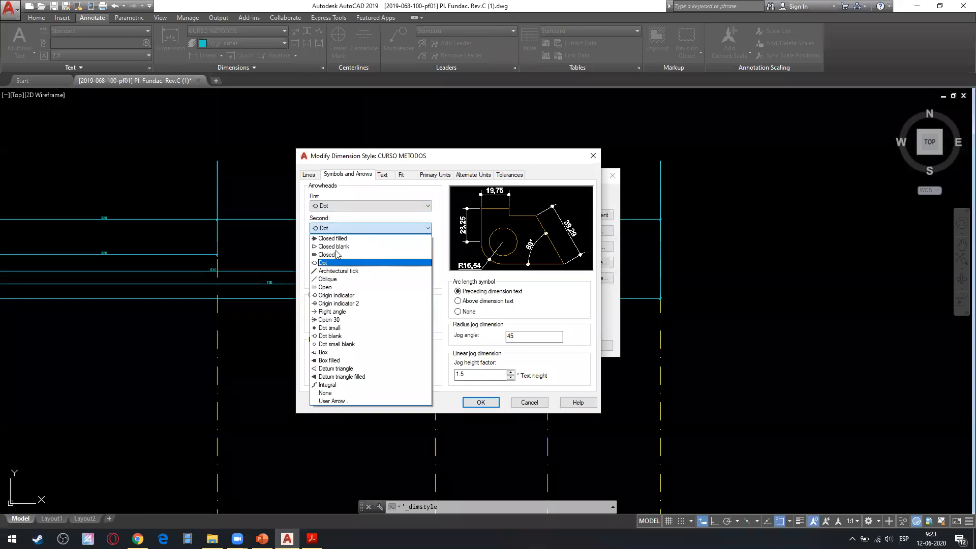
left_click(339, 240)
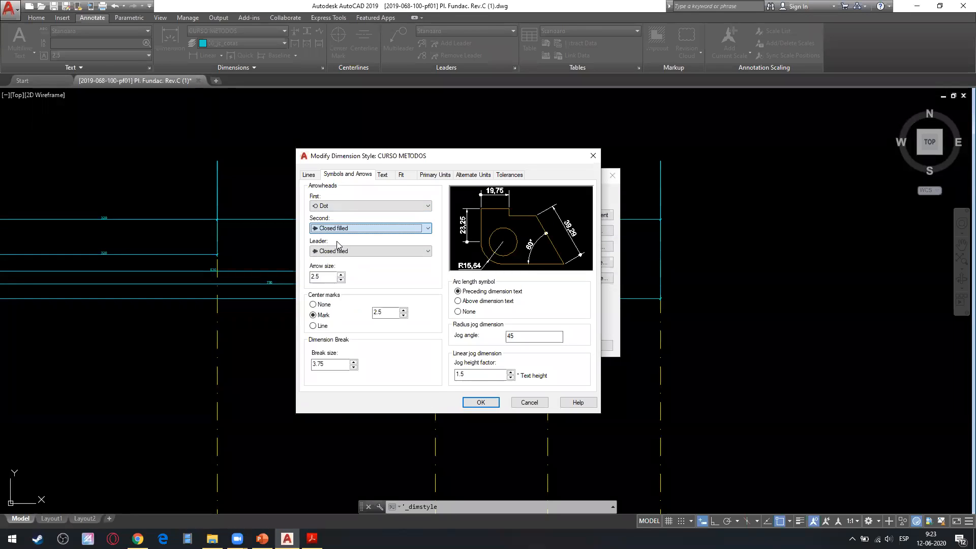
left_click(478, 403)
left_click(549, 346)
Examine the arrowheads at both ends of the continued and baseline dimensions along the axis lines.
scroll(429, 276, "up", 6)
scroll(712, 309, "down", 4)
middle_click_drag(711, 309, 281, 297)
scroll(541, 321, "down", 4)
middle_click_drag(342, 312, 540, 309)
scroll(343, 314, "up", 8)
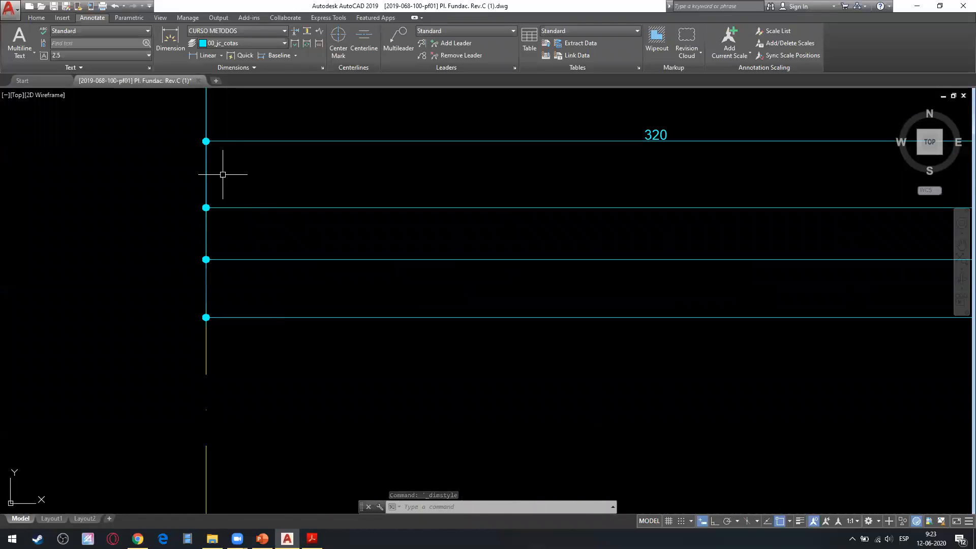
scroll(220, 220, "down", 4)
scroll(224, 317, "up", 2)
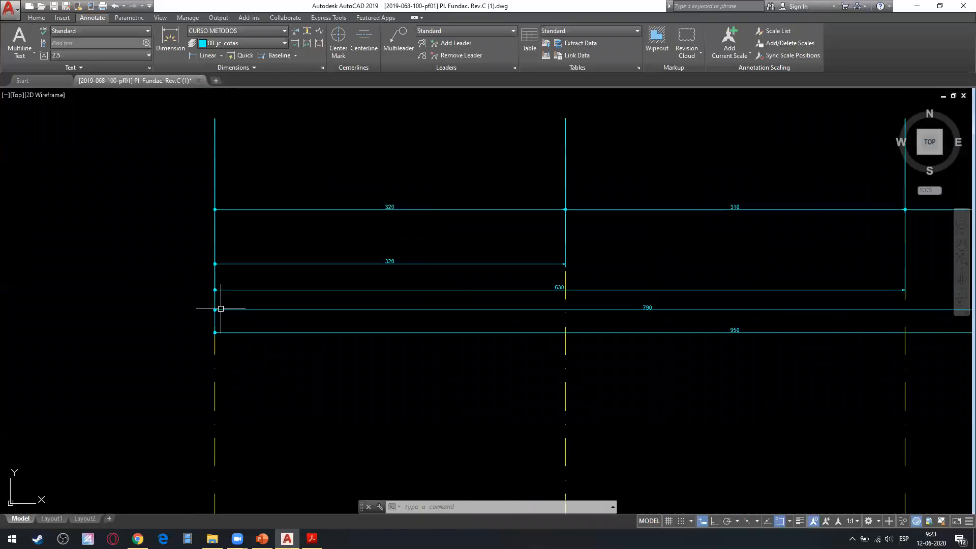
scroll(531, 221, "up", 6)
scroll(593, 213, "down", 8)
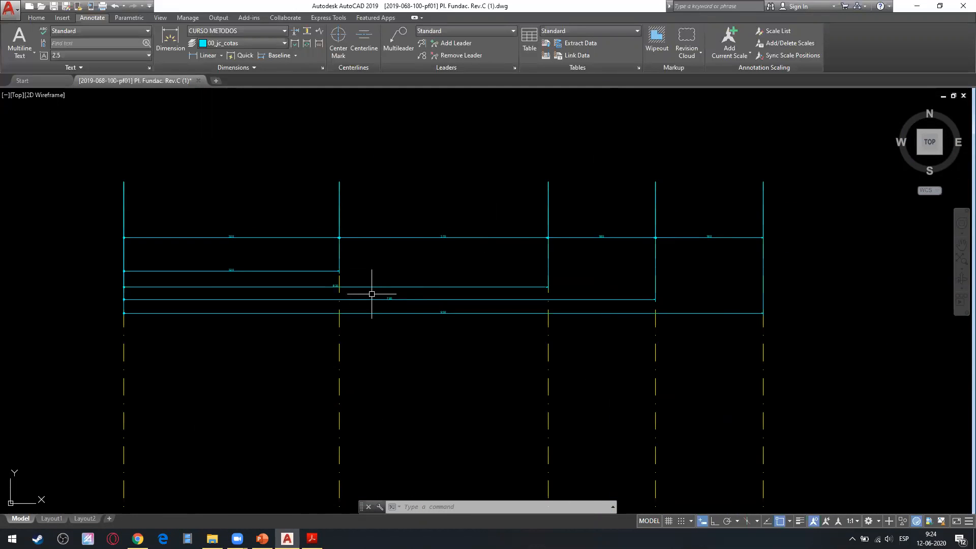
scroll(355, 280, "up", 4)
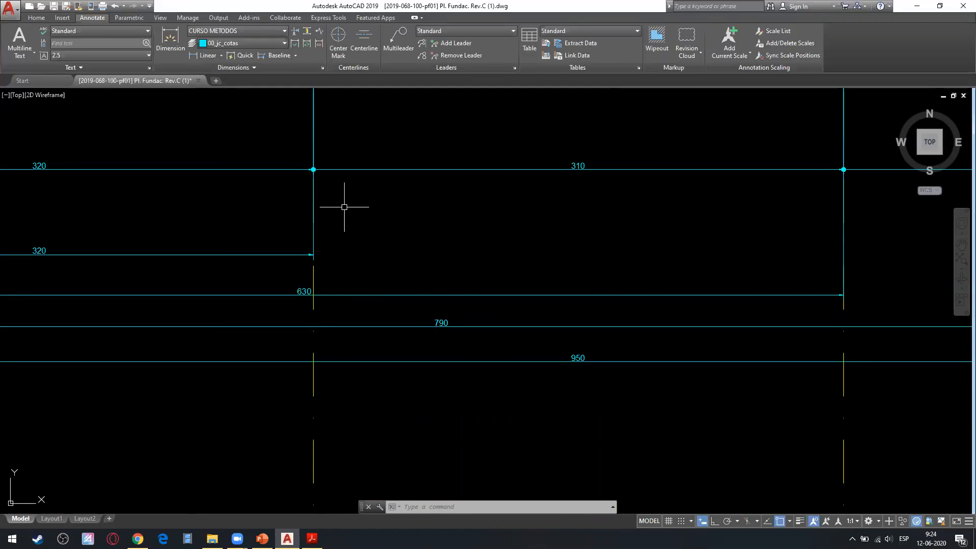
Undo the arrowhead style change and stretch the baseline dimension reaching the third axis line down to midway between its neighbours.
scroll(344, 206, "down", 3)
scroll(214, 277, "up", 3)
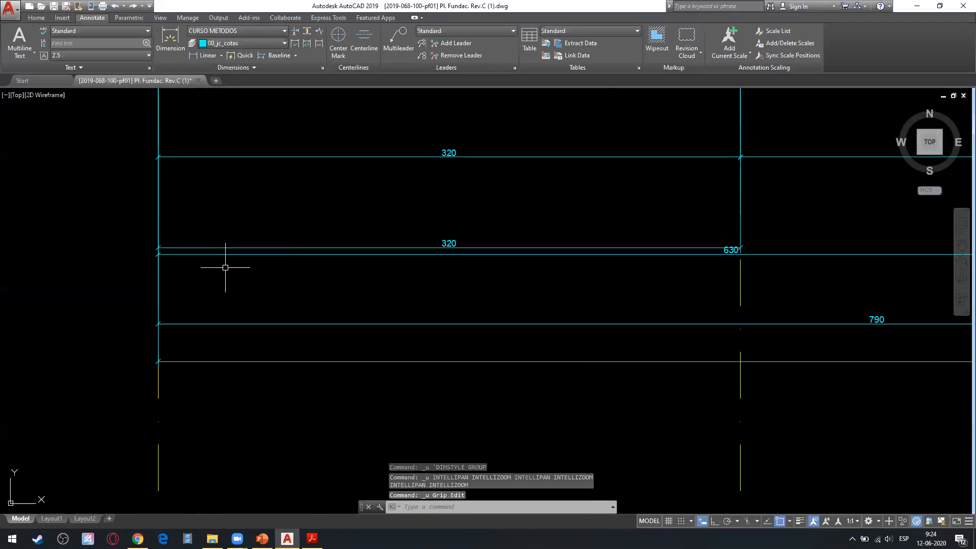
left_click_drag(504, 250, 474, 264)
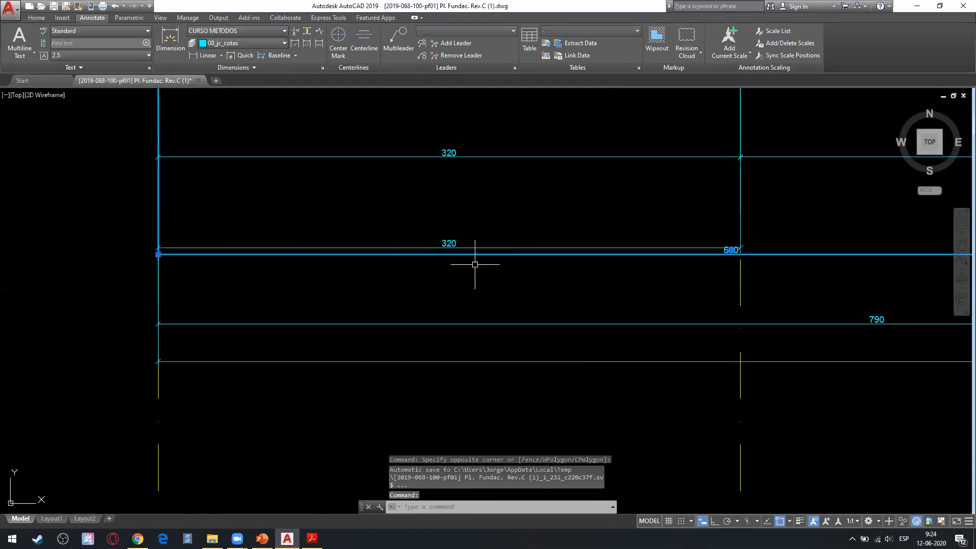
scroll(158, 254, "up", 3)
left_click(158, 249)
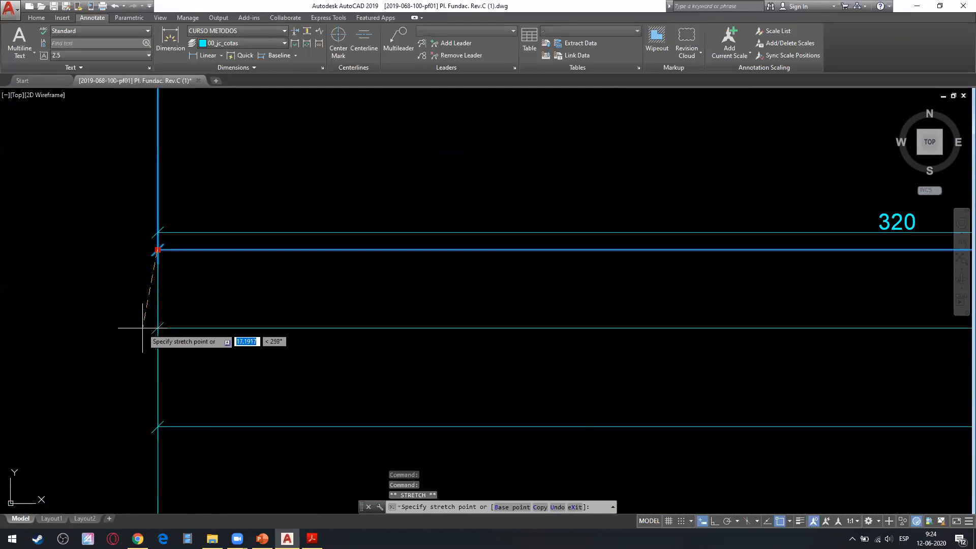
key("Escape")
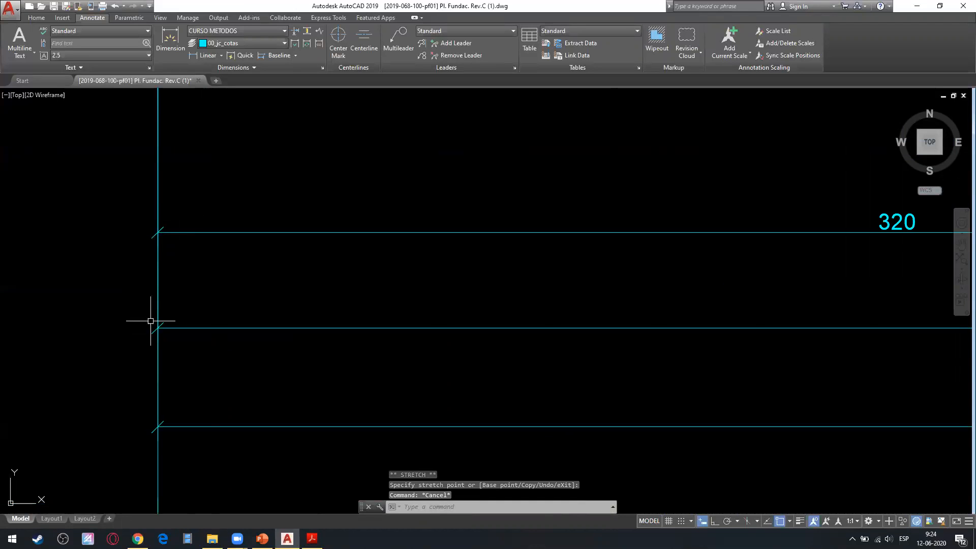
scroll(150, 320, "down", 2)
key("Escape")
scroll(320, 333, "down", 5)
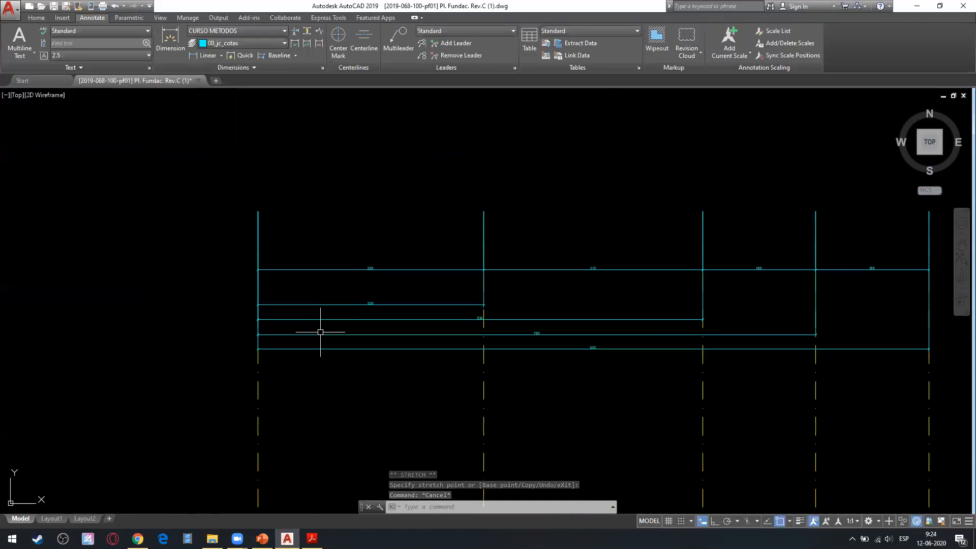
Place a linear dimension between the tops of the first and second axis lines, above the existing dimensions.
middle_click_drag(306, 298, 331, 307)
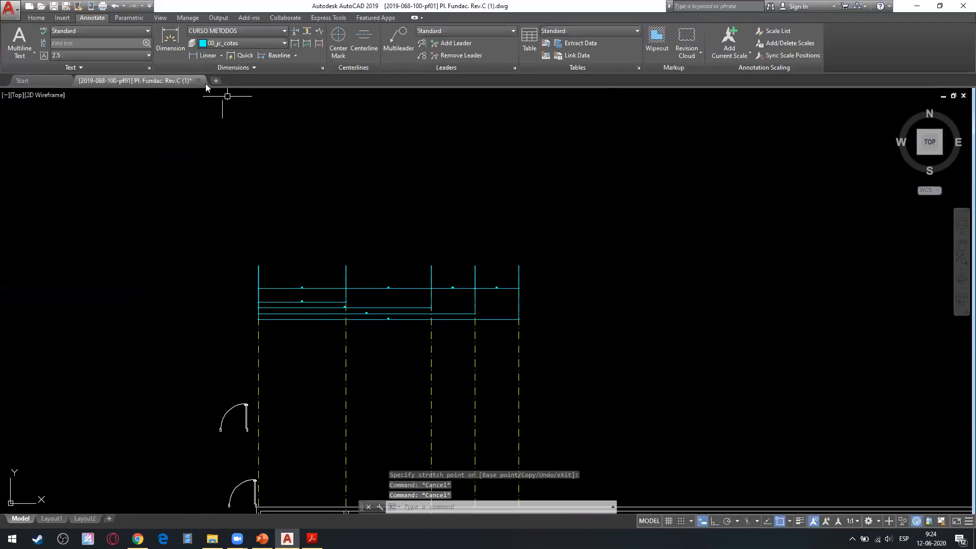
left_click(206, 55)
scroll(269, 221, "up", 4)
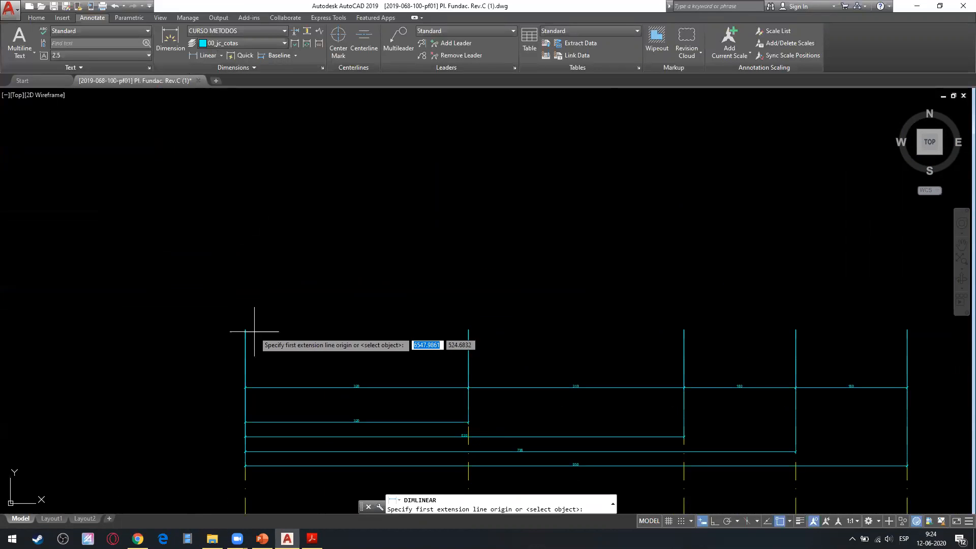
left_click(246, 330)
left_click(468, 329)
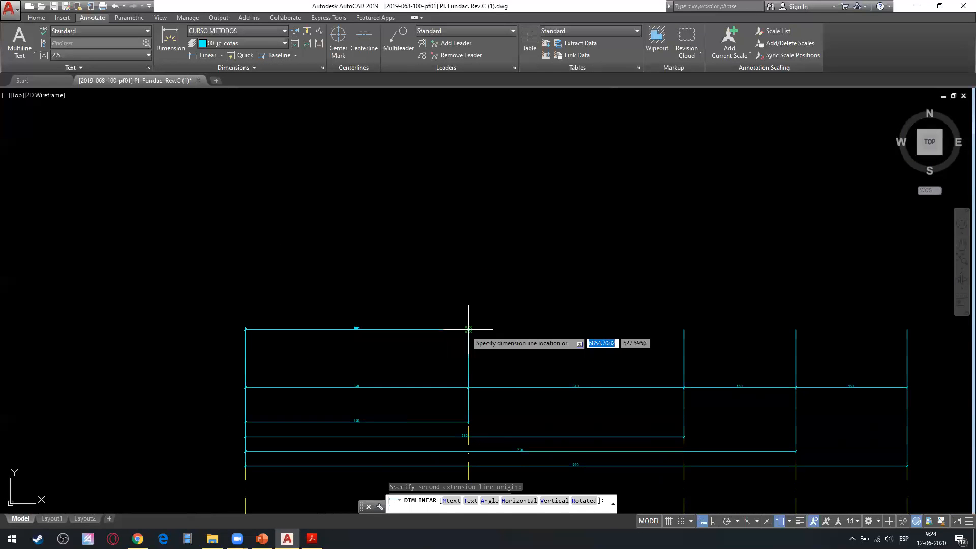
key("Escape")
left_click(346, 265)
key("Escape")
Increase the extension lines' offset from origin in the CURSO METODOS dimension style.
scroll(213, 325, "up", 6)
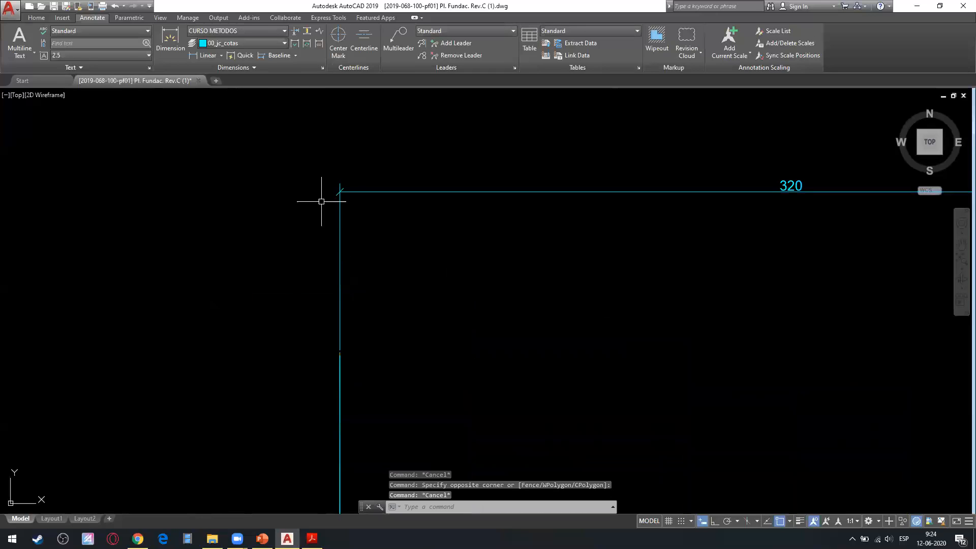
scroll(321, 300, "up", 4)
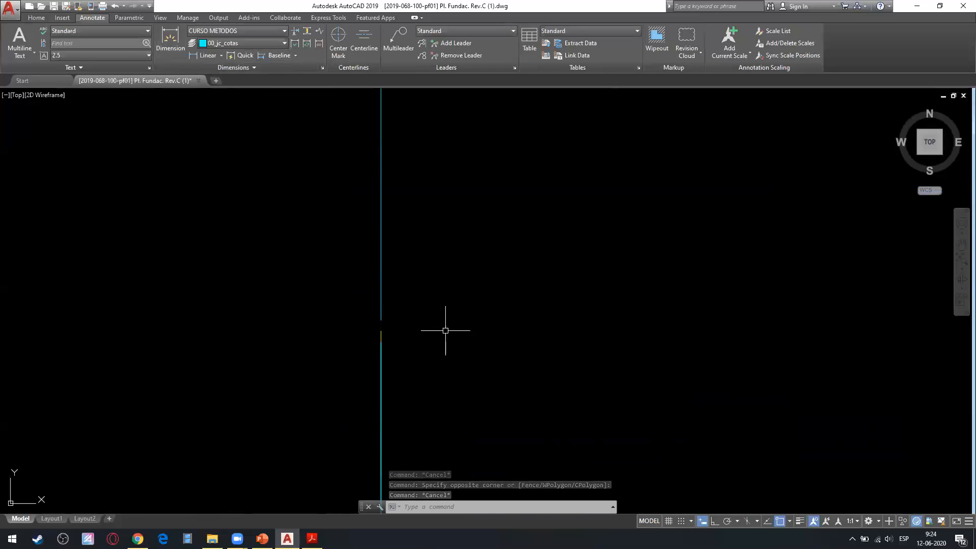
left_click(321, 67)
left_click(593, 245)
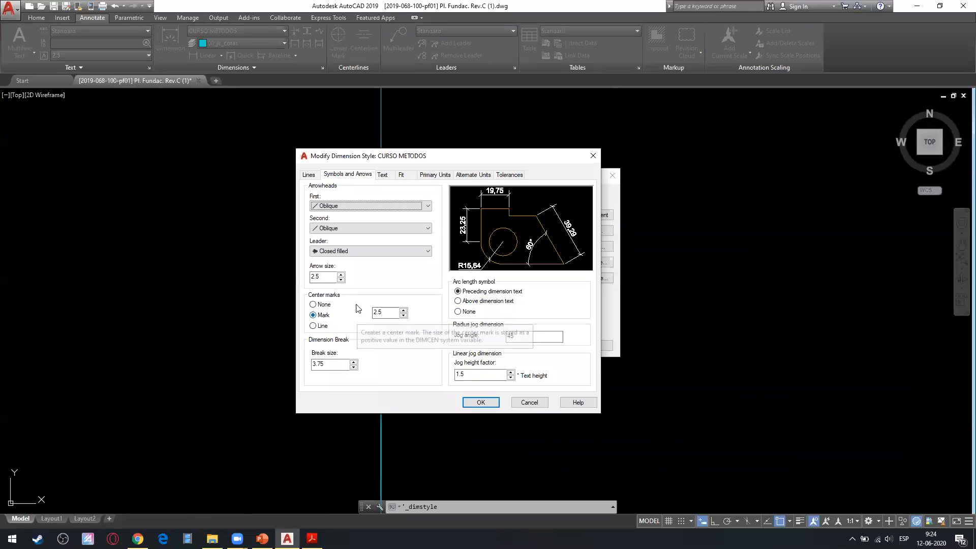
left_click(310, 174)
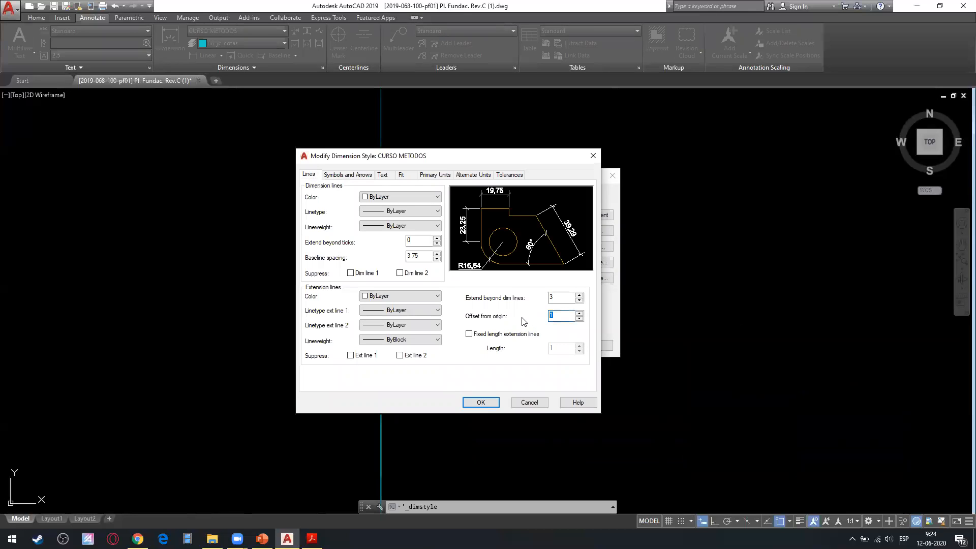
left_click(489, 407)
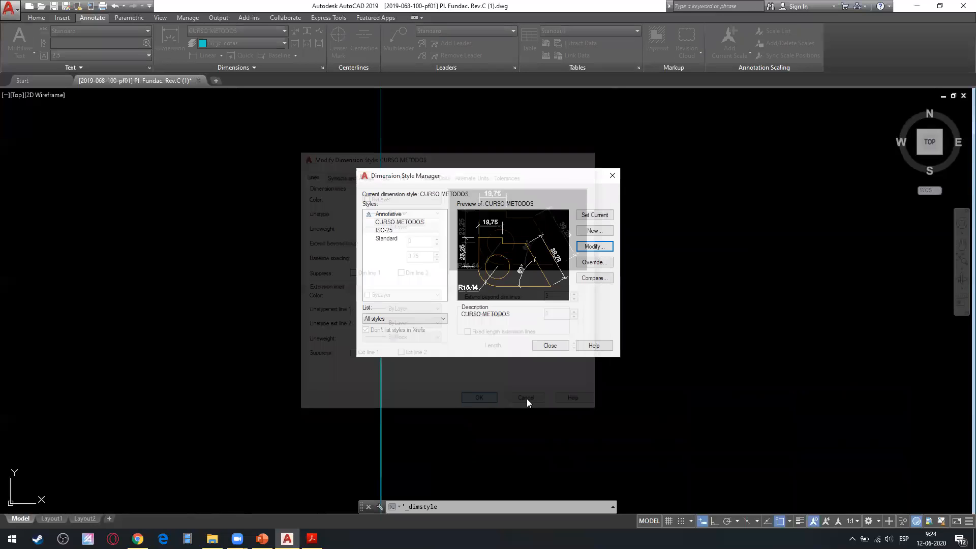
left_click(550, 345)
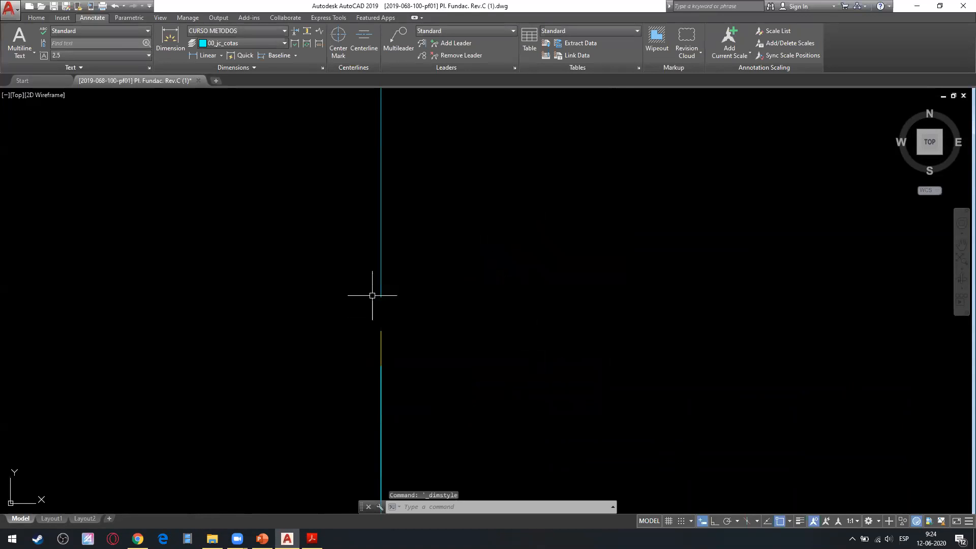
Stretch the new upper linear dimension down closer to the tops of the first and second axis lines.
scroll(523, 320, "down", 7)
scroll(523, 319, "up", 2)
middle_click_drag(521, 318, 497, 318)
scroll(497, 314, "down", 2)
left_click(508, 259)
left_click(485, 274)
scroll(474, 264, "up", 7)
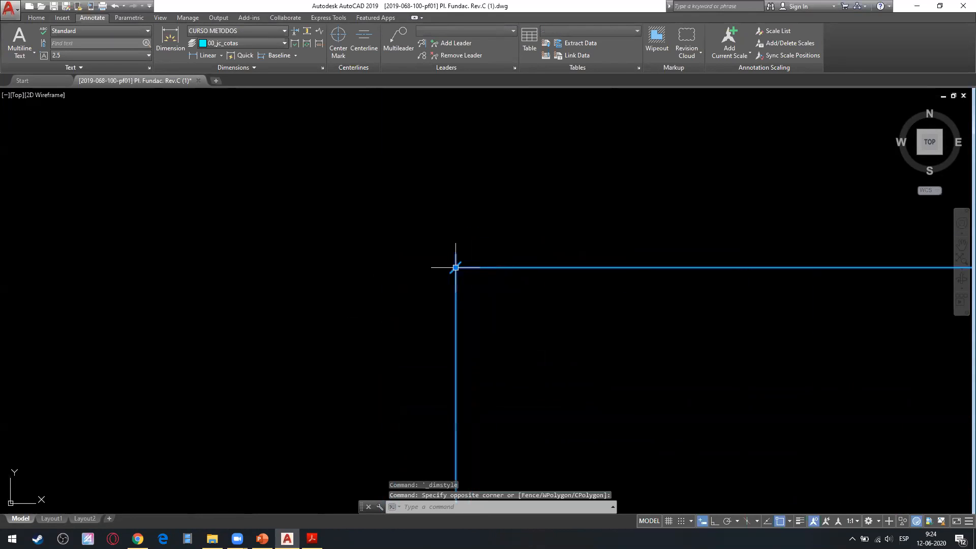
left_click(455, 265)
middle_click_drag(412, 355, 371, 225)
left_click(376, 320)
key("Escape")
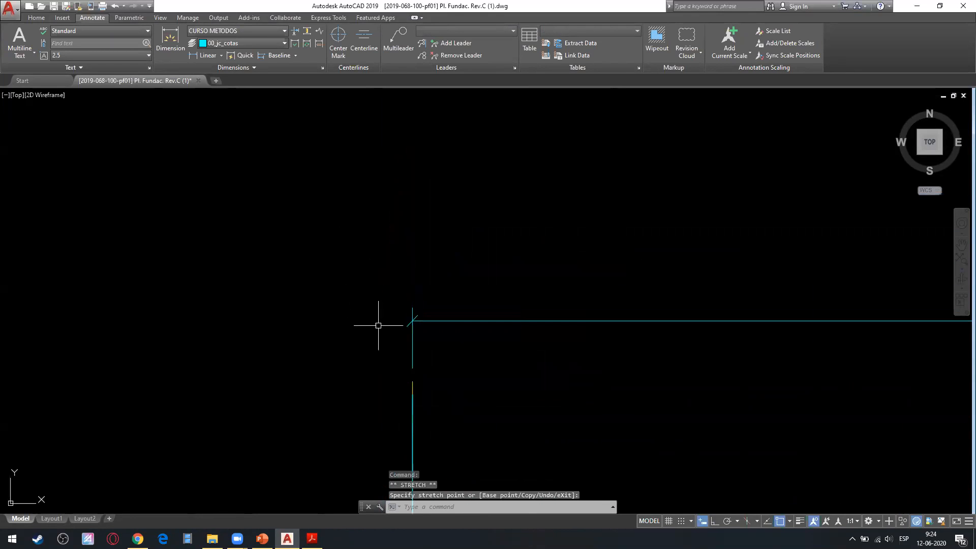
scroll(414, 352, "up", 2)
scroll(419, 351, "down", 3)
scroll(420, 351, "down", 2)
middle_click_drag(419, 351, 186, 330)
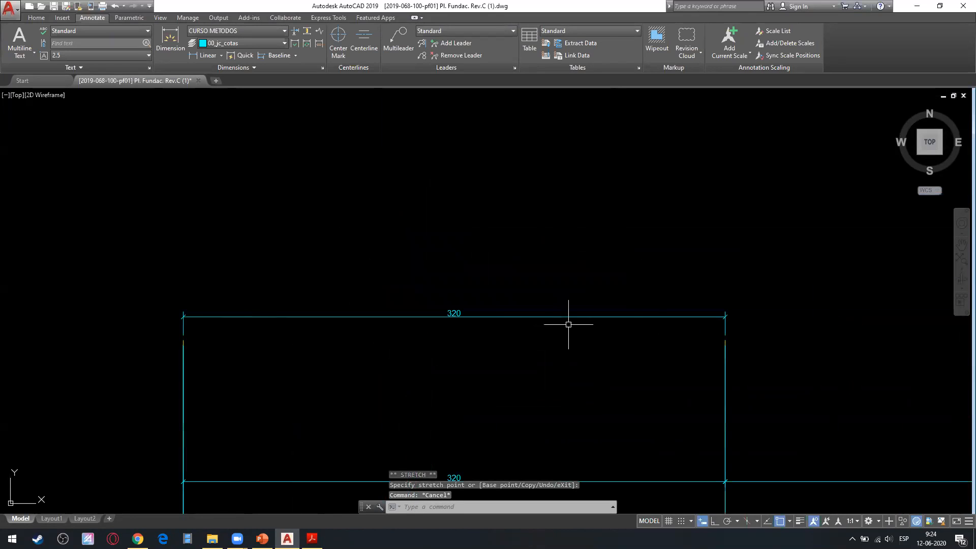
scroll(414, 312, "up", 2)
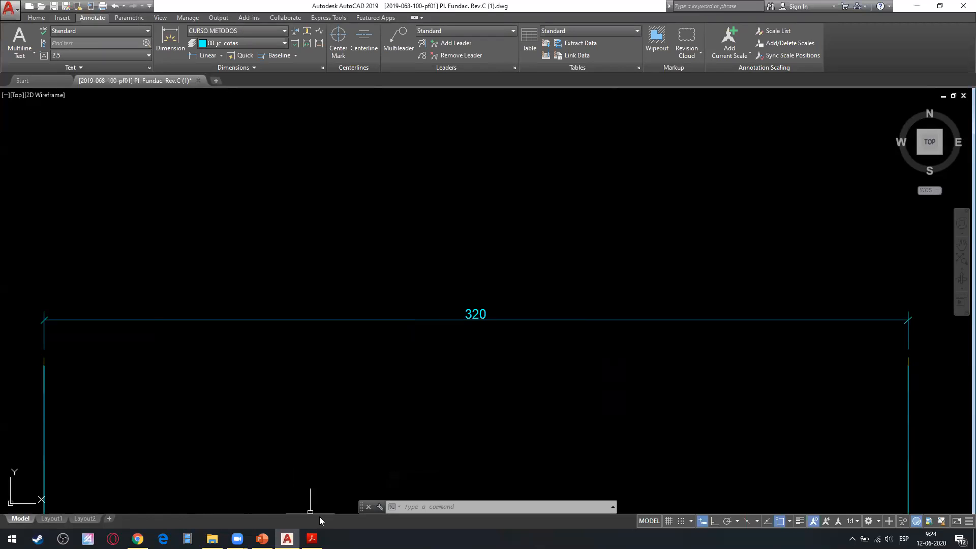
Switch to PowerPoint and show slide 60 about configuring Continue and Baseline dimensioning in AutoCAD.
mouse_move(312, 539)
left_click(262, 539)
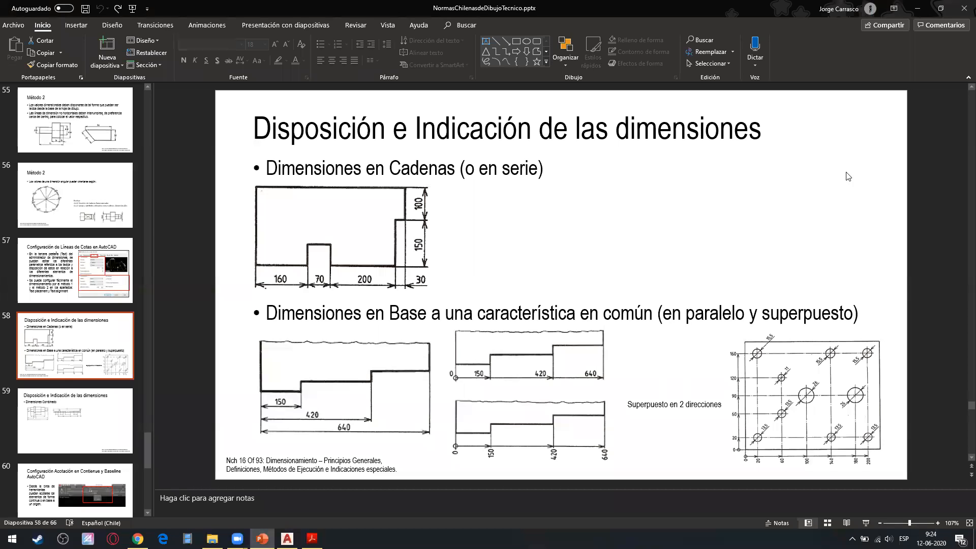
left_click(57, 475)
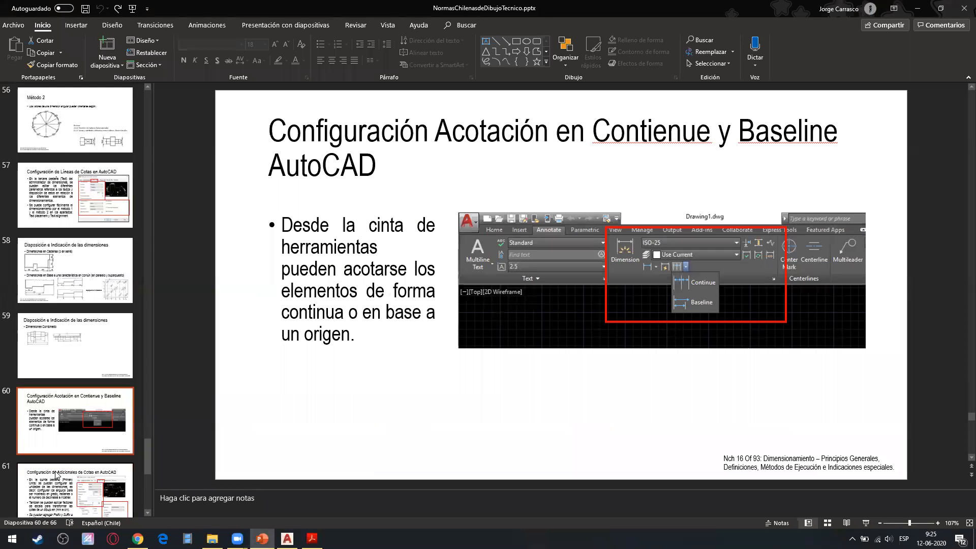
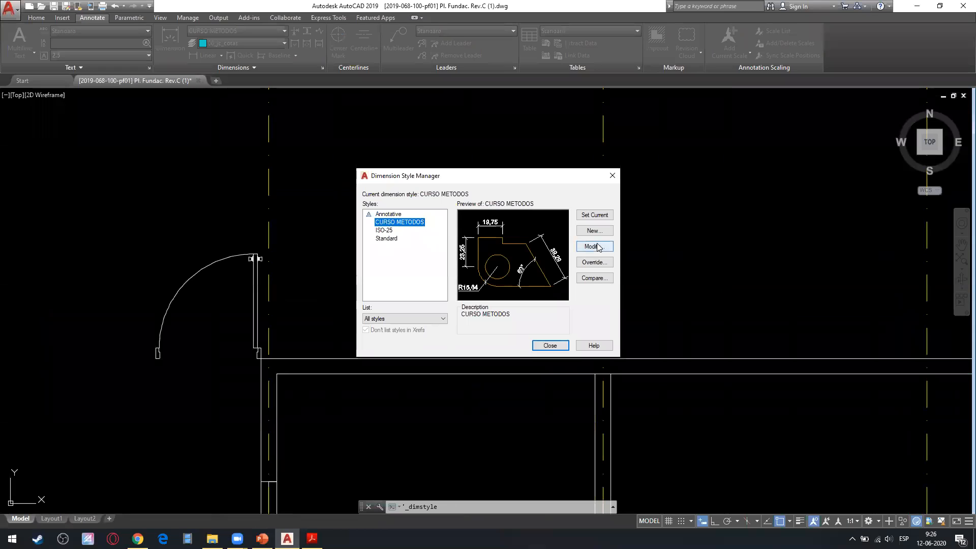
Set the CURSO METODOS dimension style's text height to 17.5 and its arrow size to 8.75.
double_click(425, 254)
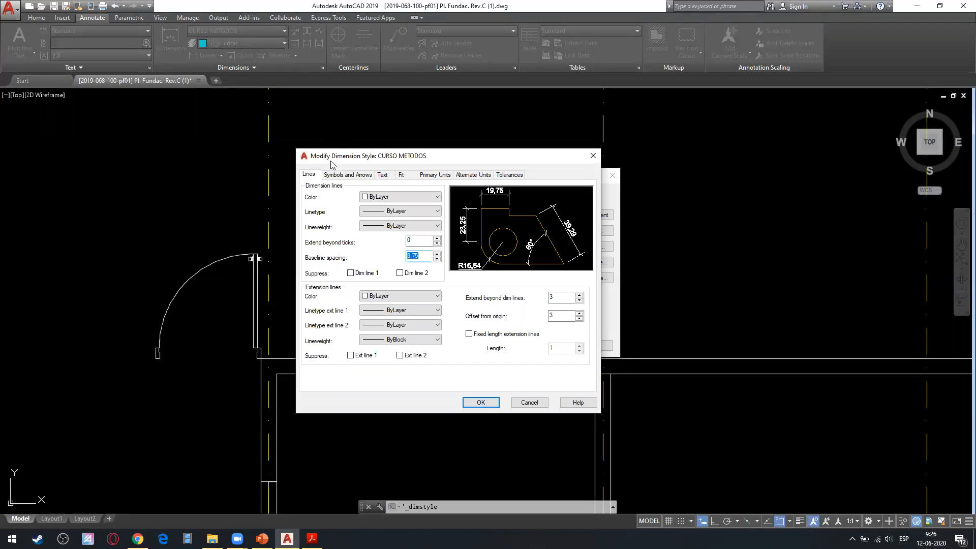
left_click(381, 174)
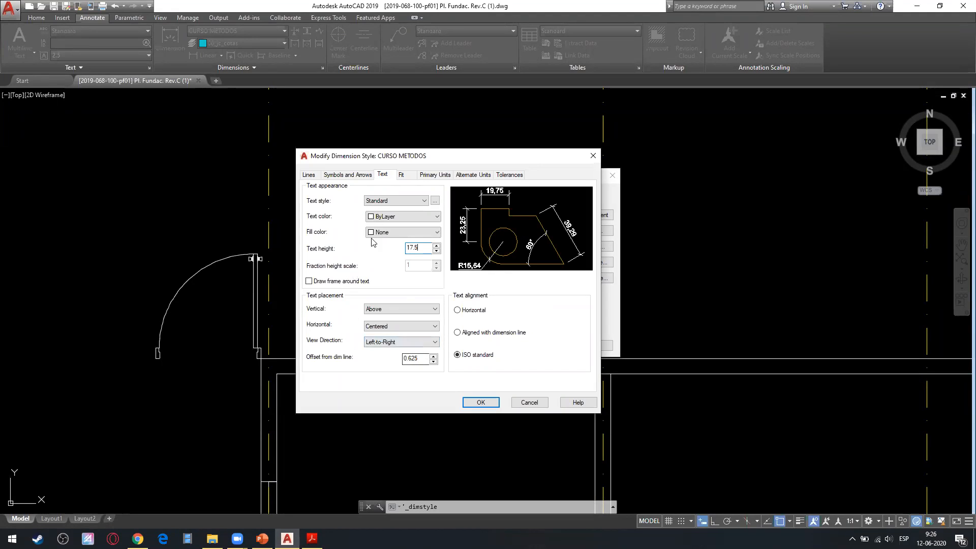
left_click(348, 175)
left_click_drag(335, 277, 298, 278)
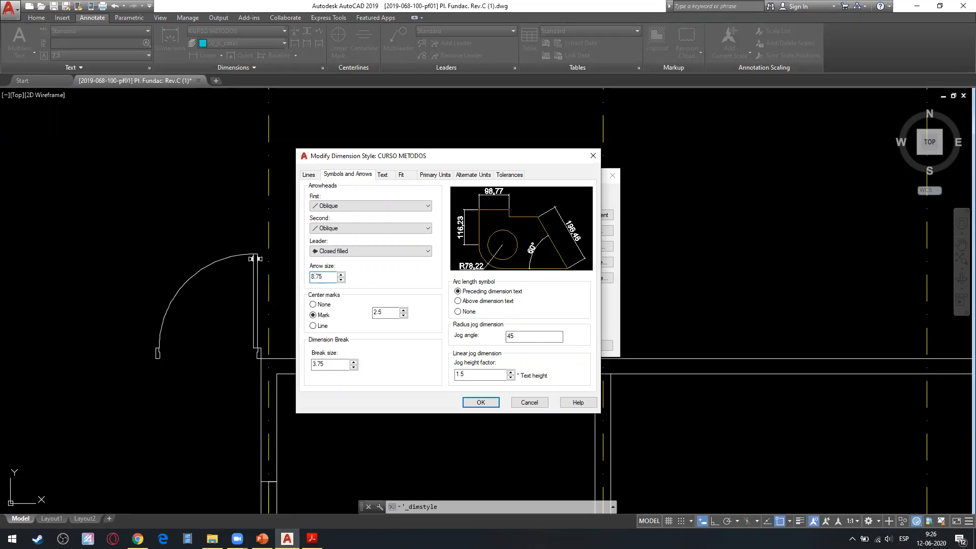
left_click(376, 314)
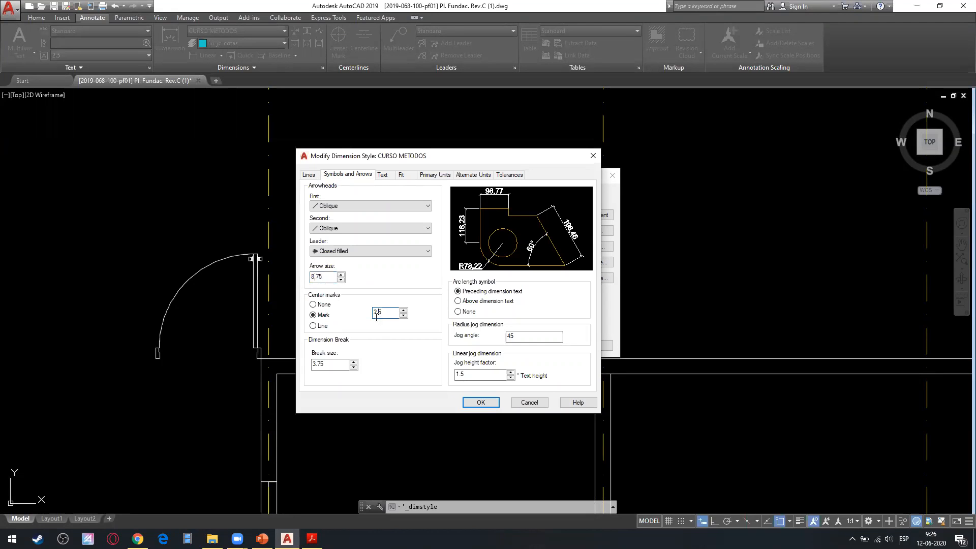
left_click(481, 402)
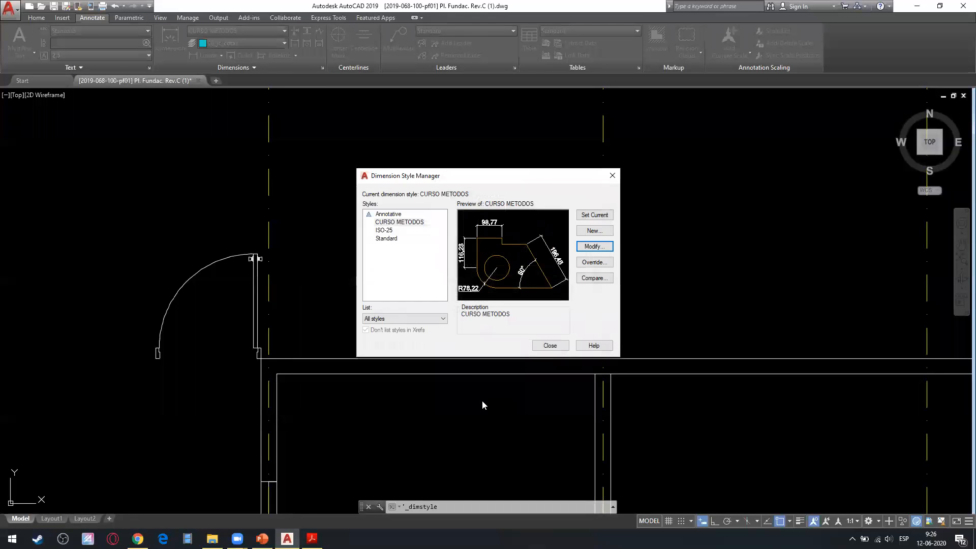
Try to rename the CURSO METODOS dimension style as CURSO METODOS 1:50.
left_click(397, 224)
left_click(599, 248)
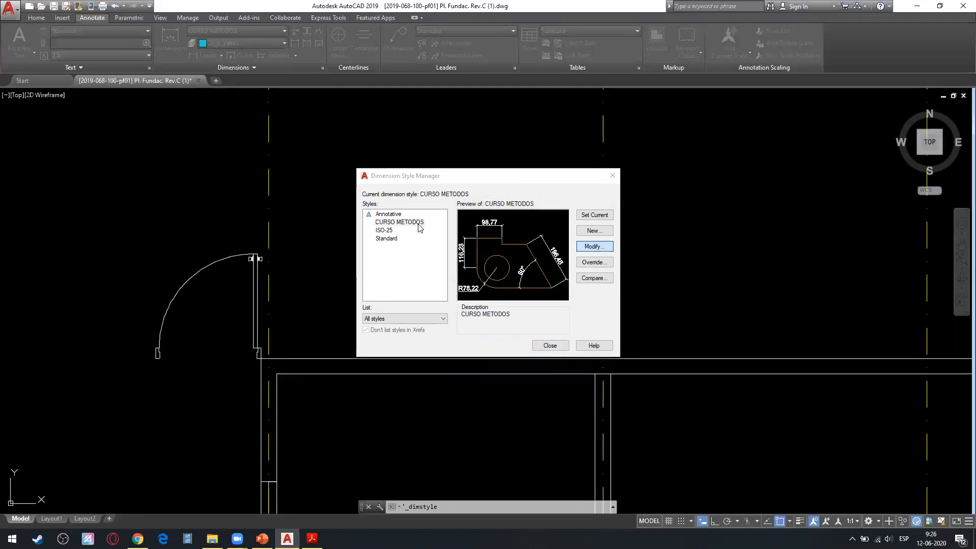
left_click(593, 156)
left_click(387, 222)
right_click(388, 225)
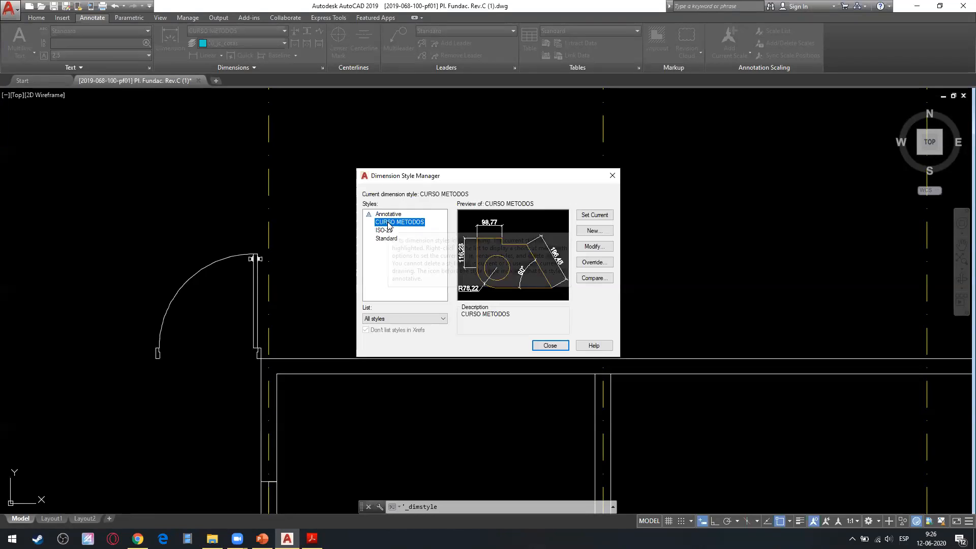
left_click(412, 243)
left_click(424, 222)
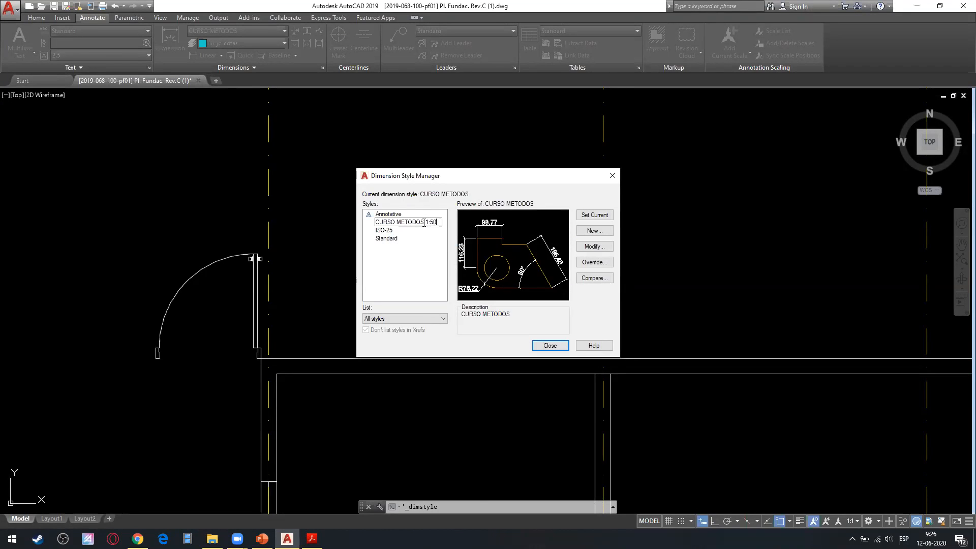
key("Return")
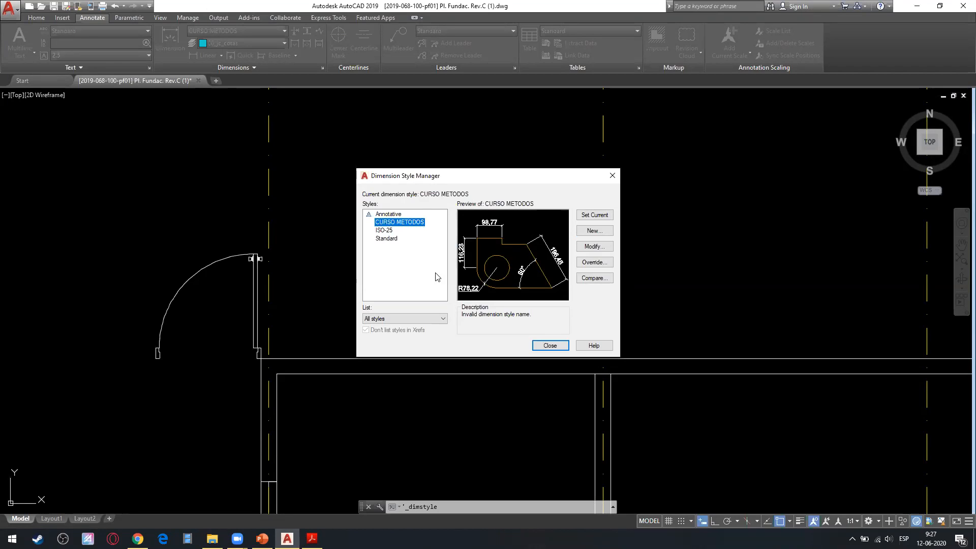
right_click(416, 230)
left_click(438, 239)
left_click_drag(425, 222, 398, 219)
type("1:50")
key("Return")
right_click(403, 226)
left_click(417, 231)
left_click_drag(426, 222, 409, 222)
key("F1")
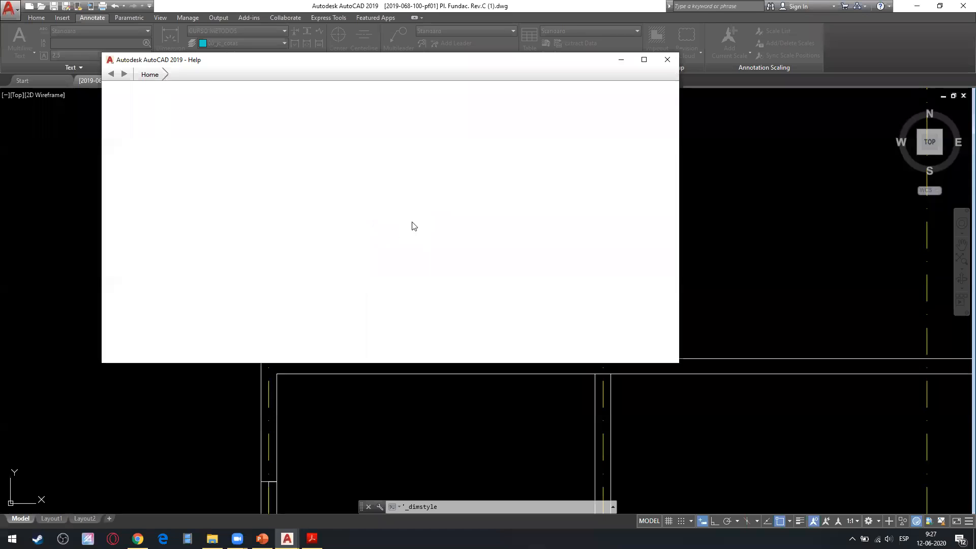
left_click(675, 59)
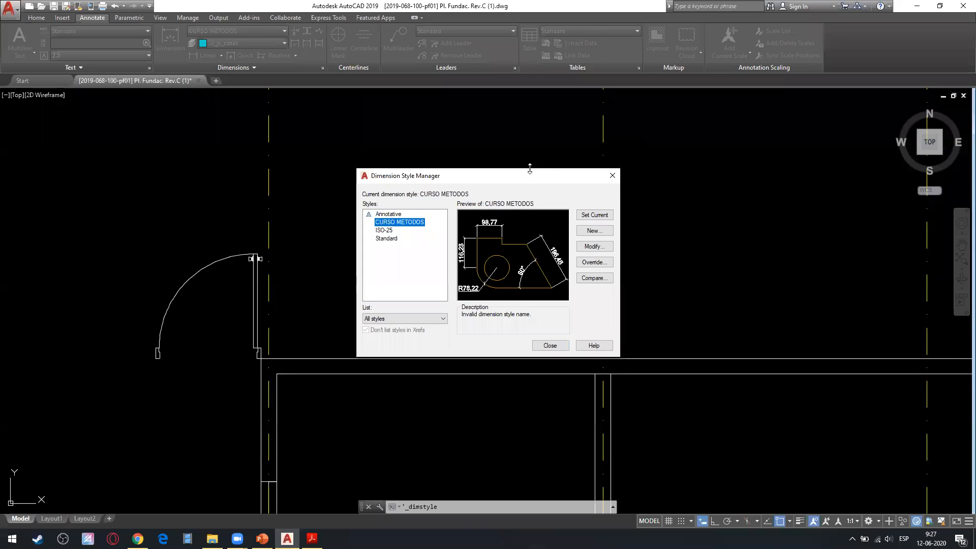
Rename the CURSO METODOS dimension style as CURSO 1_50 and close the style manager.
right_click(410, 222)
left_click(430, 236)
type("CURSO 1")
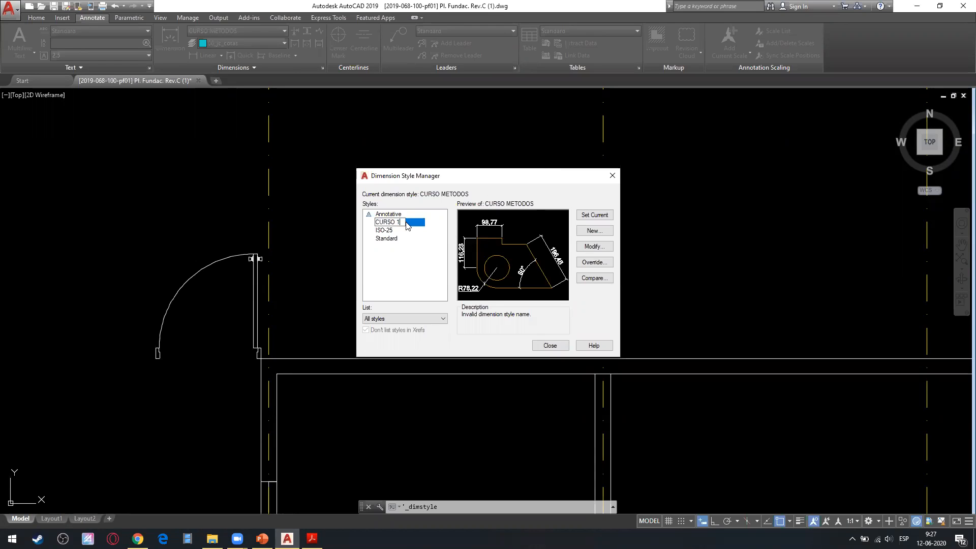
type("_50")
key("Return")
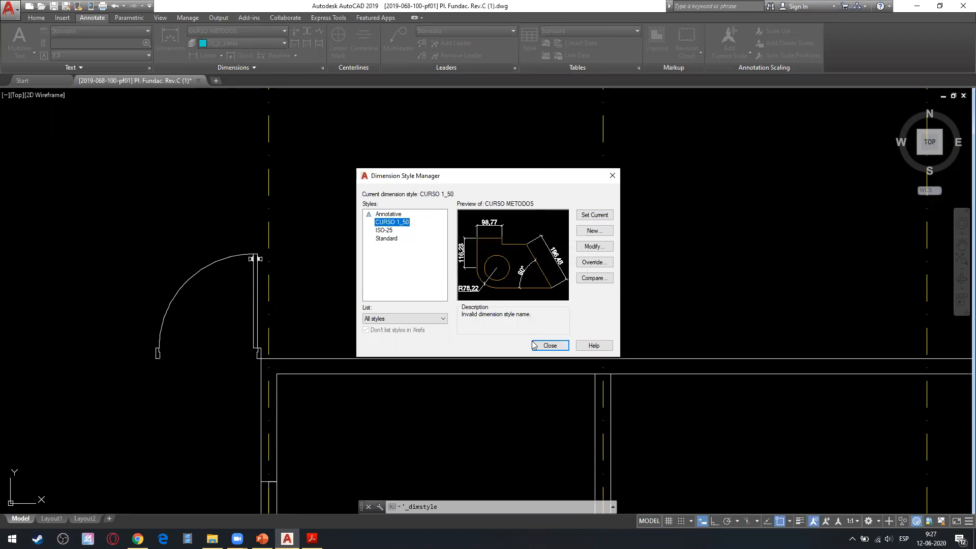
left_click(550, 345)
Place a linear dimension between the first and second axis lines where they cross the upper wall's outer line, with the dimension line above the wall.
scroll(442, 257, "down", 4)
scroll(442, 192, "up", 4)
middle_click_drag(462, 171, 431, 245)
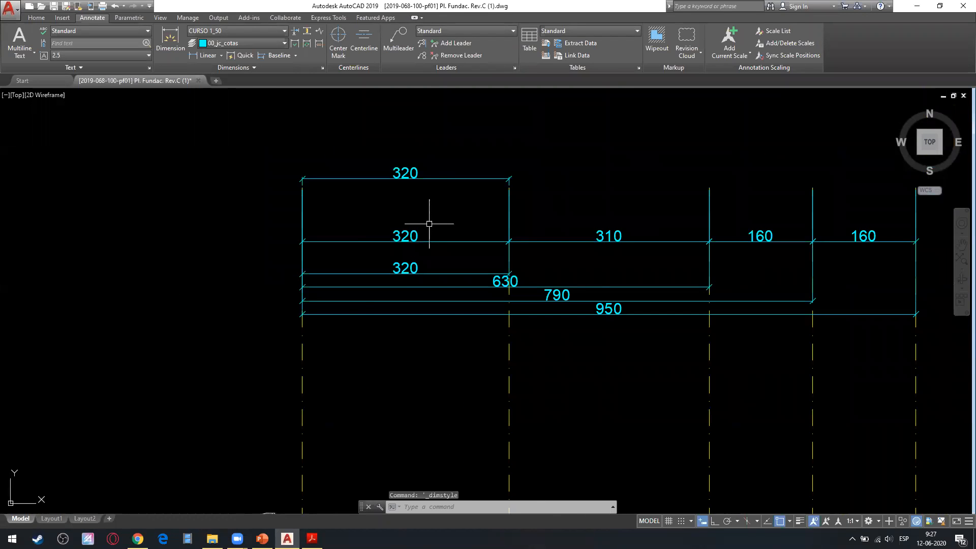
scroll(430, 248, "up", 4)
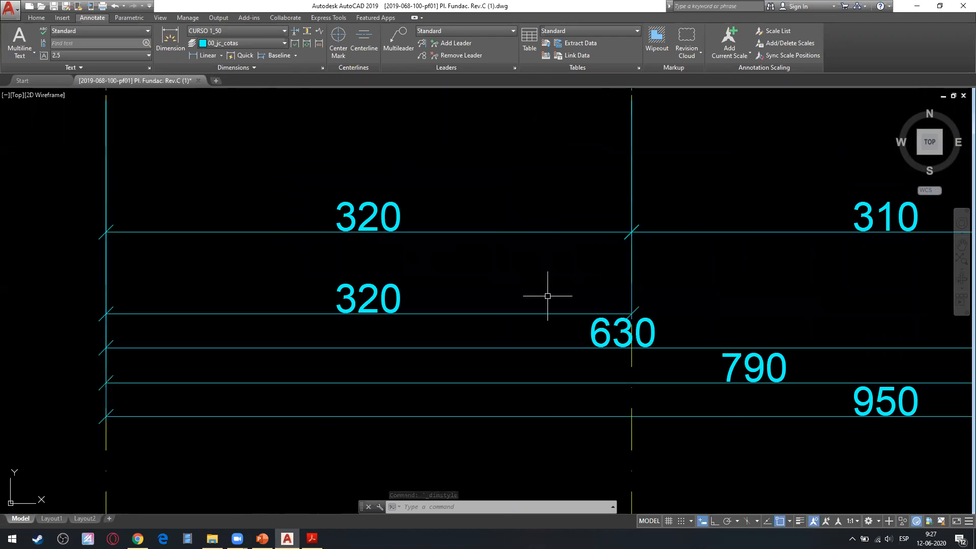
scroll(504, 310, "down", 8)
scroll(464, 305, "up", 4)
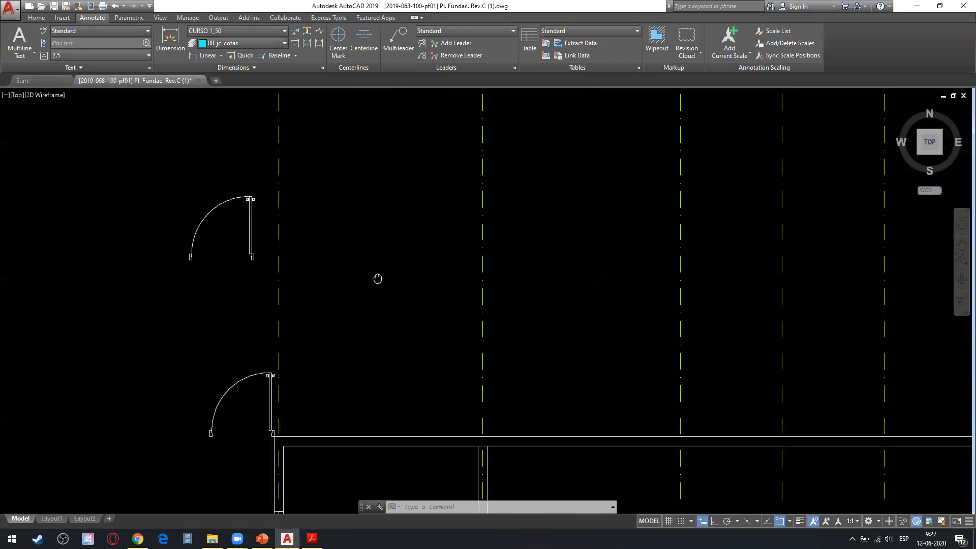
left_click(208, 55)
scroll(229, 437, "up", 4)
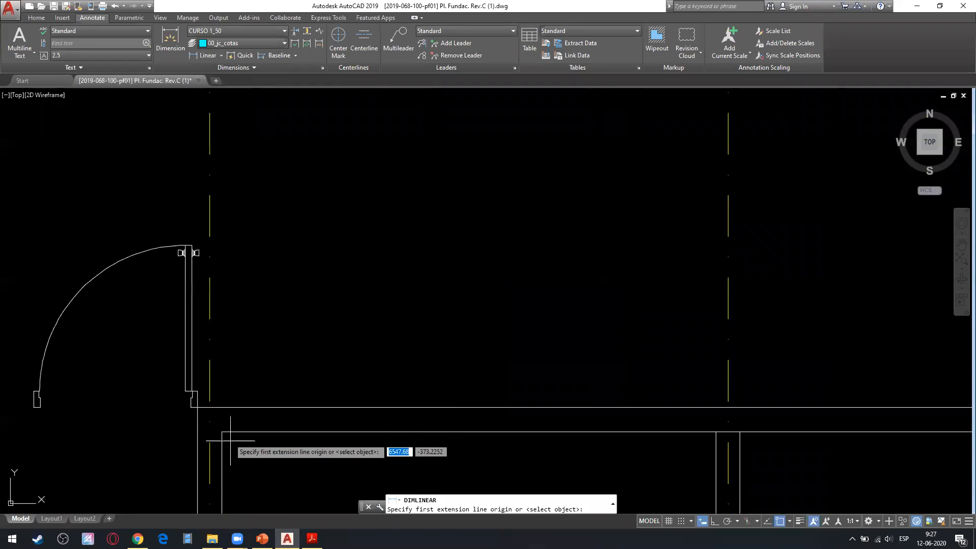
left_click(208, 407)
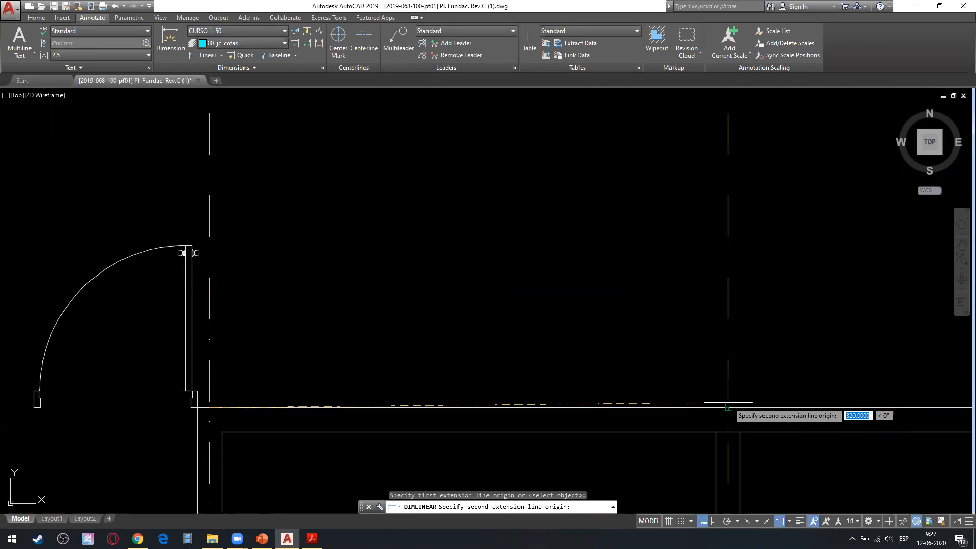
left_click(727, 400)
left_click(569, 265)
Change the CURSO 1_50 style's first and second arrowheads to Architectural tick with an arrow size of 10.
scroll(562, 289, "down", 2)
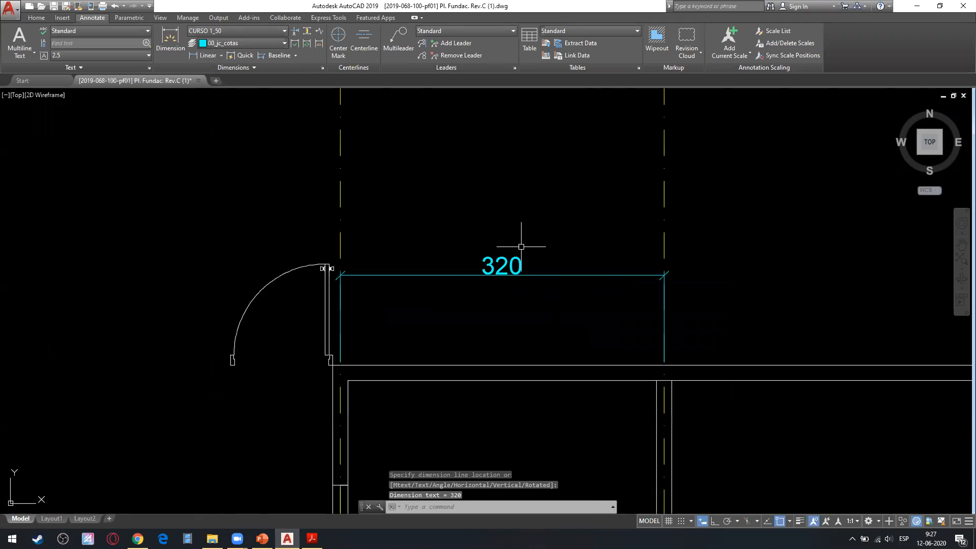
scroll(666, 277, "up", 5)
scroll(627, 283, "down", 3)
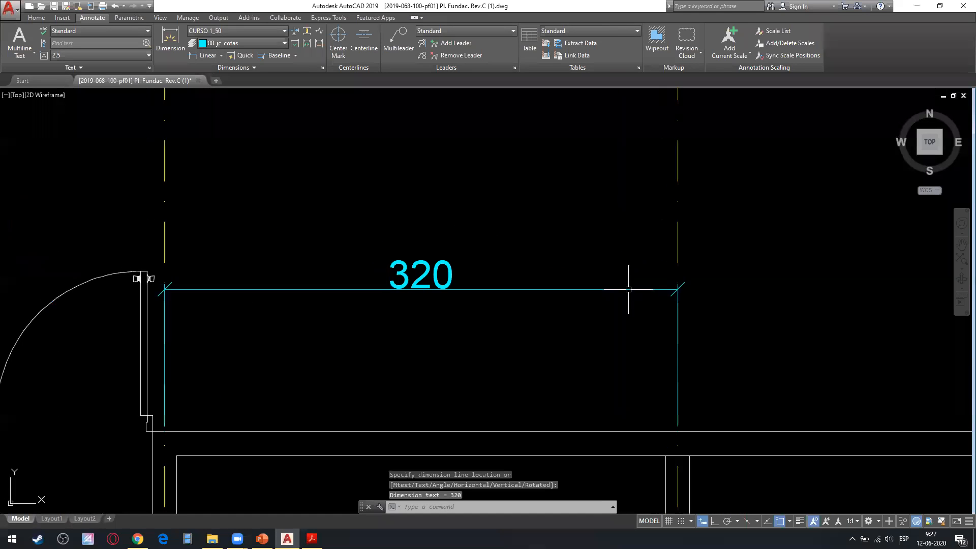
left_click(322, 68)
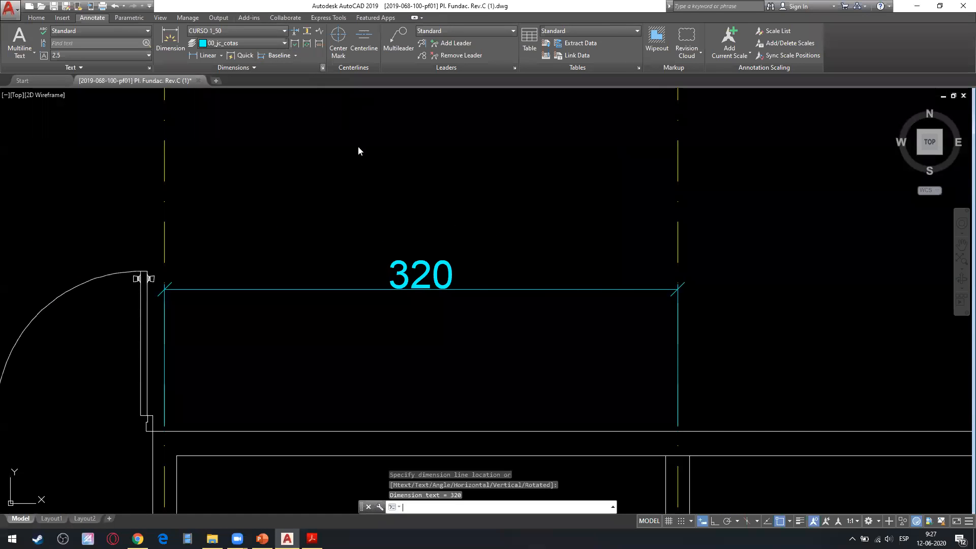
left_click(594, 246)
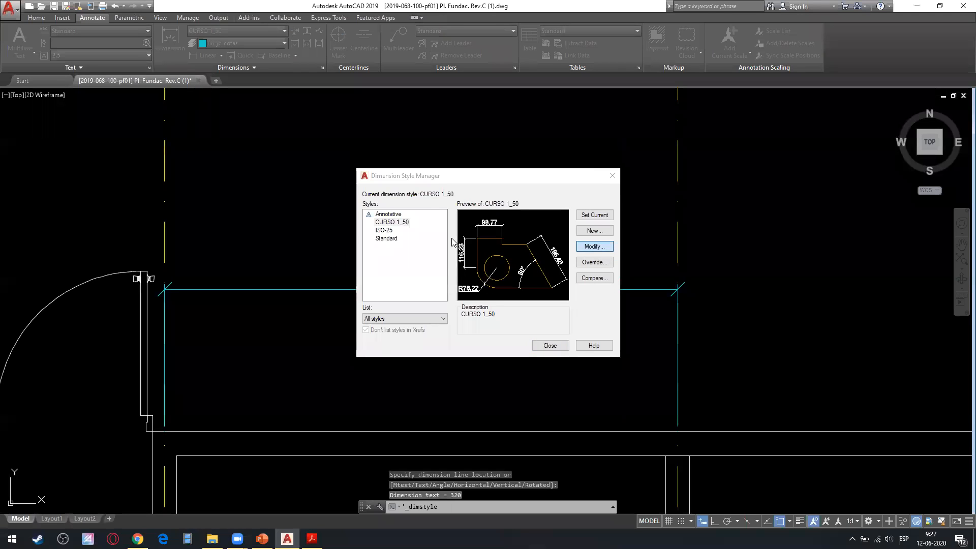
left_click(375, 209)
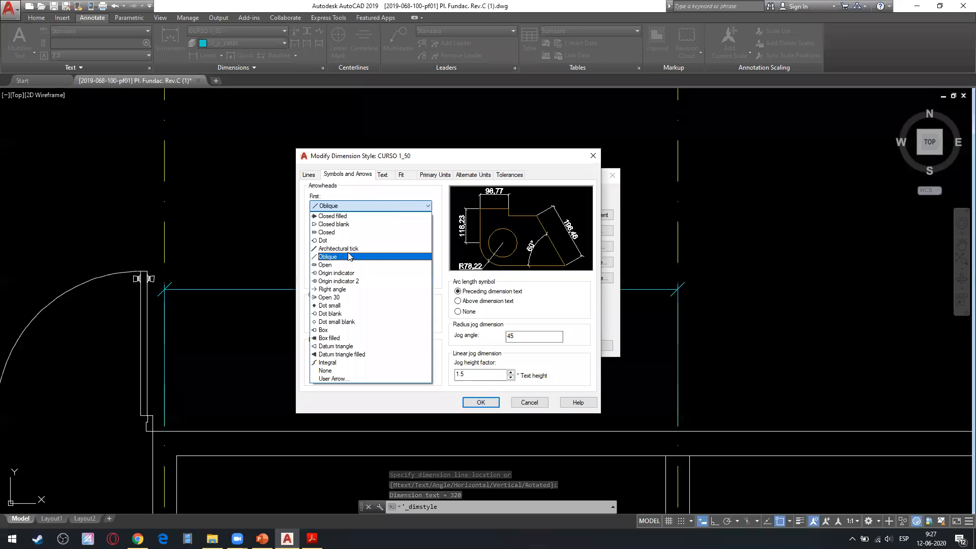
left_click(364, 244)
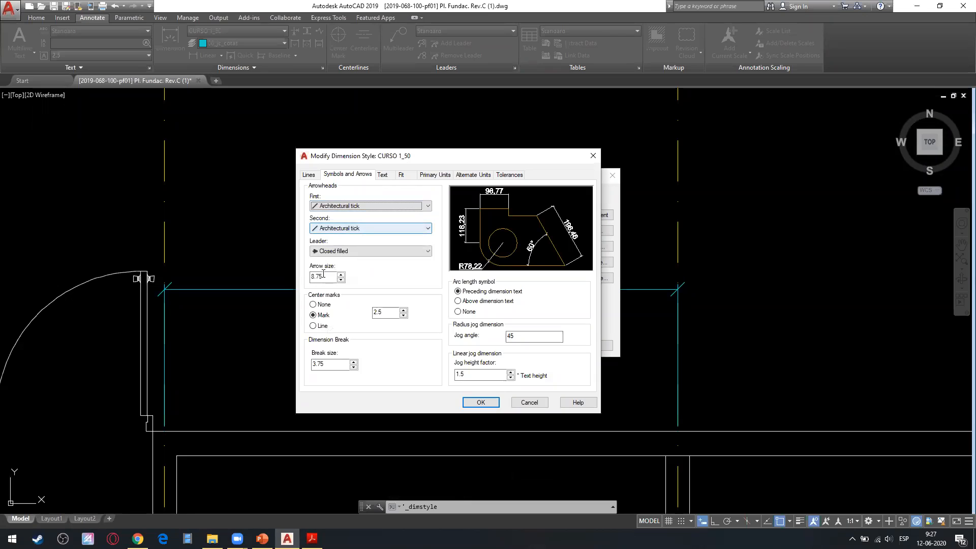
left_click_drag(328, 278, 294, 274)
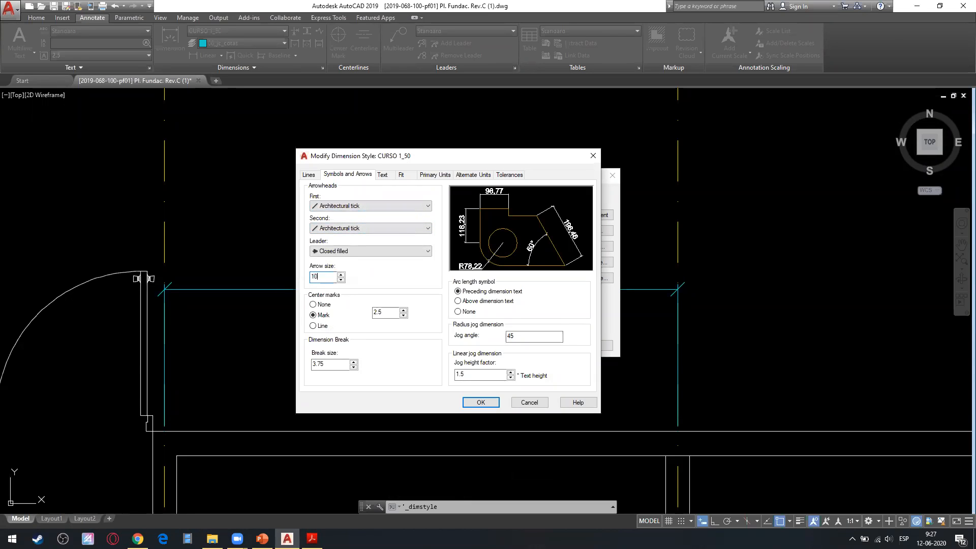
left_click(480, 402)
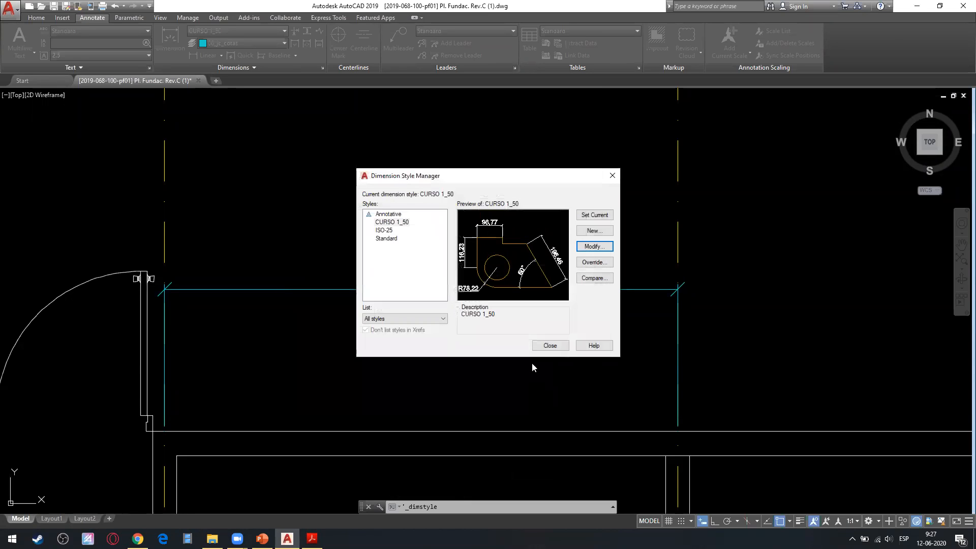
left_click(549, 348)
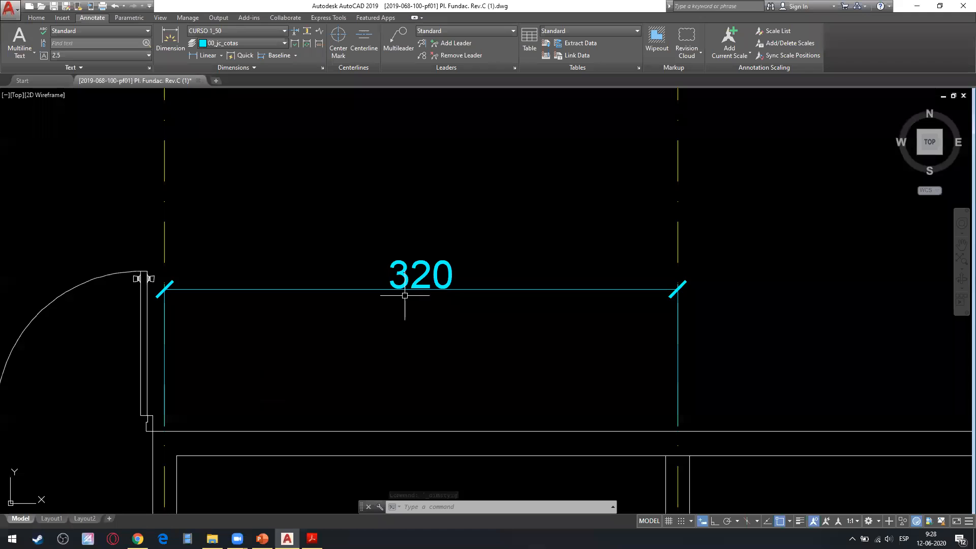
Set the text's offset from the dimension line to 1 in the CURSO 1_50 style.
scroll(403, 305, "up", 5)
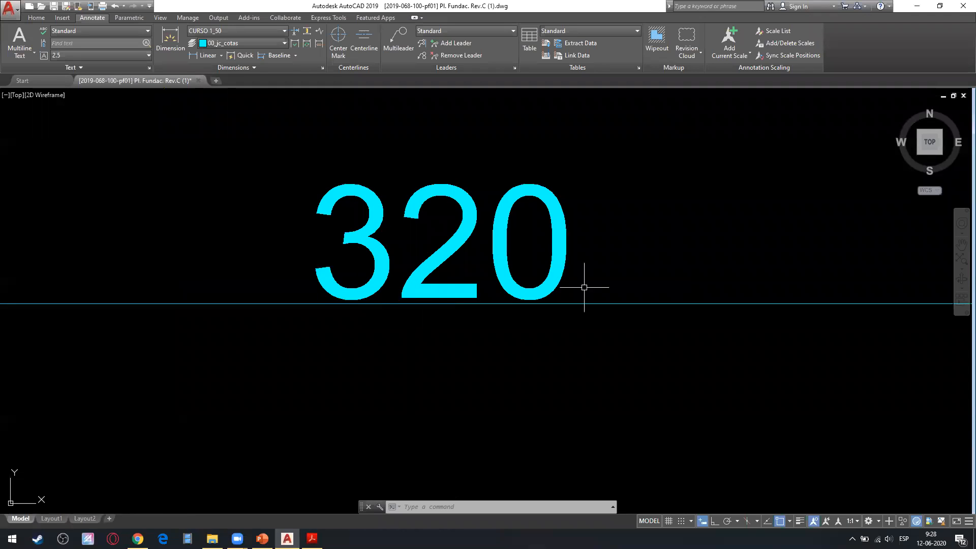
left_click(322, 68)
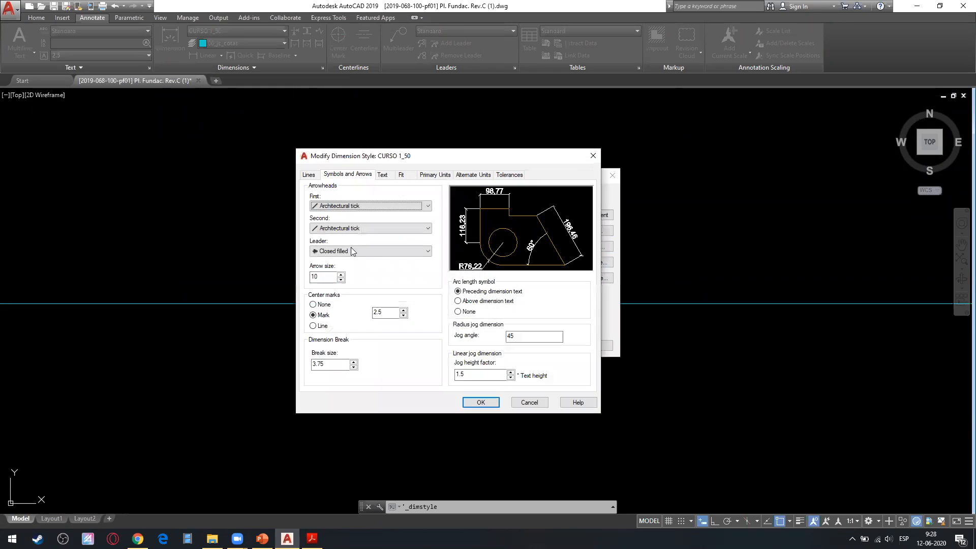
left_click(381, 175)
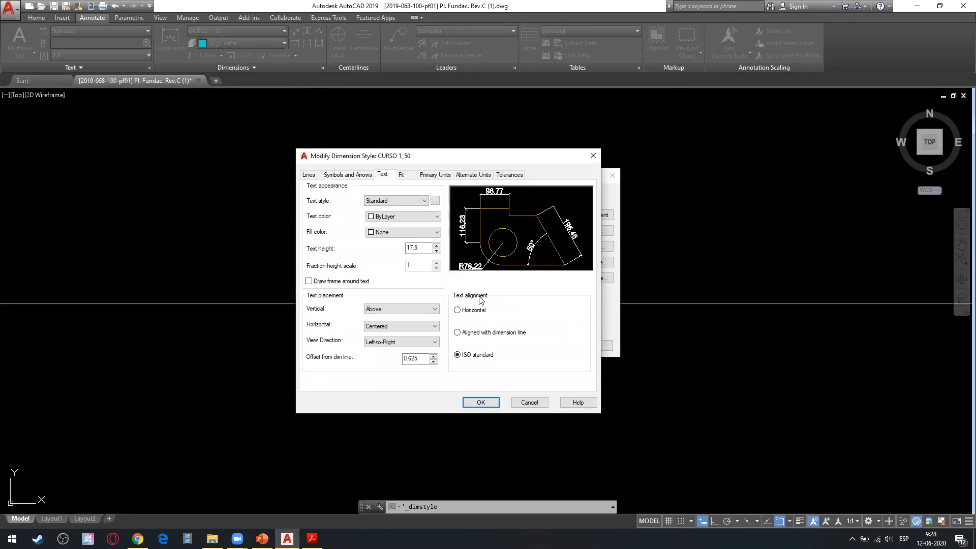
left_click_drag(420, 361, 370, 364)
type("1")
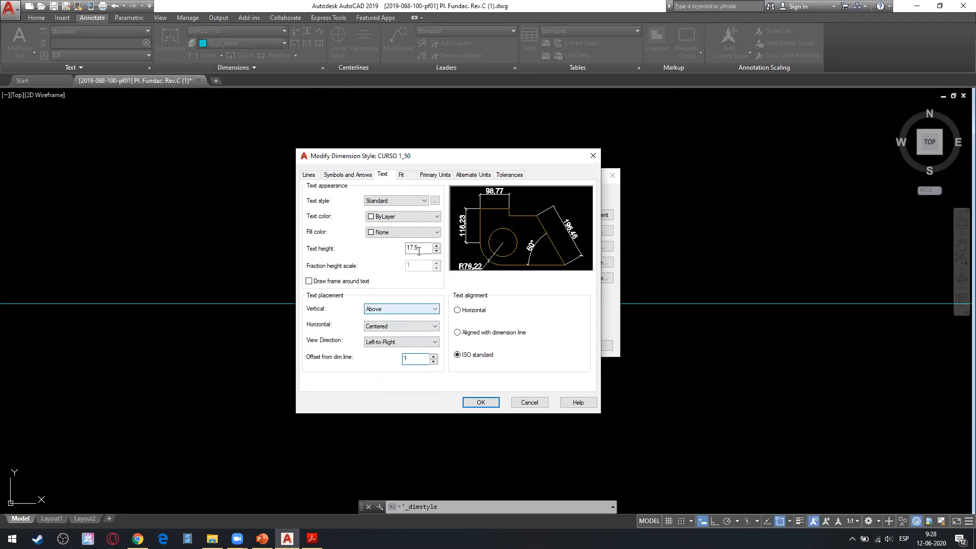
left_click(480, 402)
left_click(547, 345)
Increase the text's offset from the dimension line further in the CURSO 1_50 style and check the gap on the new linear dimension.
scroll(545, 345, "down", 4)
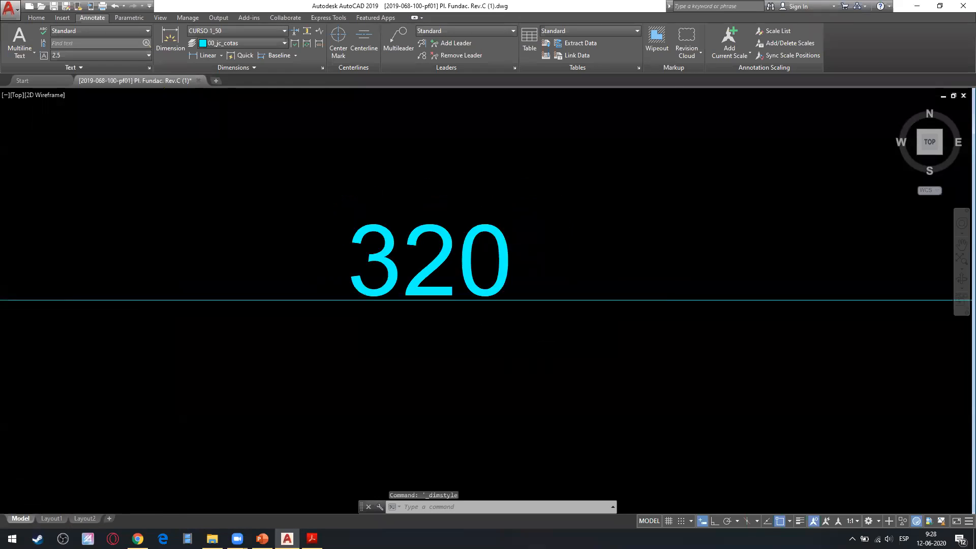
scroll(533, 284, "up", 4)
left_click(517, 291)
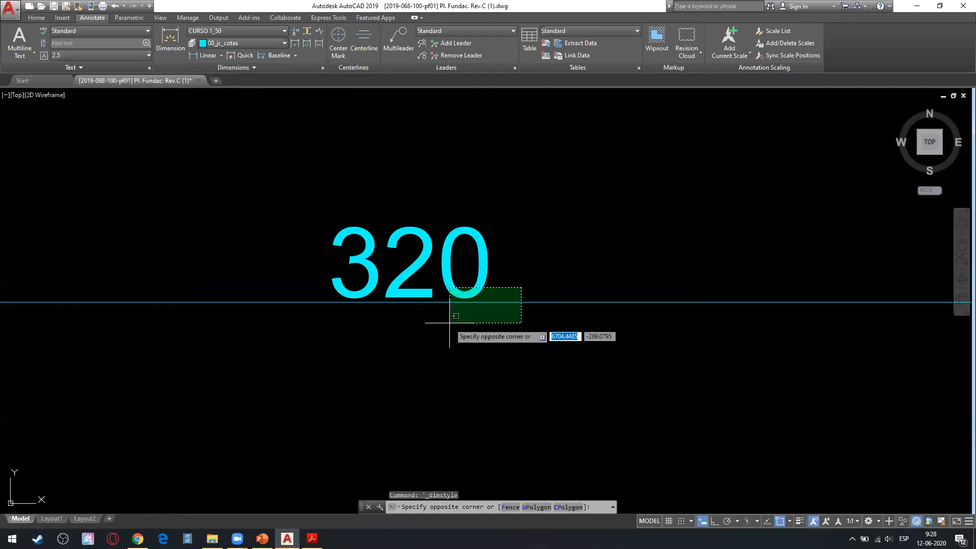
left_click(422, 350)
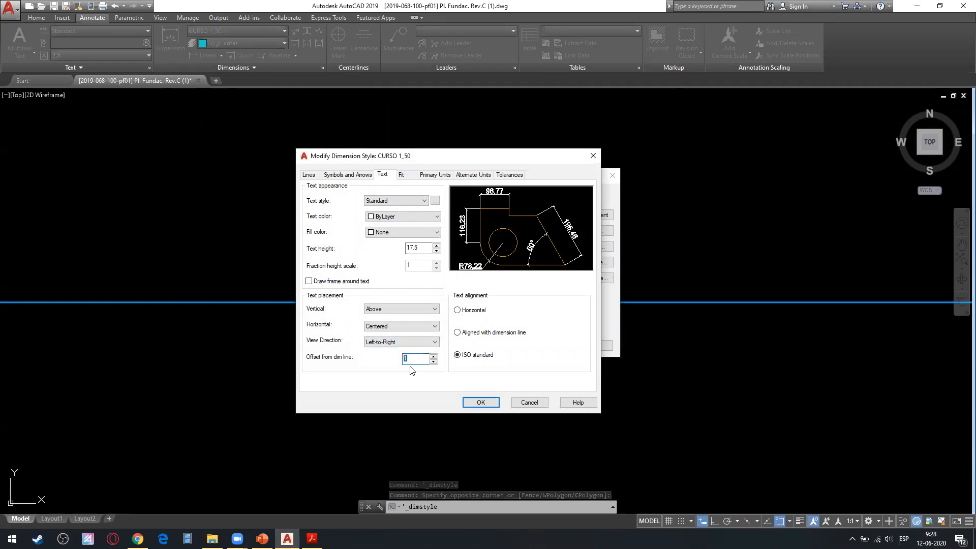
left_click(480, 402)
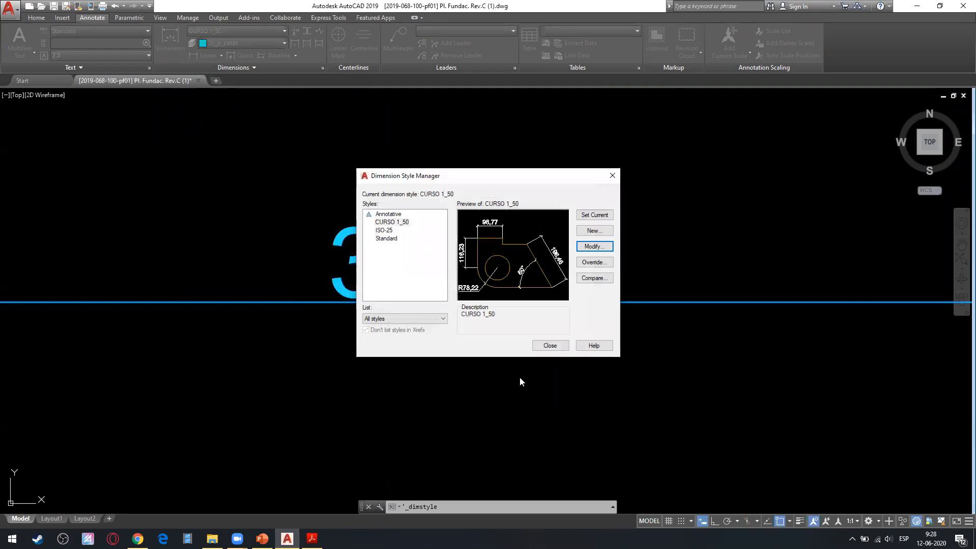
left_click(550, 345)
scroll(442, 299, "down", 5)
scroll(440, 270, "up", 5)
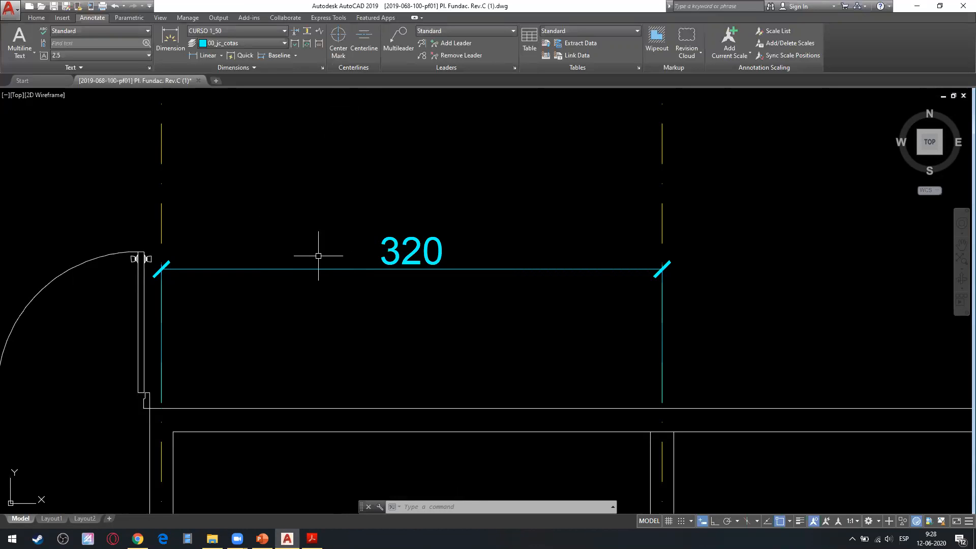
Try linear dimension precisions of 0 and 0.0 in the CURSO 1_50 style's primary units, and set the precision back to 0.00.
scroll(426, 295, "down", 2)
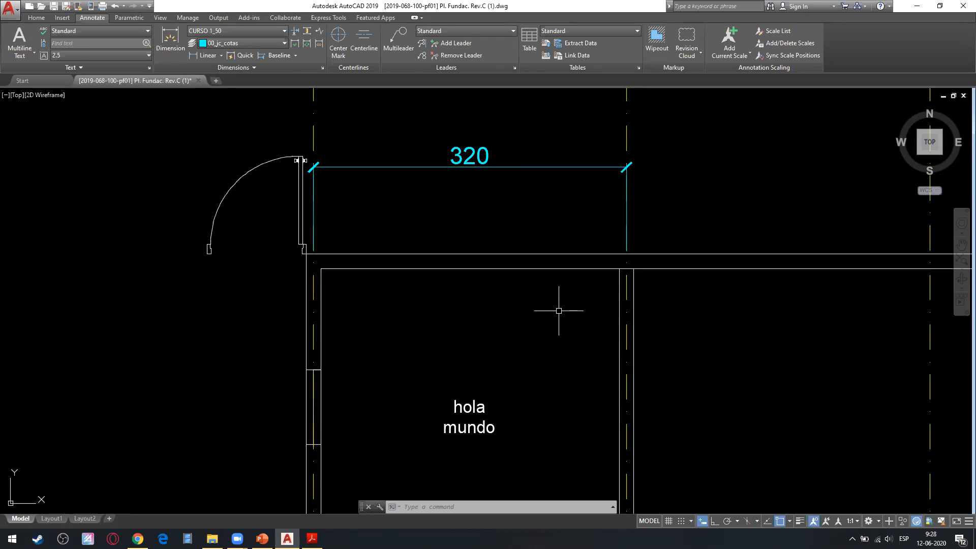
left_click(323, 68)
left_click(592, 245)
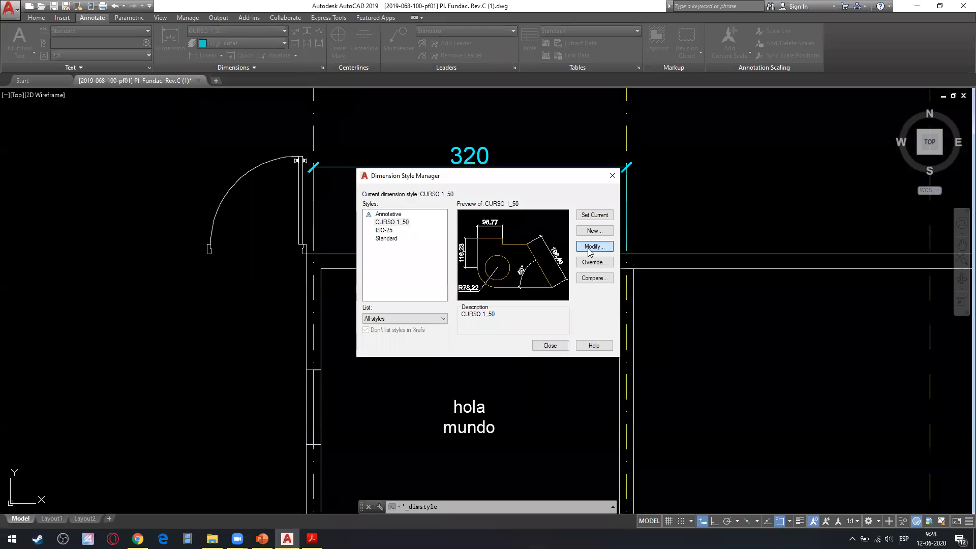
left_click(450, 173)
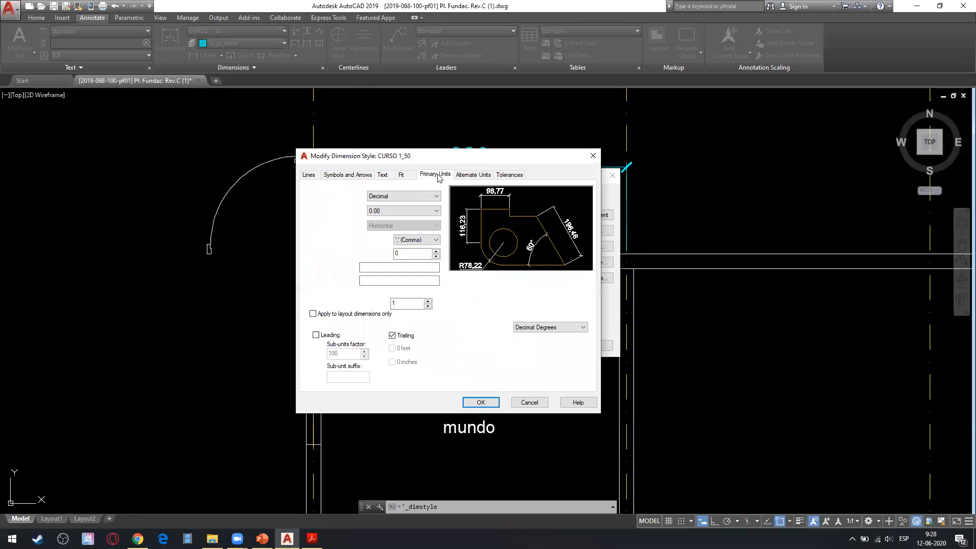
left_click_drag(487, 167, 795, 172)
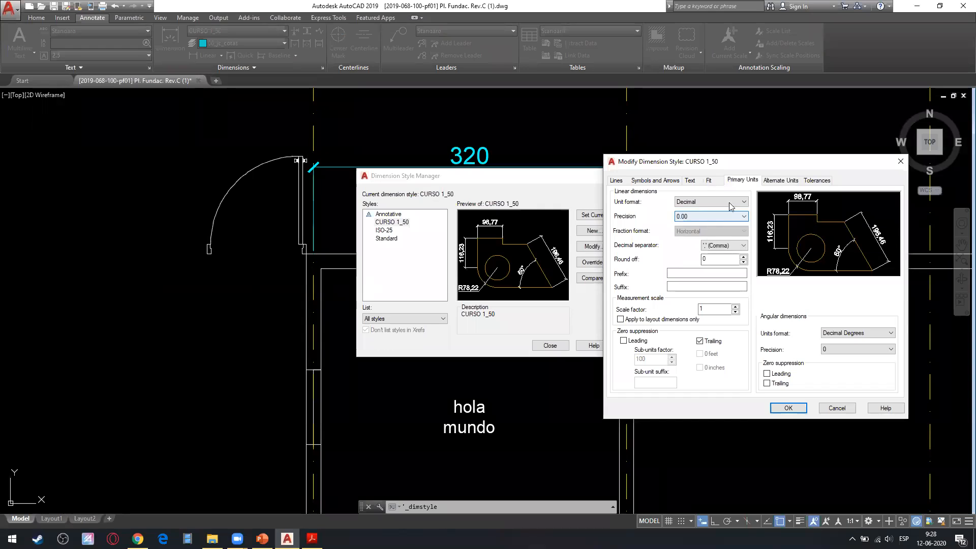
left_click(706, 215)
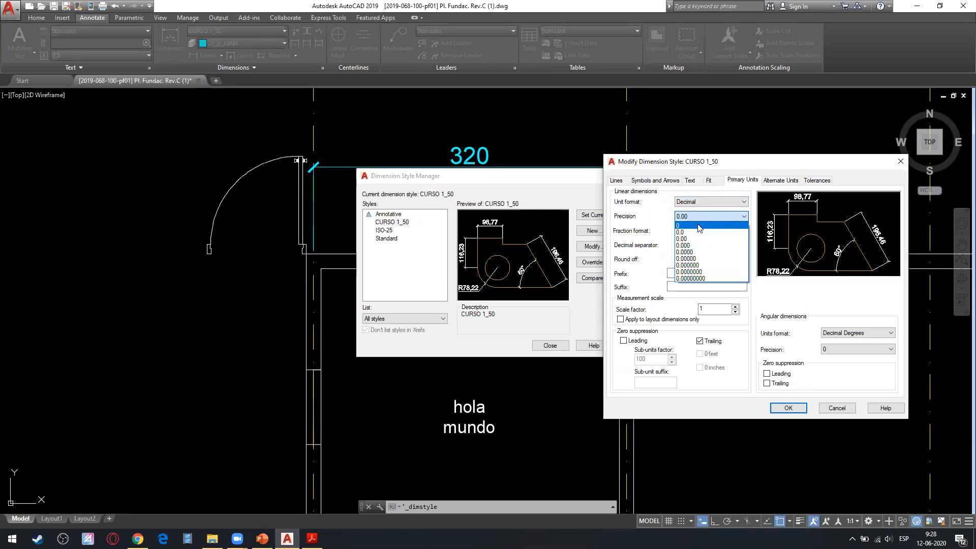
left_click(698, 227)
left_click(689, 218)
left_click(692, 233)
left_click(693, 217)
left_click(694, 239)
Add the suffix m to the CURSO 1_50 style's linear dimensions, set the measurement scale factor to 0.01, and apply both.
left_click(686, 286)
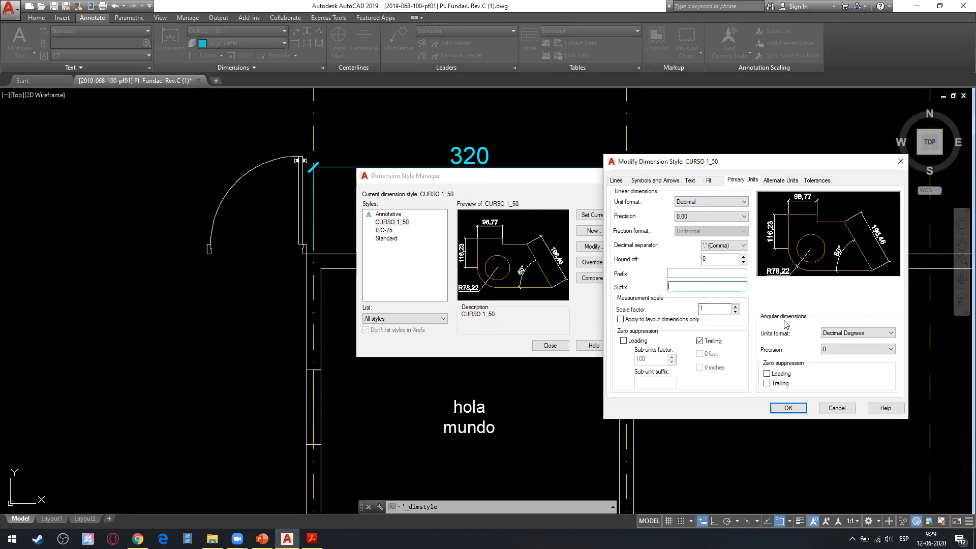
type("m")
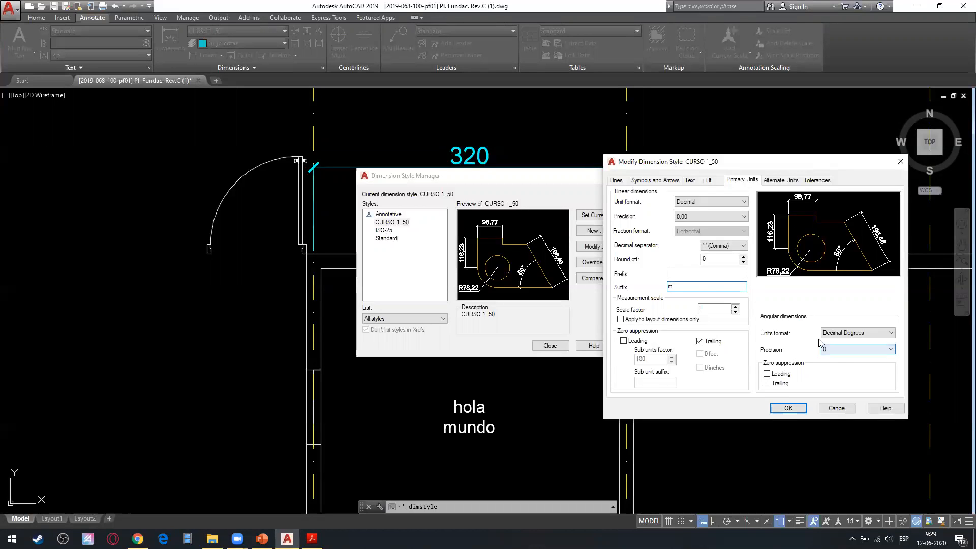
key("Tab")
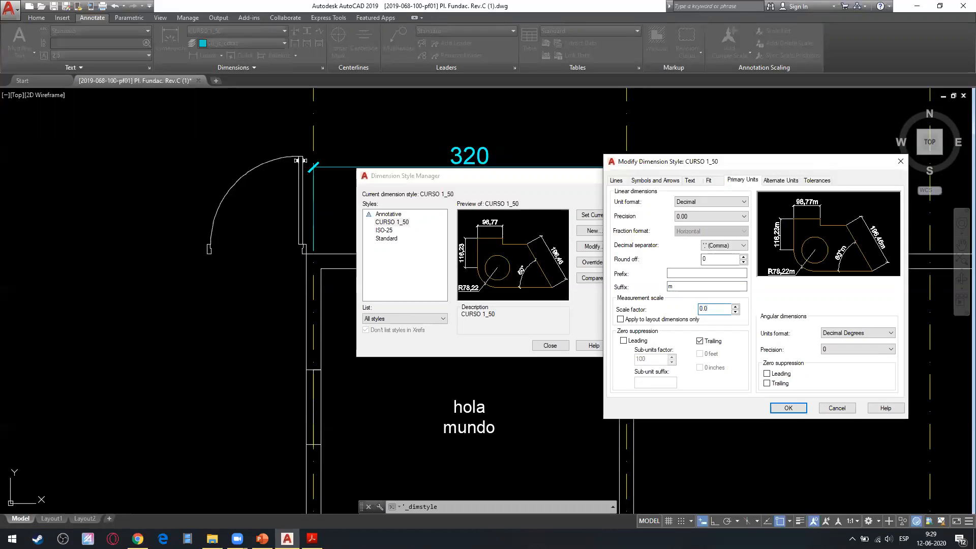
type("0.01")
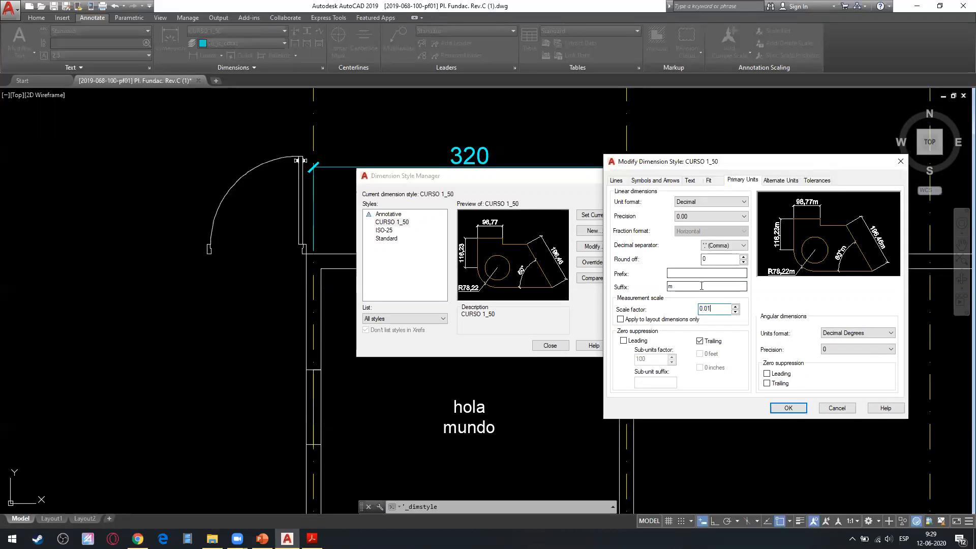
left_click(701, 286)
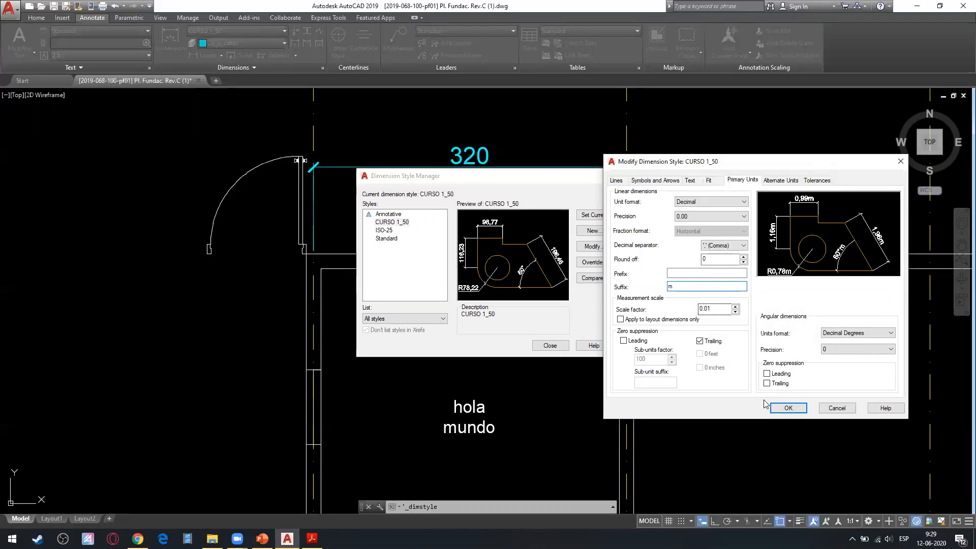
left_click(787, 407)
left_click(549, 345)
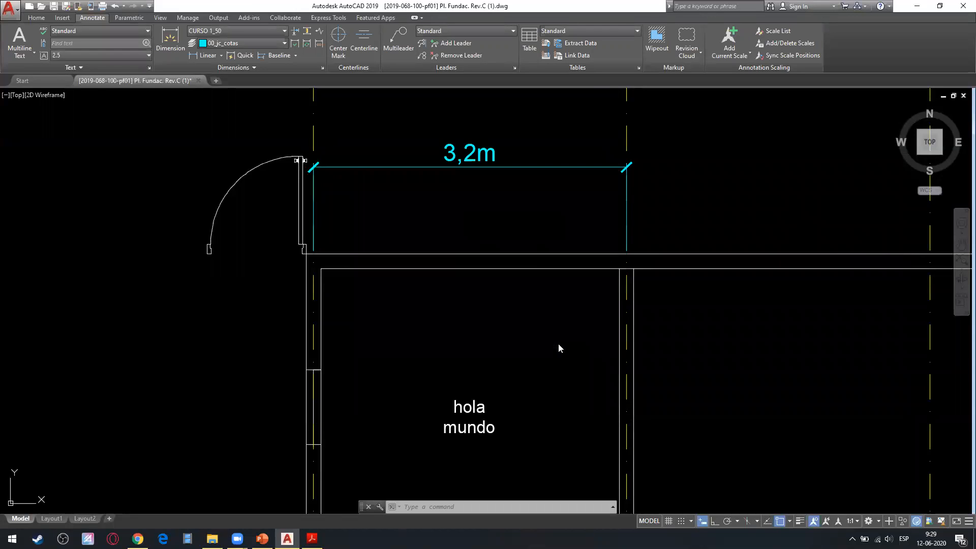
scroll(444, 137, "up", 2)
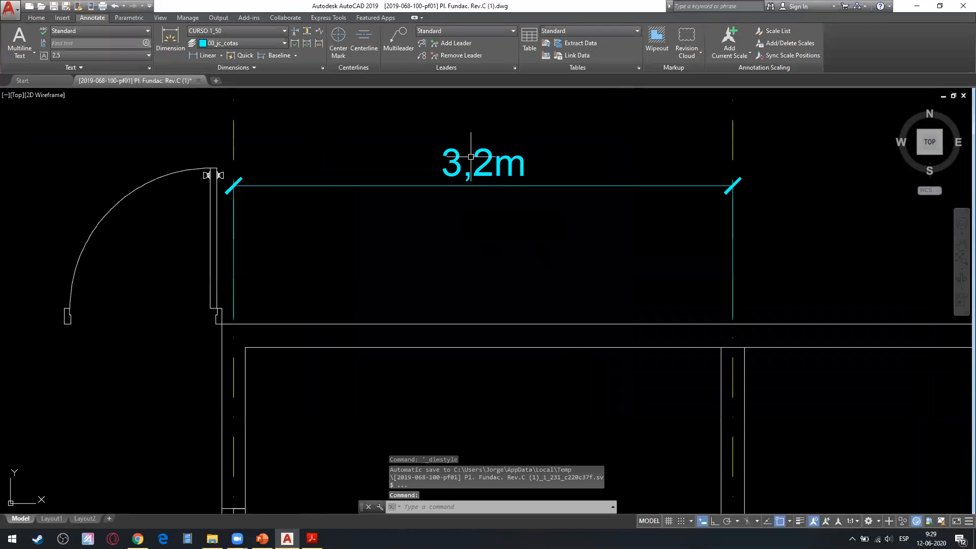
middle_click_drag(472, 157, 477, 283)
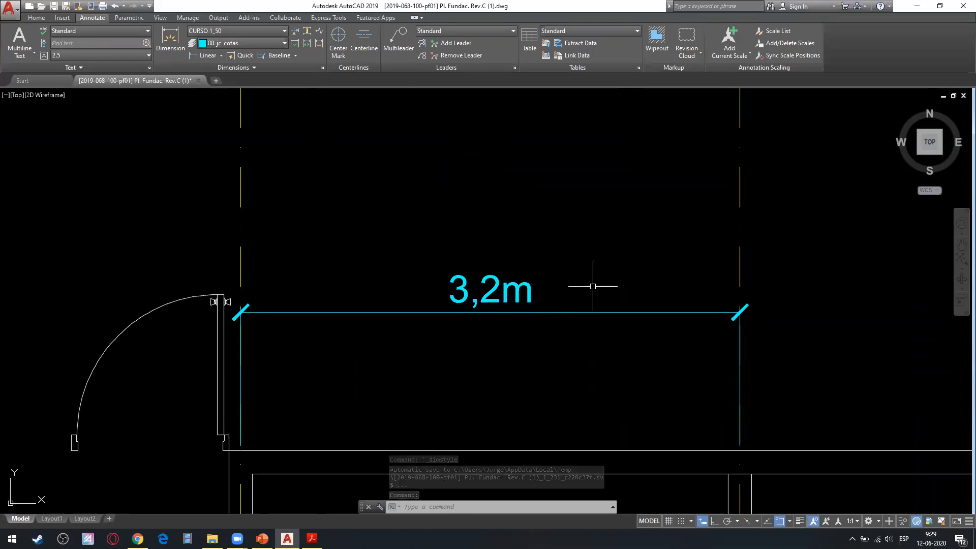
Remove the suffix from linear dimensions in the CURSO 1_50 style and apply the change to the drawing.
left_click(322, 68)
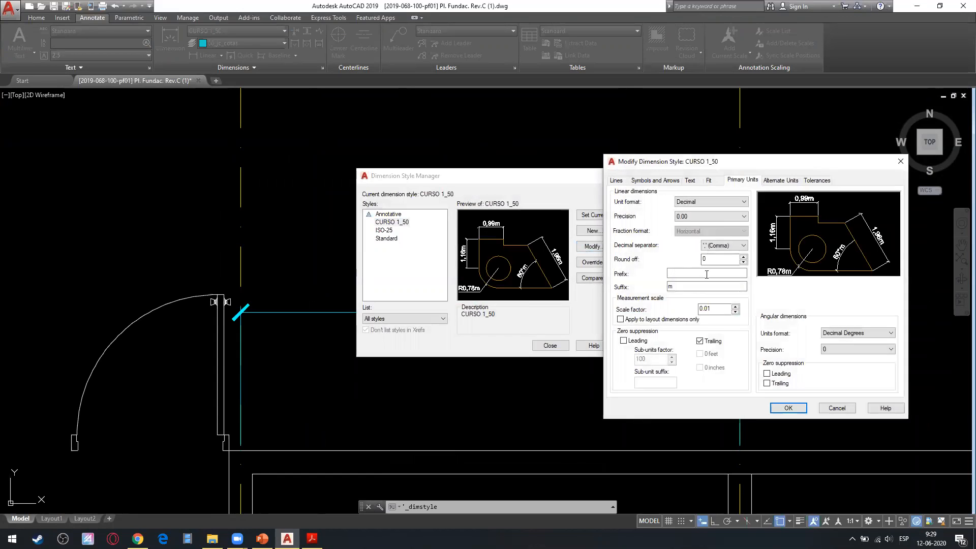
left_click_drag(684, 285, 600, 286)
left_click(788, 407)
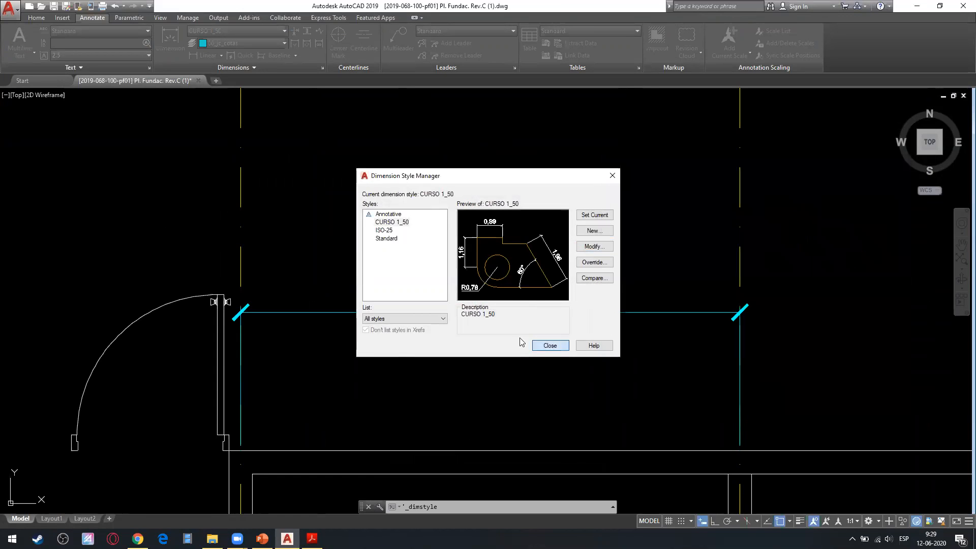
left_click(545, 345)
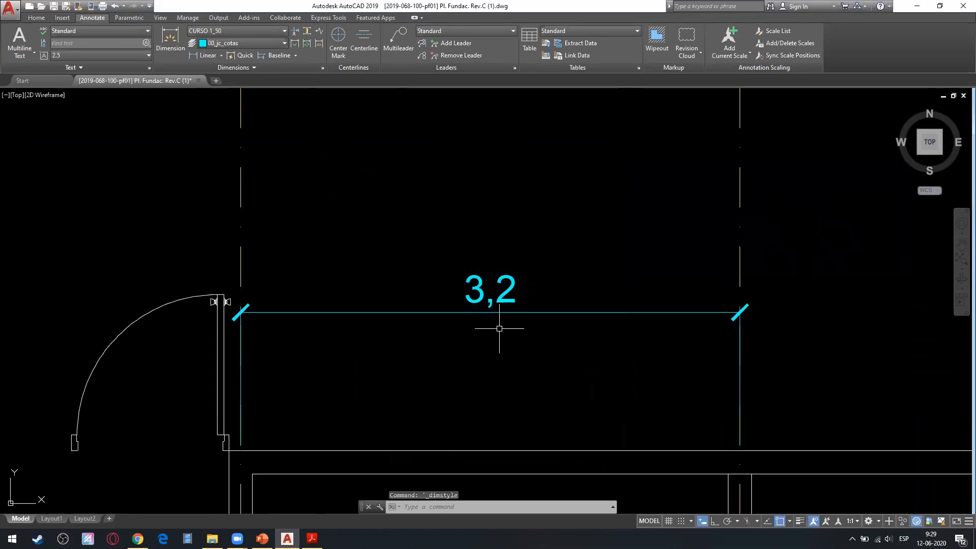
middle_click_drag(490, 312, 575, 283)
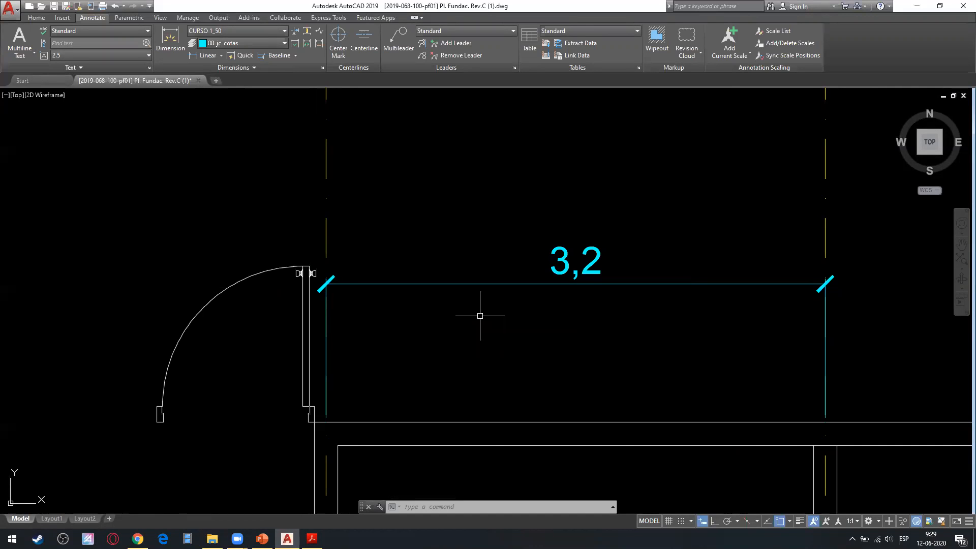
Try a much larger measurement scale factor in the CURSO 1_50 style's primary units and apply it to the linear dimension.
left_click(649, 255)
left_click(572, 309)
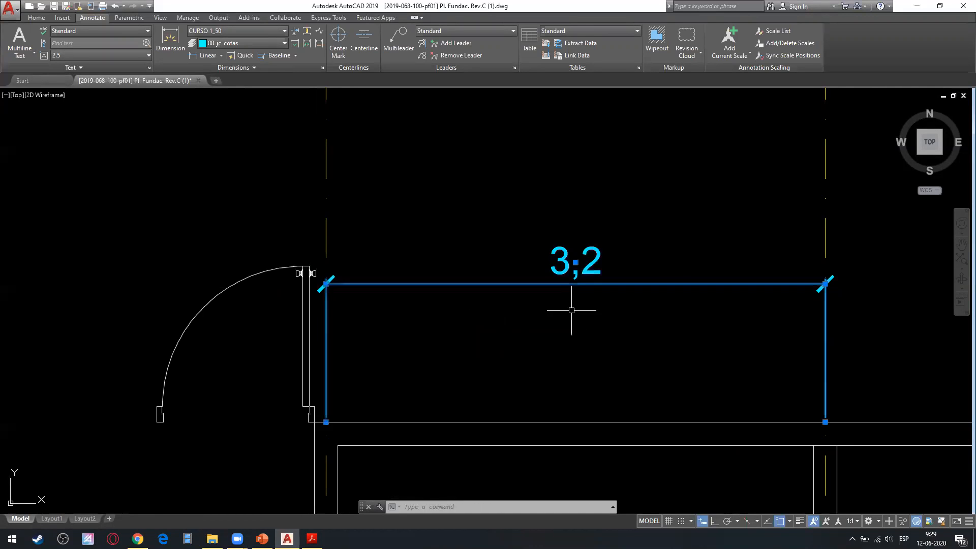
left_click(322, 68)
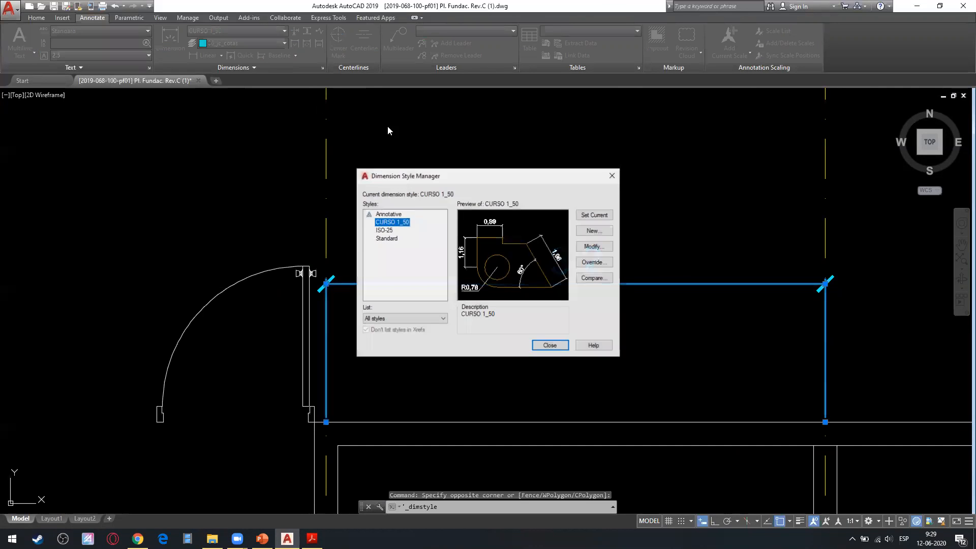
left_click(592, 247)
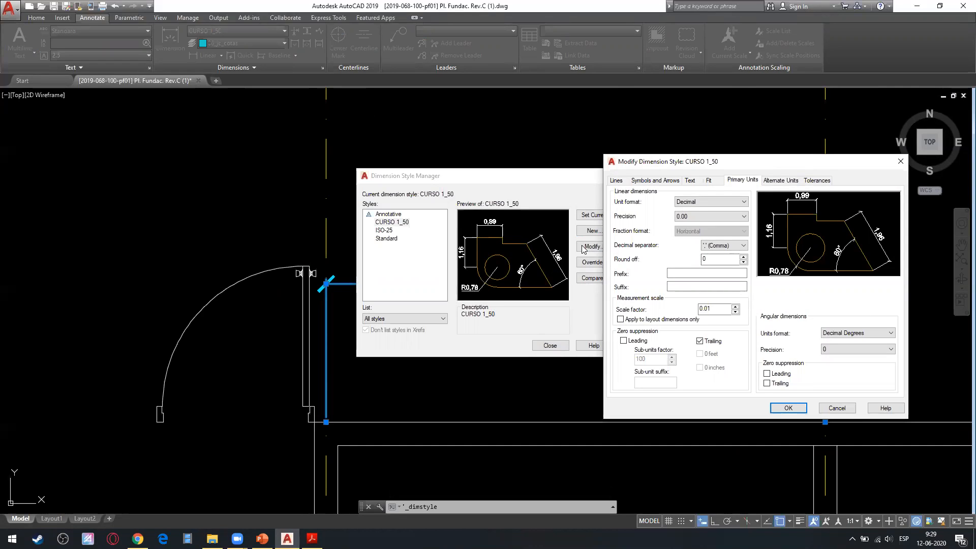
key("Tab")
key("Tab")
key("Tab")
left_click(788, 408)
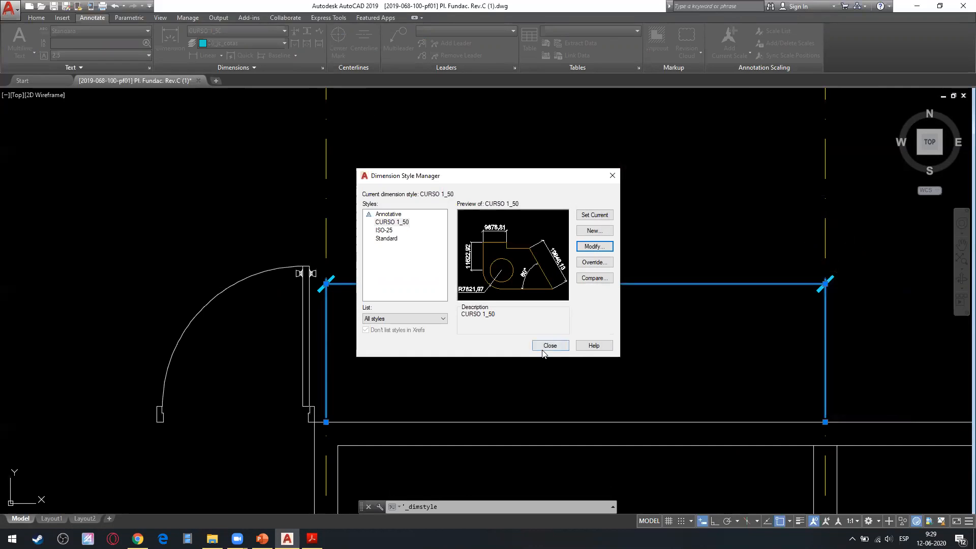
left_click(551, 353)
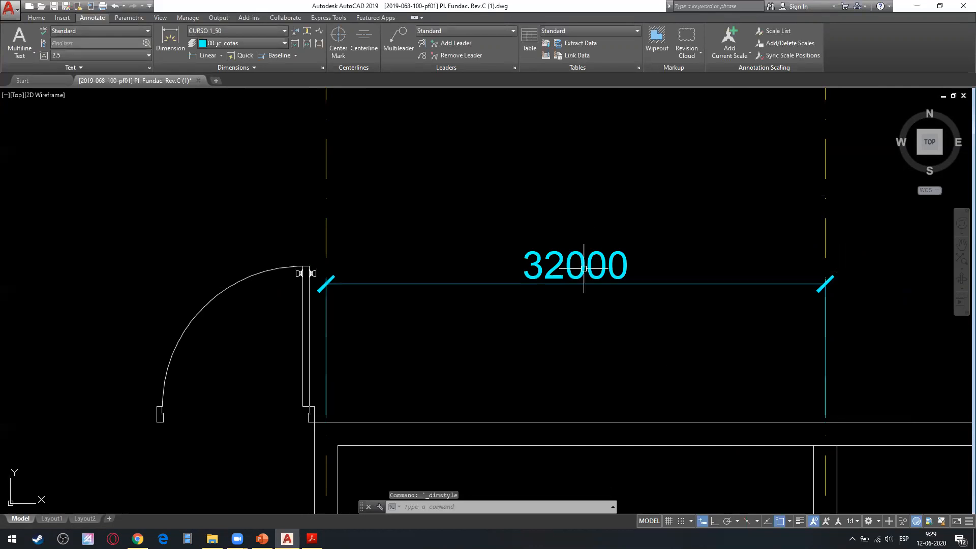
Set the measurement scale factor to 10 in the CURSO 1_50 style and apply it to the linear dimension.
left_click_drag(666, 265, 631, 276)
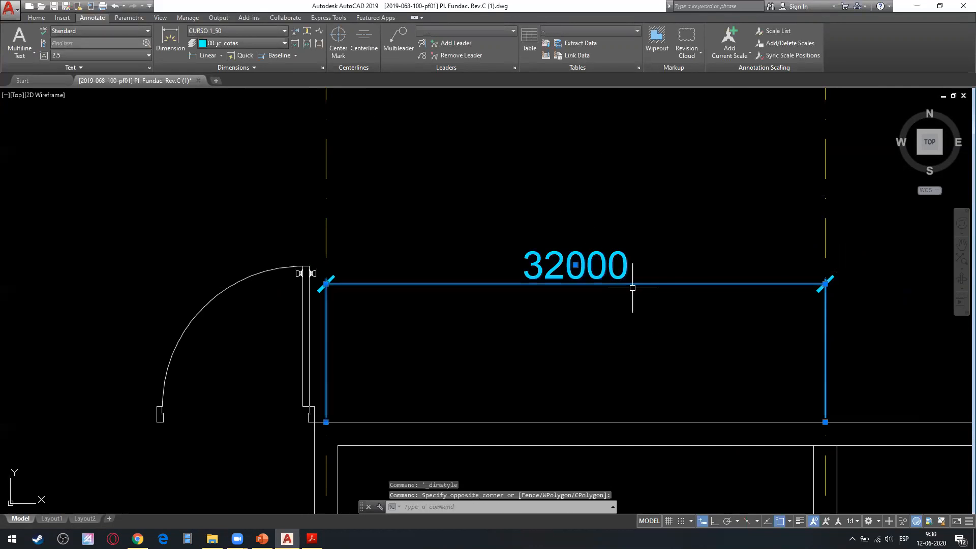
left_click(322, 68)
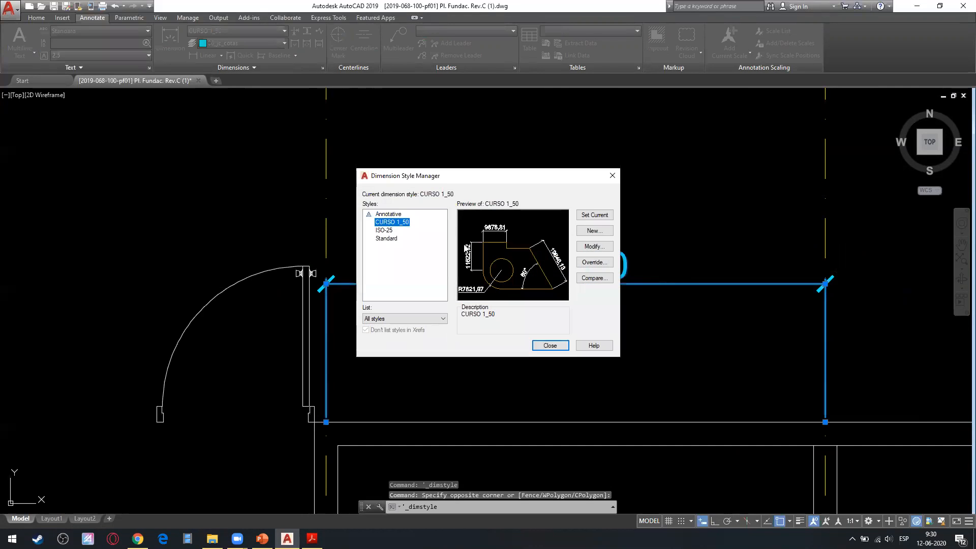
left_click(591, 248)
left_click_drag(714, 309, 699, 309)
type("10")
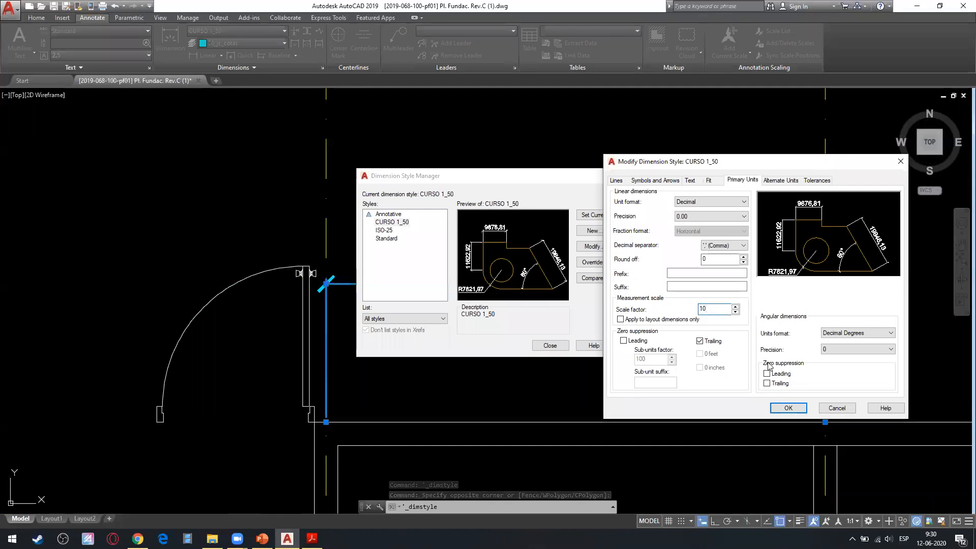
key("Return")
left_click(550, 346)
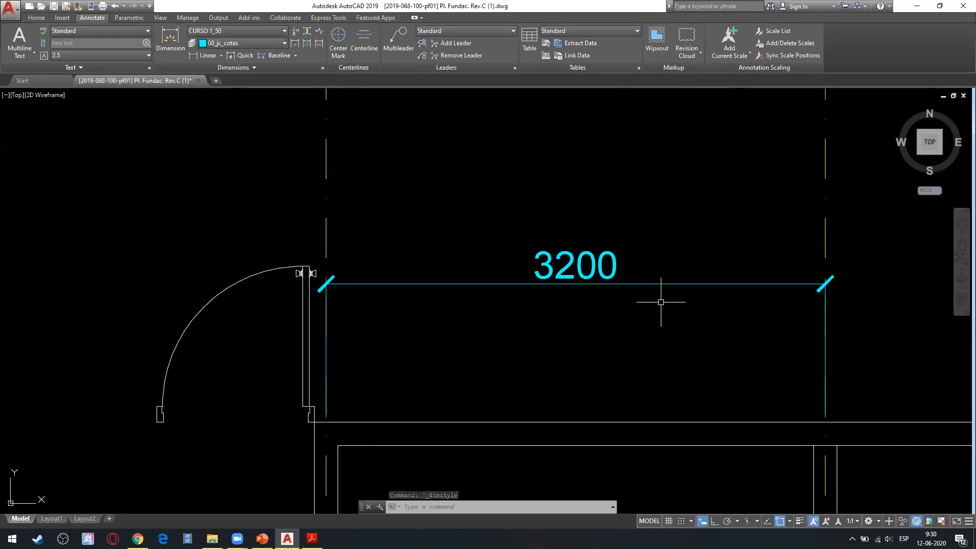
Set the linear dimension precision to 0 decimals in the CURSO 1_50 style and apply it.
left_click(325, 70)
left_click(594, 246)
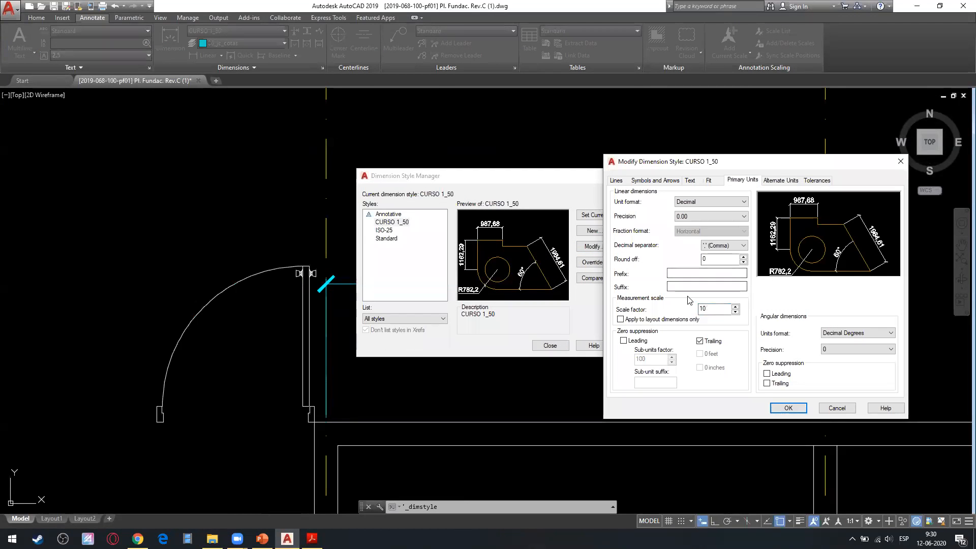
left_click(712, 216)
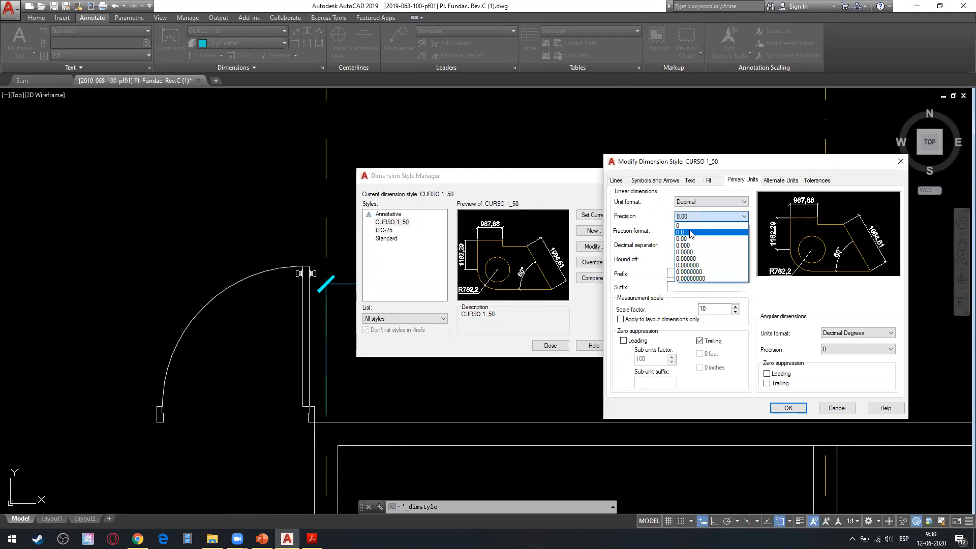
left_click(691, 225)
left_click(787, 408)
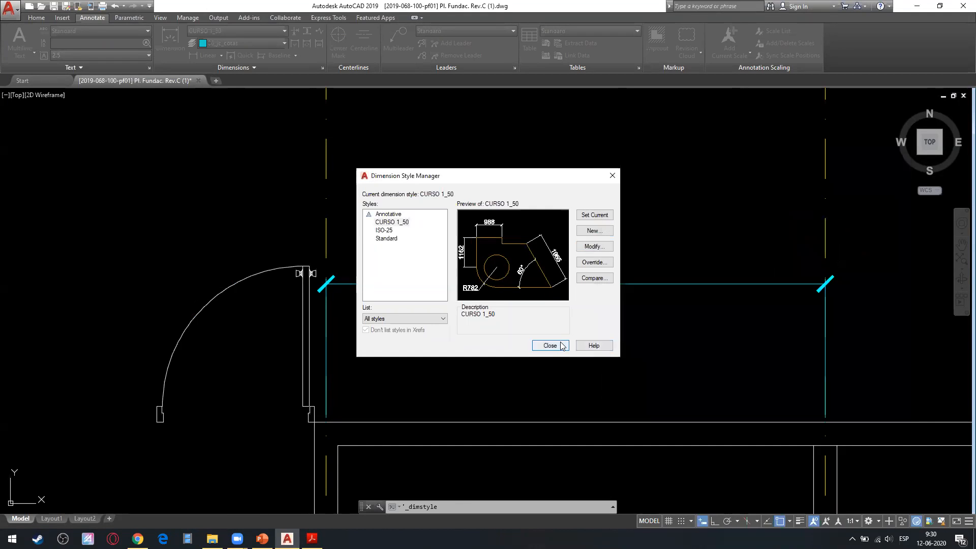
left_click(553, 345)
Set the measurement scale factor to 0.01 in the CURSO 1_50 style's primary units and apply it to the drawing.
left_click(572, 338)
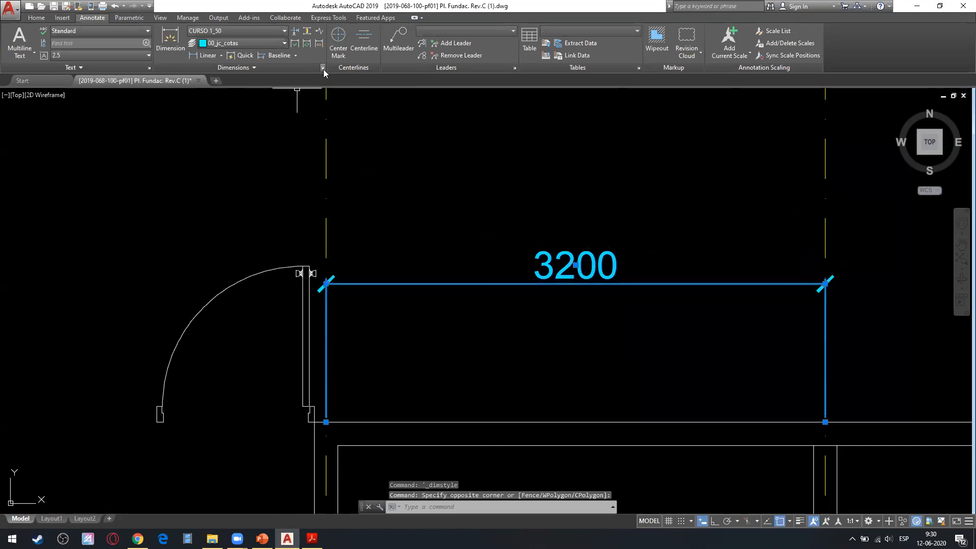
left_click(322, 68)
left_click(594, 246)
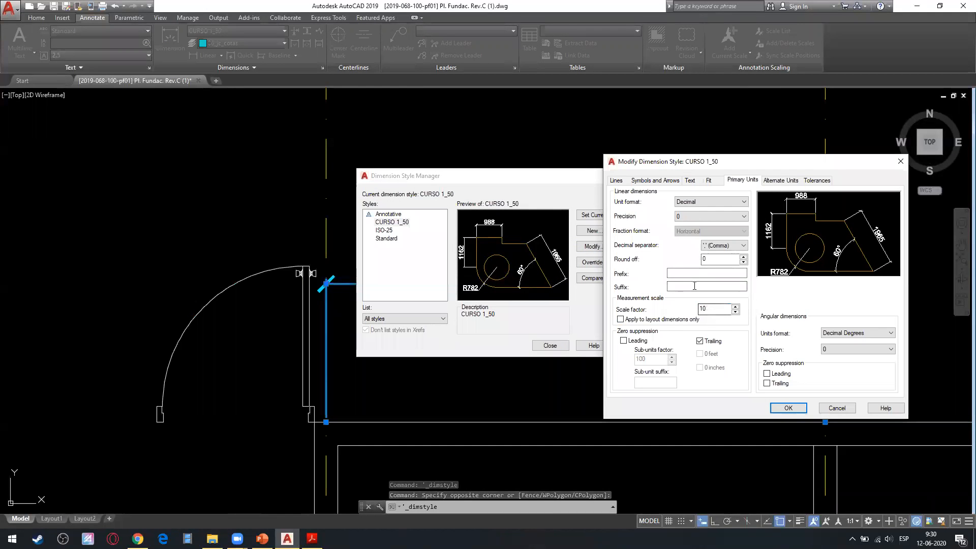
double_click(709, 309)
type("0,")
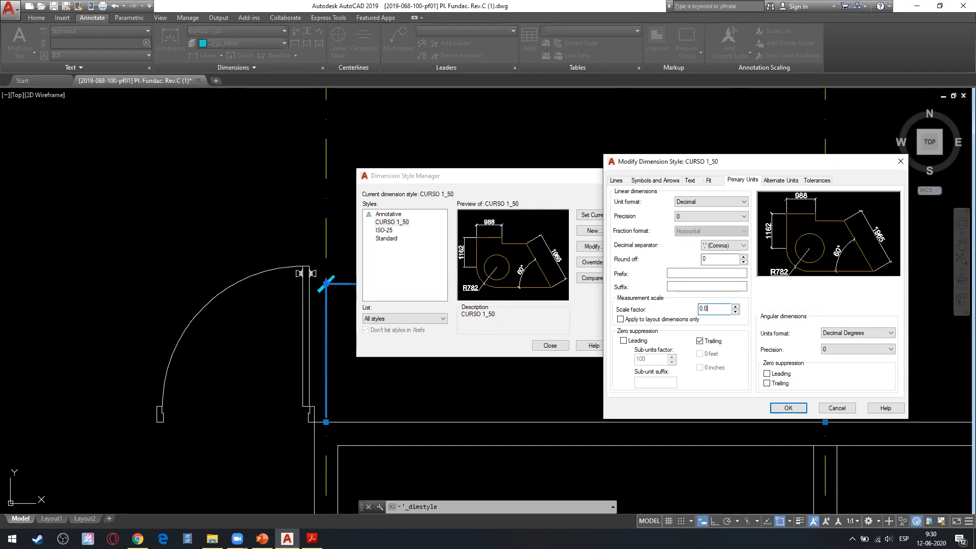
type("01")
left_click(787, 408)
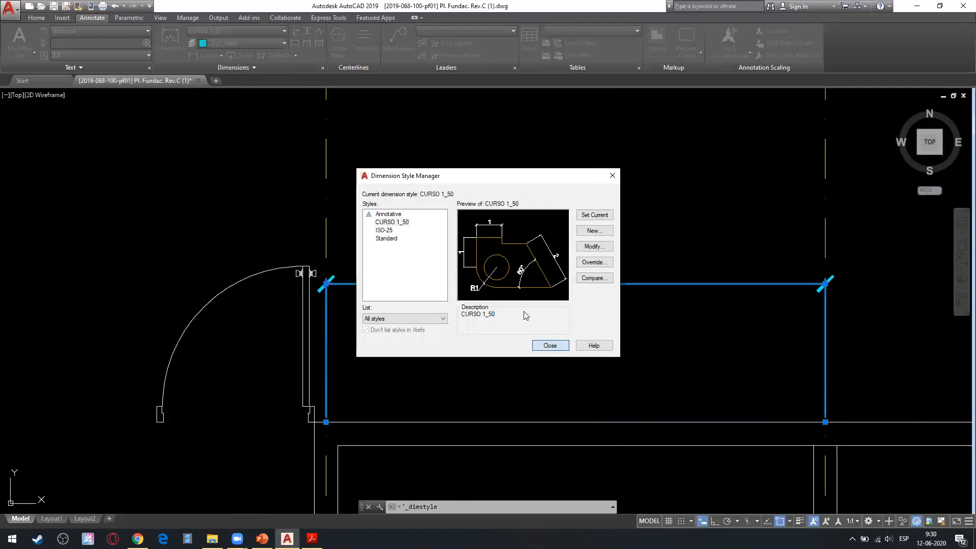
left_click(550, 345)
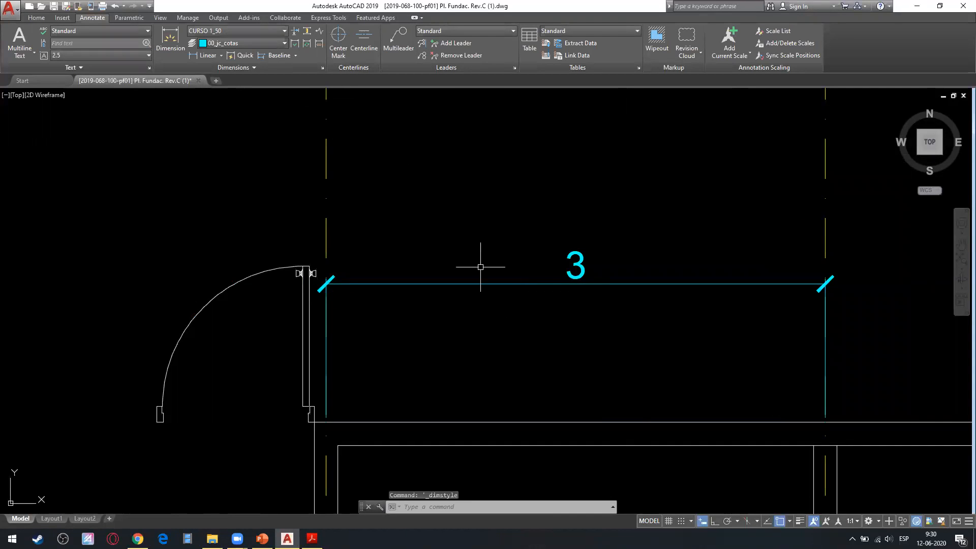
Examine the angular units format and precision options in the CURSO 1_50 dimension style's primary units.
left_click(322, 68)
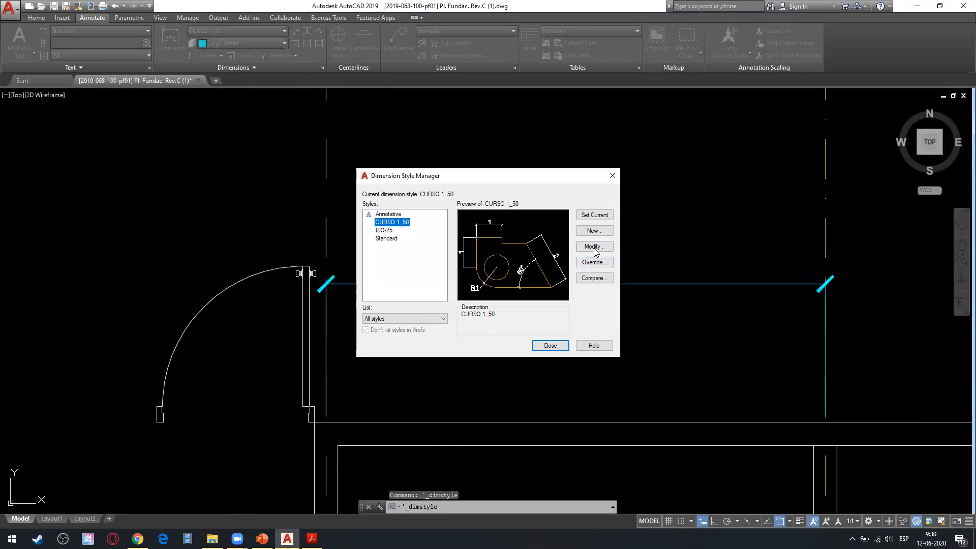
left_click(592, 247)
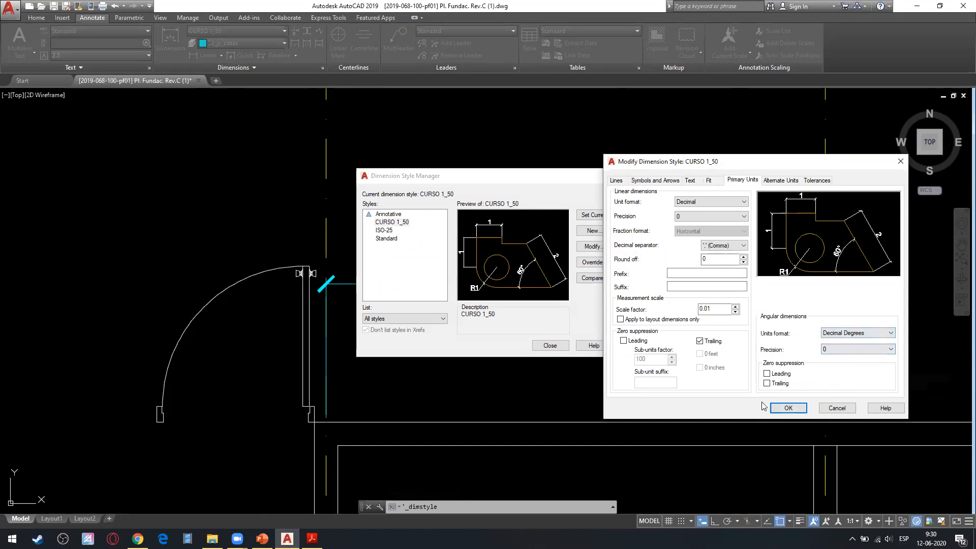
left_click(843, 333)
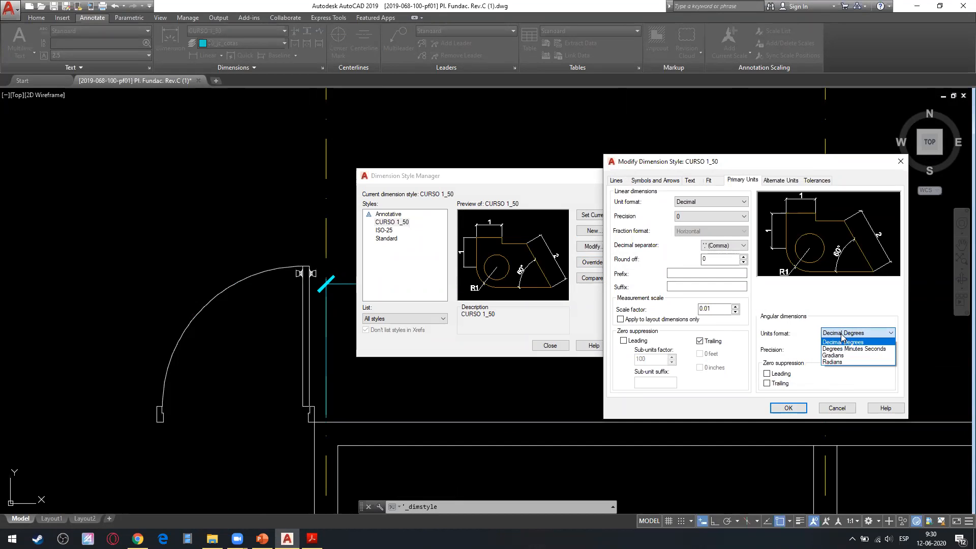
left_click(801, 345)
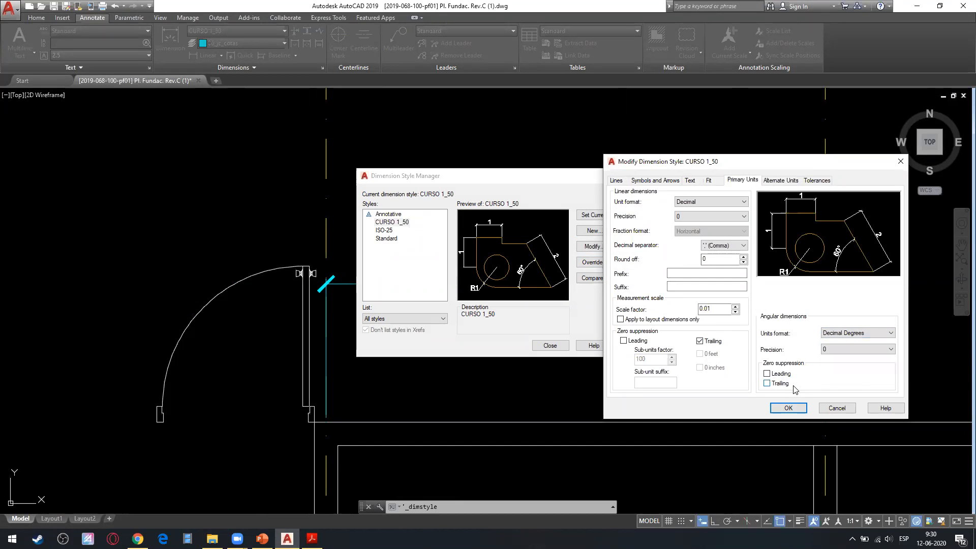
left_click(822, 350)
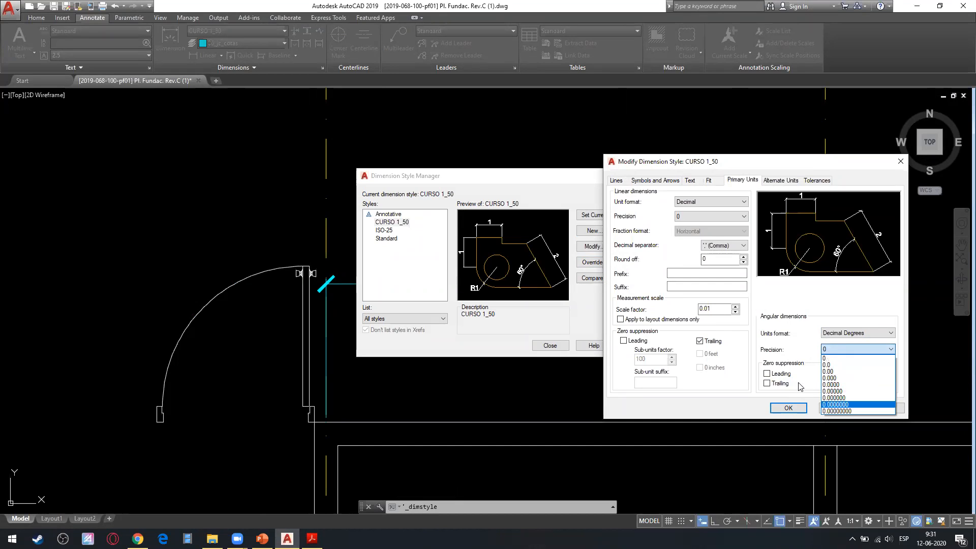
Check the linear decimal separator options and try a round-off value of 2 in the CURSO 1_50 style.
left_click(726, 248)
left_click(726, 246)
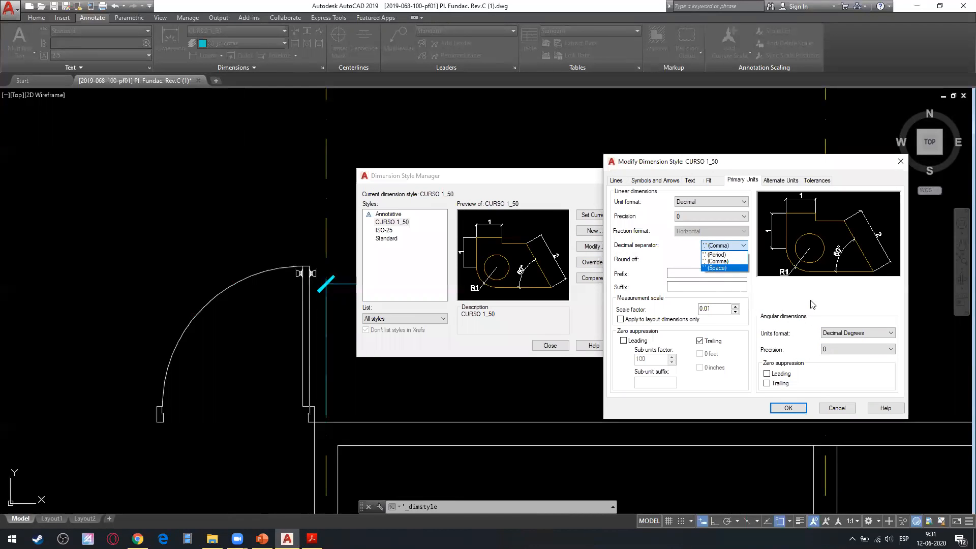
left_click(812, 304)
double_click(716, 259)
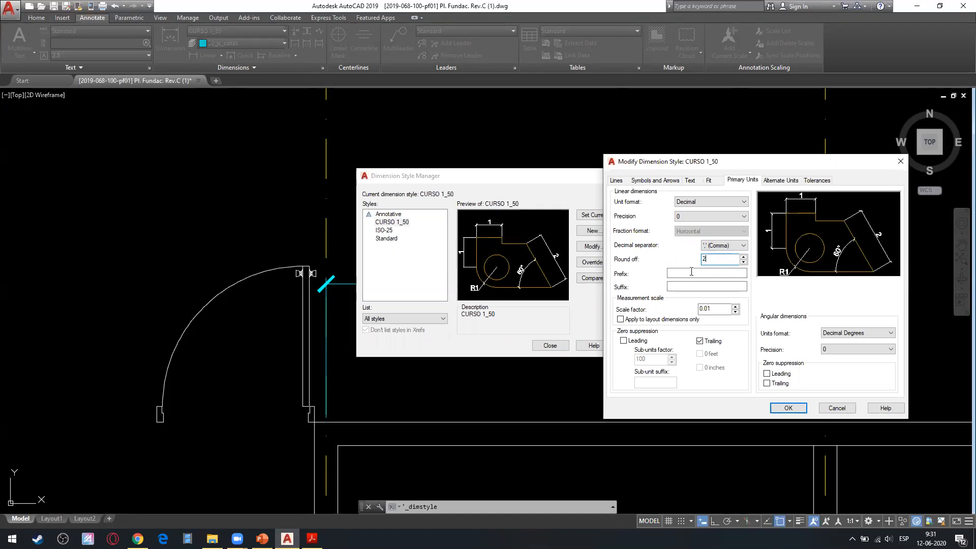
key("BackSpace")
left_click(789, 407)
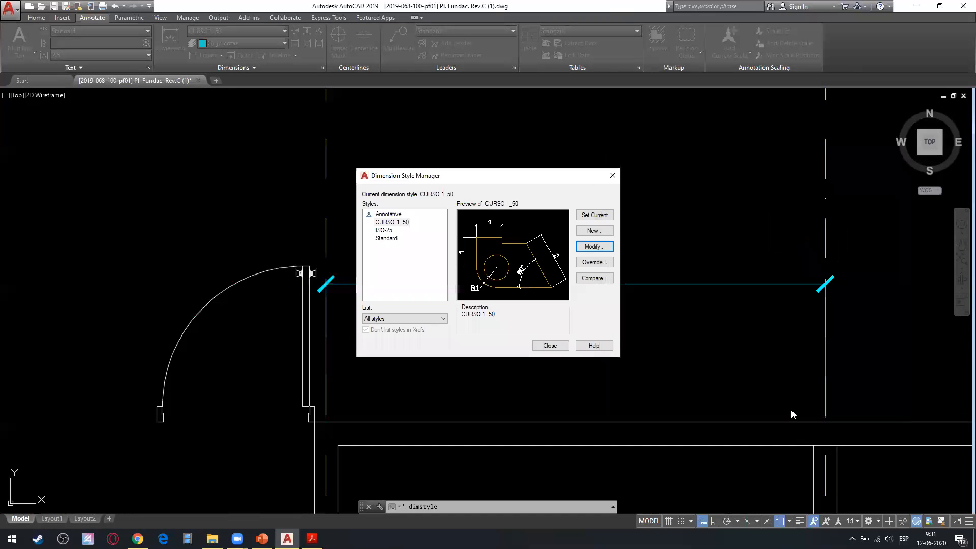
left_click(555, 345)
scroll(382, 282, "down", 2)
mouse_move(382, 281)
middle_mouse_down()
mouse_move(105, 283)
mouse_move(261, 289)
middle_mouse_up()
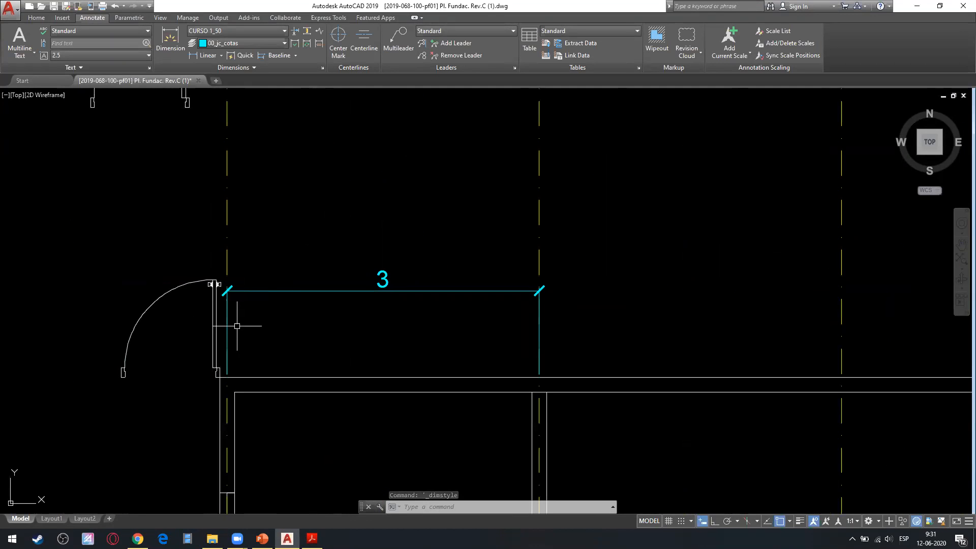
left_click(311, 539)
left_click(311, 538)
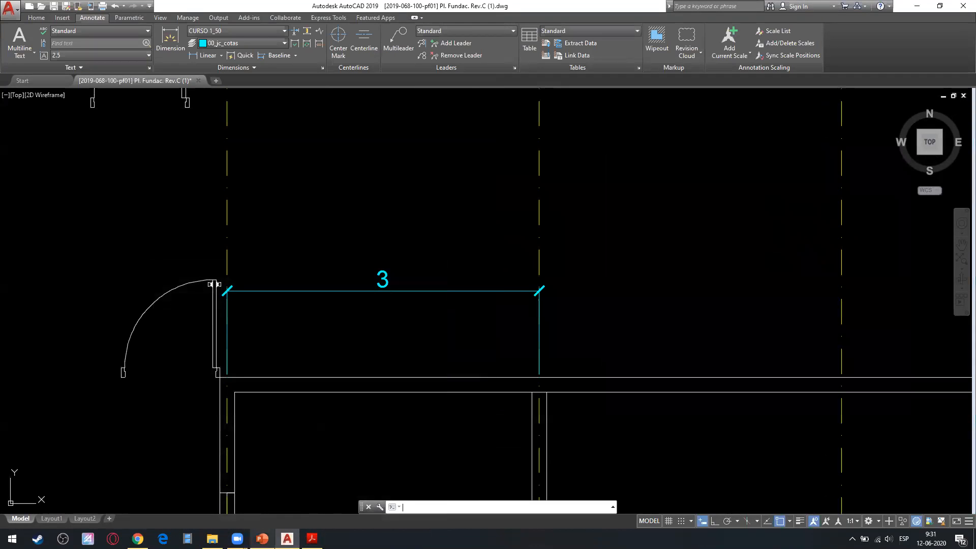
scroll(352, 283, "down", 5)
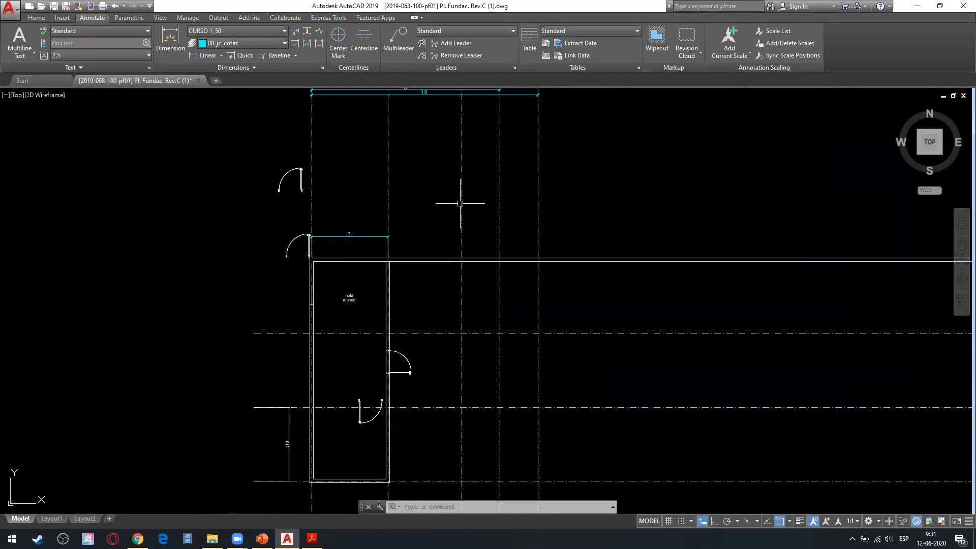
middle_click_drag(453, 386, 441, 216)
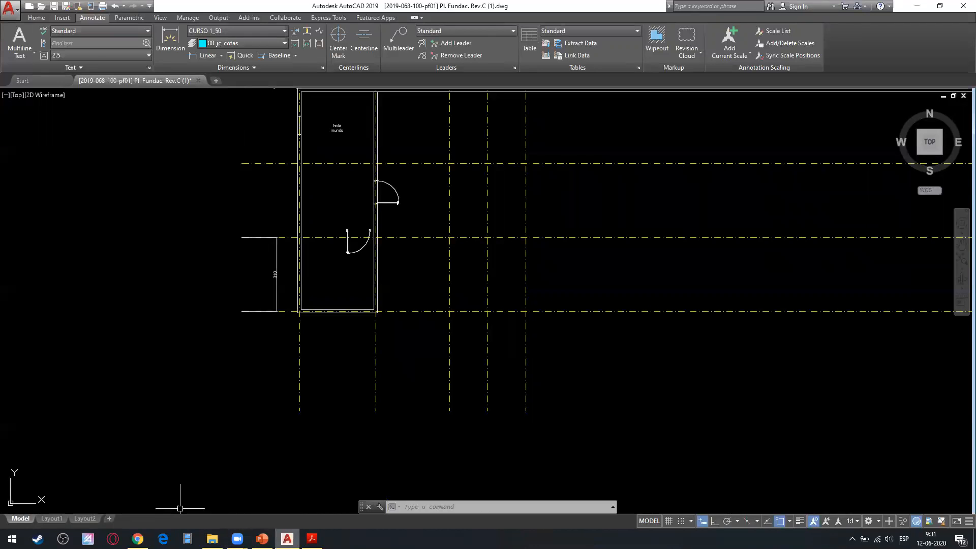
Switch to Acrobat Reader and examine the dimension chains on the 1:50 floor plan in PlanoArqPostaTipoAntigua.pdf.
left_click(312, 538)
left_click_drag(299, 353, 477, 333)
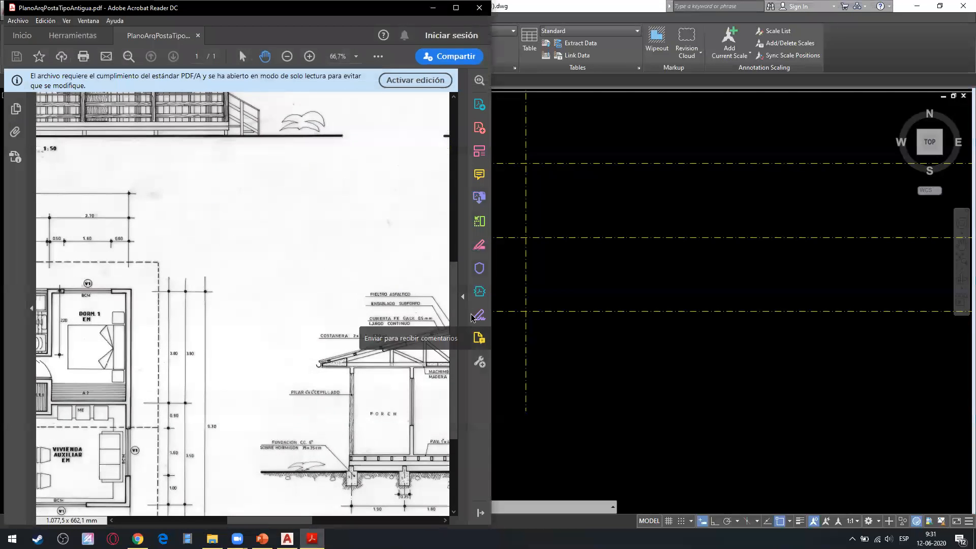
left_click_drag(218, 284, 443, 266)
left_click_drag(212, 224, 379, 248)
left_click_drag(253, 364, 332, 318)
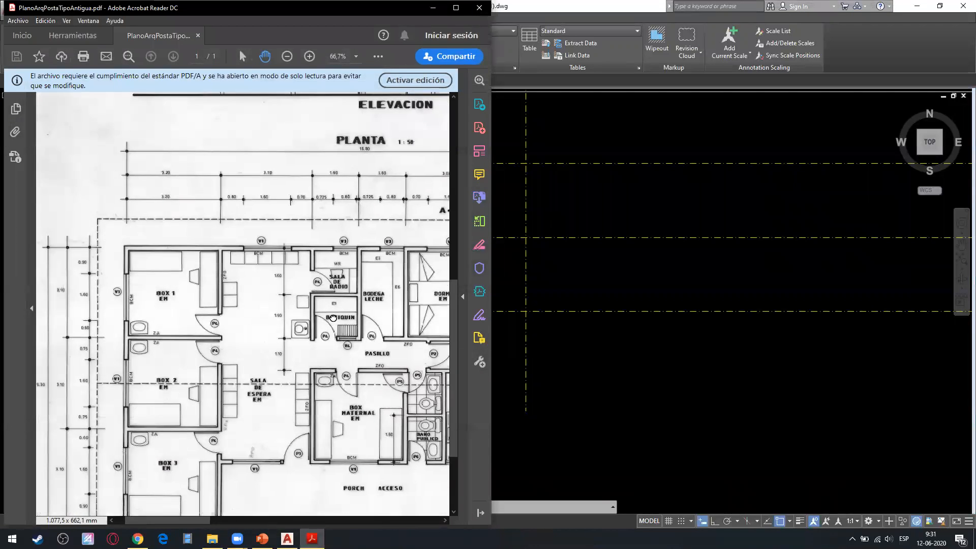
left_click_drag(289, 285, 262, 332)
left_click_drag(294, 265, 217, 355)
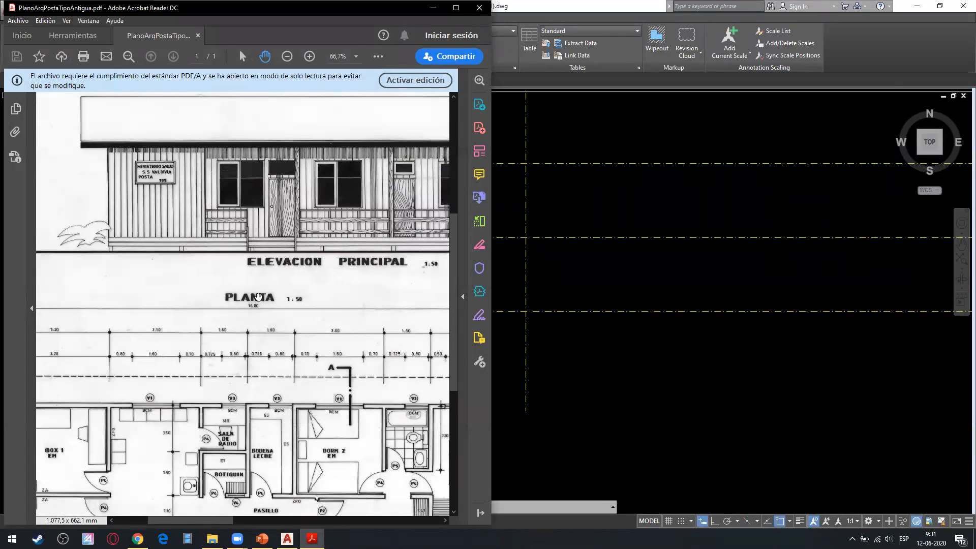
scroll(258, 297, "up", 1, "ctrl")
scroll(258, 297, "up", 1, "ctrl")
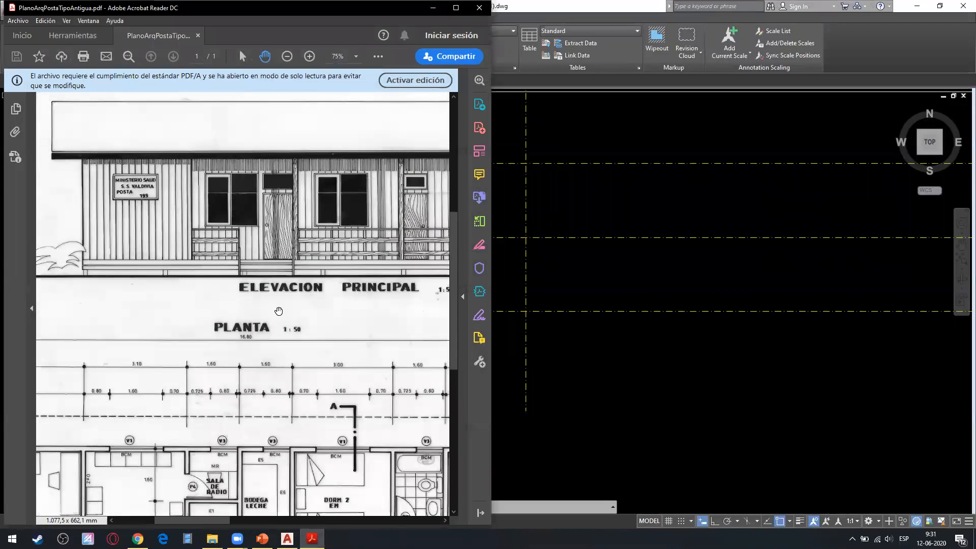
Return to the AutoCAD drawing and inspect the linear dimension between the first two vertical axes above the room.
left_click(674, 422)
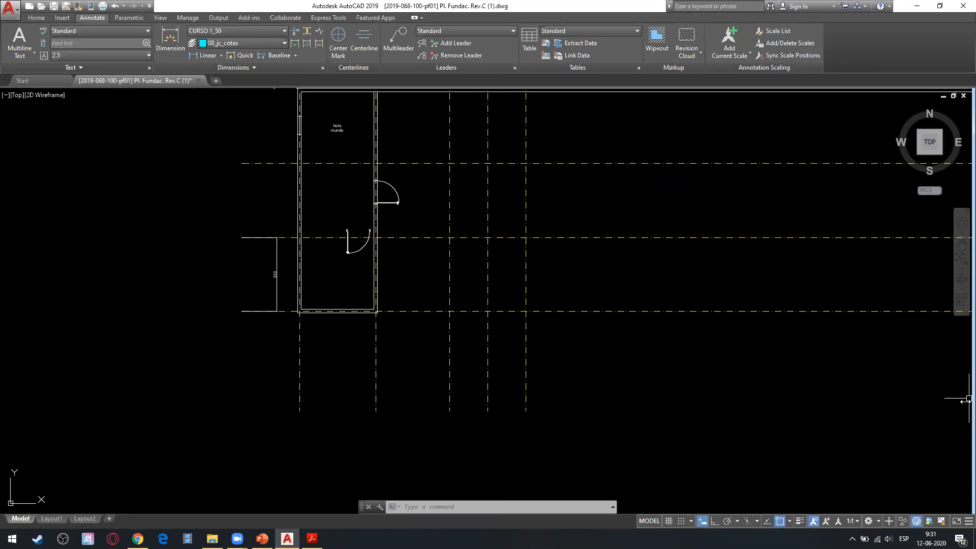
scroll(337, 124, "up", 6)
middle_click_drag(412, 246, 431, 355)
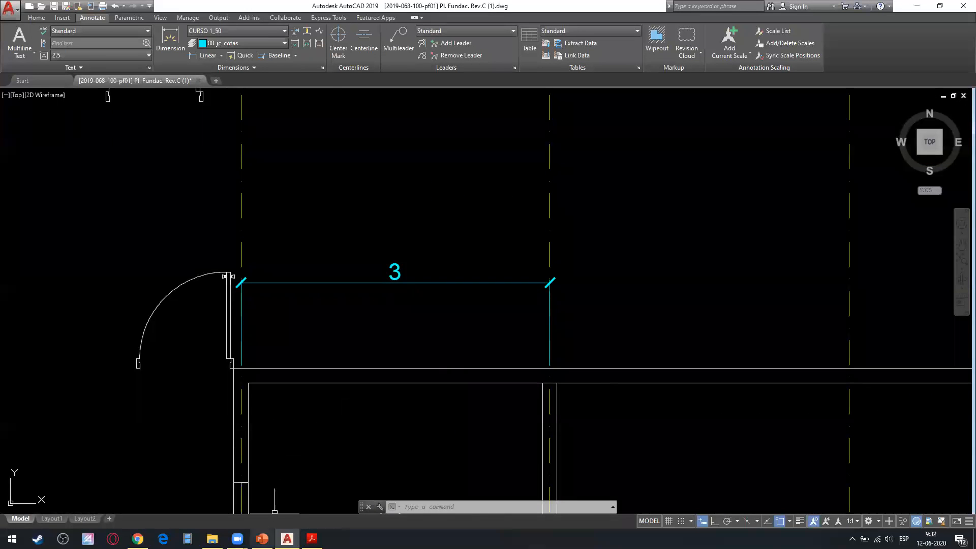
Switch to the PowerPoint presentation and read slide 62 about configuring dimension tolerances in AutoCAD.
left_click(262, 538)
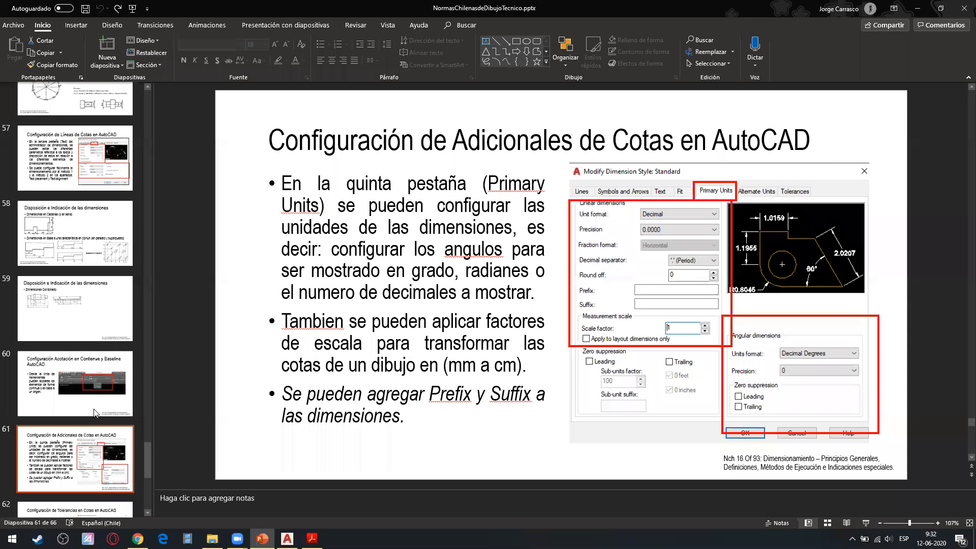
left_click(103, 458)
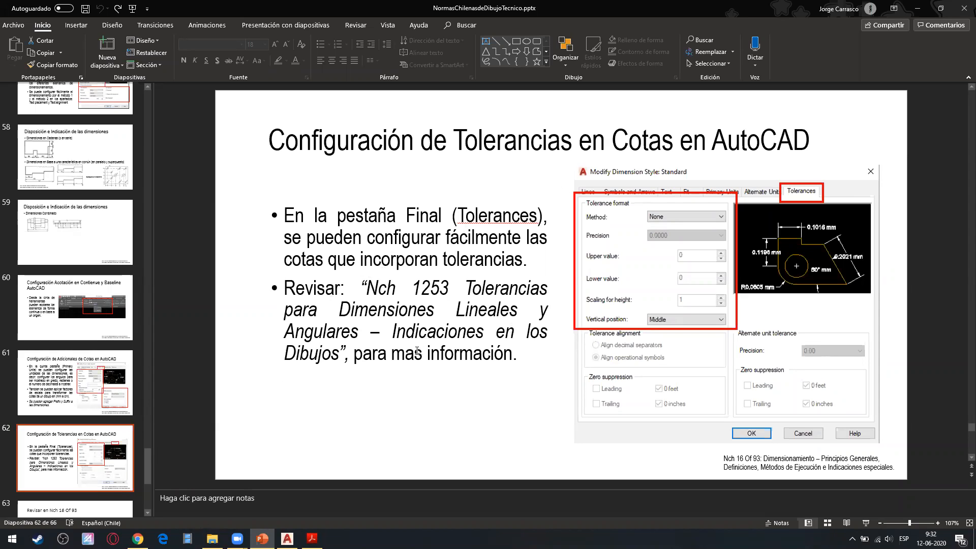
left_click_drag(358, 288, 356, 354)
left_click(432, 429)
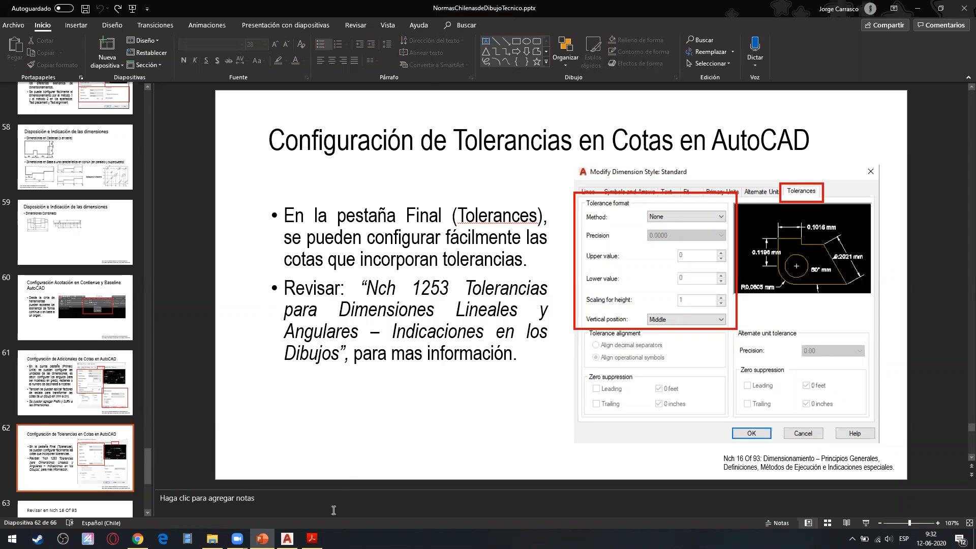
Switch back to AutoCAD and try the Symmetrical tolerance method in the CURSO 1_50 dimension style.
left_click(287, 539)
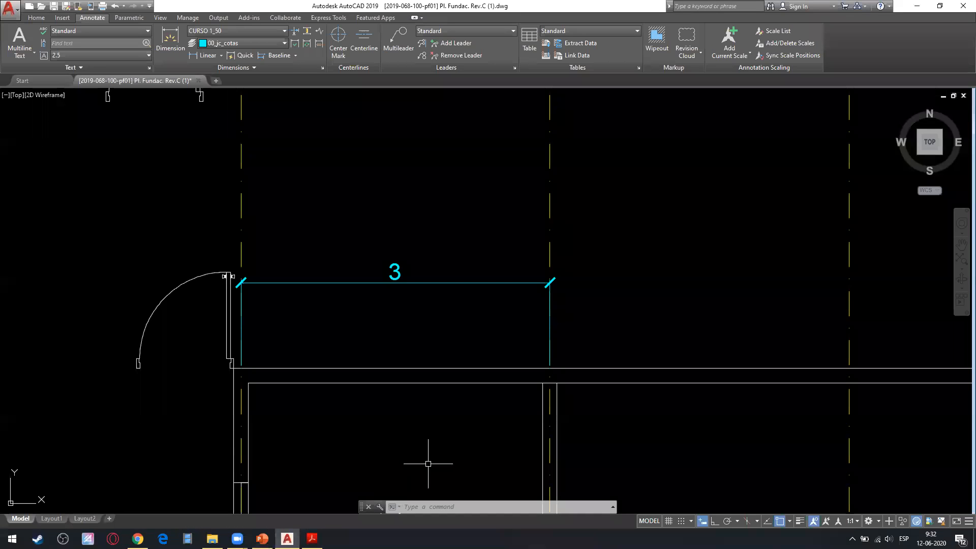
left_click(322, 68)
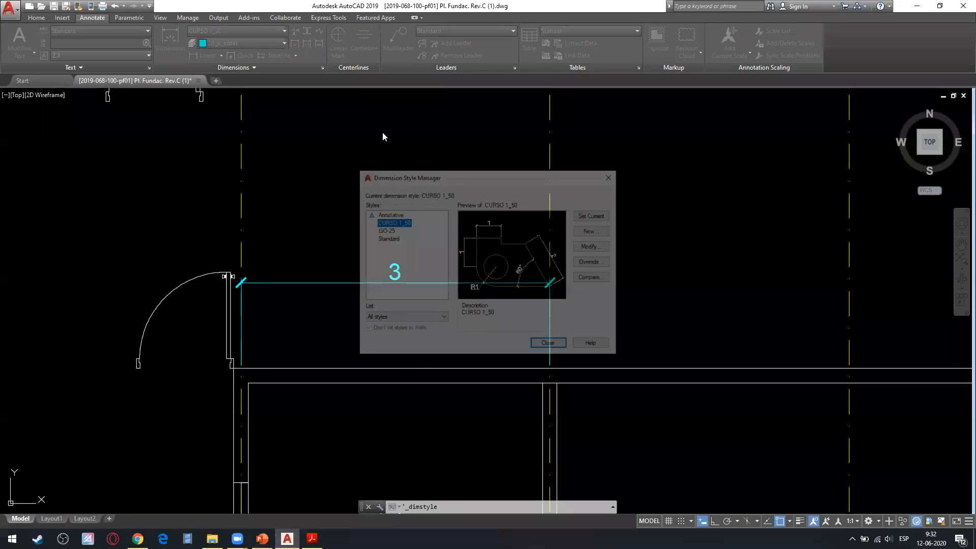
left_click(593, 246)
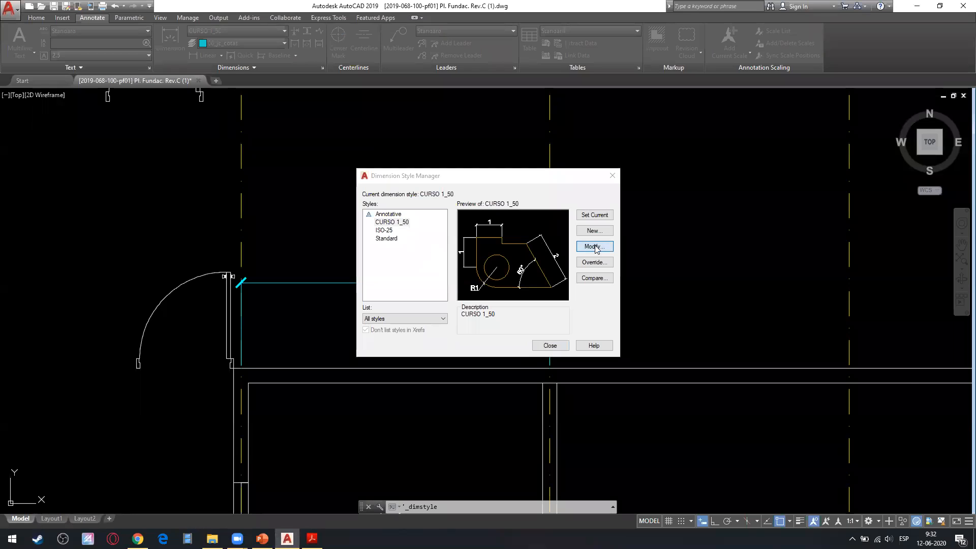
left_click(815, 180)
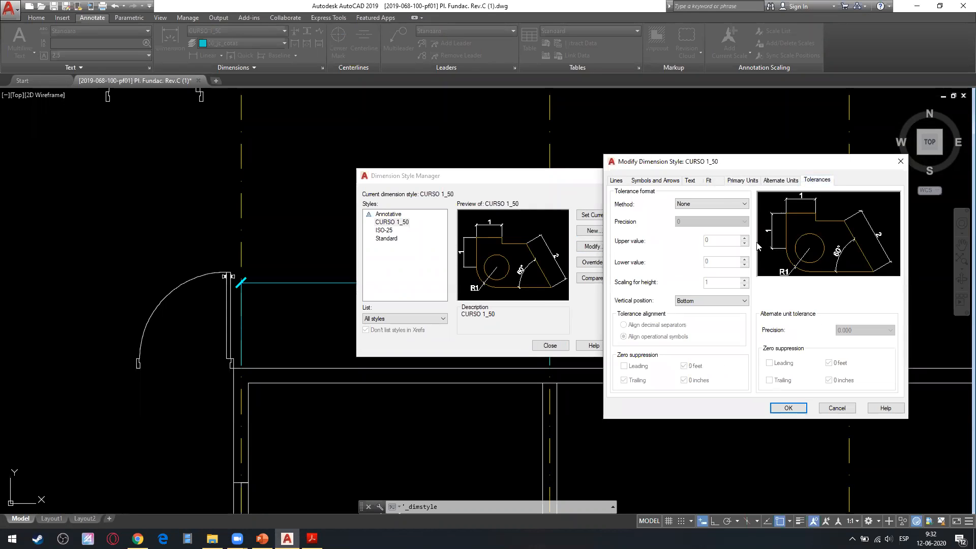
left_click(722, 204)
left_click(710, 222)
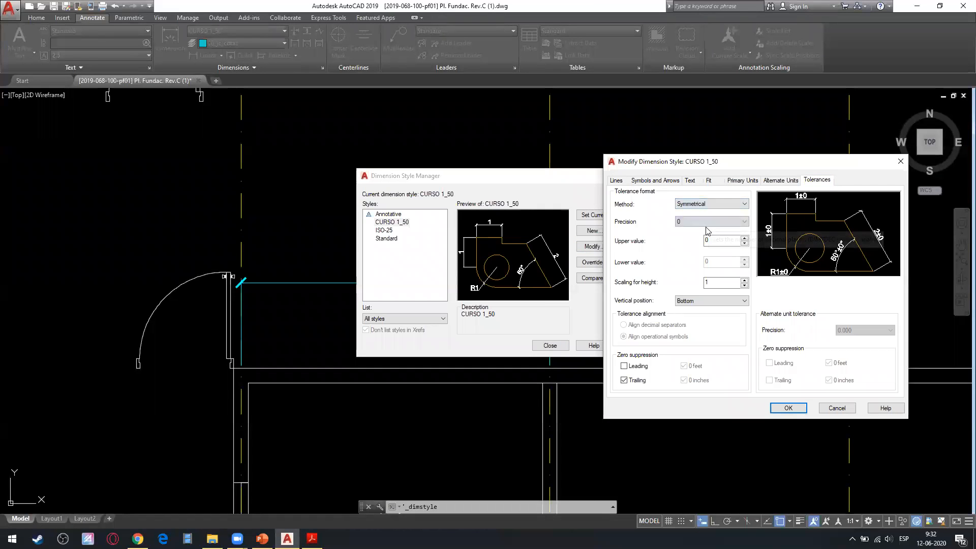
Try the Deviation and Limits tolerance methods in the CURSO 1_50 style, and set the method back to None.
left_click(728, 206)
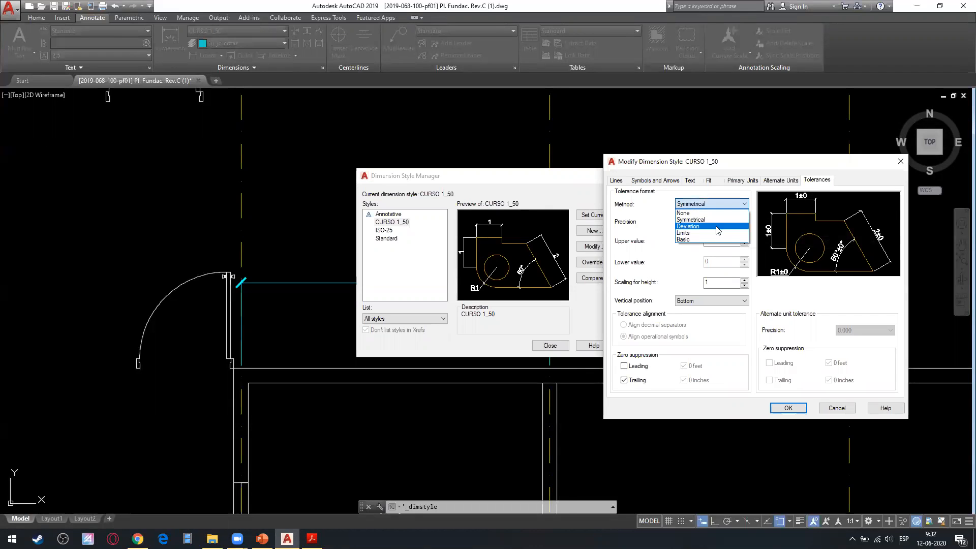
left_click(712, 226)
left_click(716, 206)
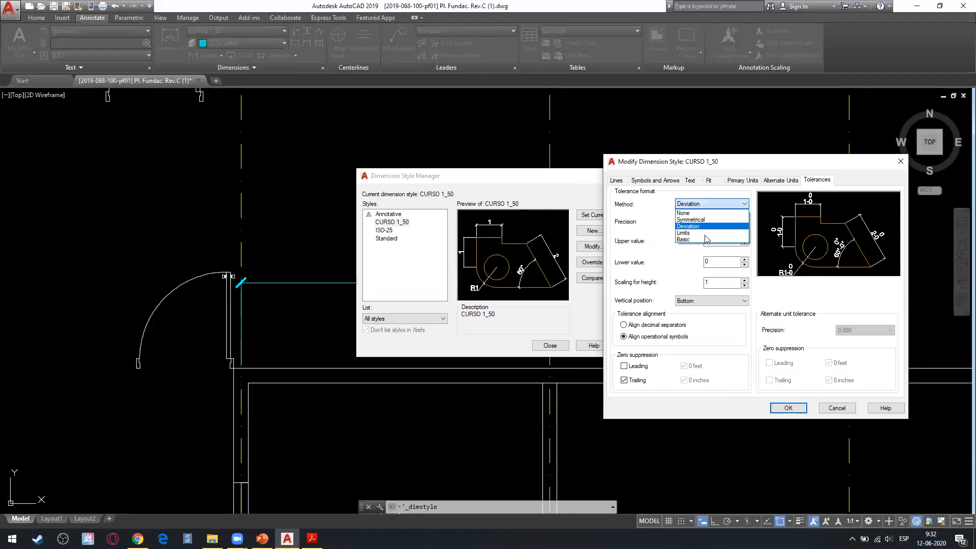
left_click(708, 235)
left_click(736, 206)
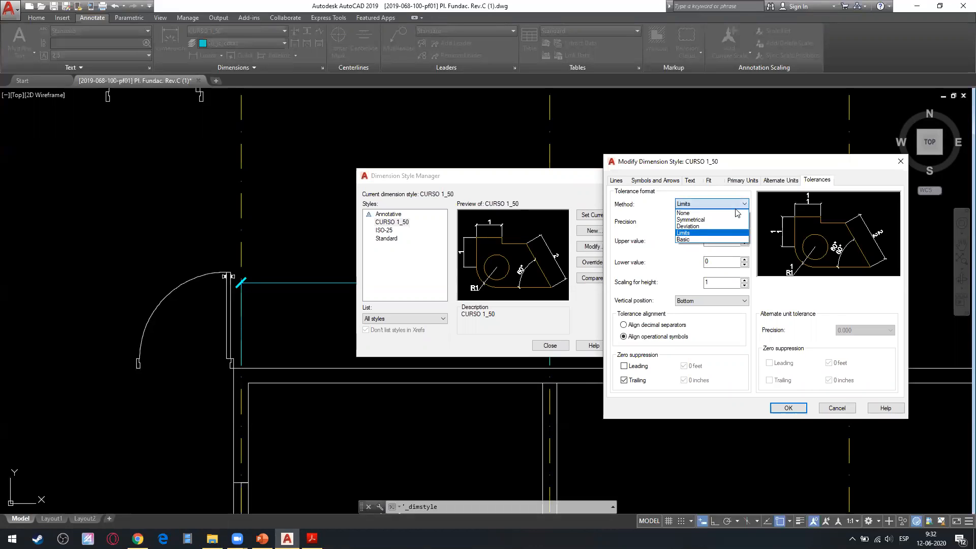
left_click(729, 213)
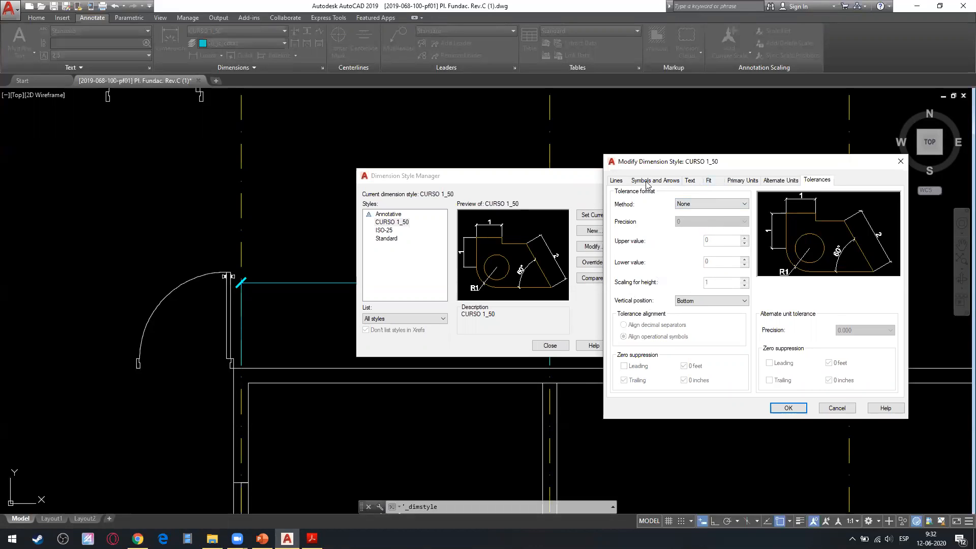
Review the lines, symbols and arrows, text and primary units settings of the CURSO 1_50 style, and close the style manager.
left_click(616, 181)
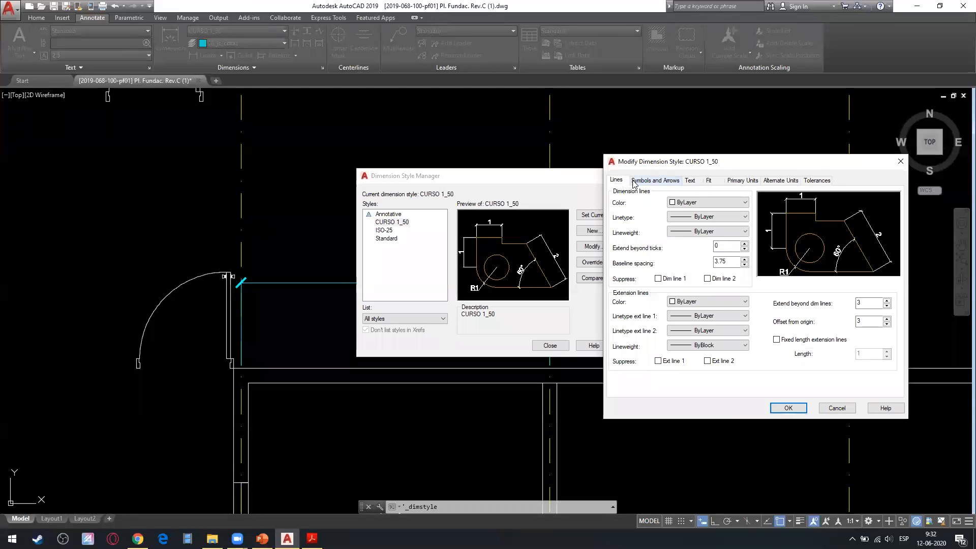
left_click(653, 180)
left_click(689, 181)
left_click(742, 180)
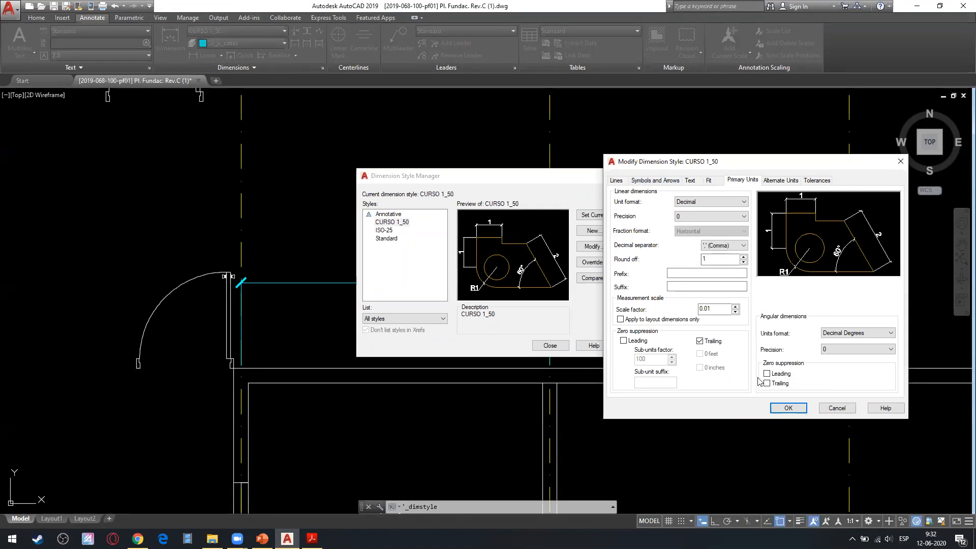
left_click(548, 345)
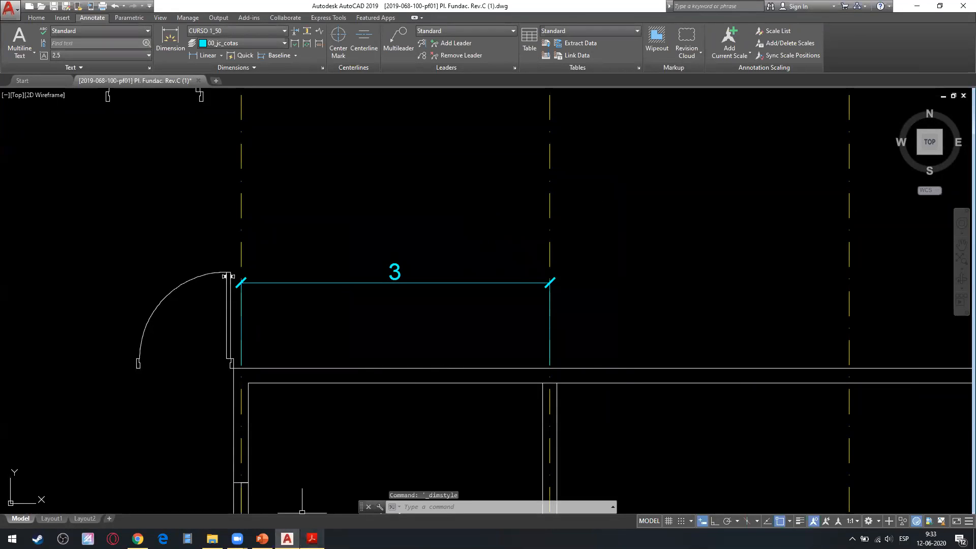
Switch to the PowerPoint presentation and display slide 63, "Revisar en Nch 16 Of 93".
left_click(138, 538)
left_click(138, 539)
left_click(262, 538)
scroll(102, 460, "down", 1)
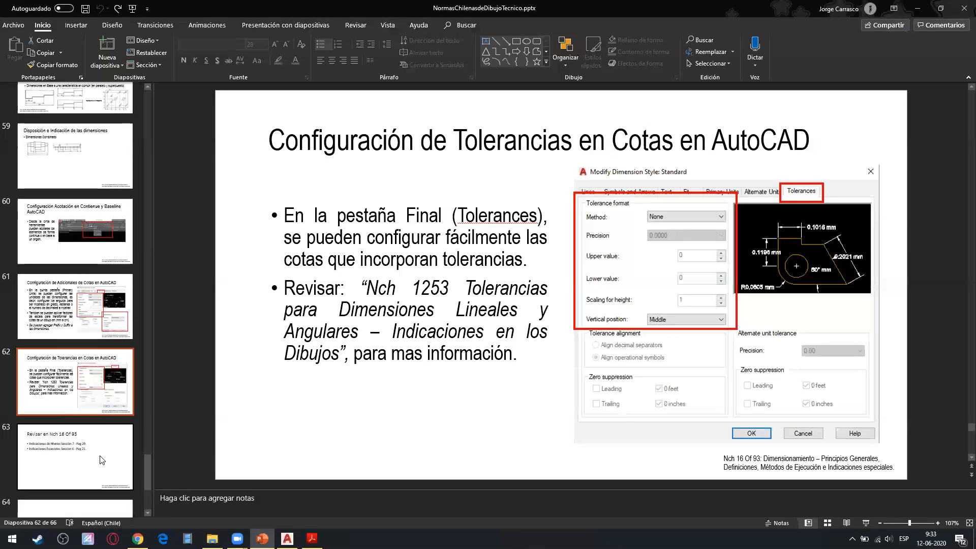
left_click(102, 460)
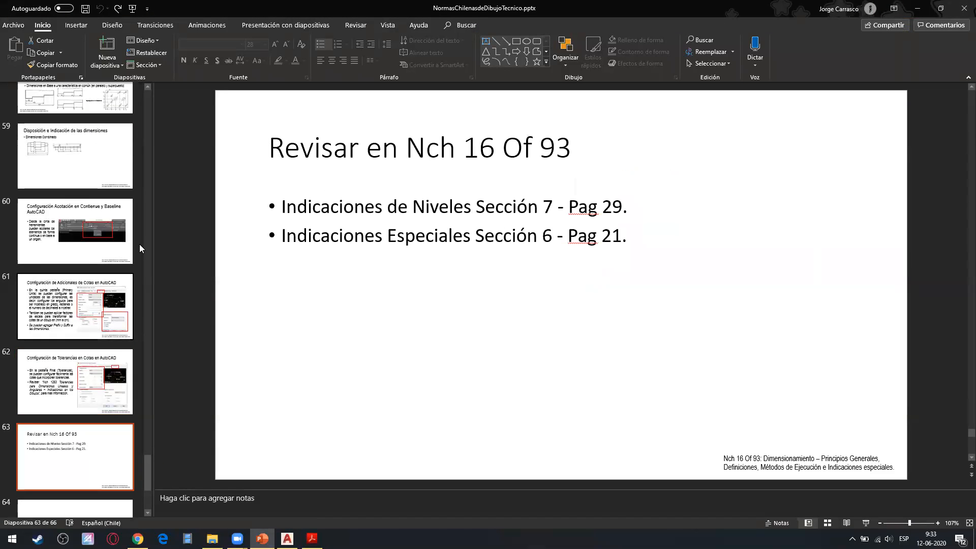
Display slide 64 on Nch 17 Of 93, followed by slide 65, "Configuración de Referencias en AutoCAD".
scroll(61, 402, "down", 3)
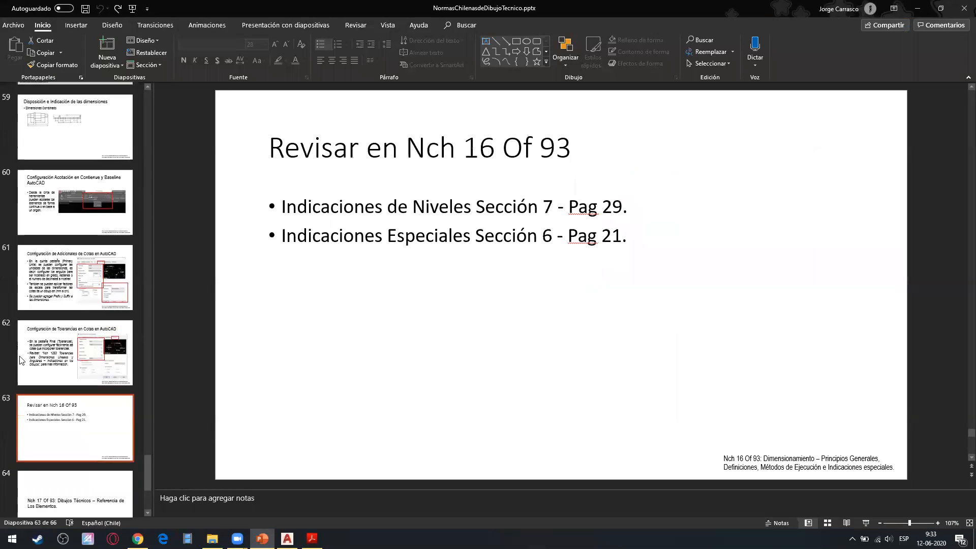
left_click(62, 409)
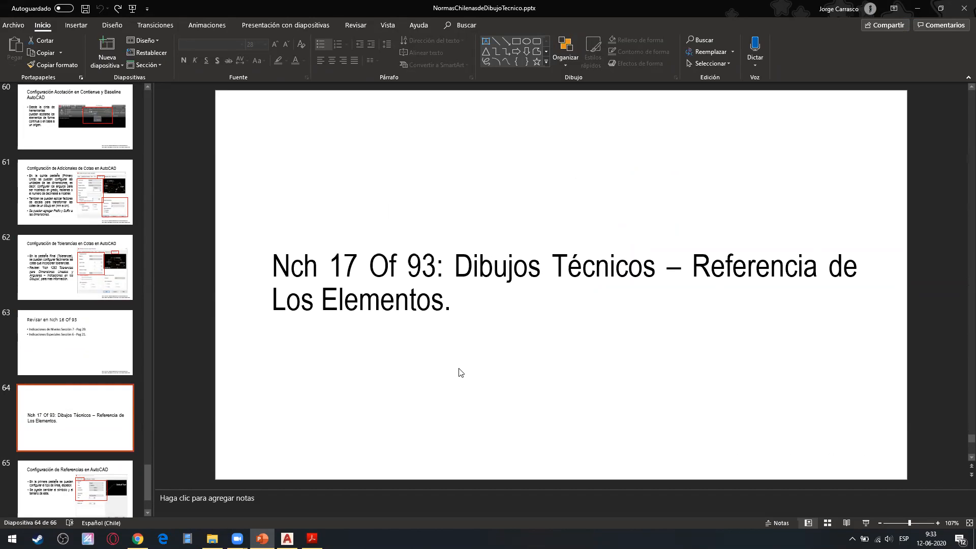
scroll(122, 407, "down", 1)
left_click(108, 438)
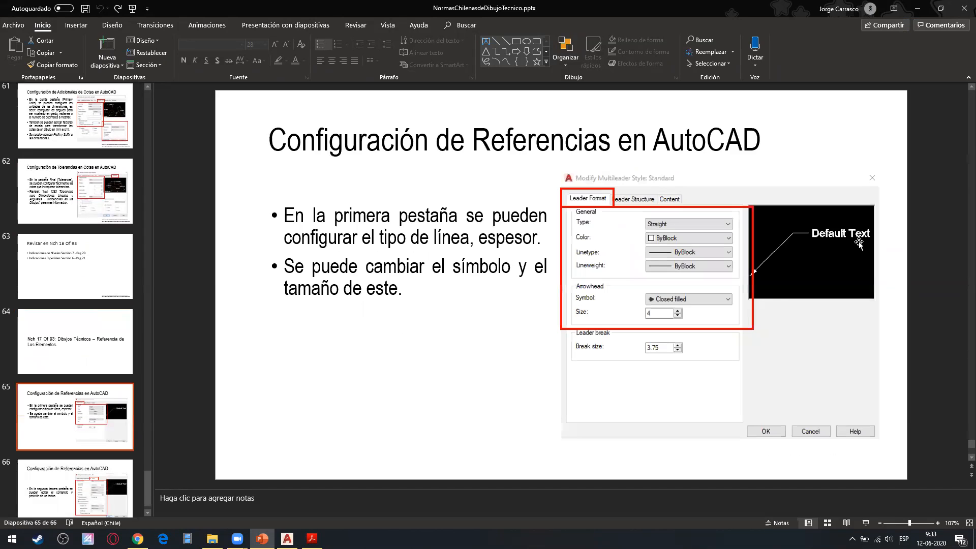
Switch to AutoCAD and review the leader format, leader structure and content settings of the Standard multileader style.
left_click(914, 9)
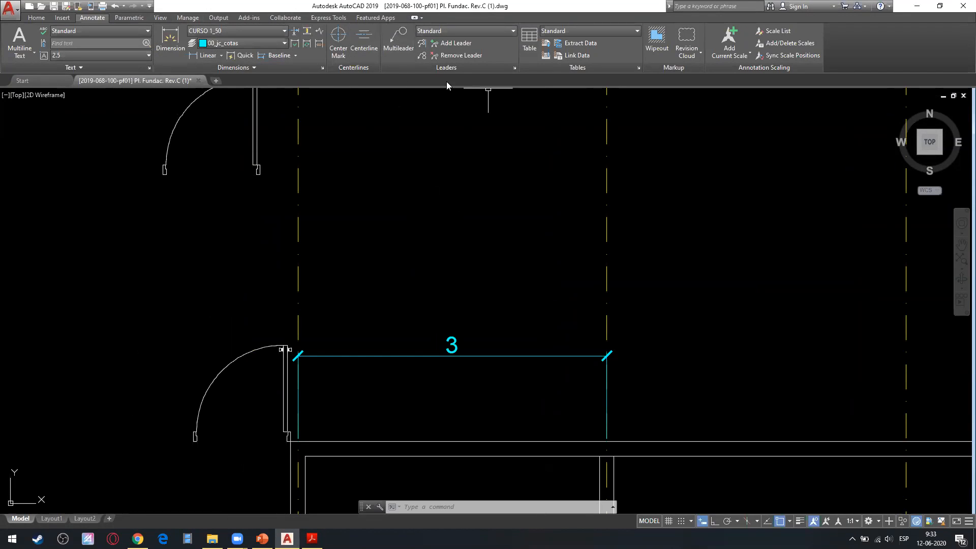
left_click(514, 67)
left_click(303, 183)
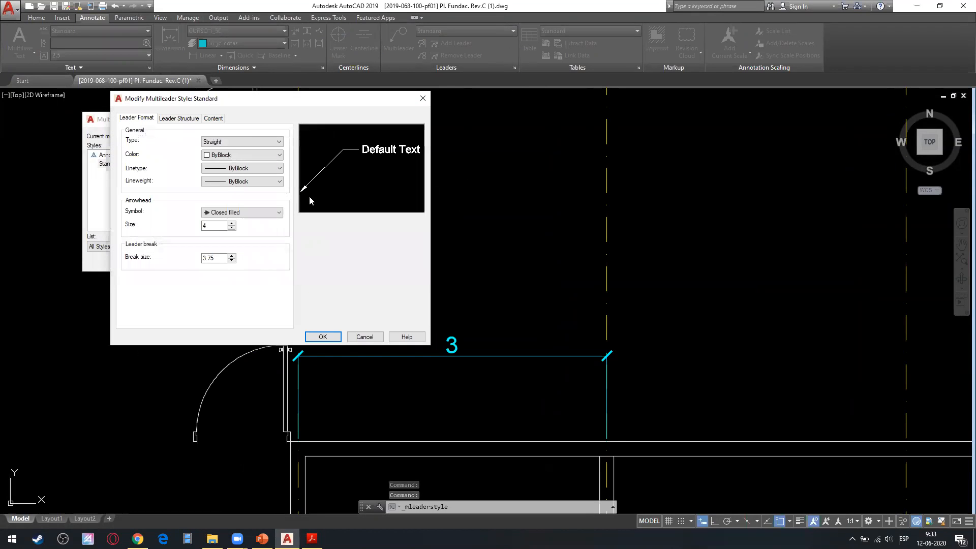
left_click(182, 119)
left_click(136, 118)
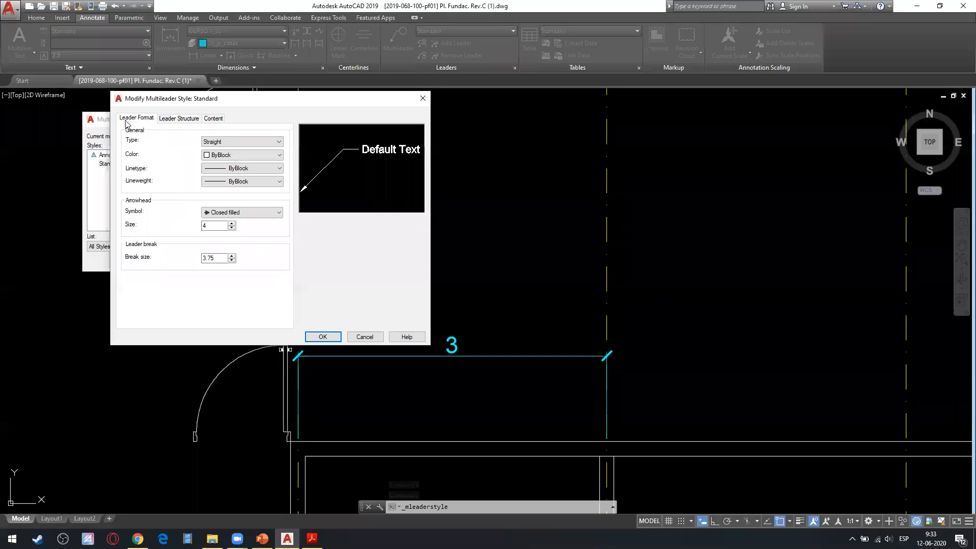
left_click(213, 119)
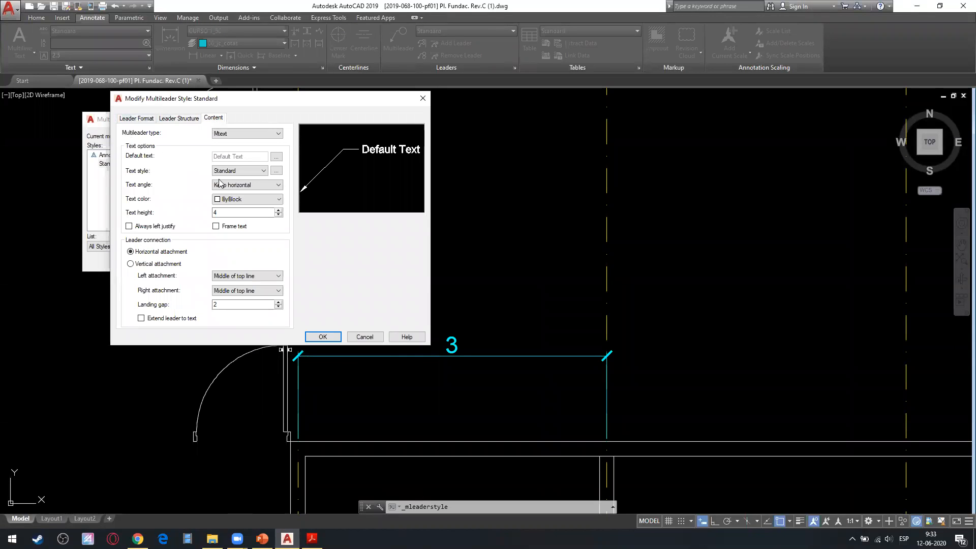
Check the multileader type and text style options of the Standard multileader style, and close the style manager without changes.
left_click(255, 132)
left_click(236, 144)
left_click(246, 170)
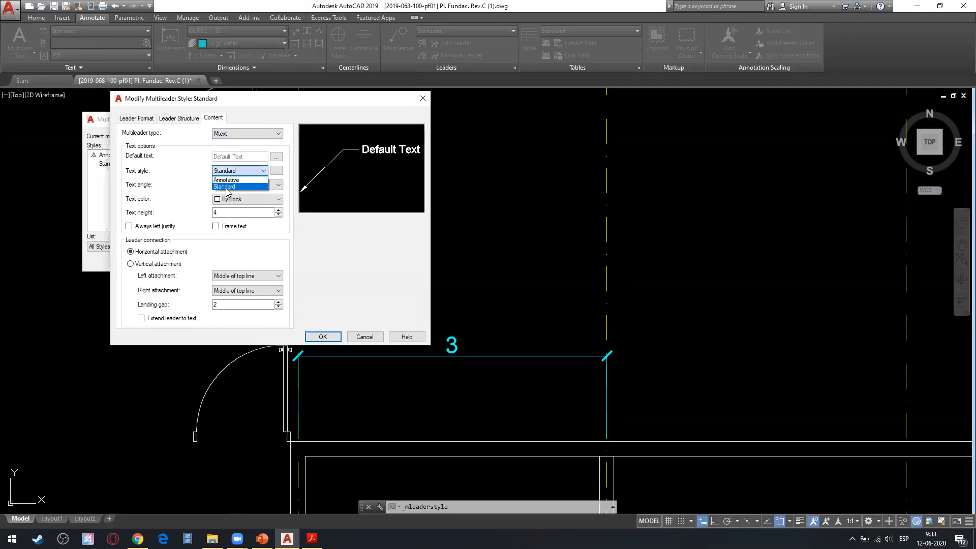
left_click(153, 206)
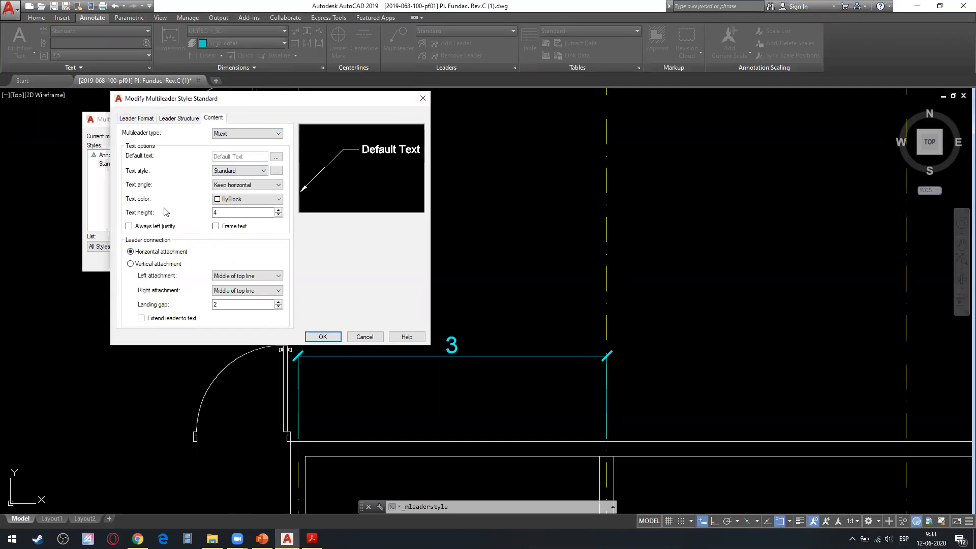
left_click(423, 98)
left_click(329, 116)
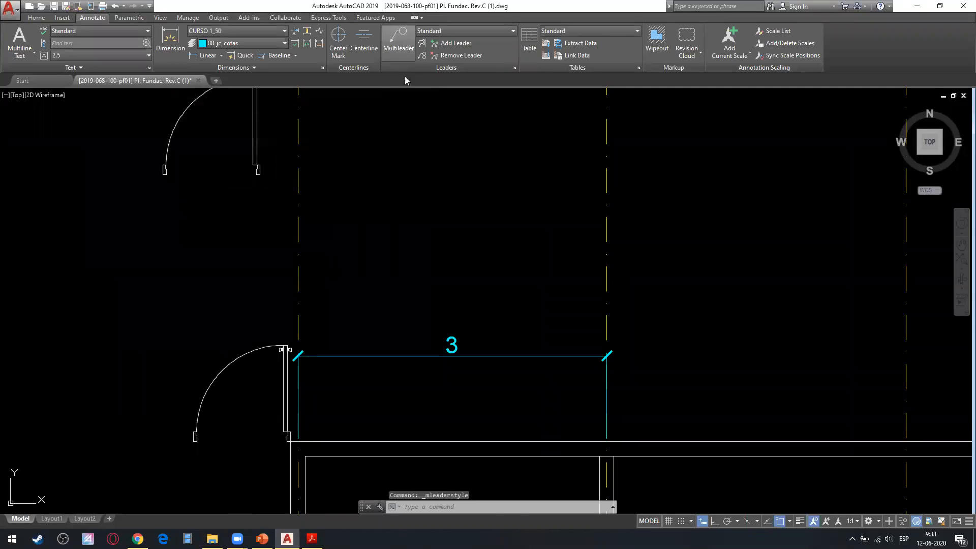
Place a multileader pointing at the right end of the 3 dimension, up and to the right, with the text "pilar 100x100x3".
left_click(398, 40)
left_click(606, 352)
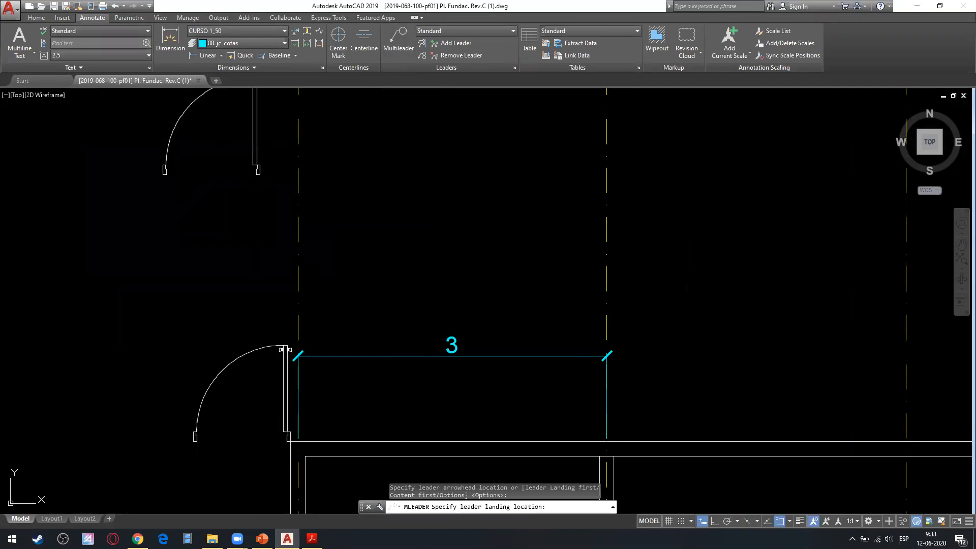
left_click(691, 272)
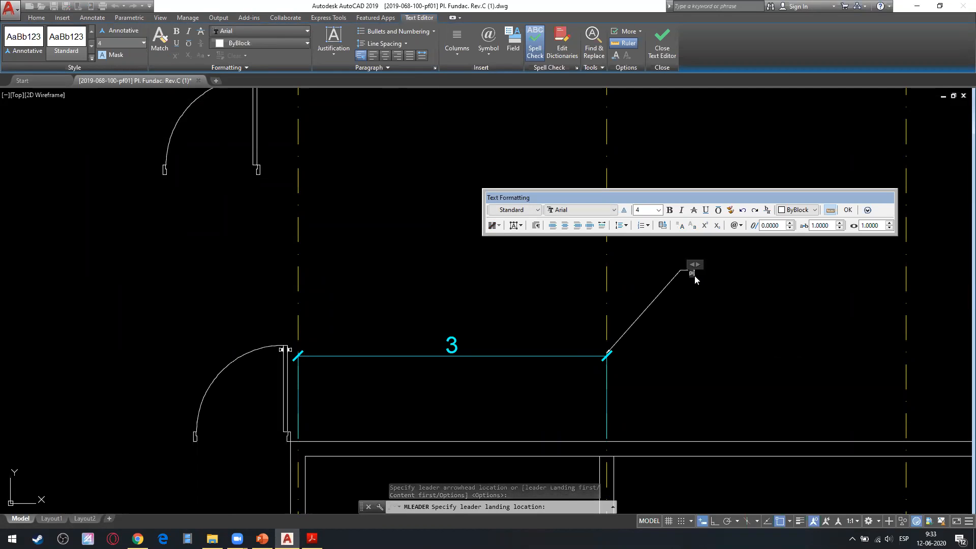
type("pilar 100x100")
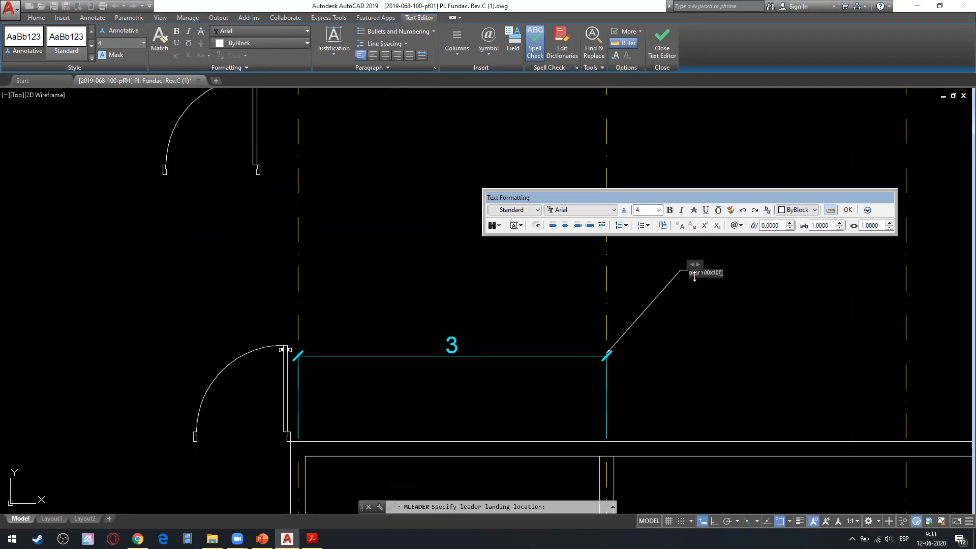
type("x3")
left_click(725, 328)
Inspect the pilar multileader up close, view the drawing in Layout1, and return to model space.
scroll(706, 269, "up", 5)
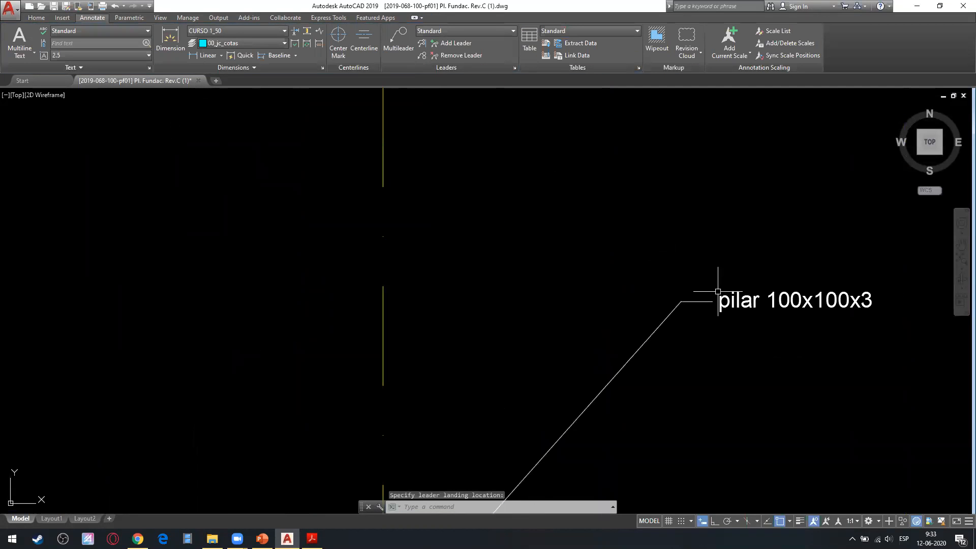
scroll(574, 239, "down", 5)
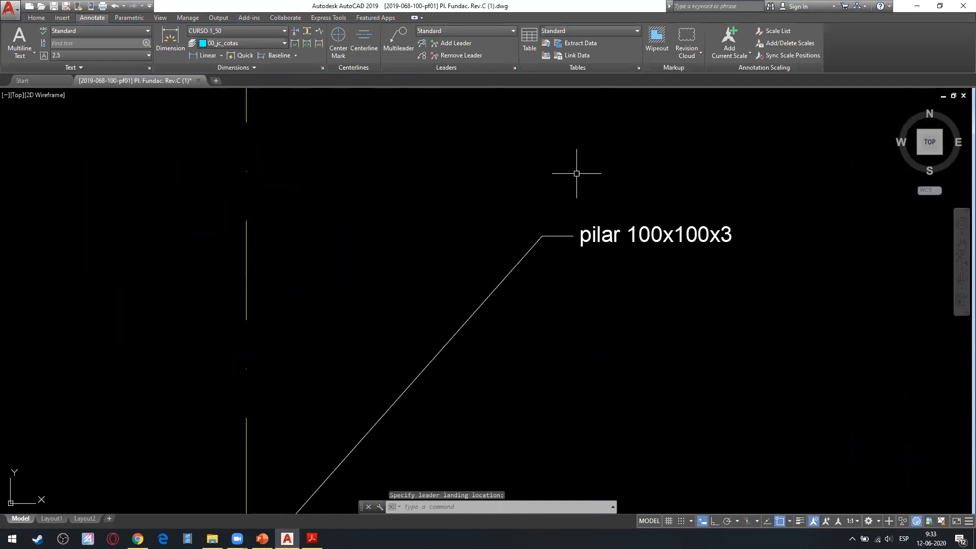
scroll(529, 246, "down", 3)
key("Escape")
scroll(404, 368, "up", 5)
scroll(346, 428, "down", 5)
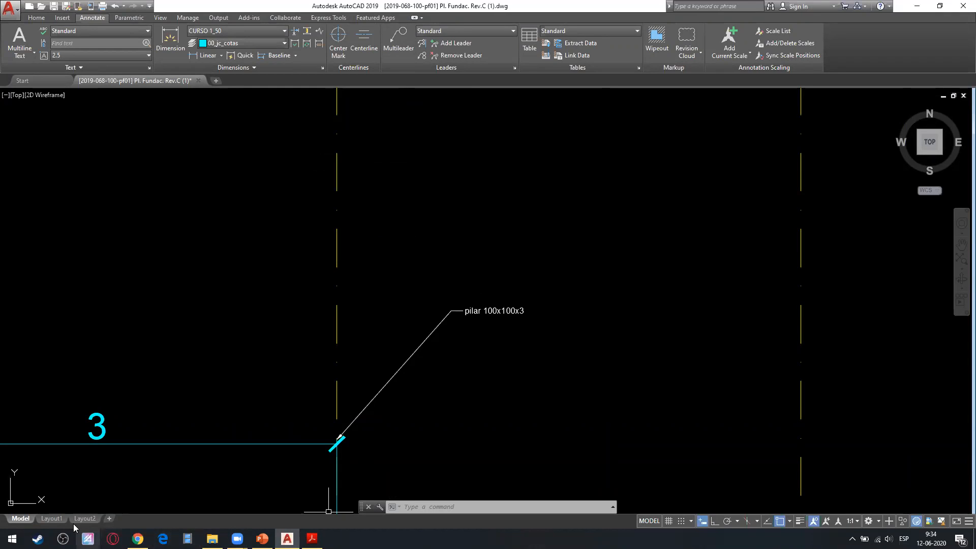
left_click(54, 519)
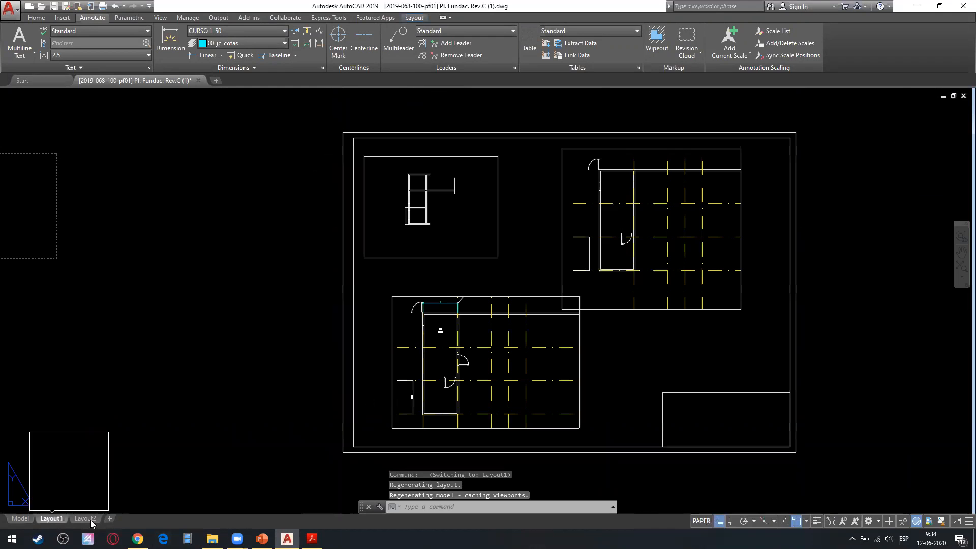
left_click(20, 518)
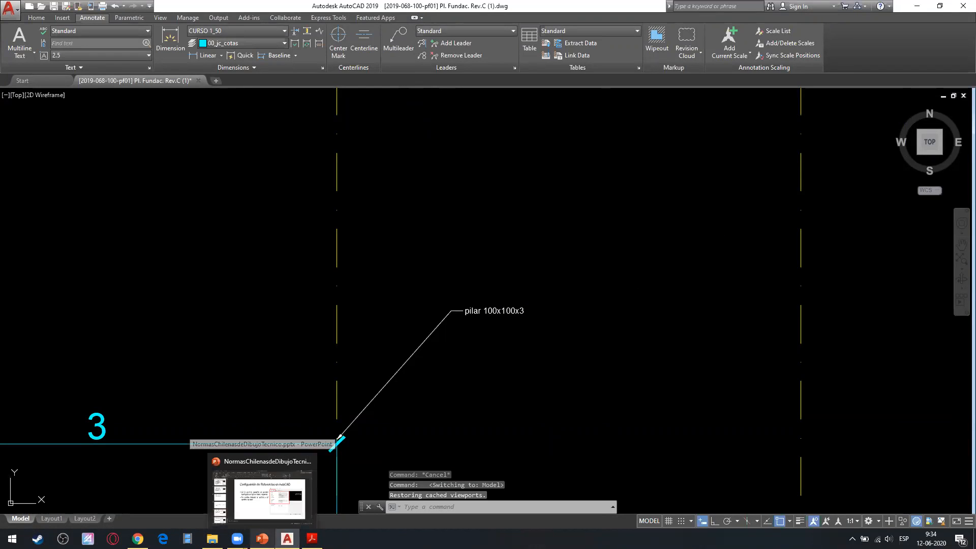
Switch to the PlanoArqPostaTipoAntigua.pdf plan in Acrobat Reader and examine the leader notes on the roof truss section.
left_click(263, 488)
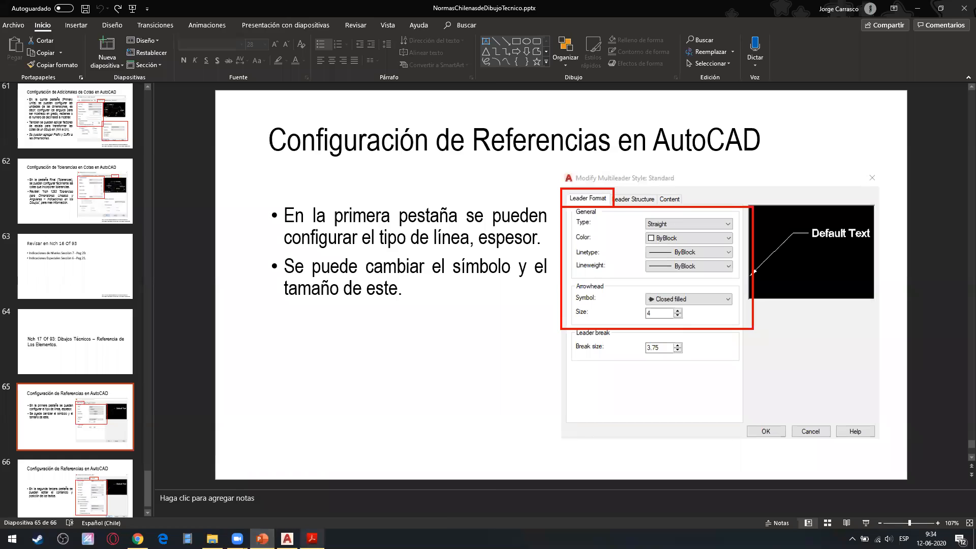
left_click(311, 539)
left_click_drag(343, 402, 50, 259)
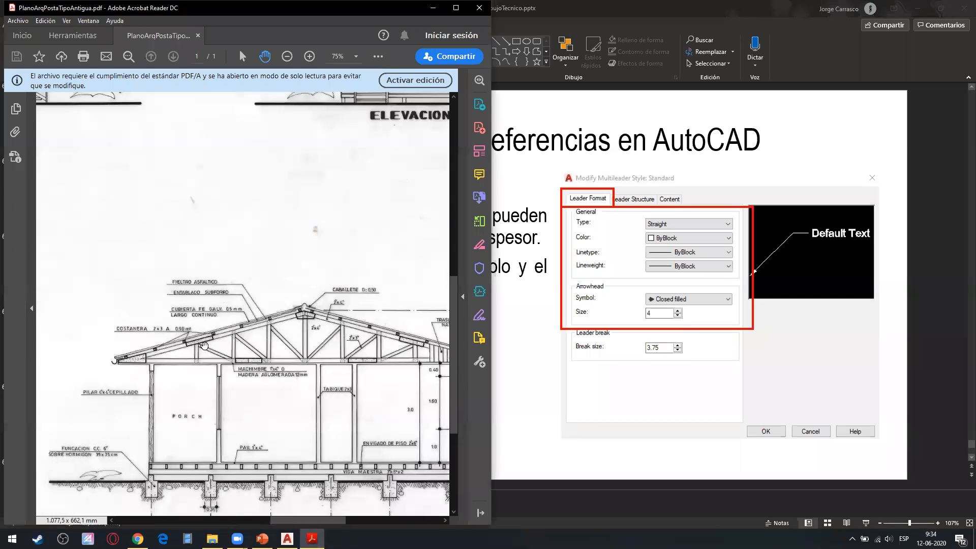
scroll(166, 331, "up", 1, "ctrl")
scroll(230, 322, "up", 2, "ctrl")
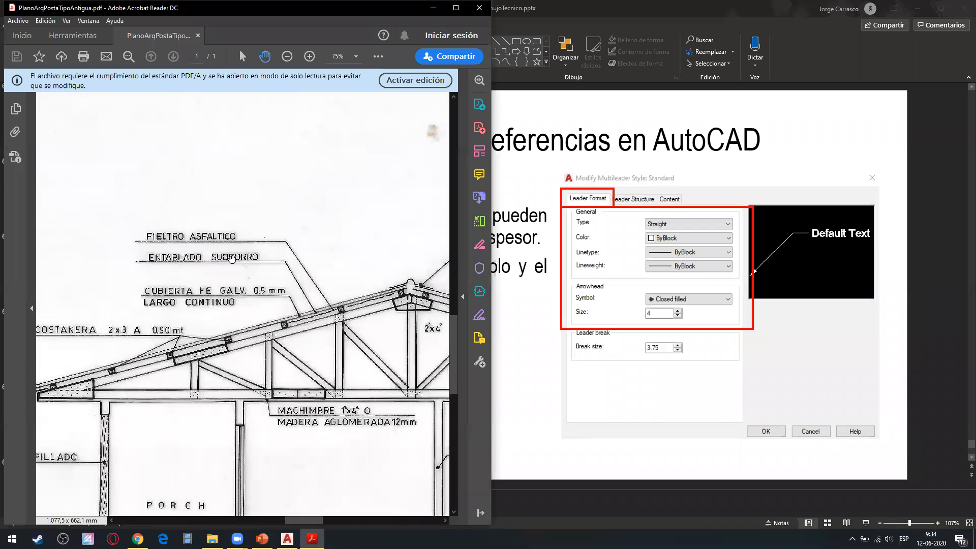
scroll(261, 246, "up", 1)
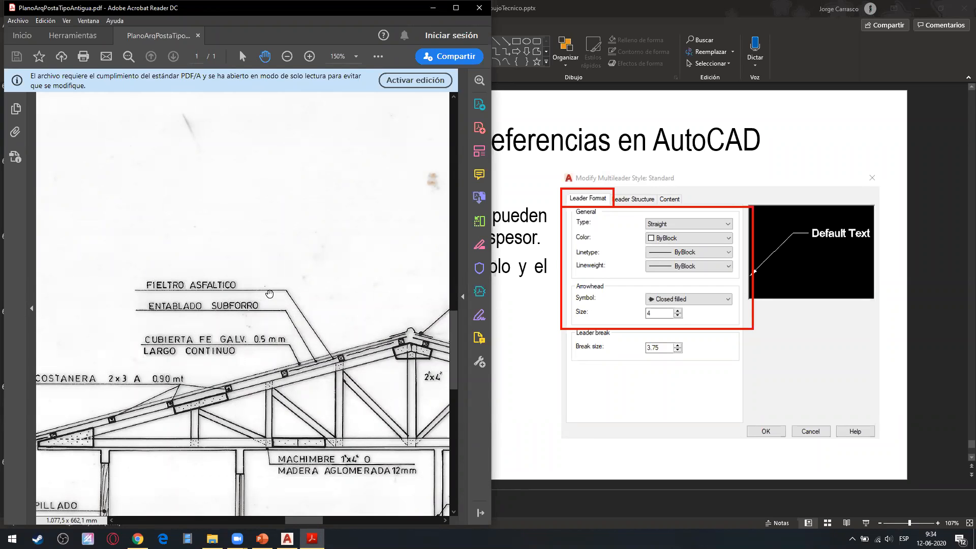
left_click_drag(362, 374, 283, 364)
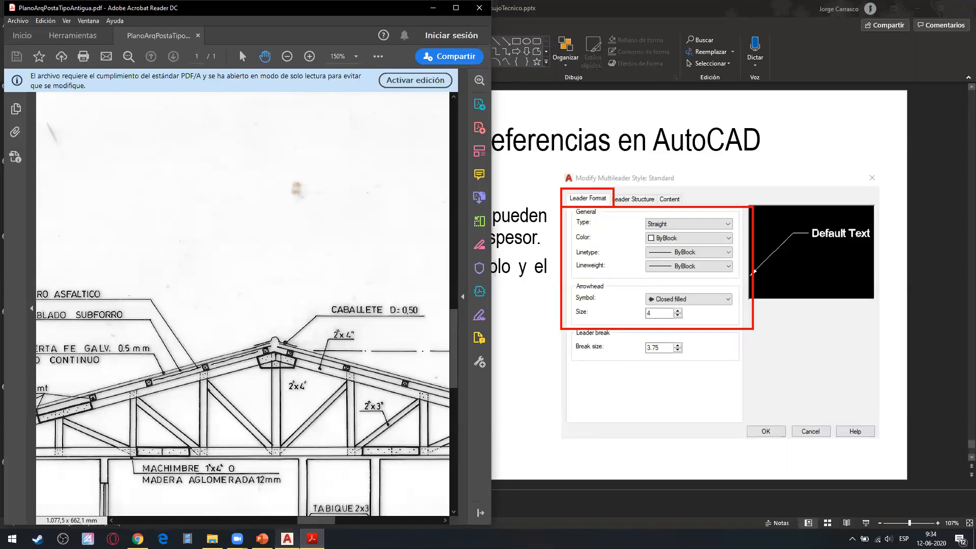
Switch back to AutoCAD and set the Standard multileader style's arrowhead to Dot, size 10, keeping the Straight leader type.
left_click(287, 539)
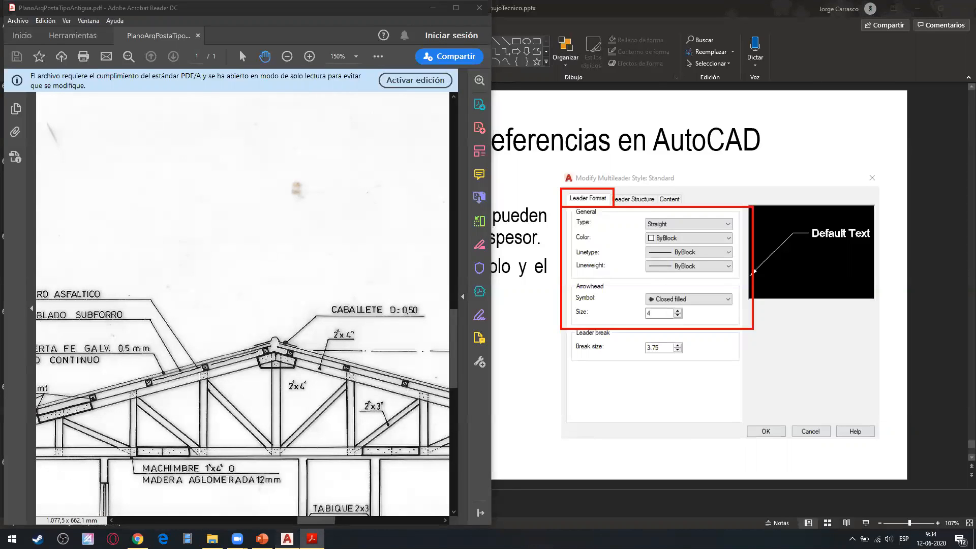
left_click(514, 68)
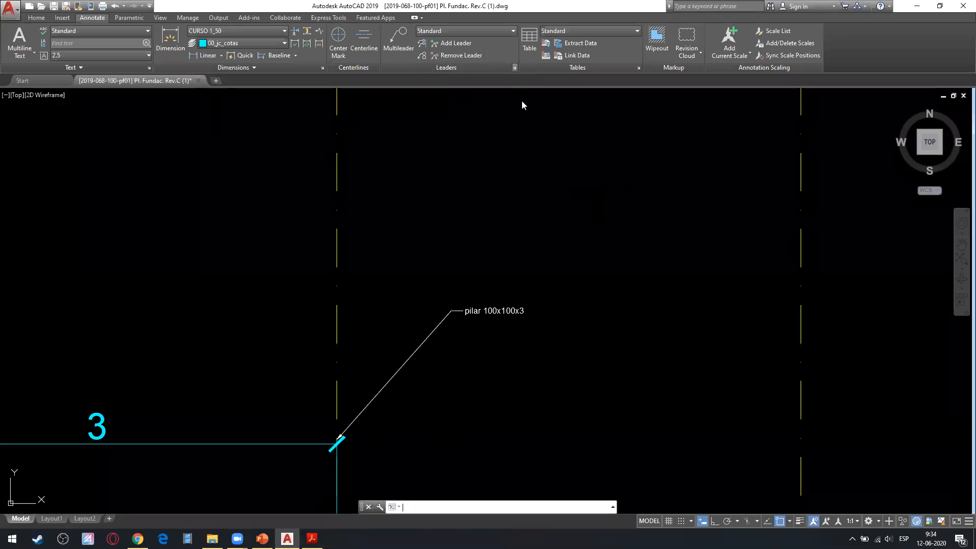
left_click(307, 184)
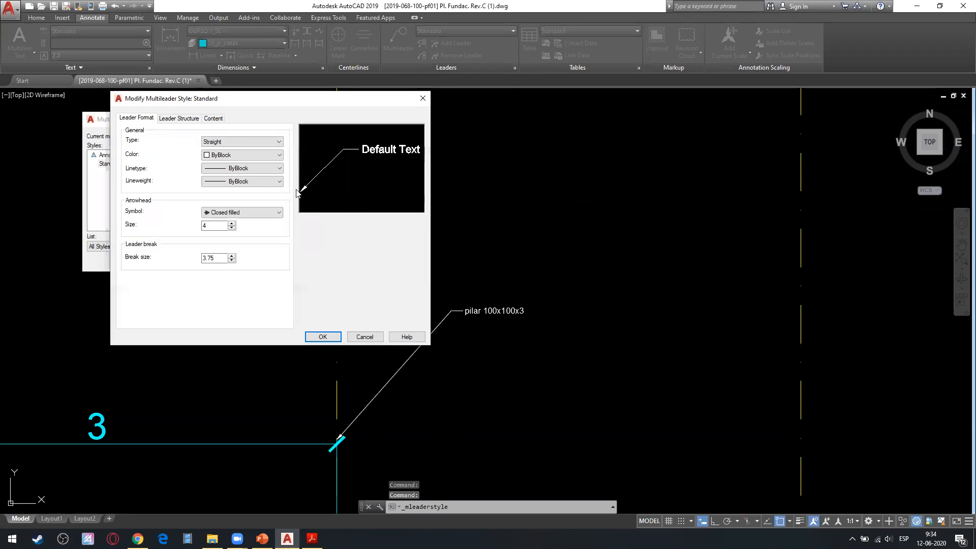
left_click(227, 214)
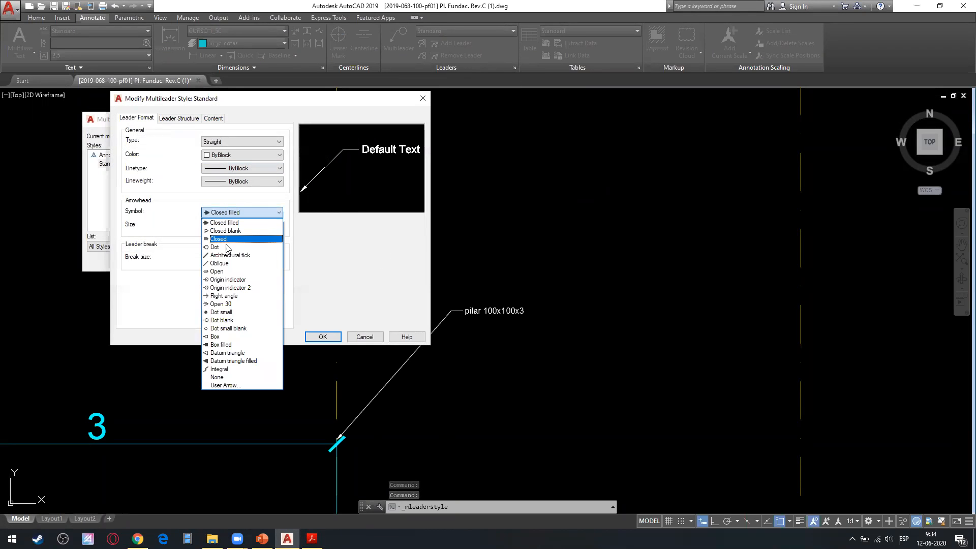
left_click(225, 247)
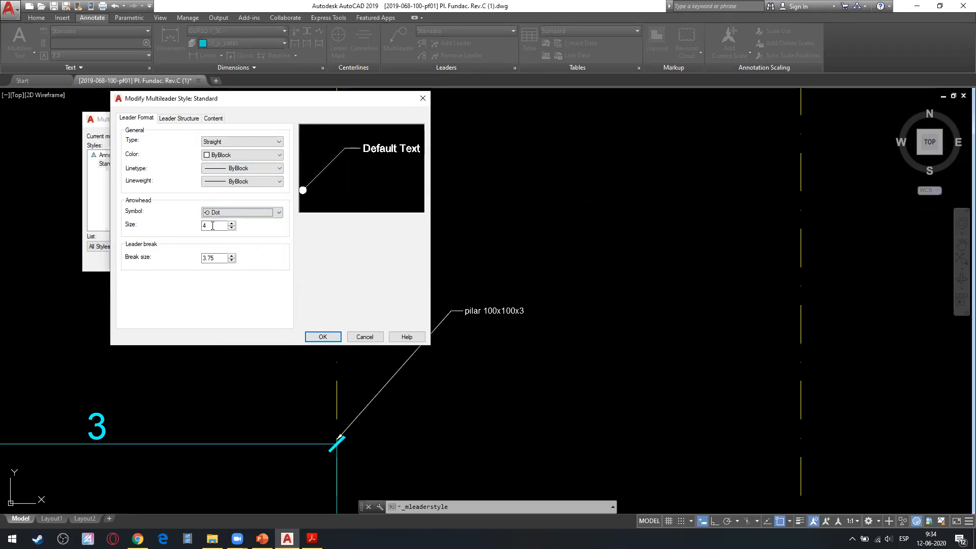
left_click_drag(212, 226, 203, 227)
left_click(238, 138)
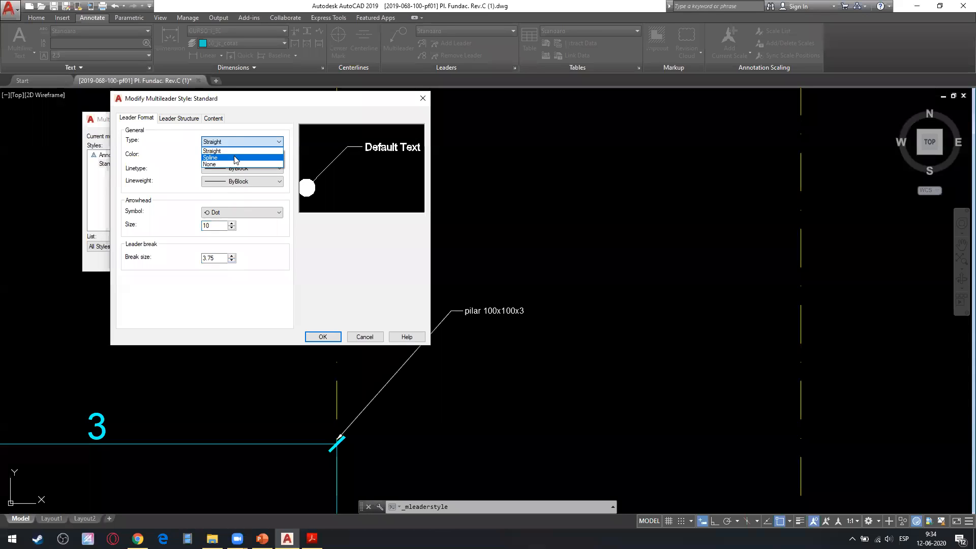
left_click(232, 132)
Set both the left and right leader attachments of the Standard multileader style to Underline top line.
left_click(193, 120)
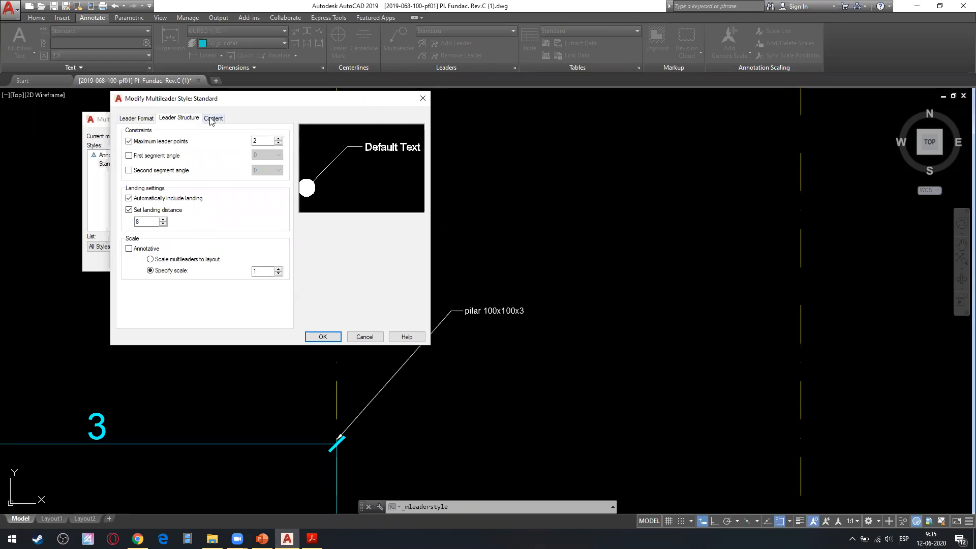
left_click(211, 120)
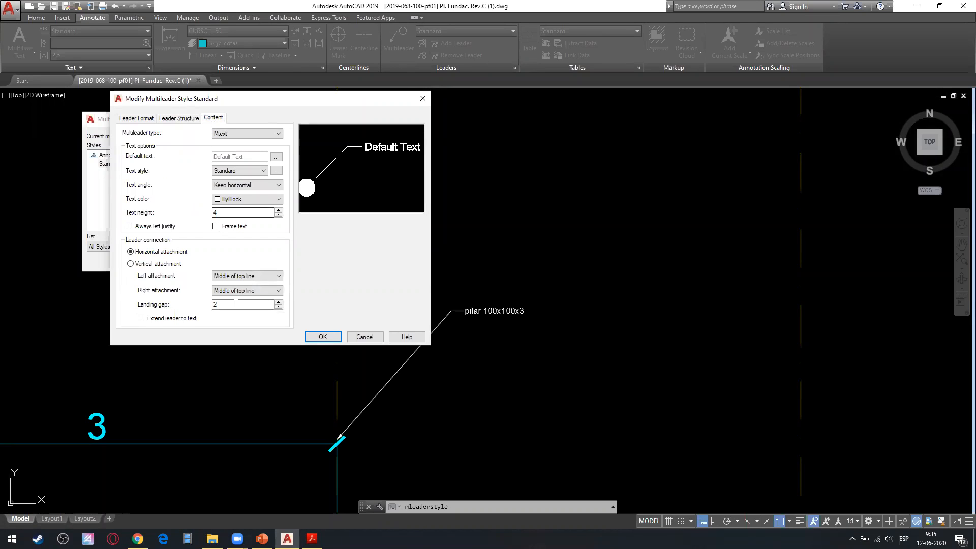
left_click(247, 275)
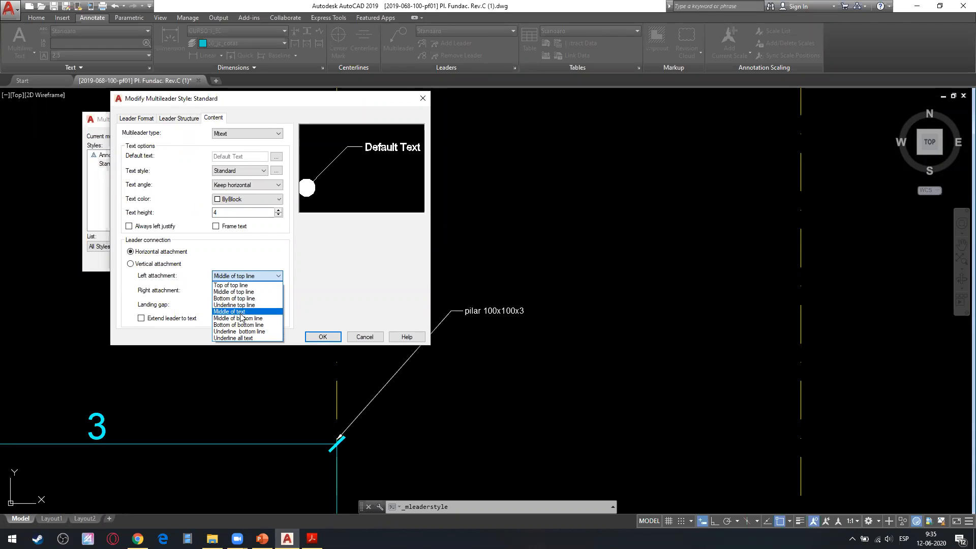
left_click(238, 305)
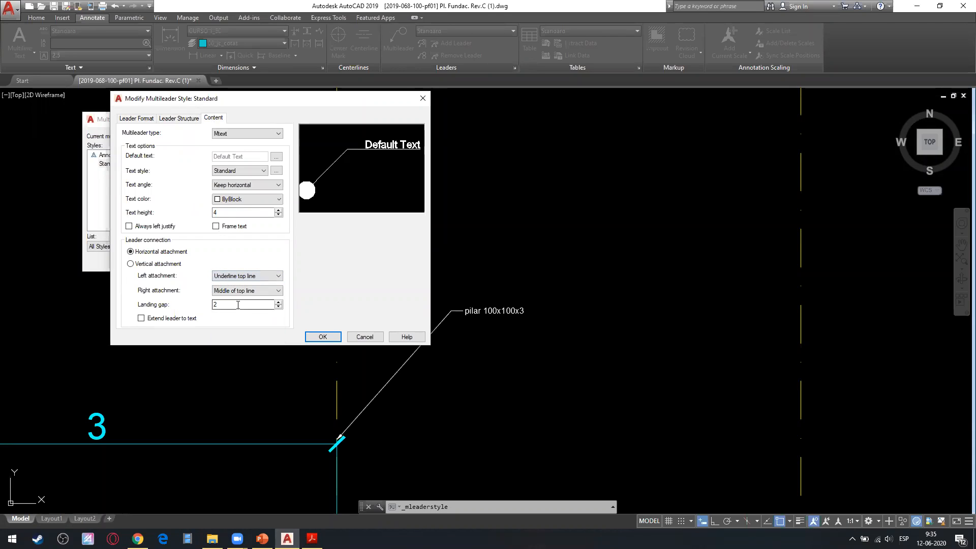
left_click(248, 290)
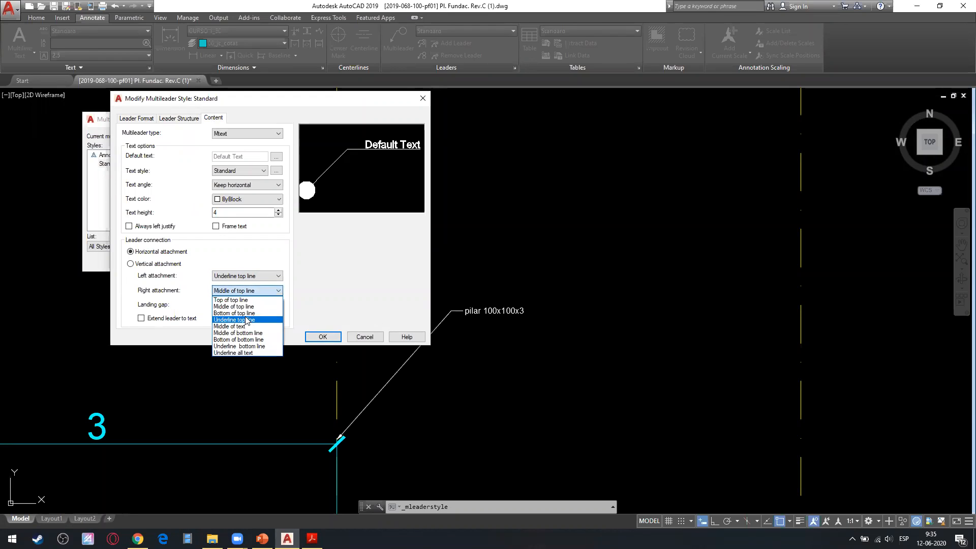
left_click(244, 318)
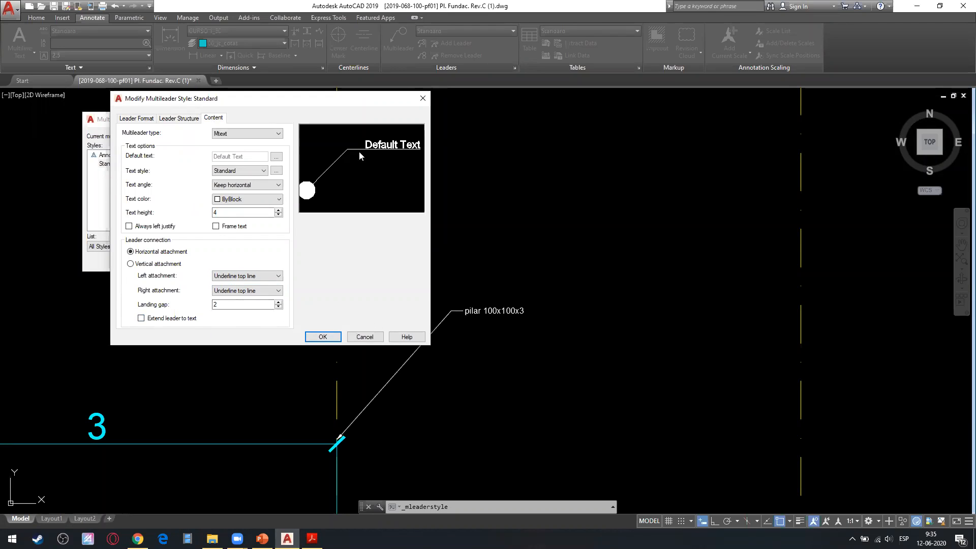
Apply the Standard multileader style changes, close the style manager, and inspect the pilar 100x100x3 leader's dot and underlined text.
left_click(322, 337)
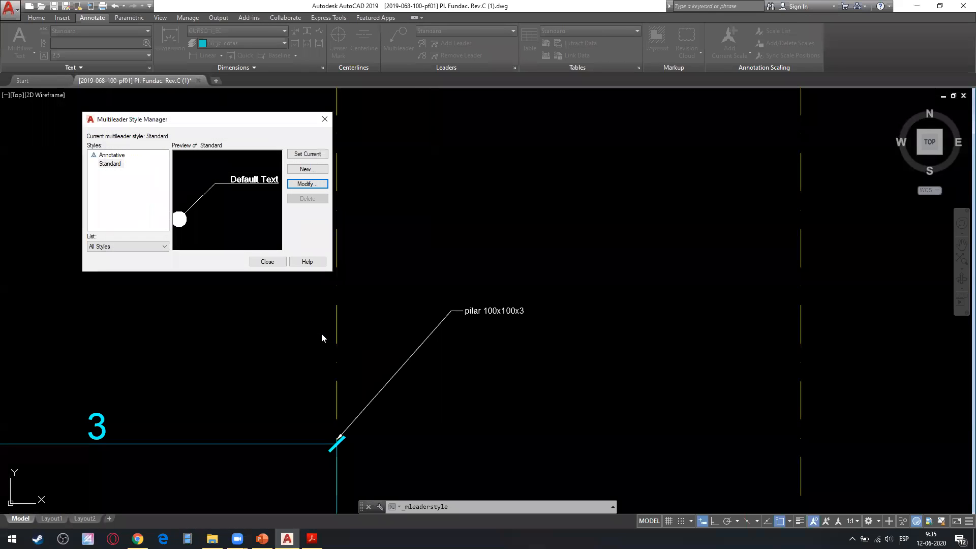
left_click(255, 259)
scroll(501, 344, "up", 2)
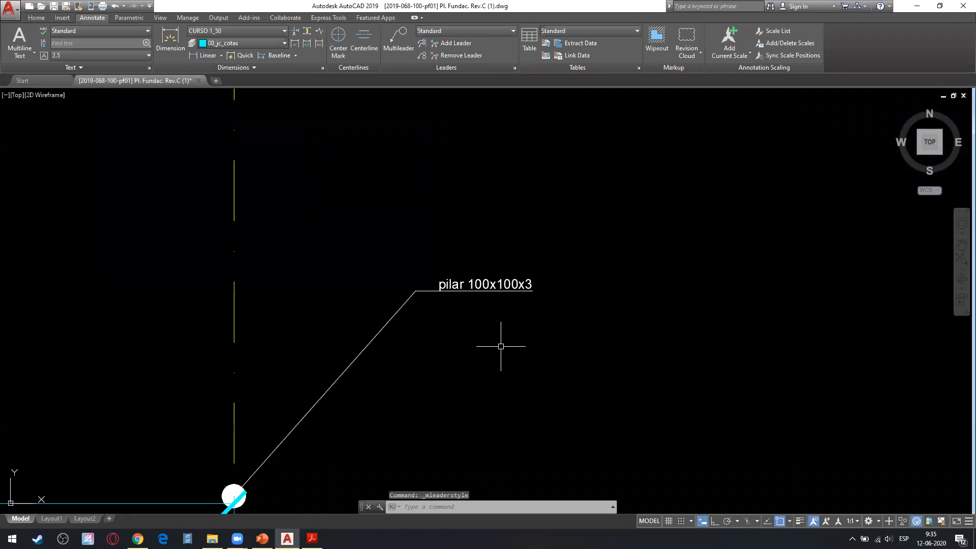
scroll(305, 387, "down", 3)
scroll(326, 356, "up", 3)
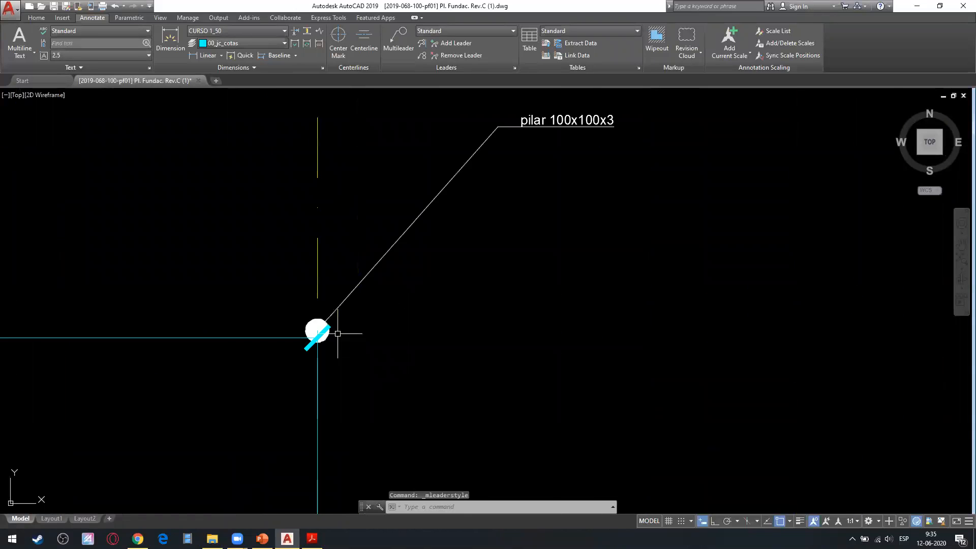
scroll(386, 297, "down", 2)
Stretch the landing of the pilar 100x100x3 multileader down and closer to its dot on the dimension corner.
left_click(392, 254)
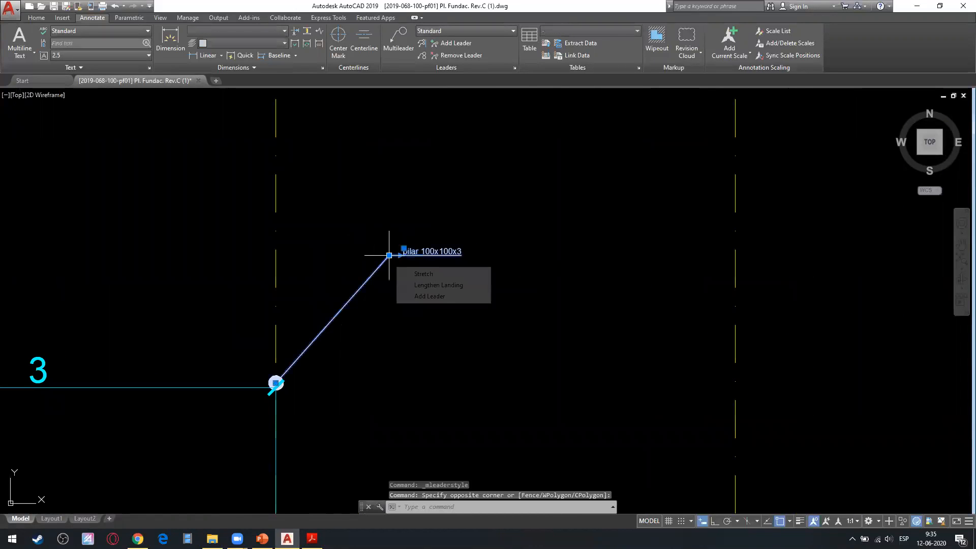
left_click(390, 255)
left_click(315, 315)
scroll(317, 285, "up", 3)
scroll(335, 310, "down", 2)
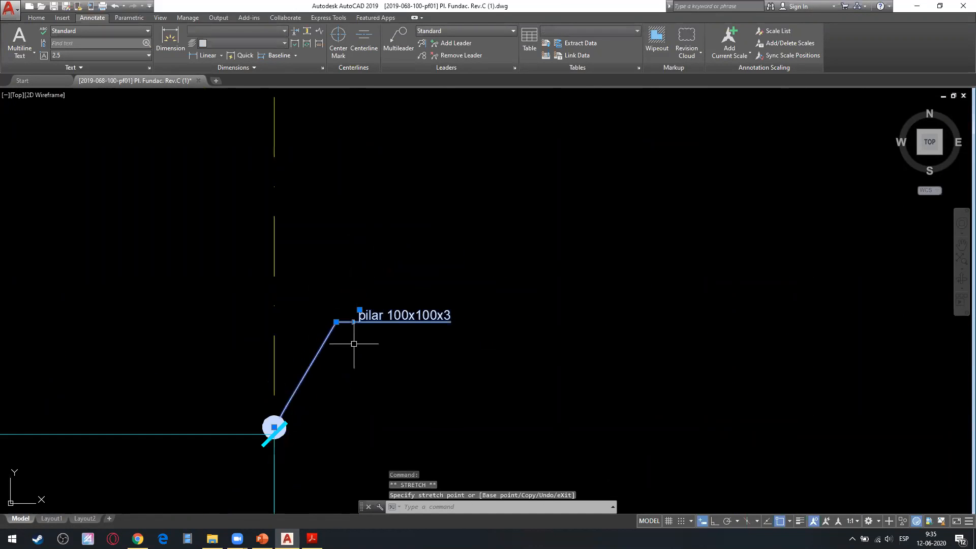
key("Escape")
Open the text of the dimension labelled 3 for editing to check its text height, and leave it unchanged.
double_click(361, 316)
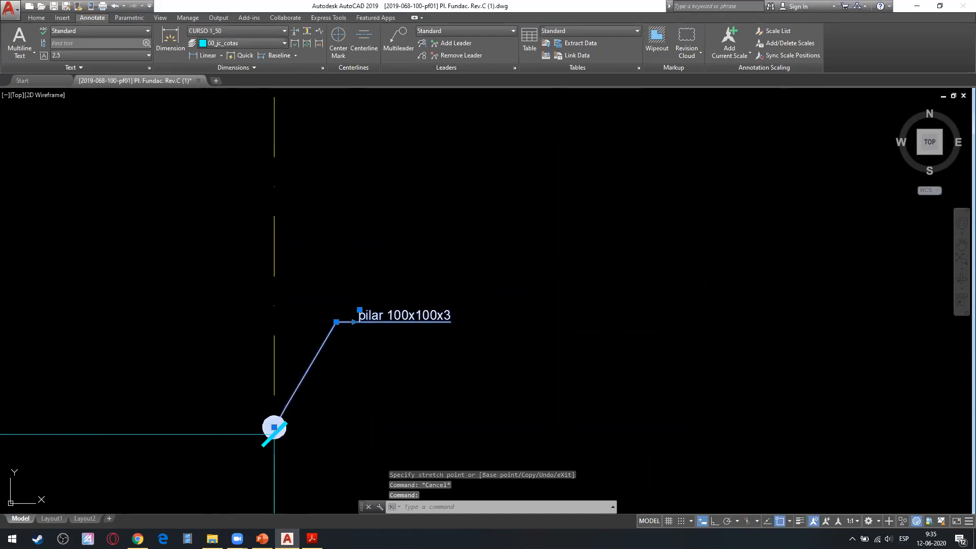
key("Escape")
middle_click_drag(289, 333, 557, 279)
key("Escape")
left_click(174, 342)
double_click(174, 343)
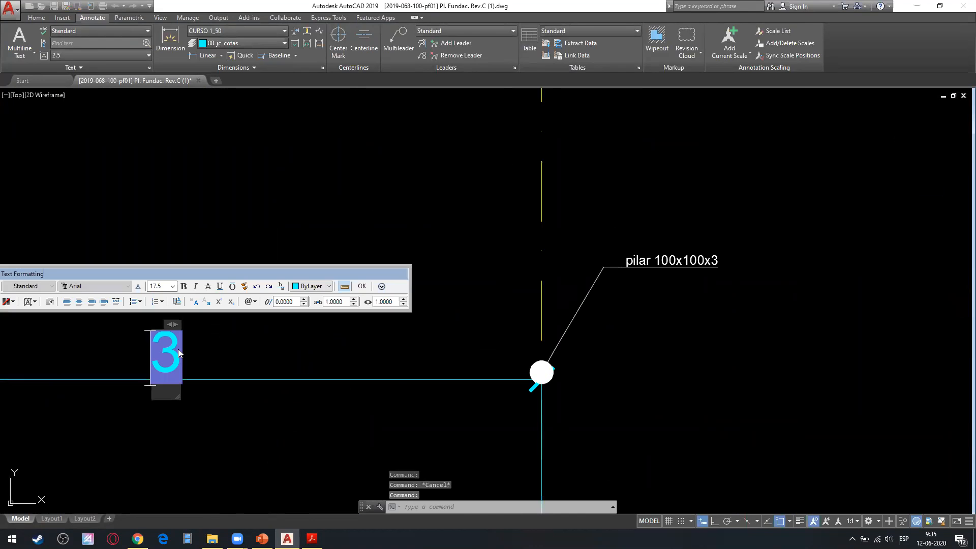
left_click(293, 351)
middle_click_drag(350, 341, 192, 323)
key("Escape")
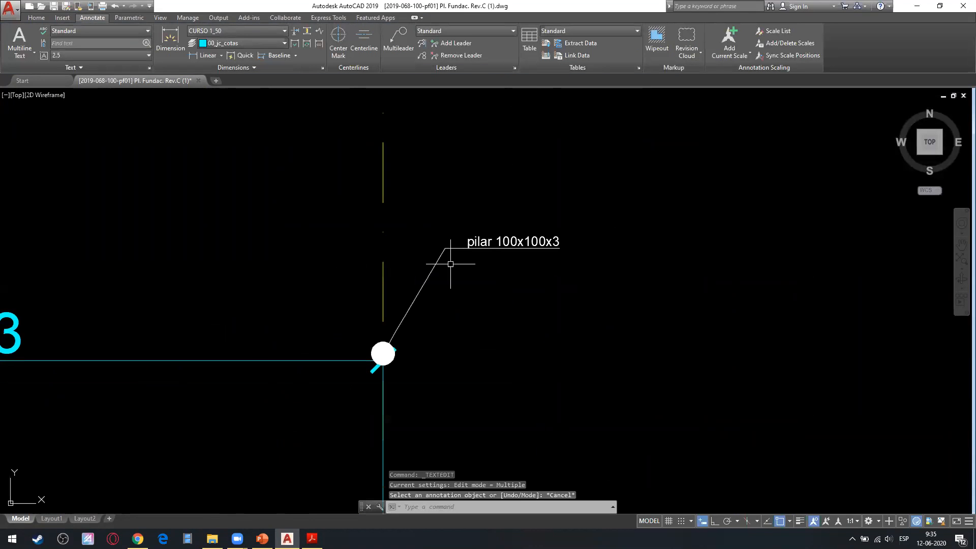
Open the pilar 100x100x3 leader text for editing to check its height, and leave it unchanged.
double_click(485, 241)
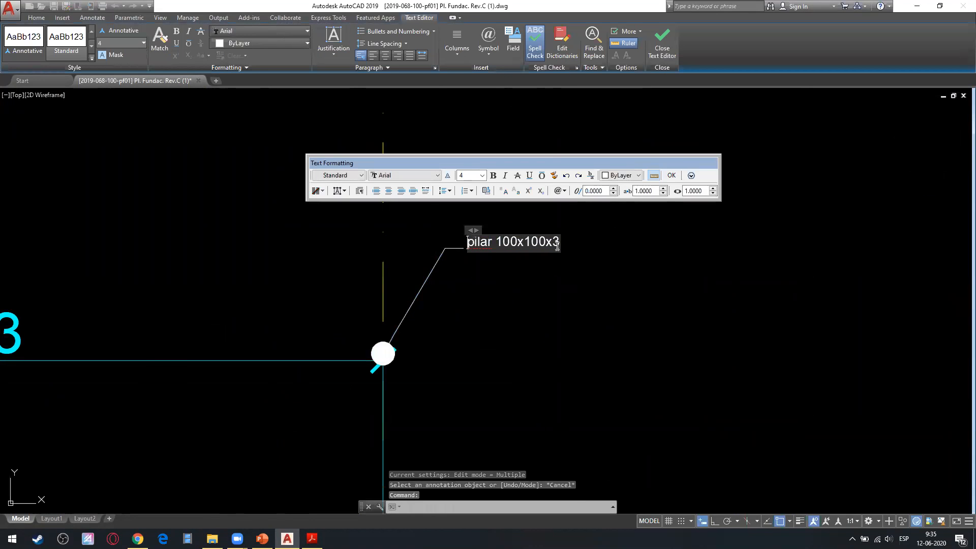
type("aca")
key("Escape")
key("Escape")
key("Escape")
left_click(540, 270)
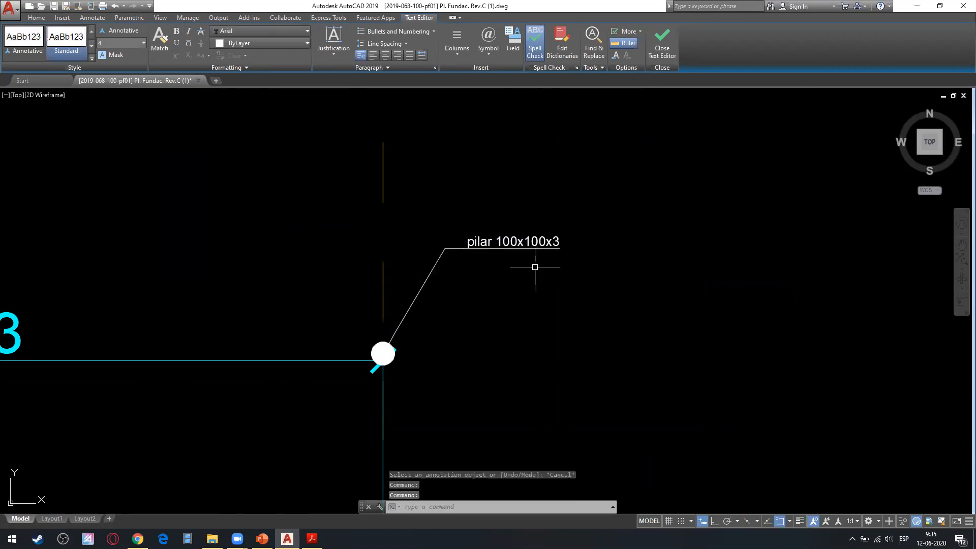
Set the text height of the Standard multileader style to 17.5 and apply it to the drawing.
scroll(290, 367, "down", 2)
left_click(514, 68)
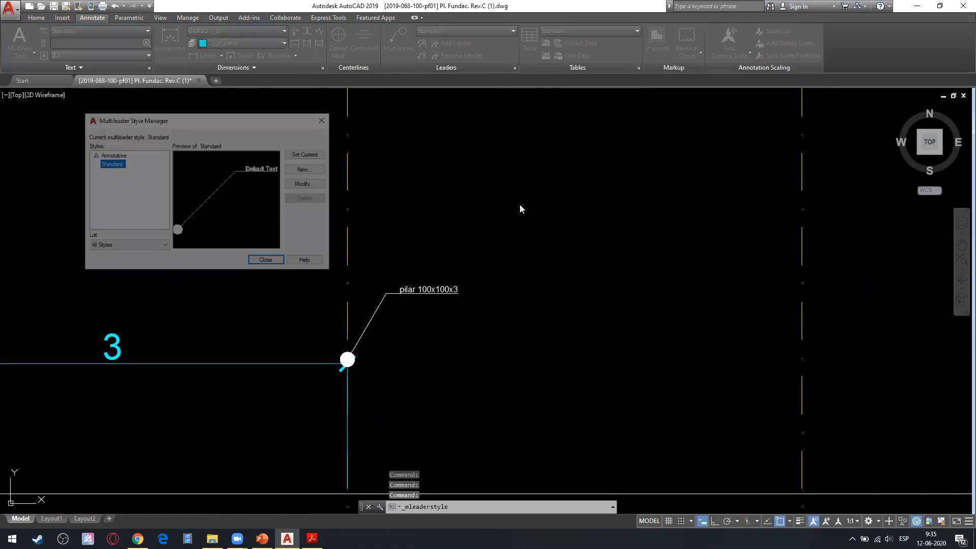
left_click(308, 183)
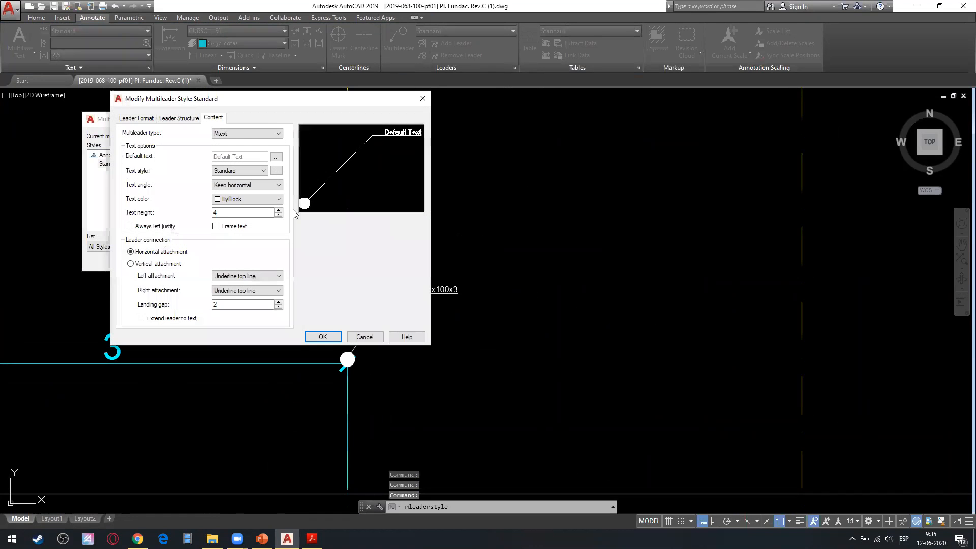
double_click(245, 210)
type("1")
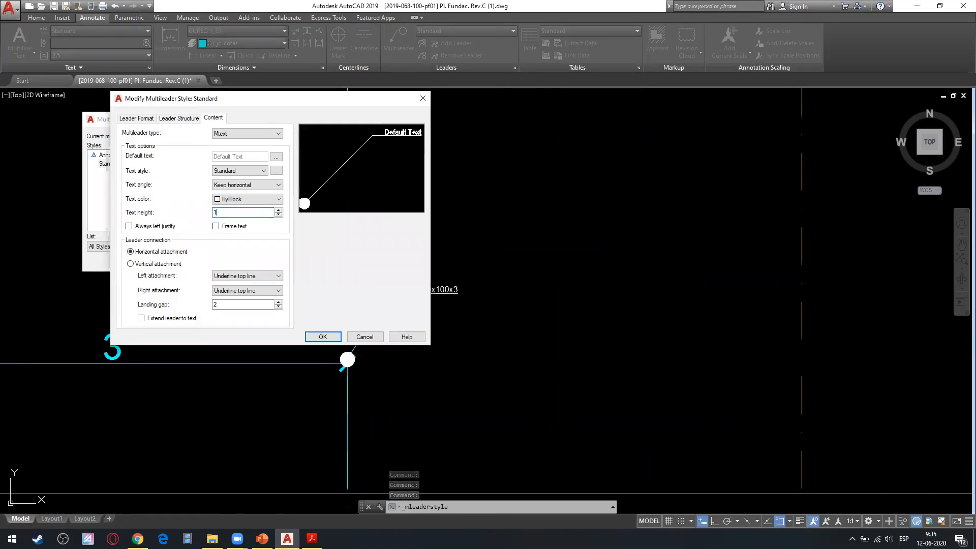
type("7.5")
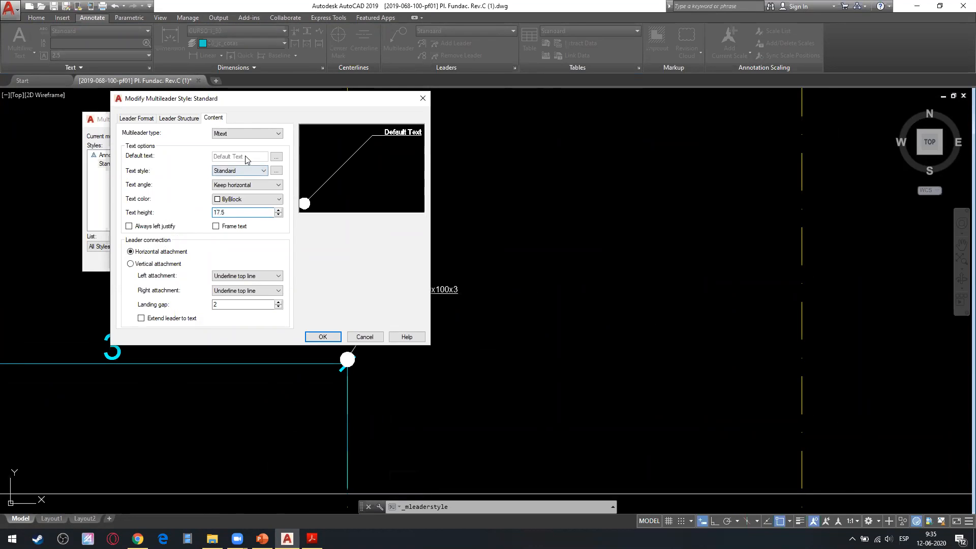
left_click(321, 337)
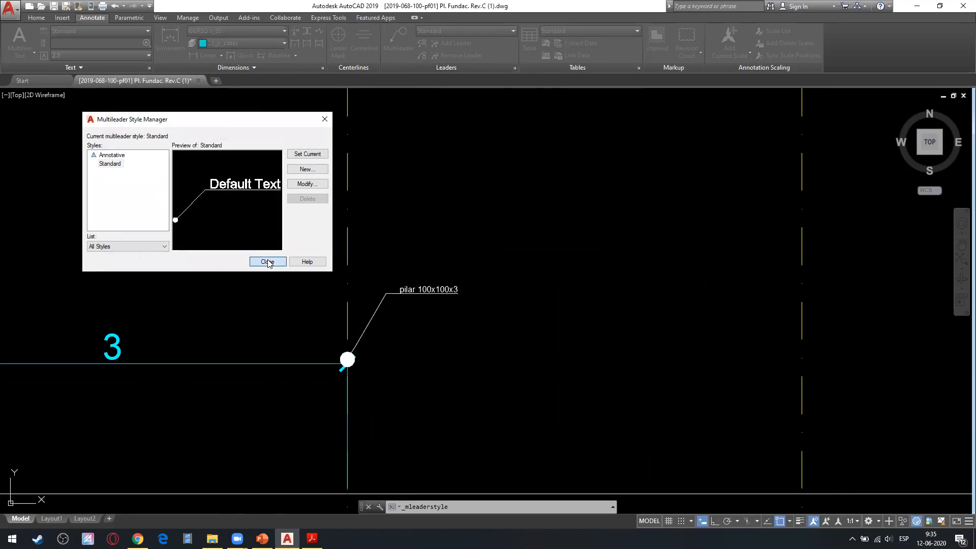
left_click(264, 262)
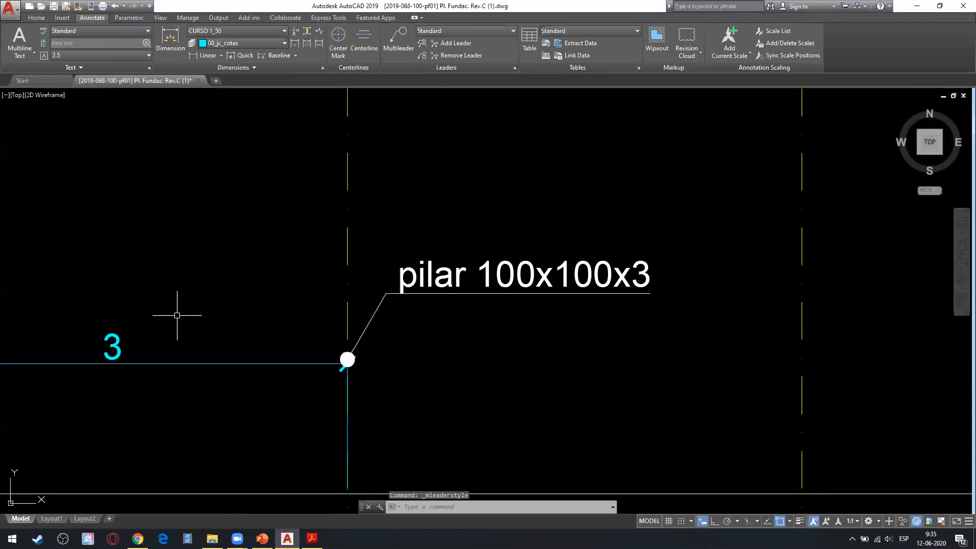
scroll(189, 302, "down", 2)
scroll(189, 302, "down", 3)
middle_click_drag(190, 301, 373, 275)
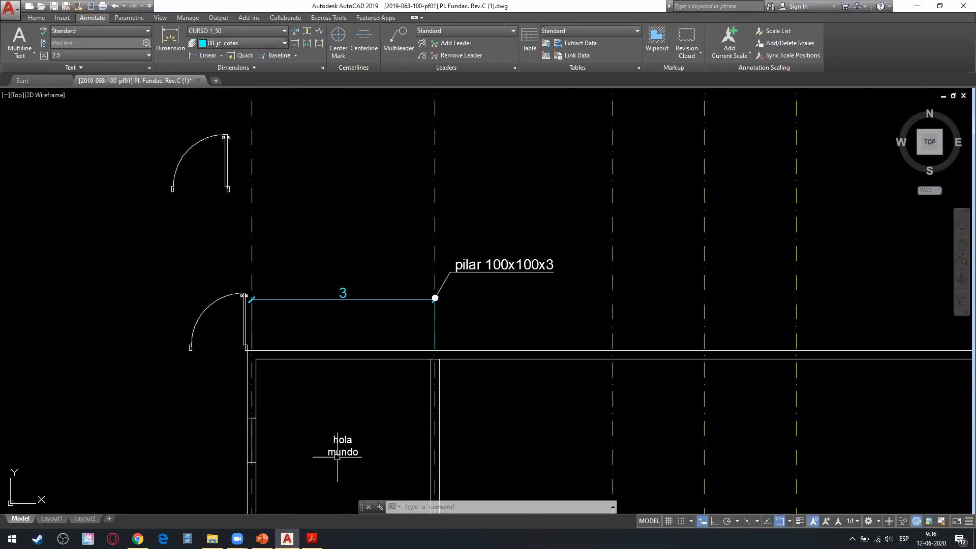
Check July 3 and July 6 in the system calendar and close it.
left_click(929, 537)
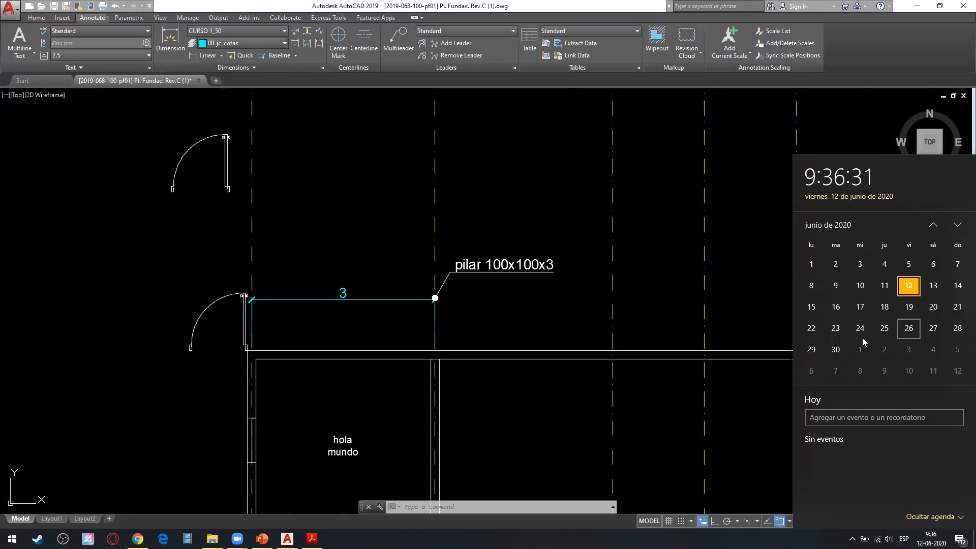
left_click(912, 351)
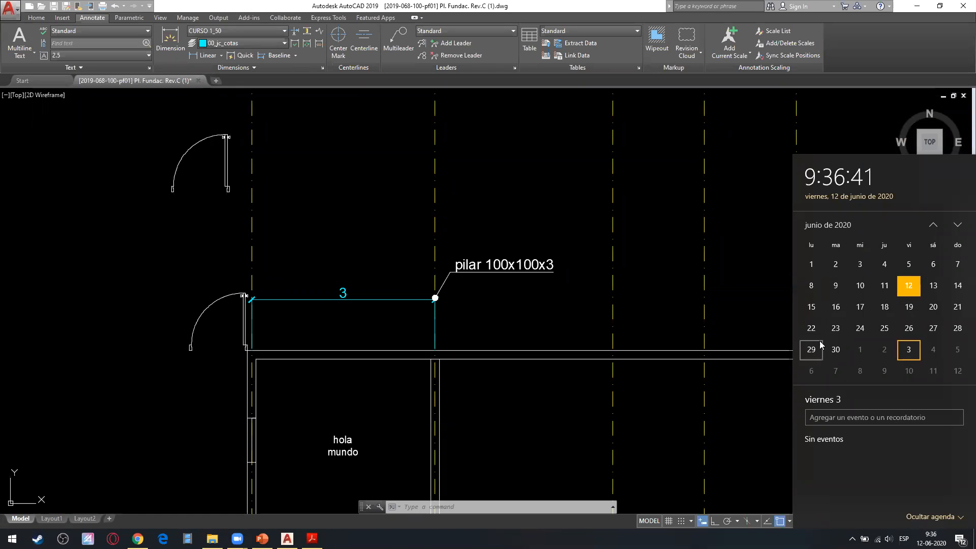
left_click(815, 375)
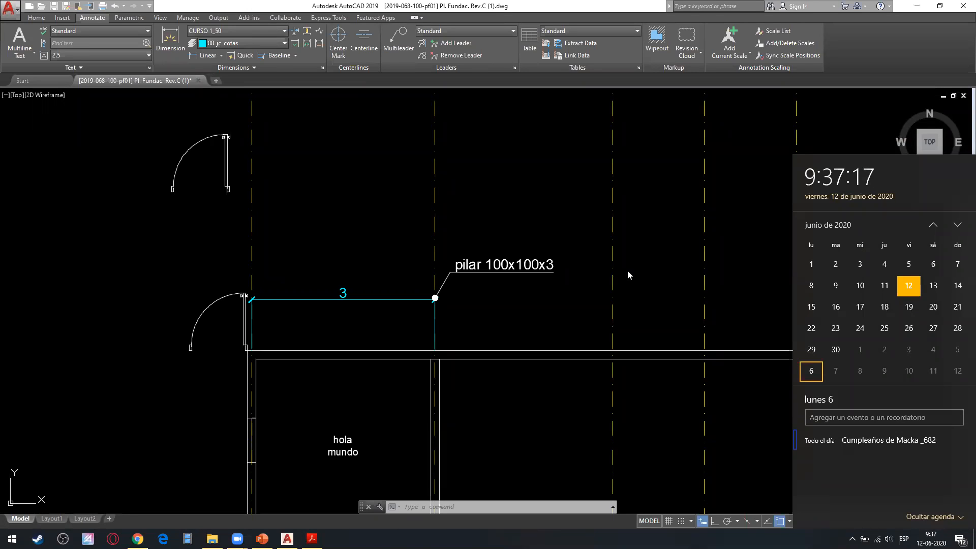
left_click(235, 29)
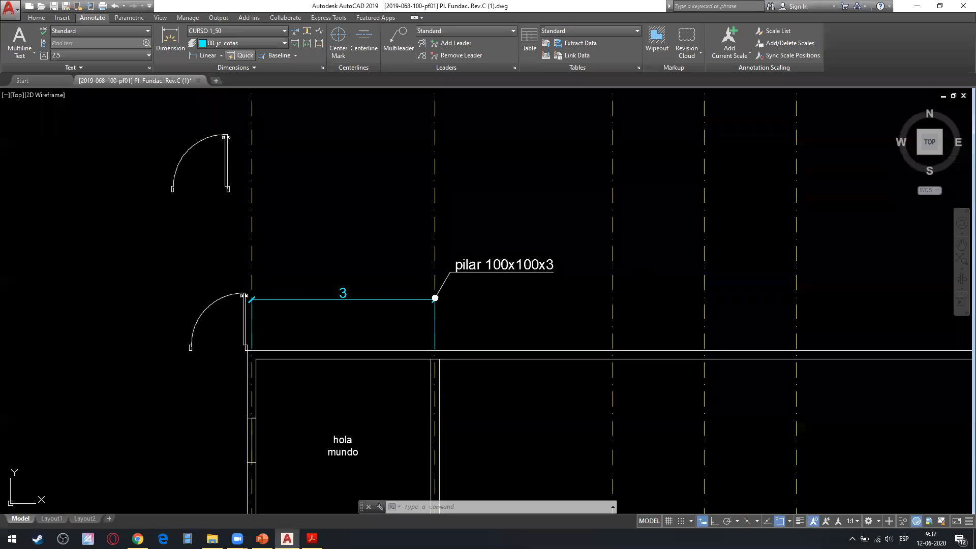
left_click(232, 31)
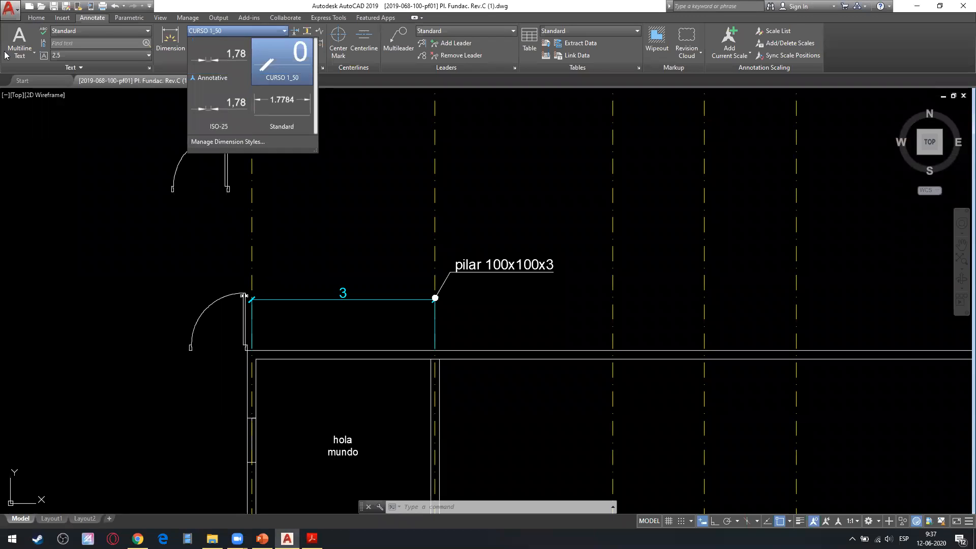
left_click(199, 191)
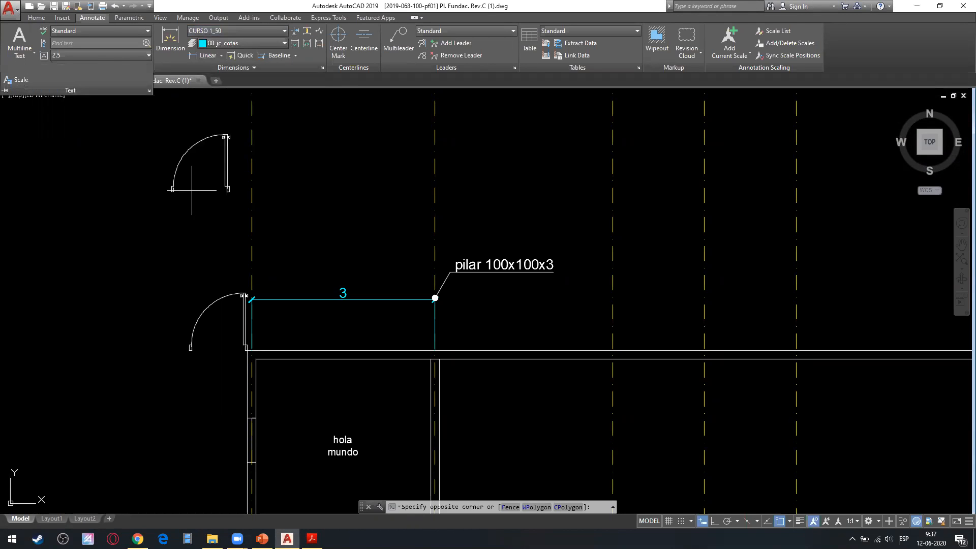
left_click(231, 186)
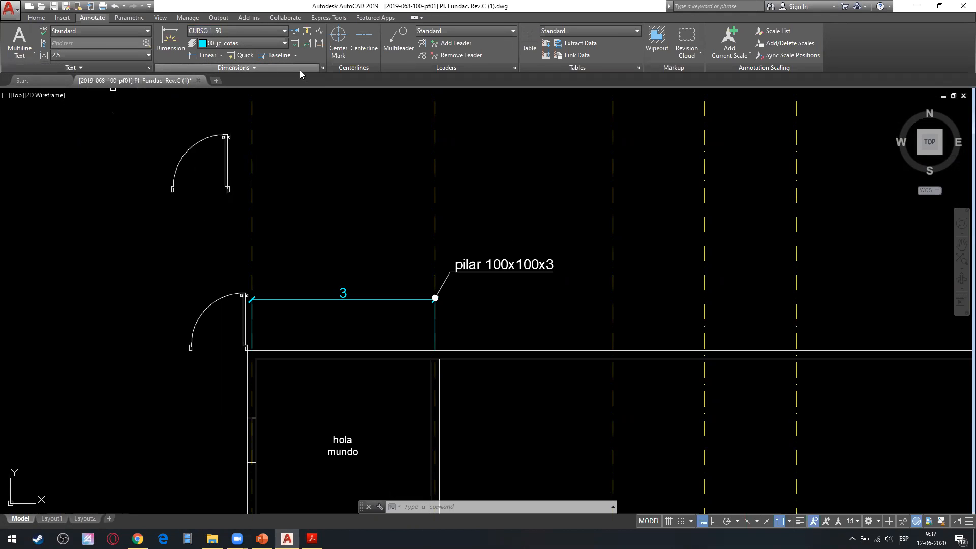
Make the Standard text style annotative with a paper text height of 2.5 and a width factor of 0.75.
left_click(149, 68)
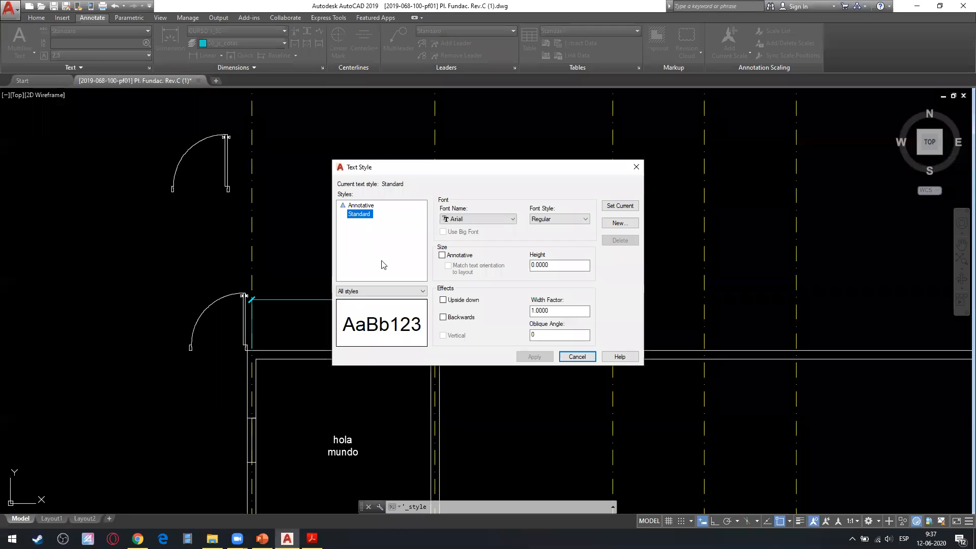
left_click(441, 255)
key("Tab")
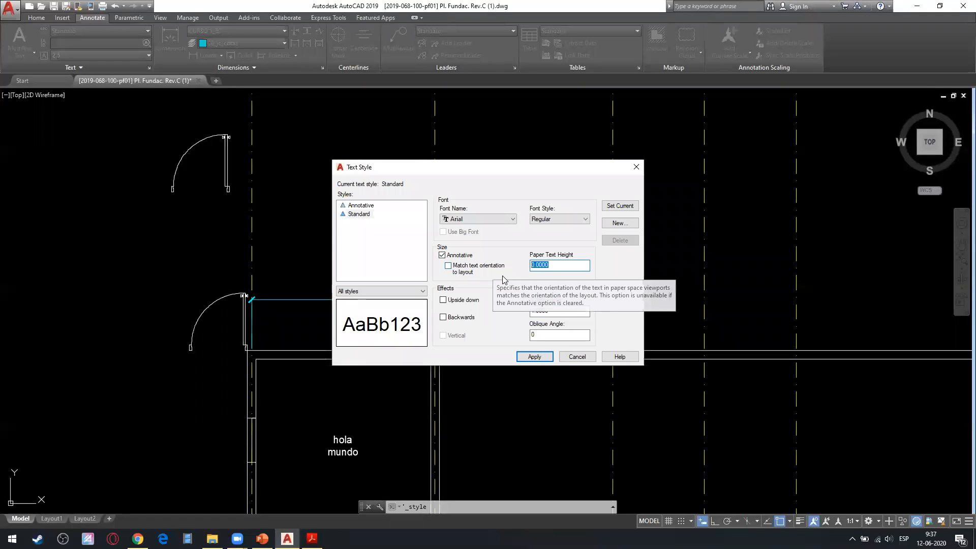
type("2.5")
key("Tab")
double_click(539, 310)
type("0.75")
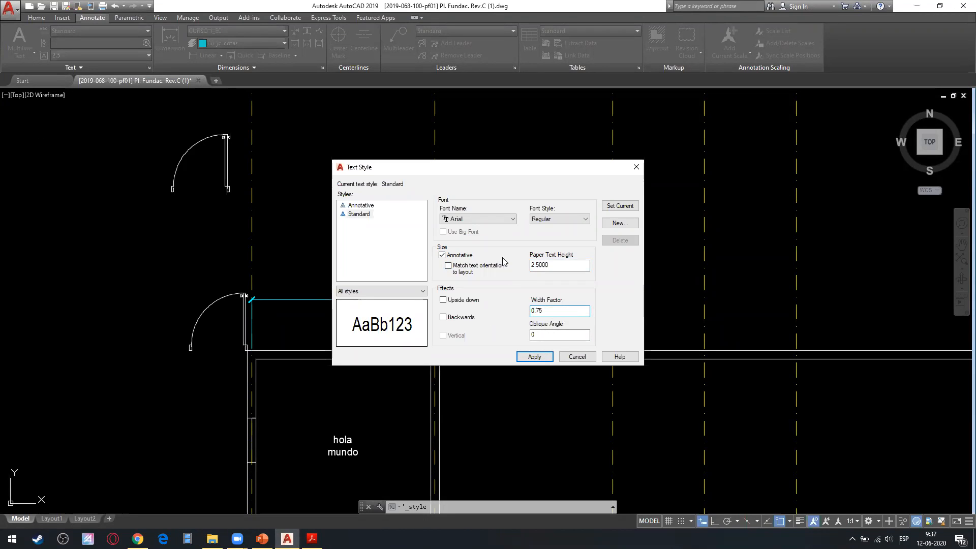
Change the Standard text style's font to romans.shx, apply the style settings, and close the dialog.
left_click(488, 219)
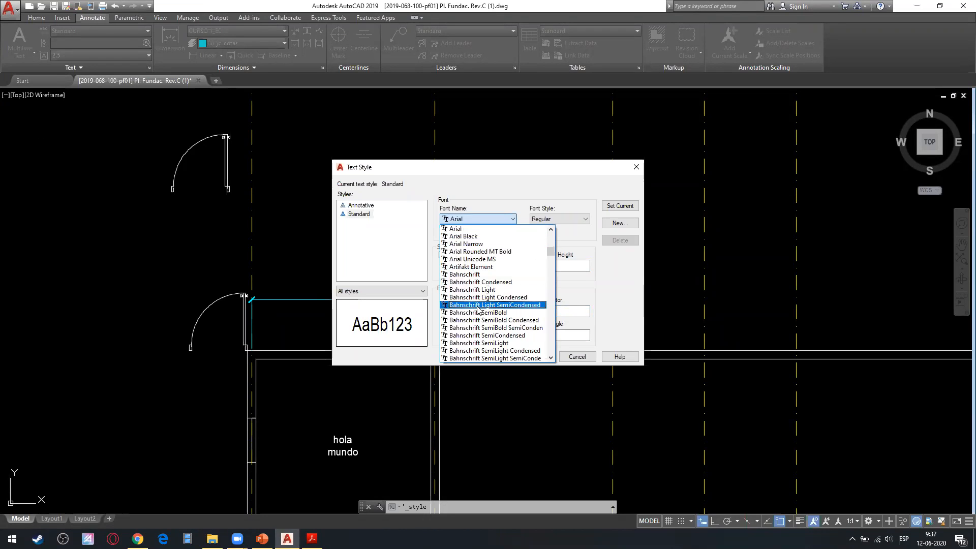
key("r")
left_click(481, 290)
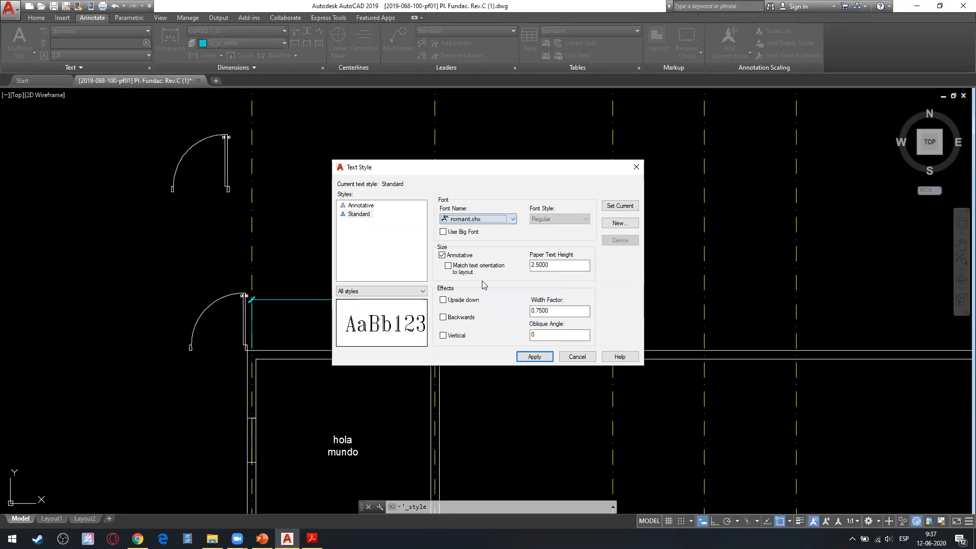
left_click(486, 219)
key("r")
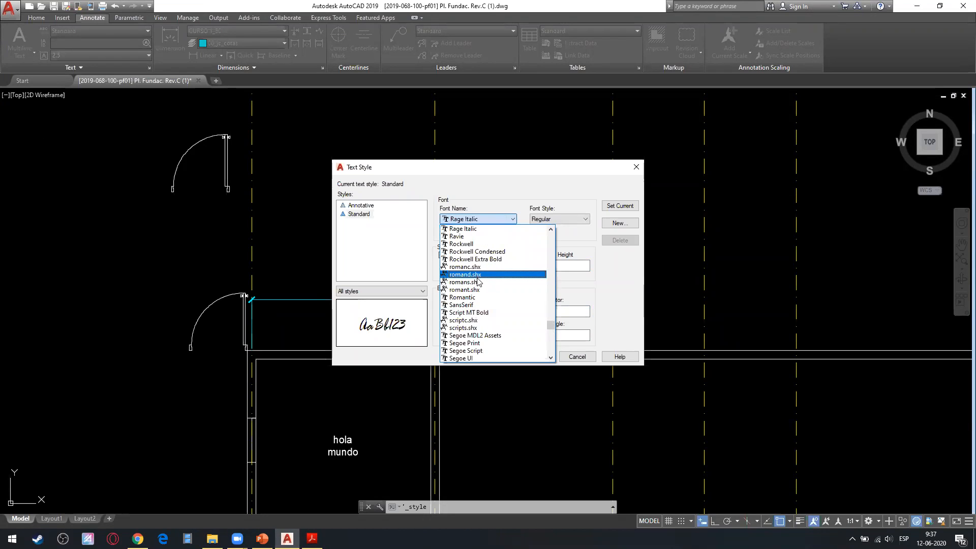
left_click(478, 282)
left_click(535, 357)
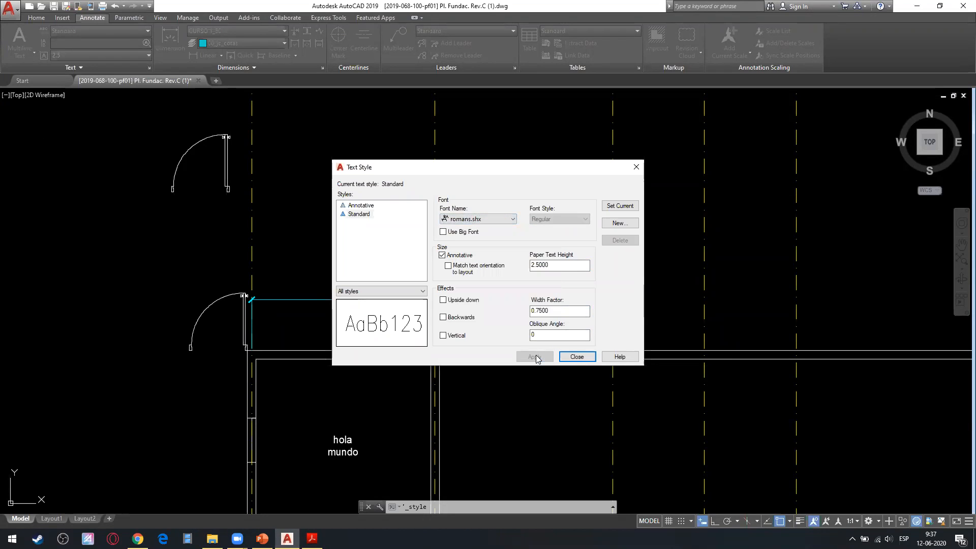
left_click(563, 358)
Inspect the new font on the pilar 100x100x3 leader, the dimension and the hola mundo text.
scroll(456, 294, "up", 6)
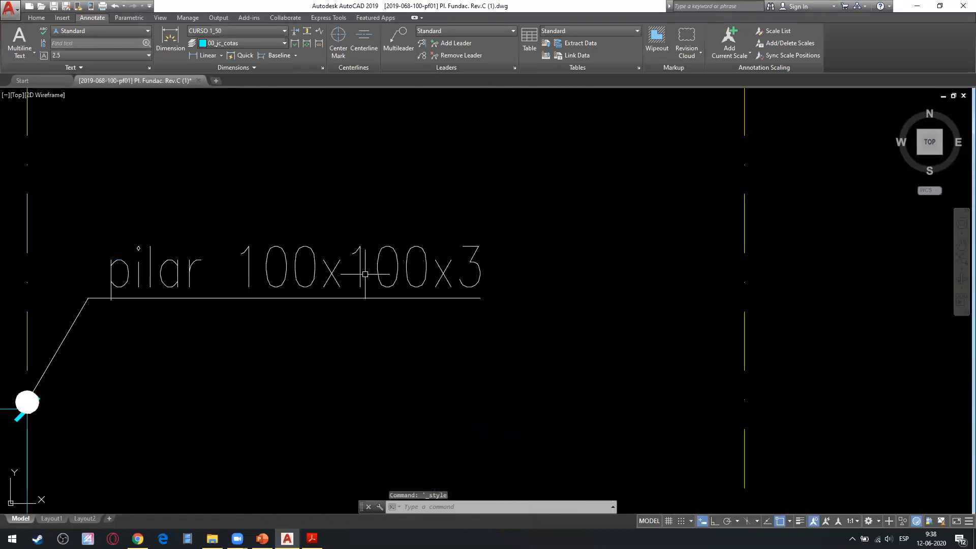
key("Escape")
left_click(437, 238)
left_click(270, 270)
mouse_move(210, 272)
middle_mouse_down()
mouse_move(295, 280)
mouse_move(641, 260)
middle_mouse_up()
key("Escape")
scroll(341, 307, "down", 6)
middle_click_drag(377, 320, 293, 307)
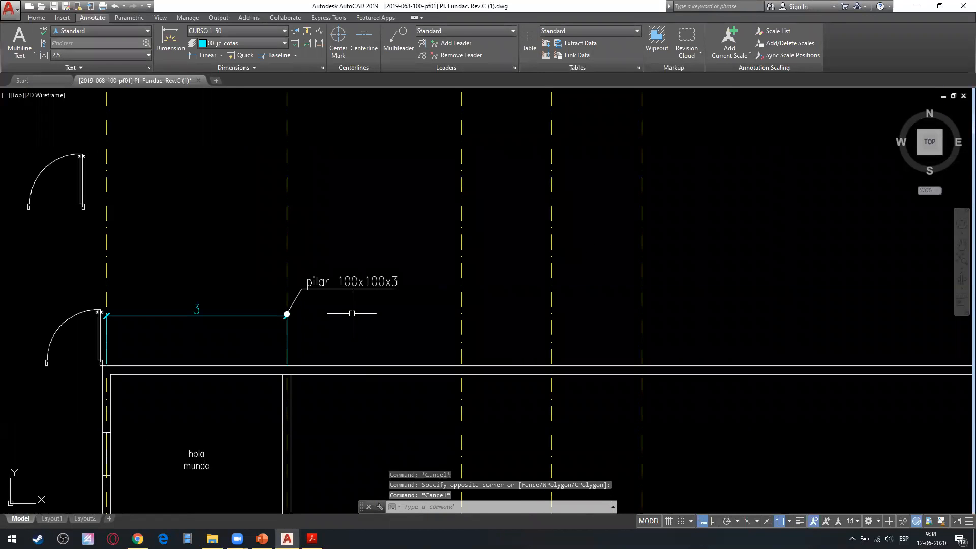
middle_click_drag(352, 313, 348, 200)
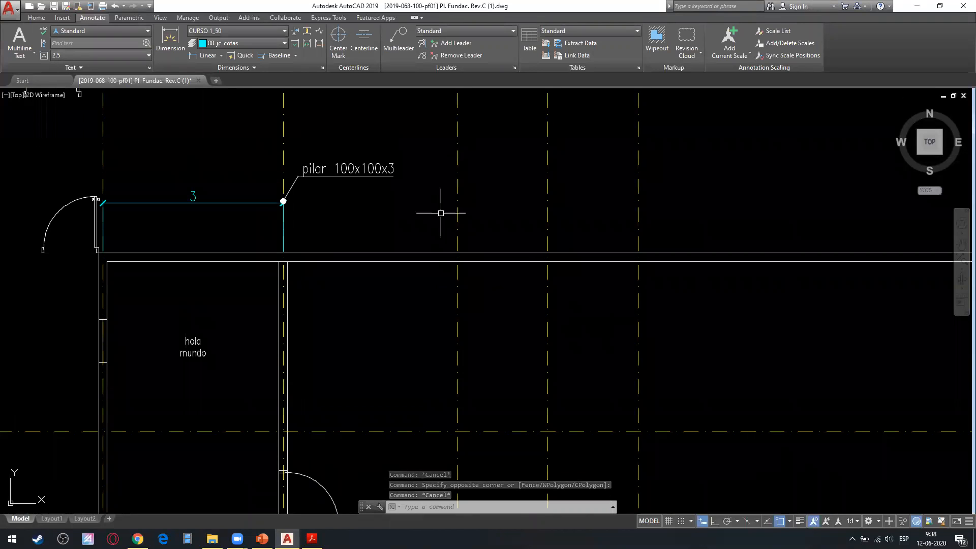
Check the annotative object scale option of the pilar 100x100x3 leader and clear the selection.
left_click(350, 160)
key("Escape")
right_click(371, 168)
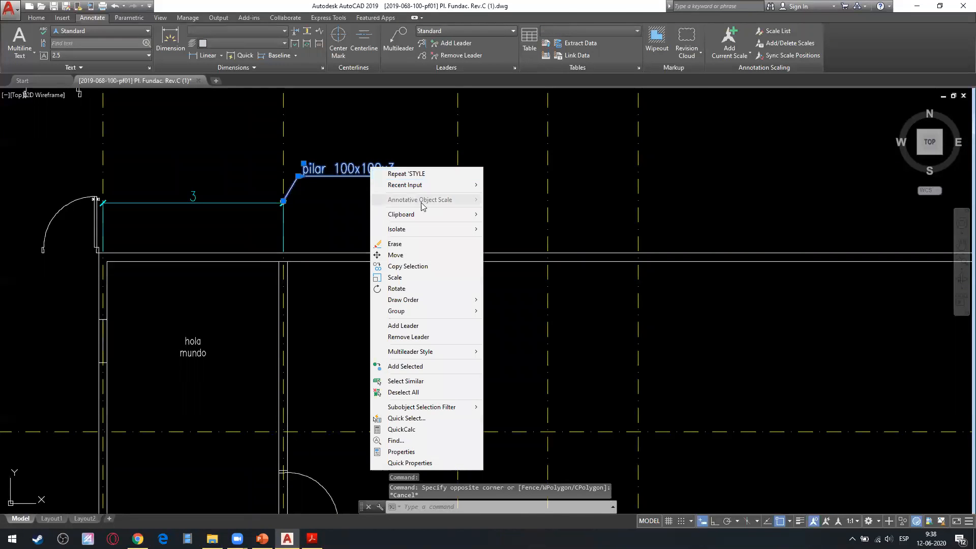
key("Escape")
key("Escape")
Start a multiline text and set its annotation scale to 1:5.
middle_click_drag(282, 213, 207, 313)
left_click(23, 53)
left_click(25, 70)
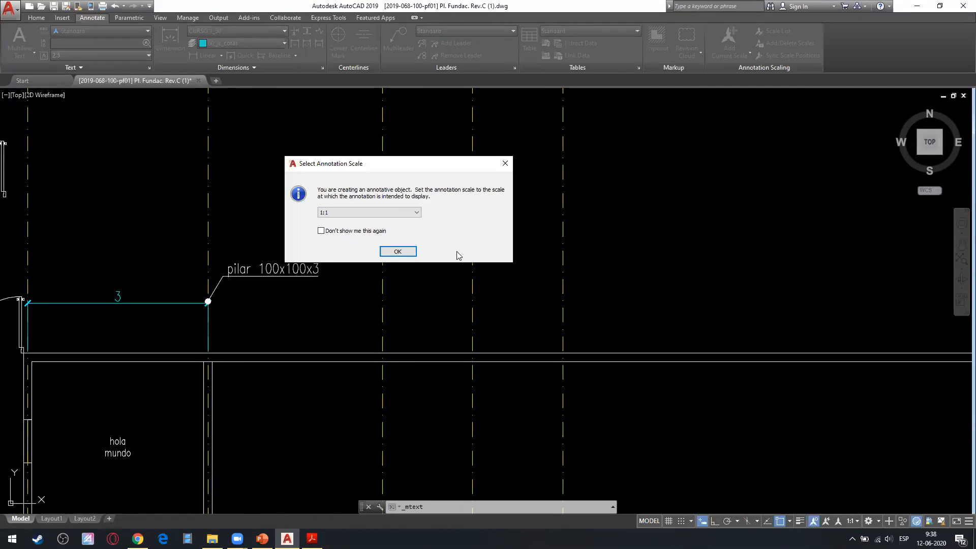
left_click(407, 213)
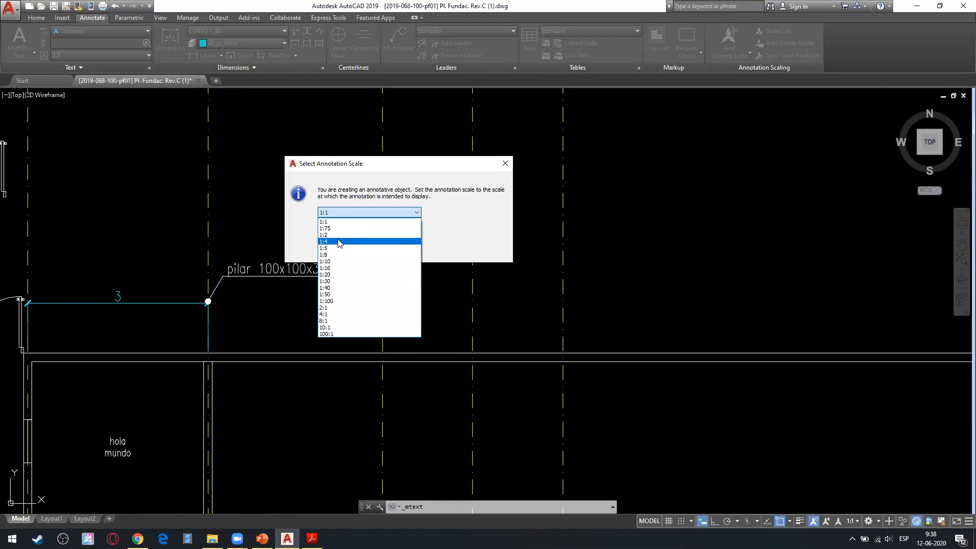
left_click(339, 248)
left_click(399, 253)
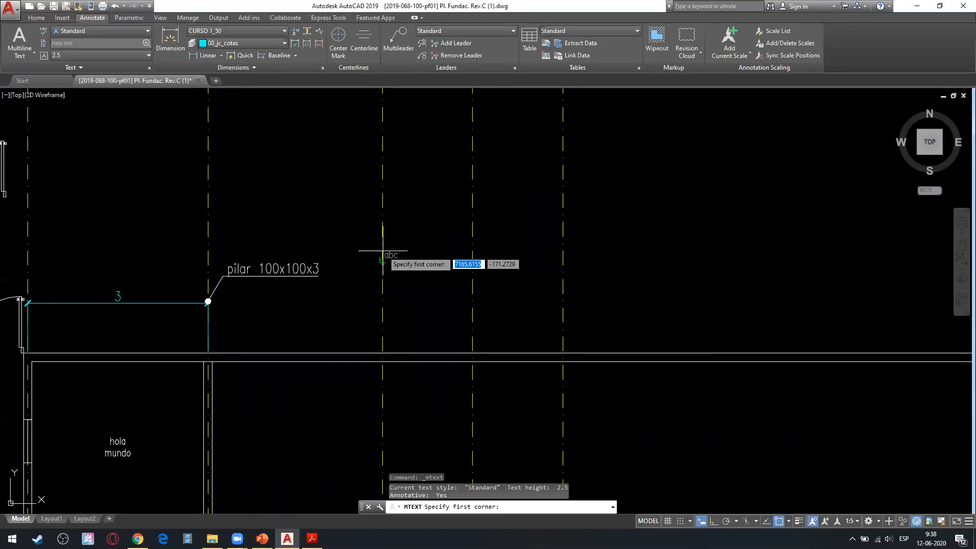
Draw the text frame above the pilar 100x100x3 leader and set the text height to 2.5.
left_click(243, 149)
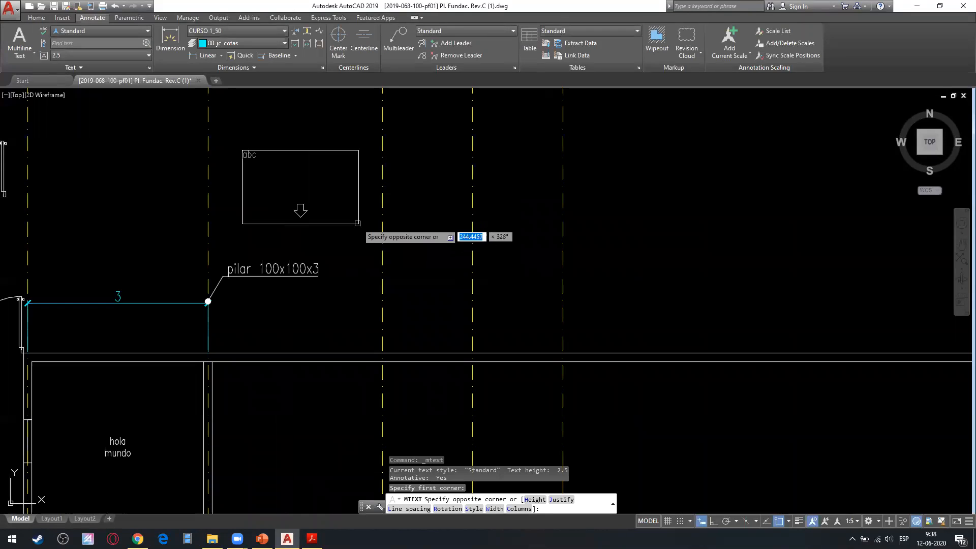
left_click(360, 220)
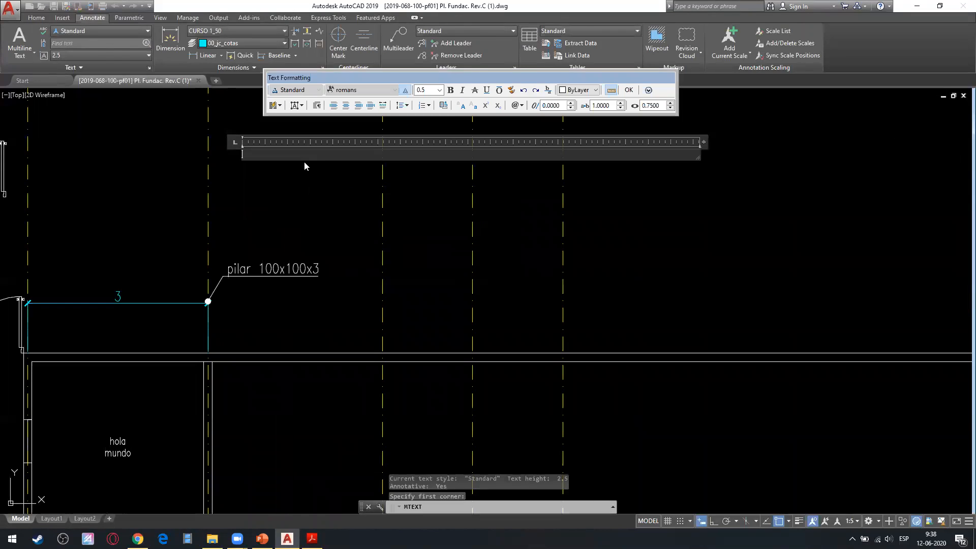
left_click(439, 91)
left_click(421, 130)
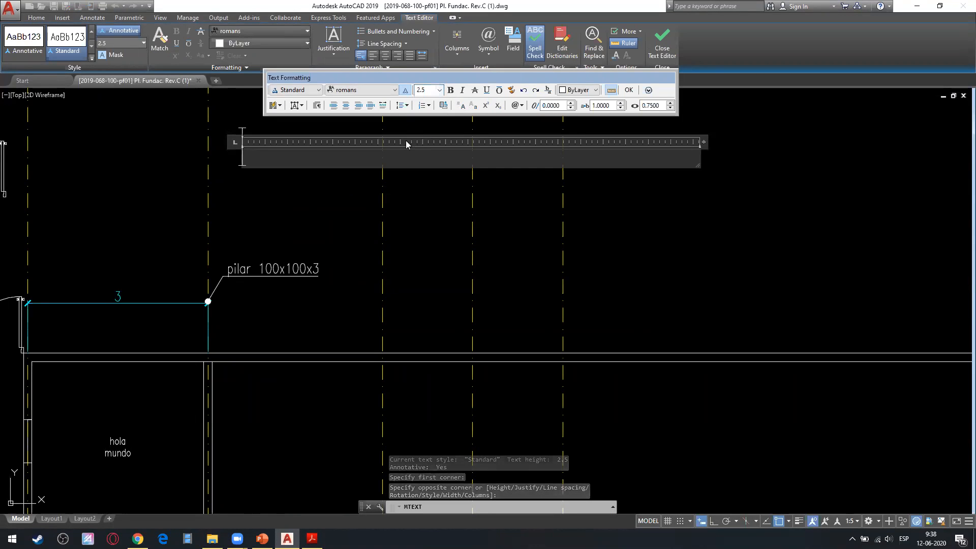
left_click(369, 92)
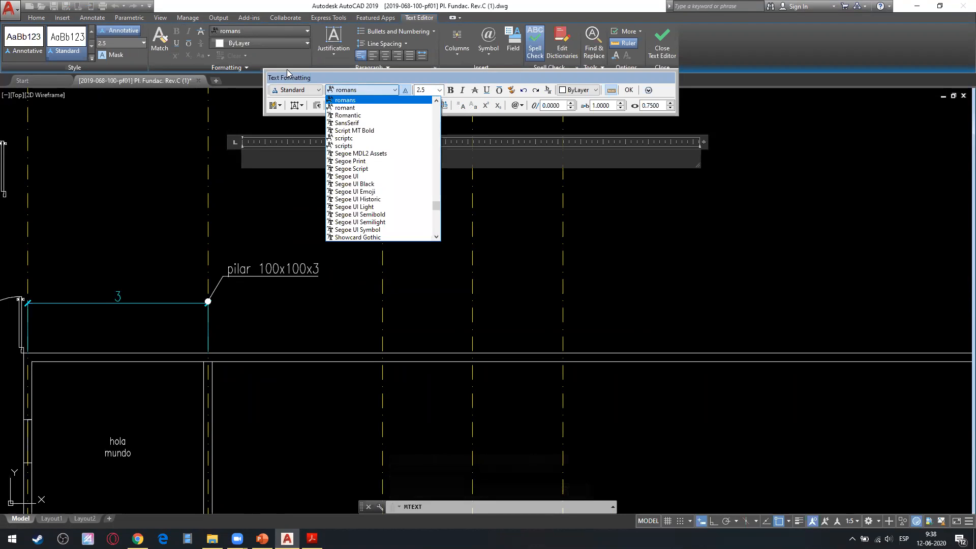
left_click(263, 157)
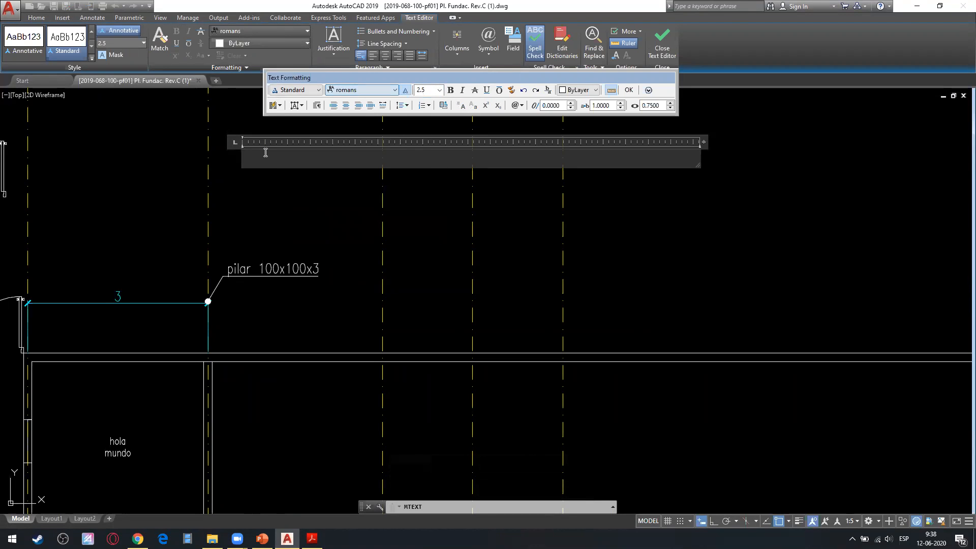
Enter "hola mundo" as the annotative text and finish editing it.
type("hola ")
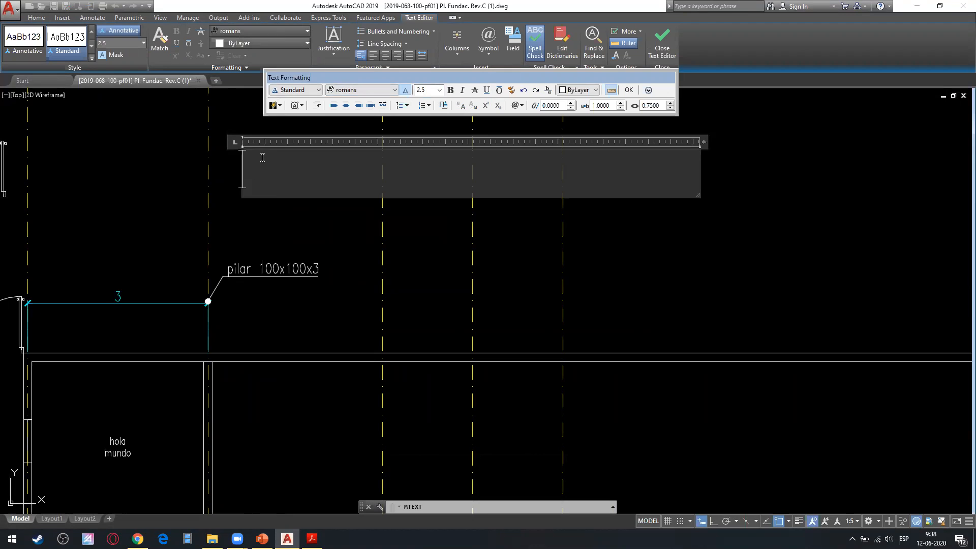
type("mundo")
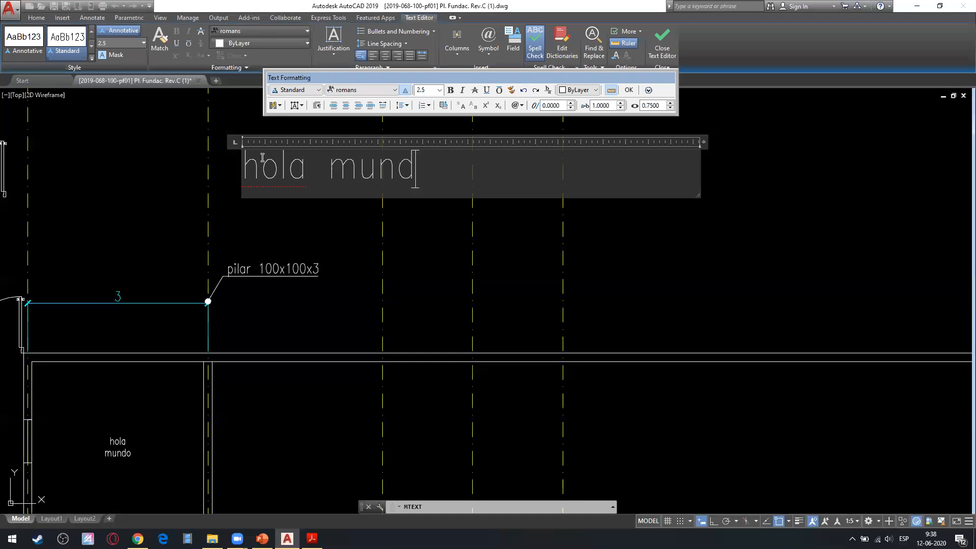
left_click(273, 231)
key("Escape")
Move the new hola mundo text into the room, just above the existing two-line hola mundo text.
scroll(265, 170, "up", 2)
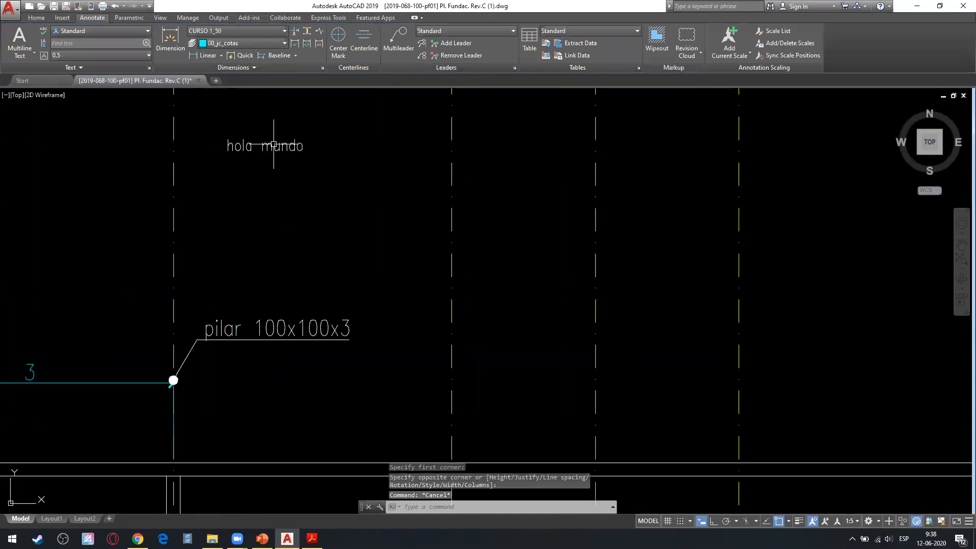
left_click(278, 134)
left_click(241, 188)
left_click(36, 17)
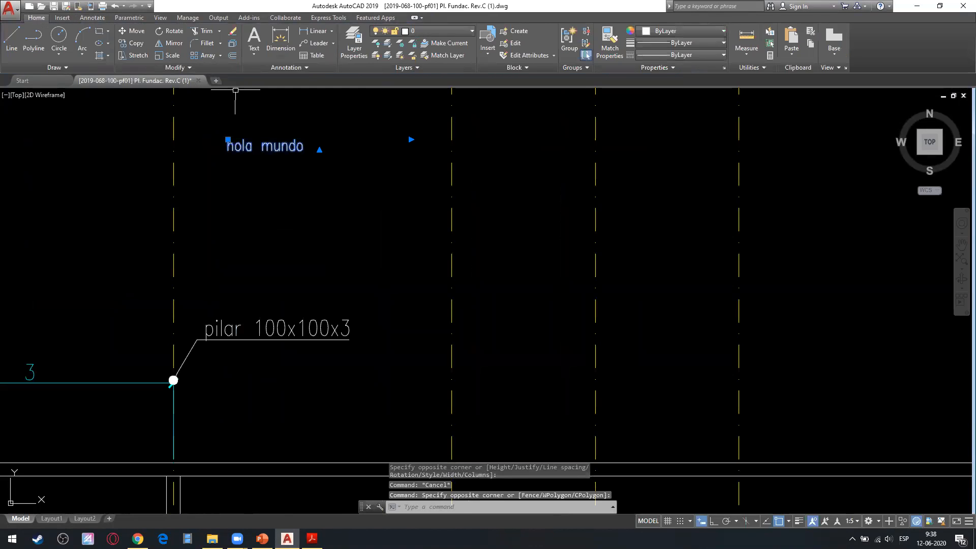
left_click(134, 31)
left_click(227, 149)
middle_click_drag(110, 488, 455, 214)
left_click(332, 285)
key("Escape")
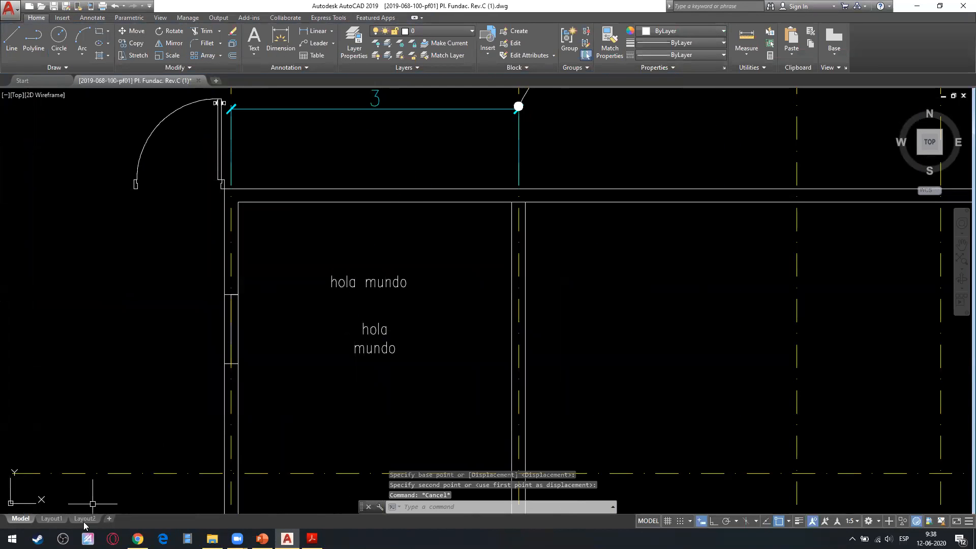
Compare the sizes of the two hola mundo texts in Layout1.
left_click(52, 518)
scroll(419, 327, "up", 6)
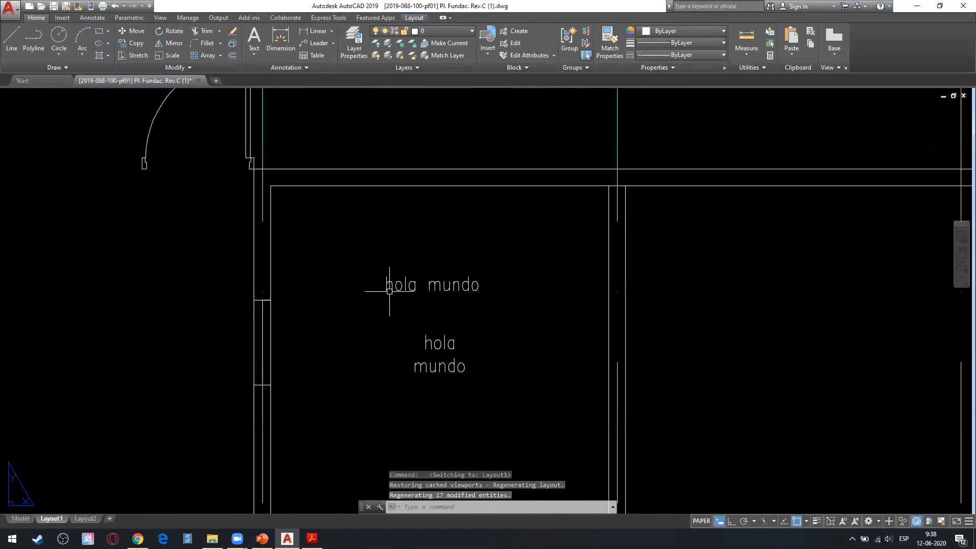
scroll(395, 298, "down", 5)
Try the Layout1 viewport at 1:4, restore its scale to 1:5, and check the hola mundo texts in paper space.
double_click(498, 309)
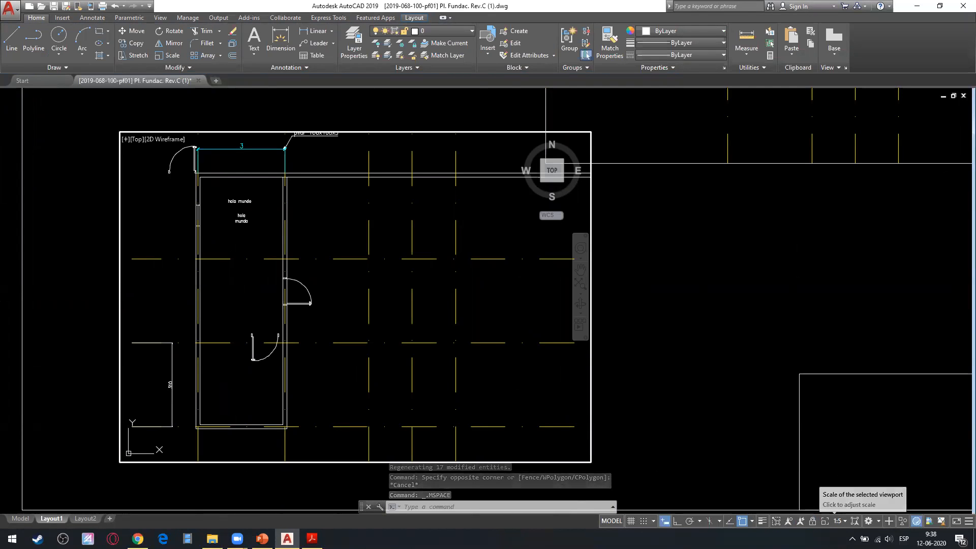
left_click(838, 521)
left_click(838, 298)
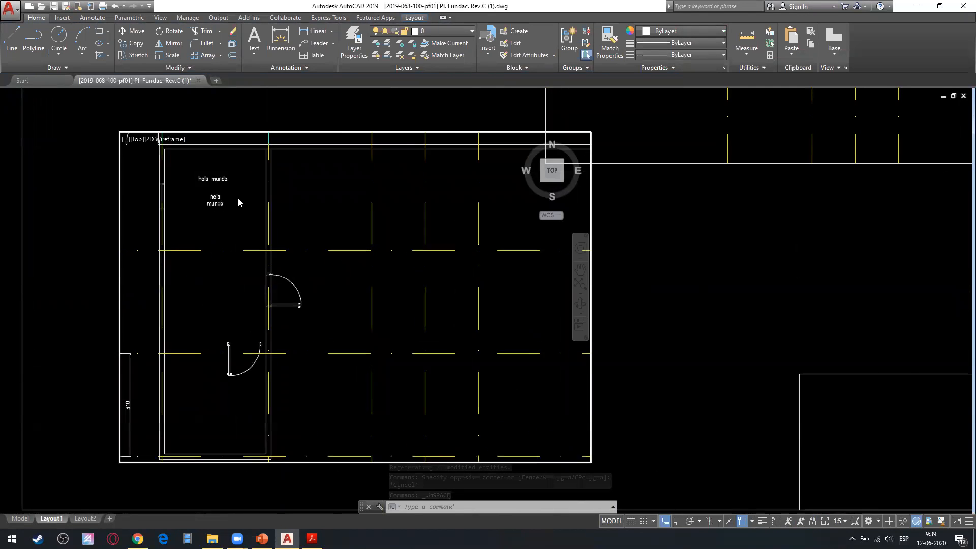
left_click(848, 521)
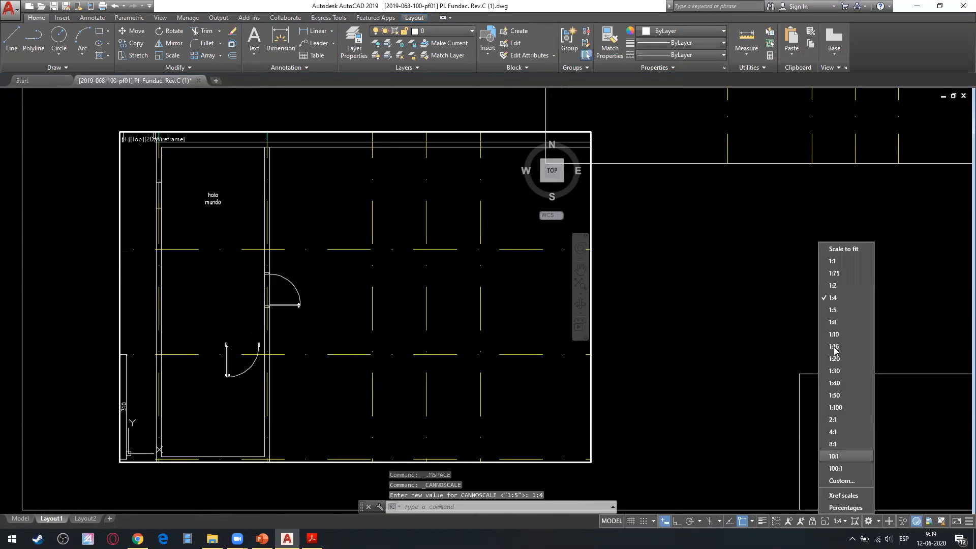
left_click(836, 312)
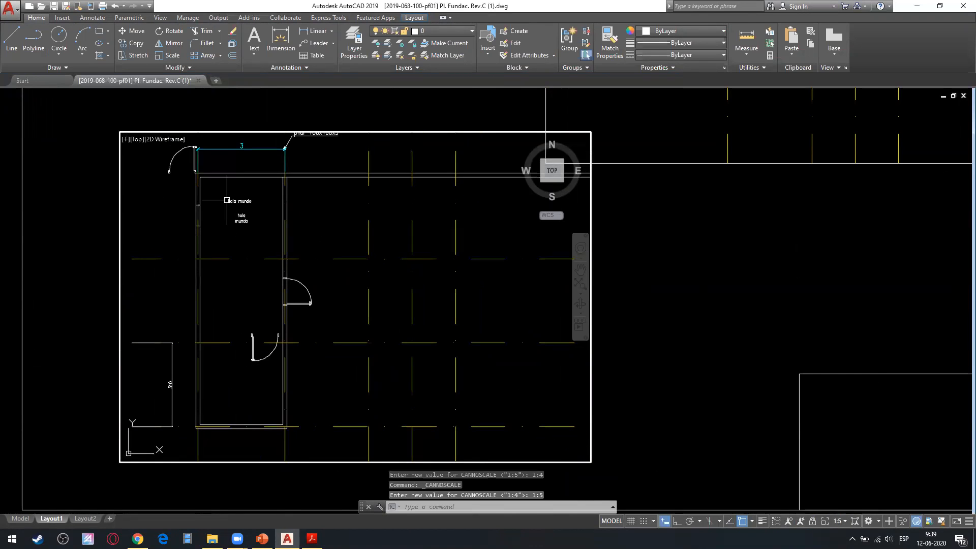
double_click(632, 225)
scroll(137, 190, "up", 2)
scroll(141, 190, "up", 1)
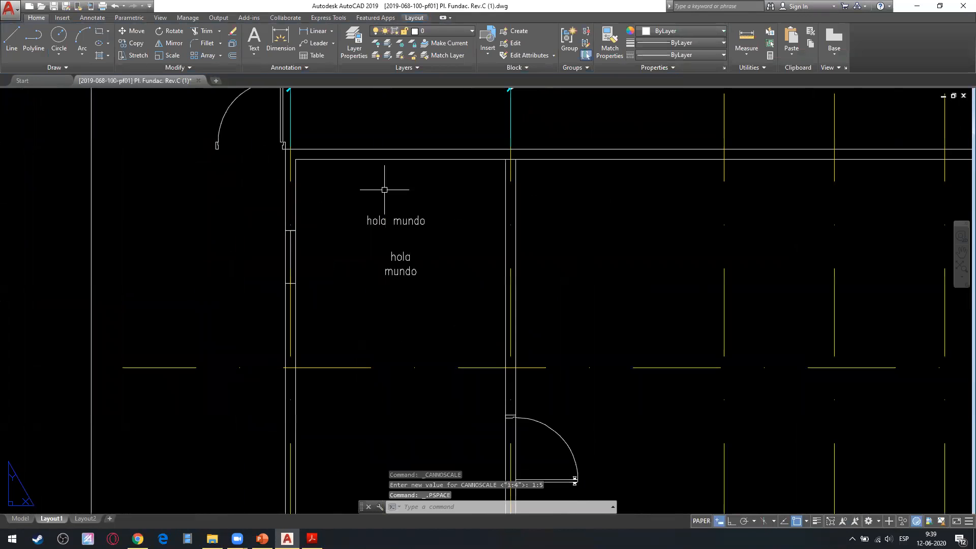
Return to model space and look over the plan's dimensions, leader and texts.
left_click(21, 518)
scroll(417, 290, "down", 6)
middle_click_drag(417, 290, 316, 320)
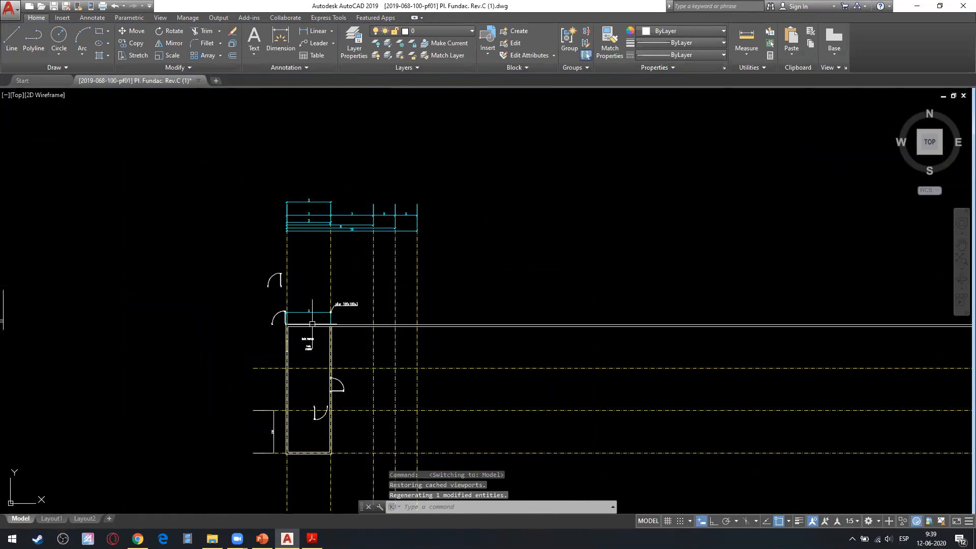
scroll(301, 248, "up", 4)
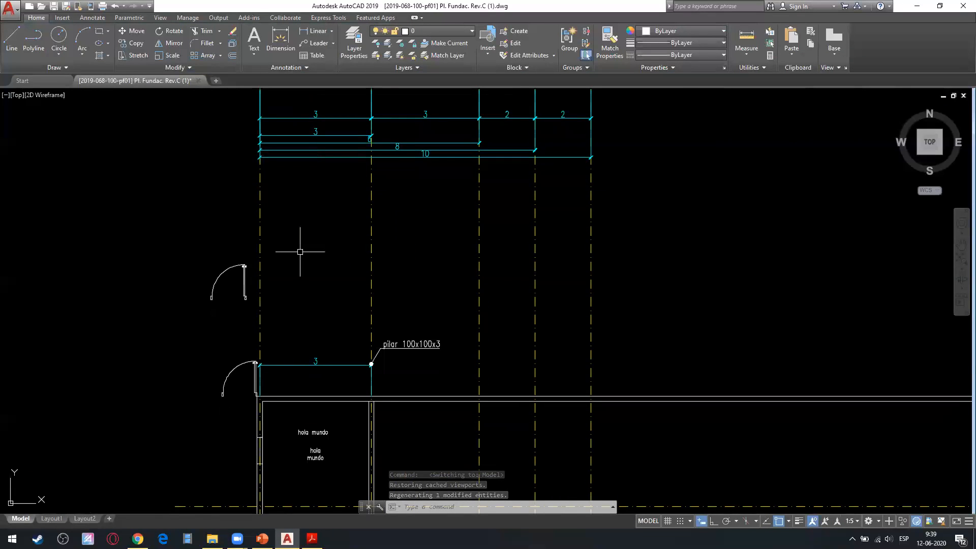
scroll(312, 268, "down", 2)
scroll(270, 303, "down", 2)
middle_click_drag(262, 307, 429, 253)
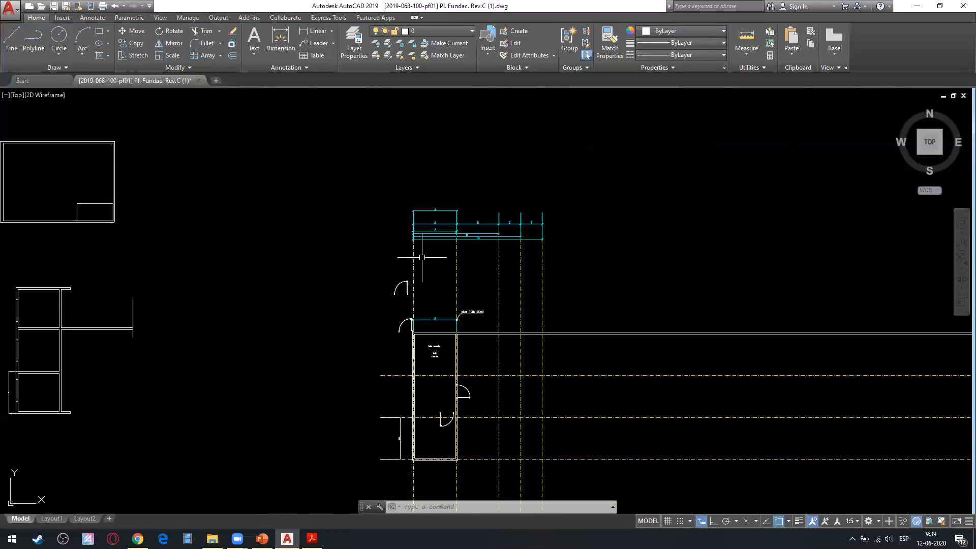
middle_click_drag(430, 299, 324, 234)
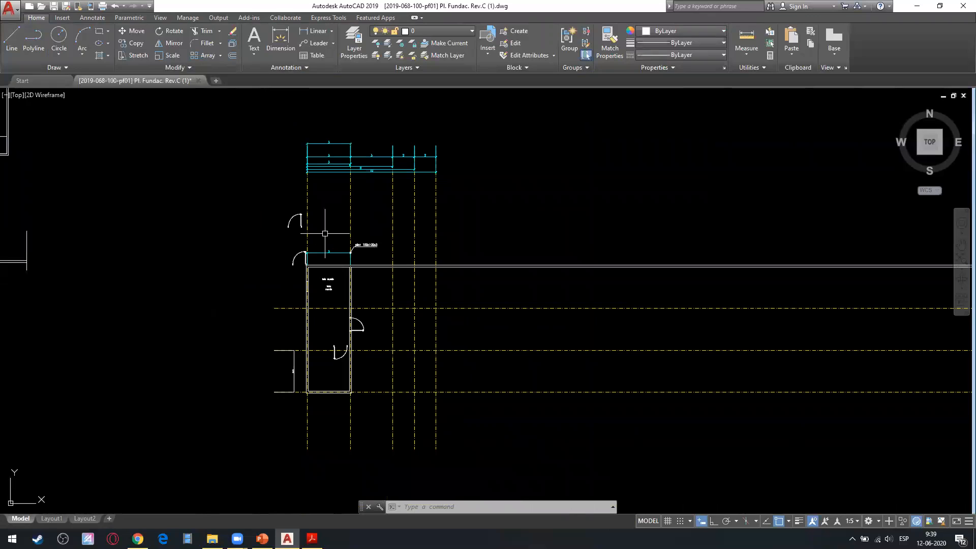